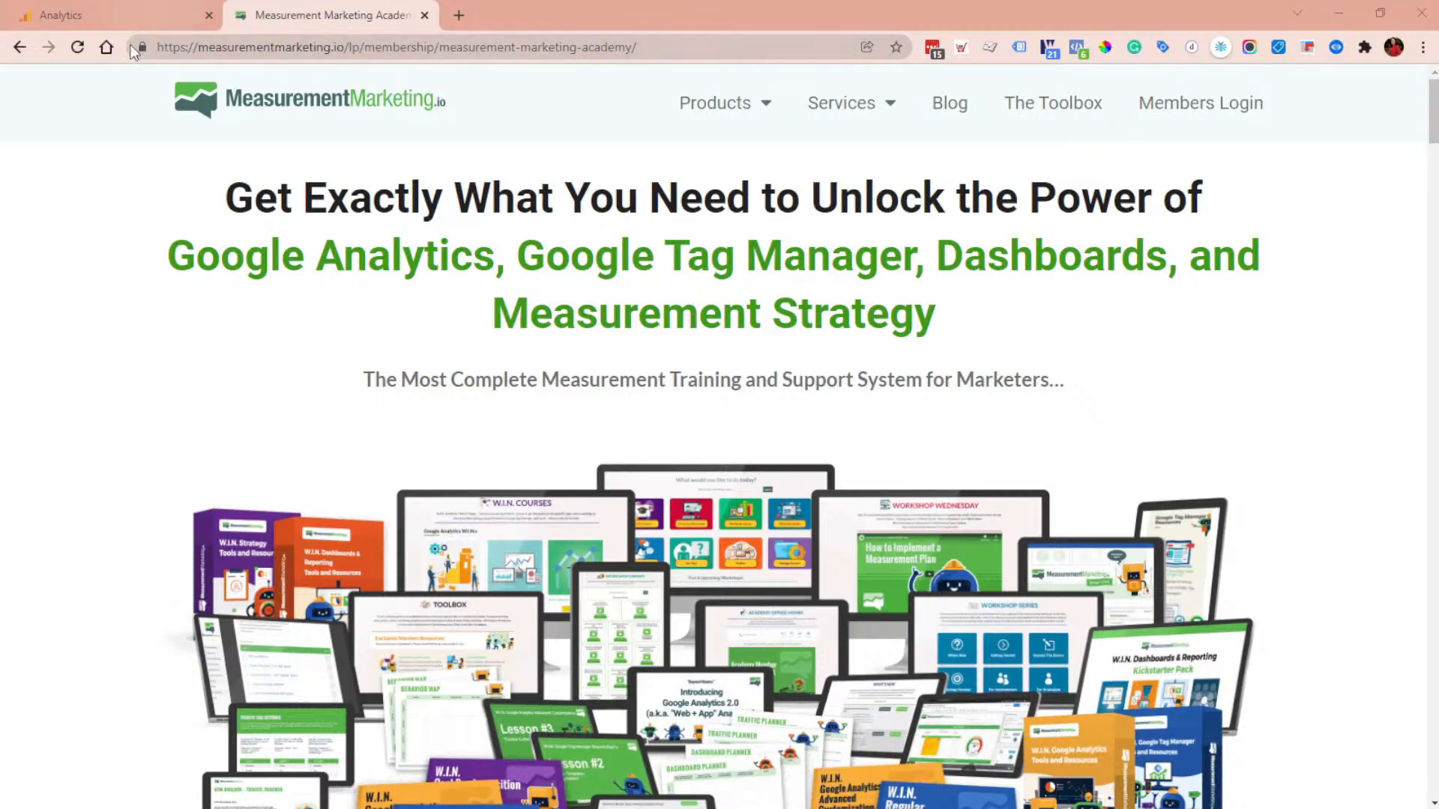
Step: Reopen the goal description of the Academy Offer Page goal and continue back to its goal details
left_click(589, 45)
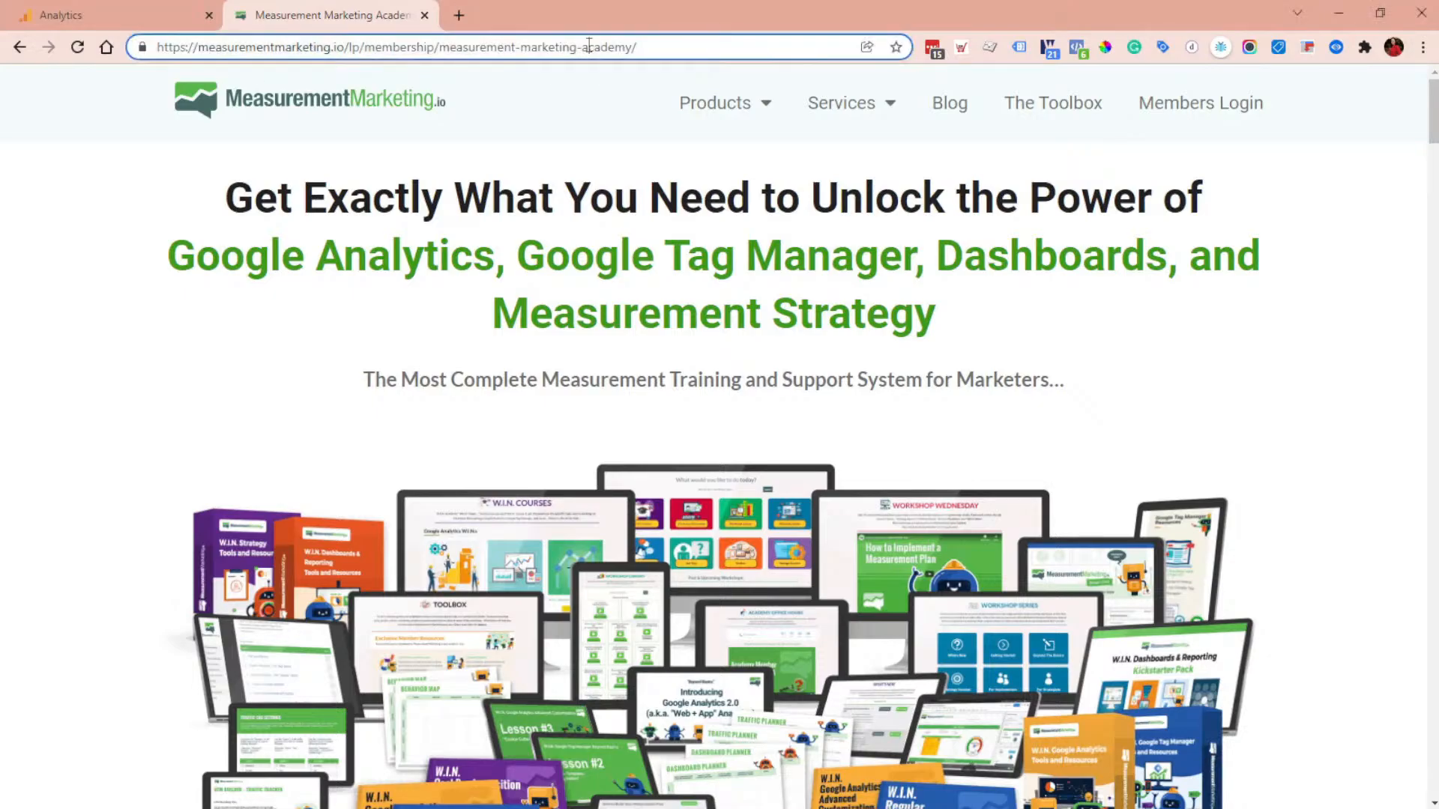
left_click(150, 14)
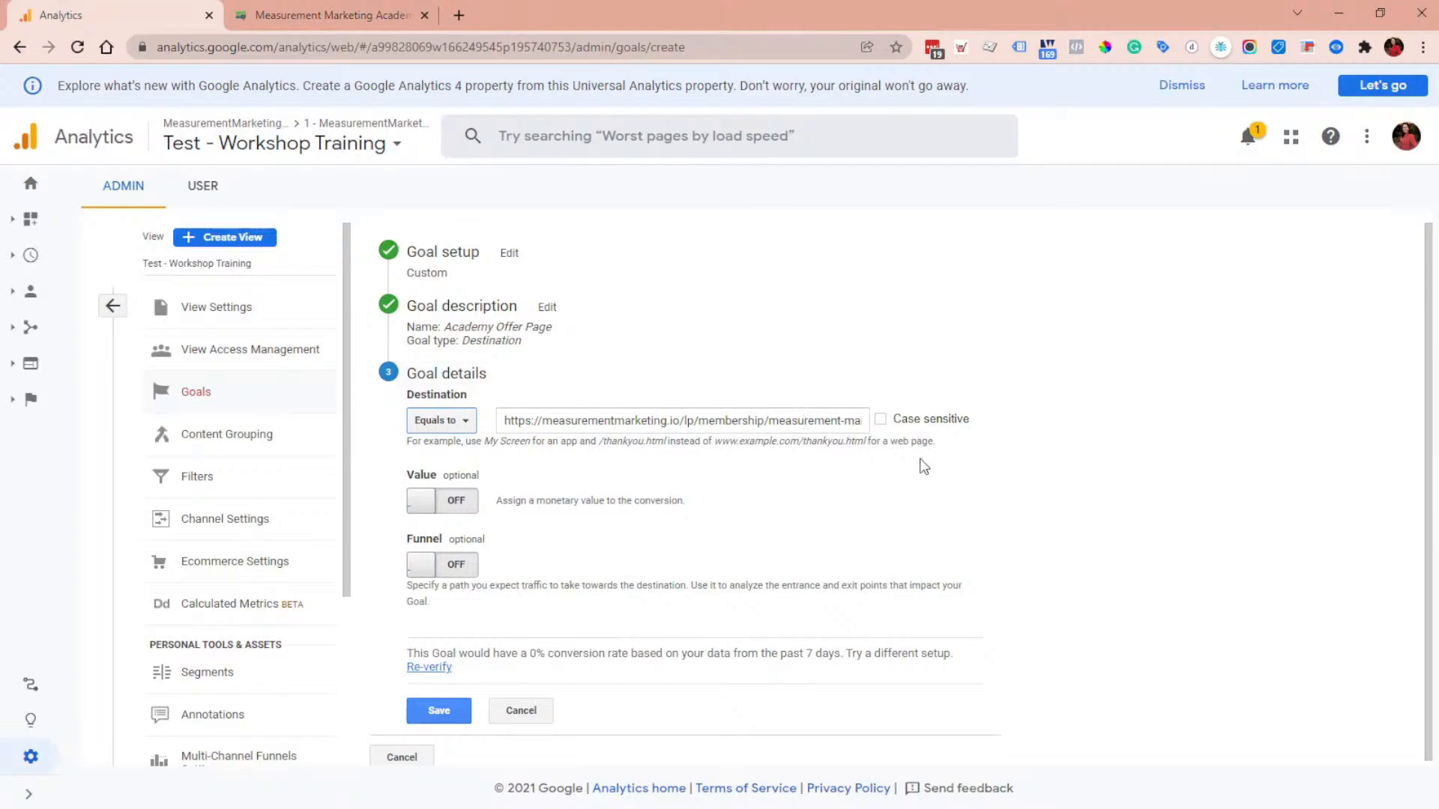
left_click(547, 307)
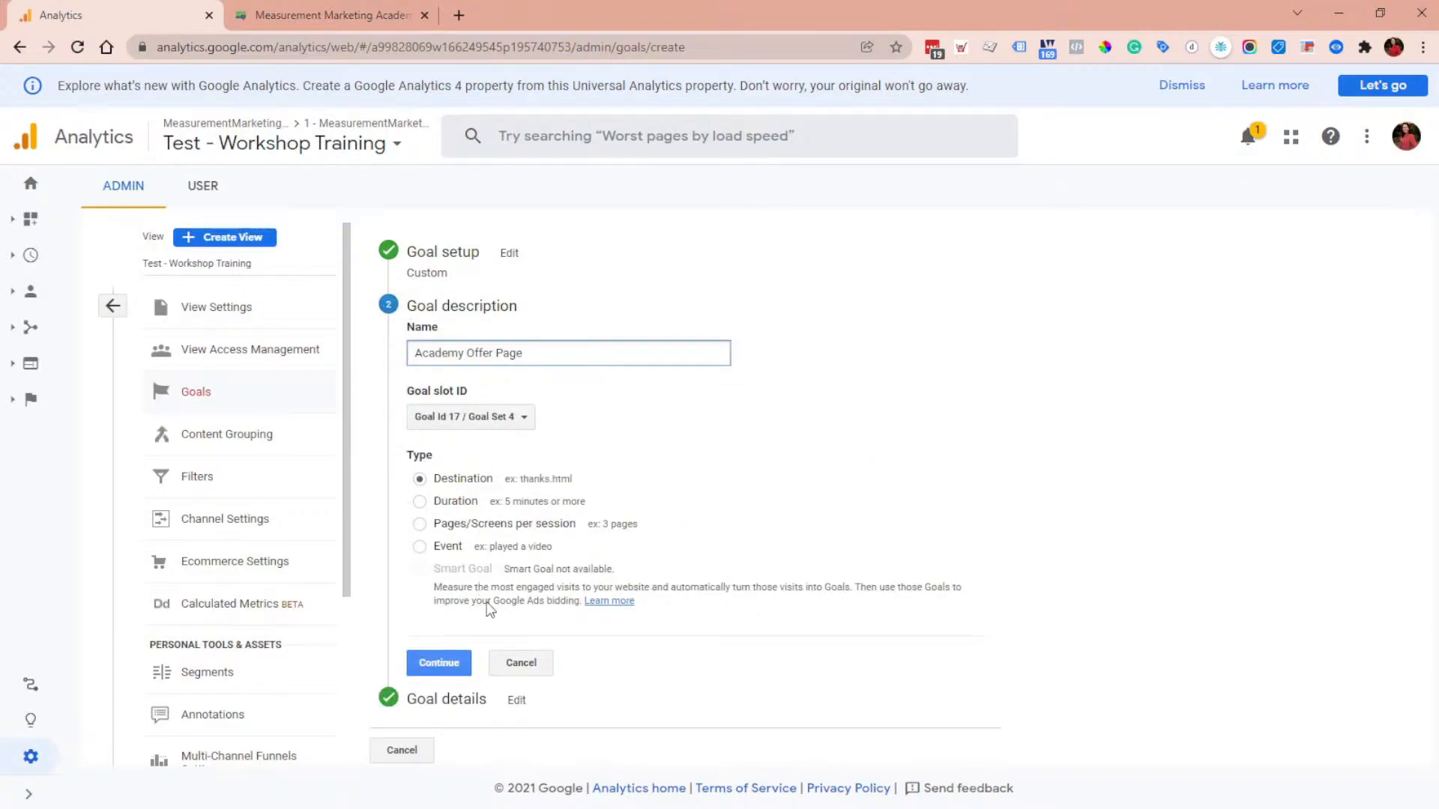
left_click(439, 663)
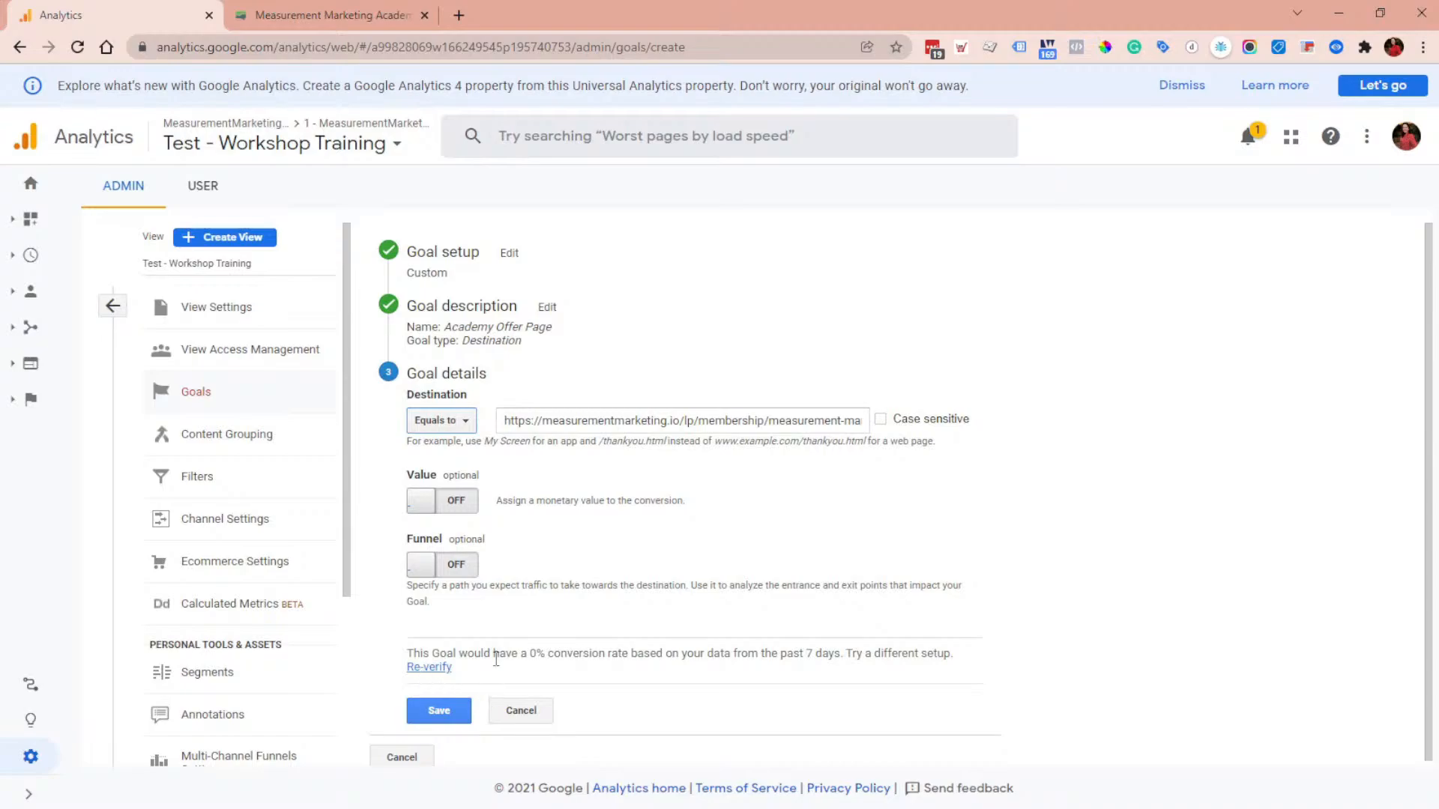
left_click_drag(493, 654, 664, 656)
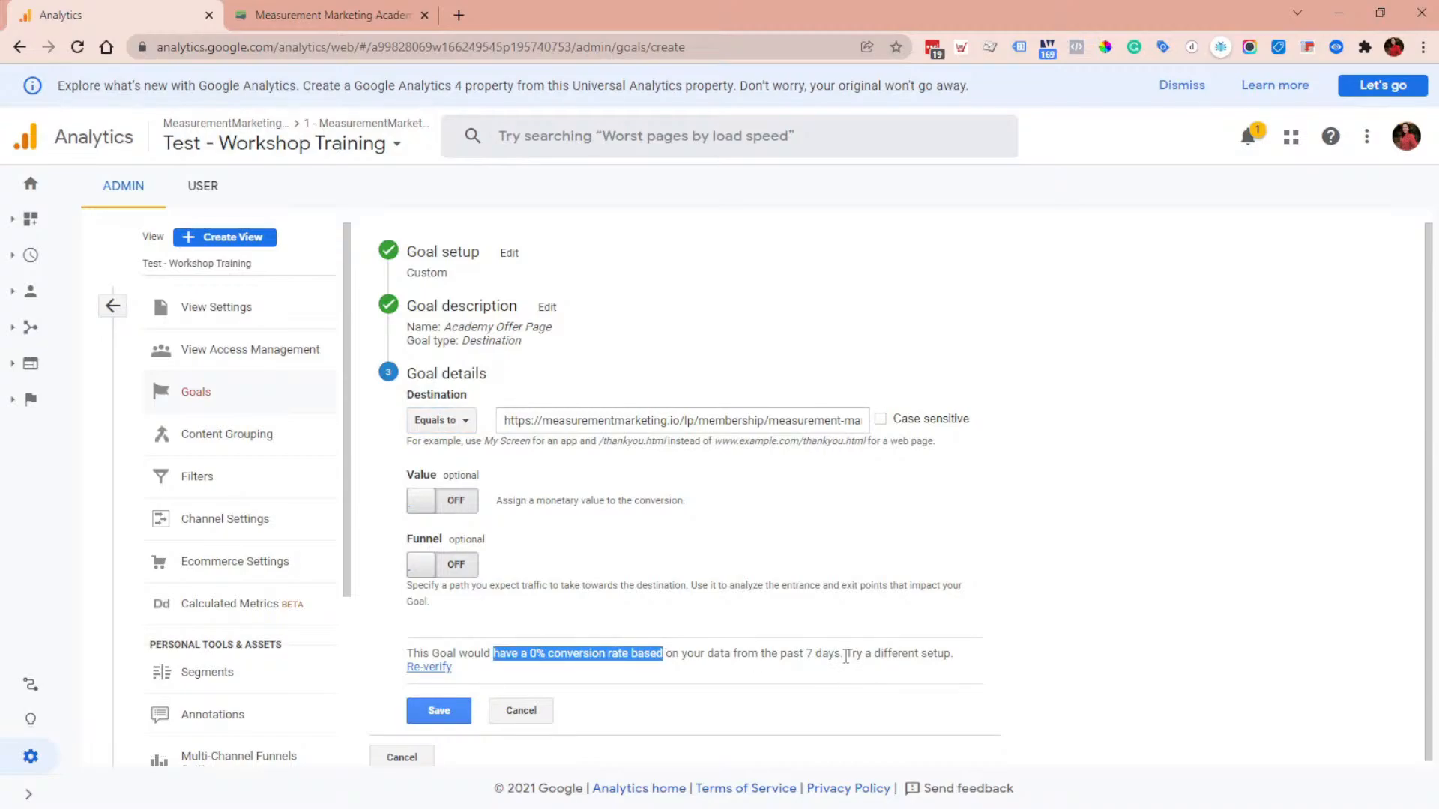
left_click(775, 510)
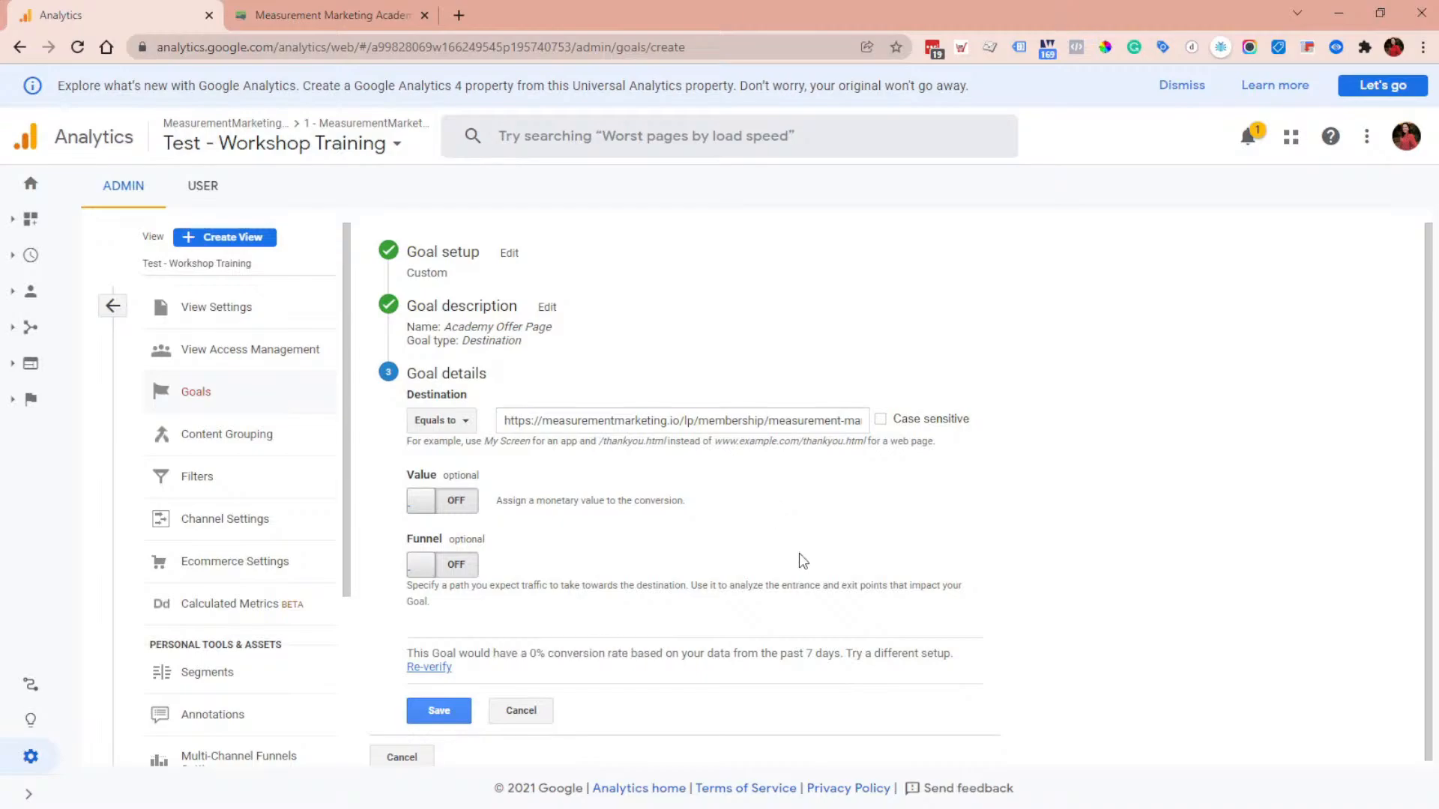
left_click(360, 12)
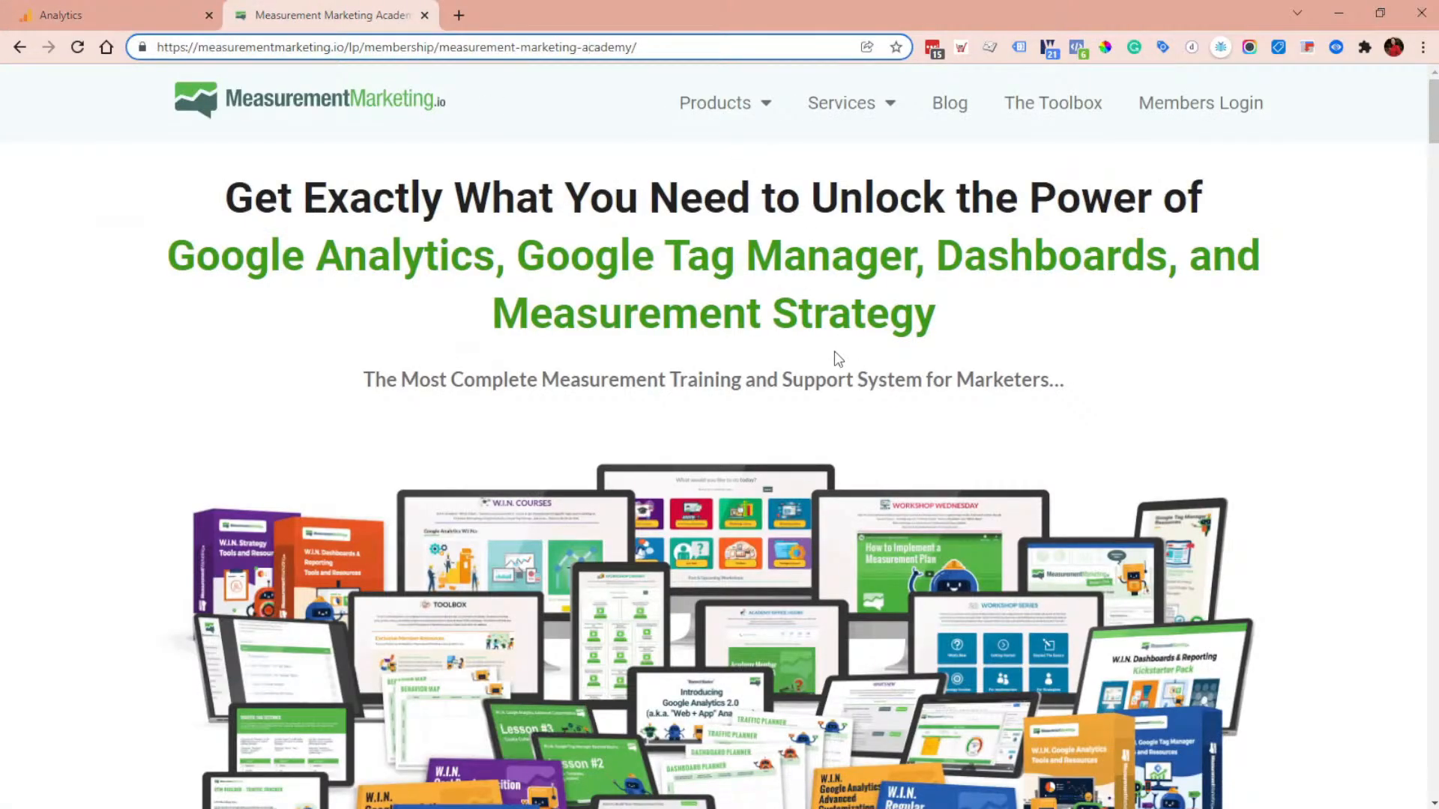
left_click(99, 4)
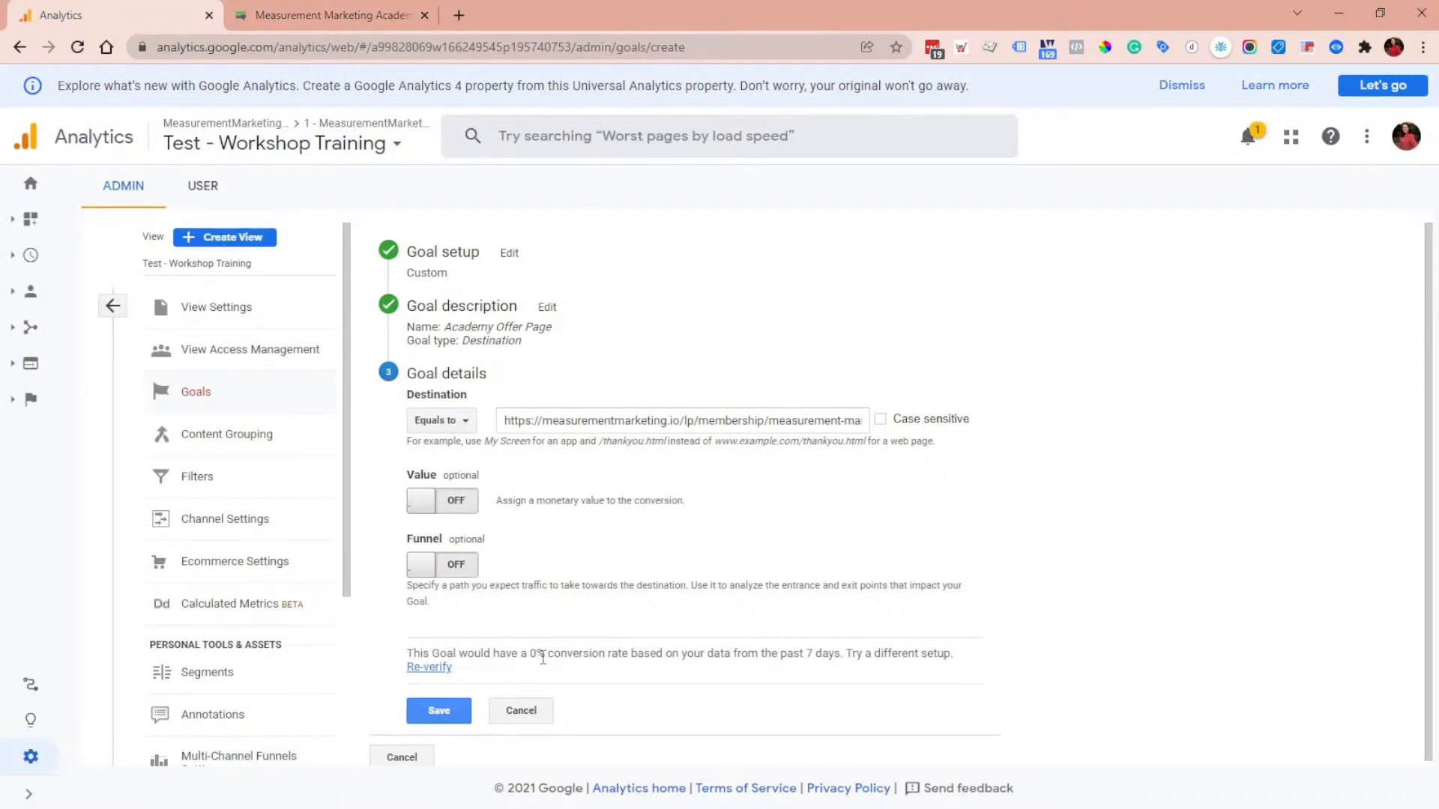
left_click_drag(550, 658, 511, 657)
left_click(512, 656)
left_click_drag(549, 658, 511, 656)
Step: Open the Behavior > Site Content > All Pages report in a new browser tab
left_click(31, 367)
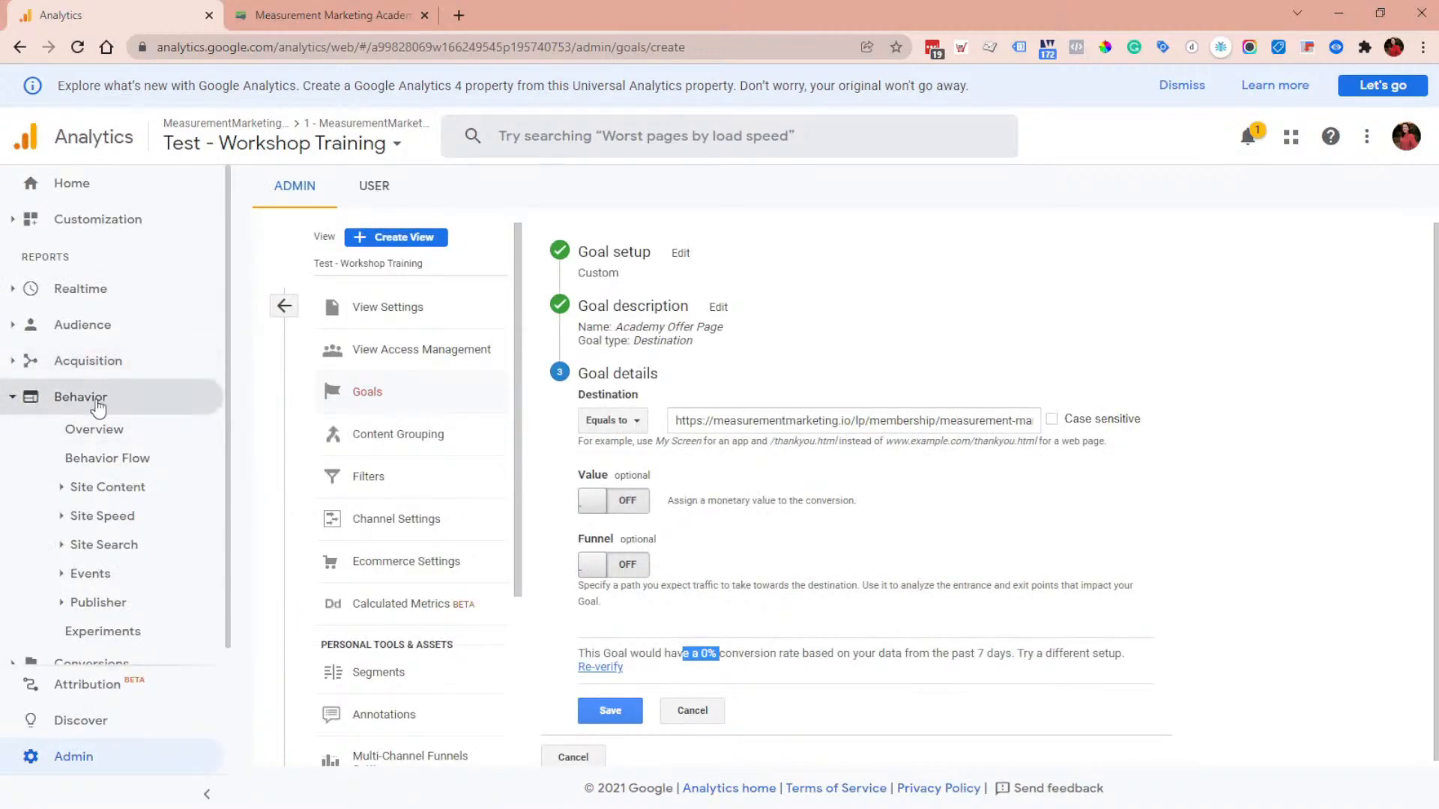
left_click(102, 488)
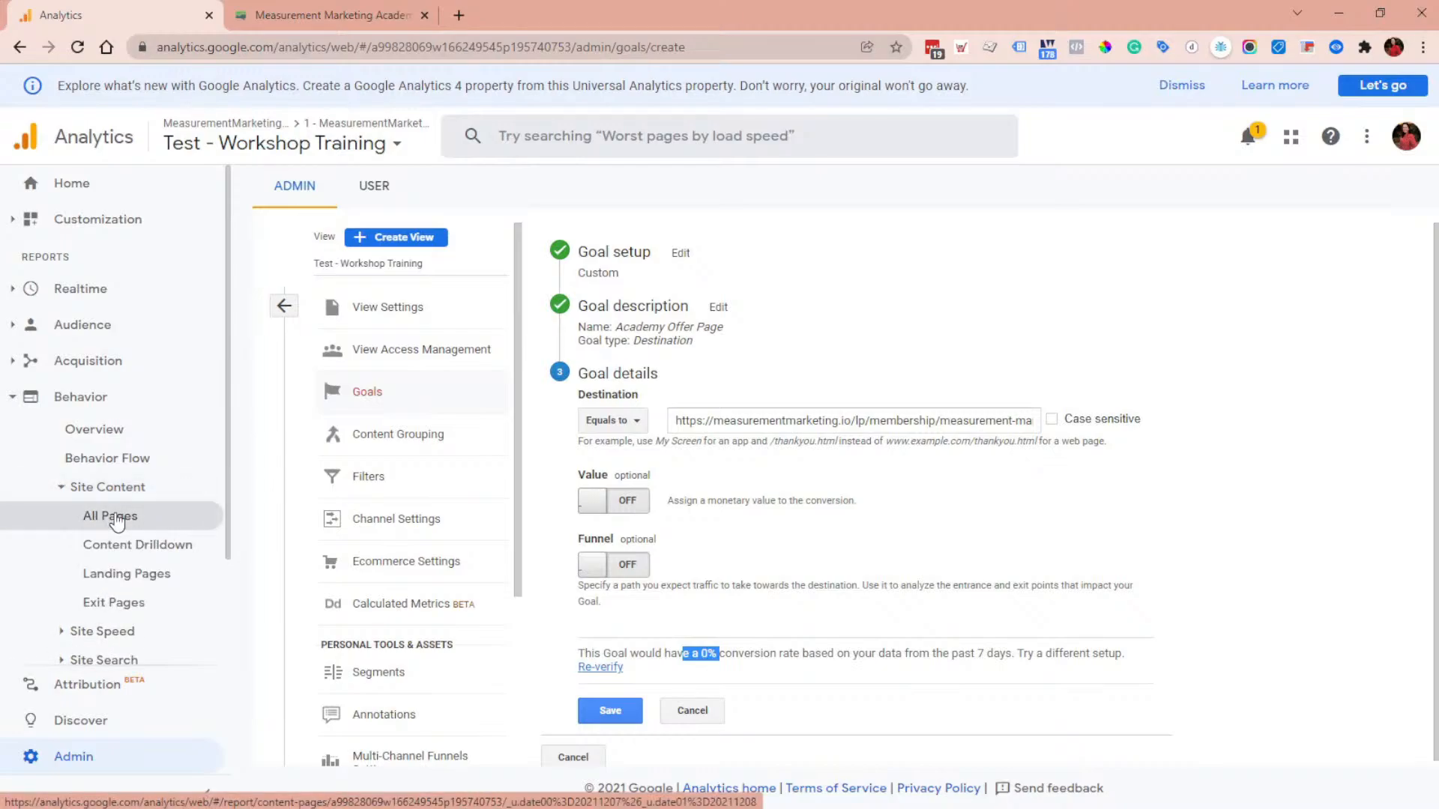
right_click(116, 517)
left_click(136, 525)
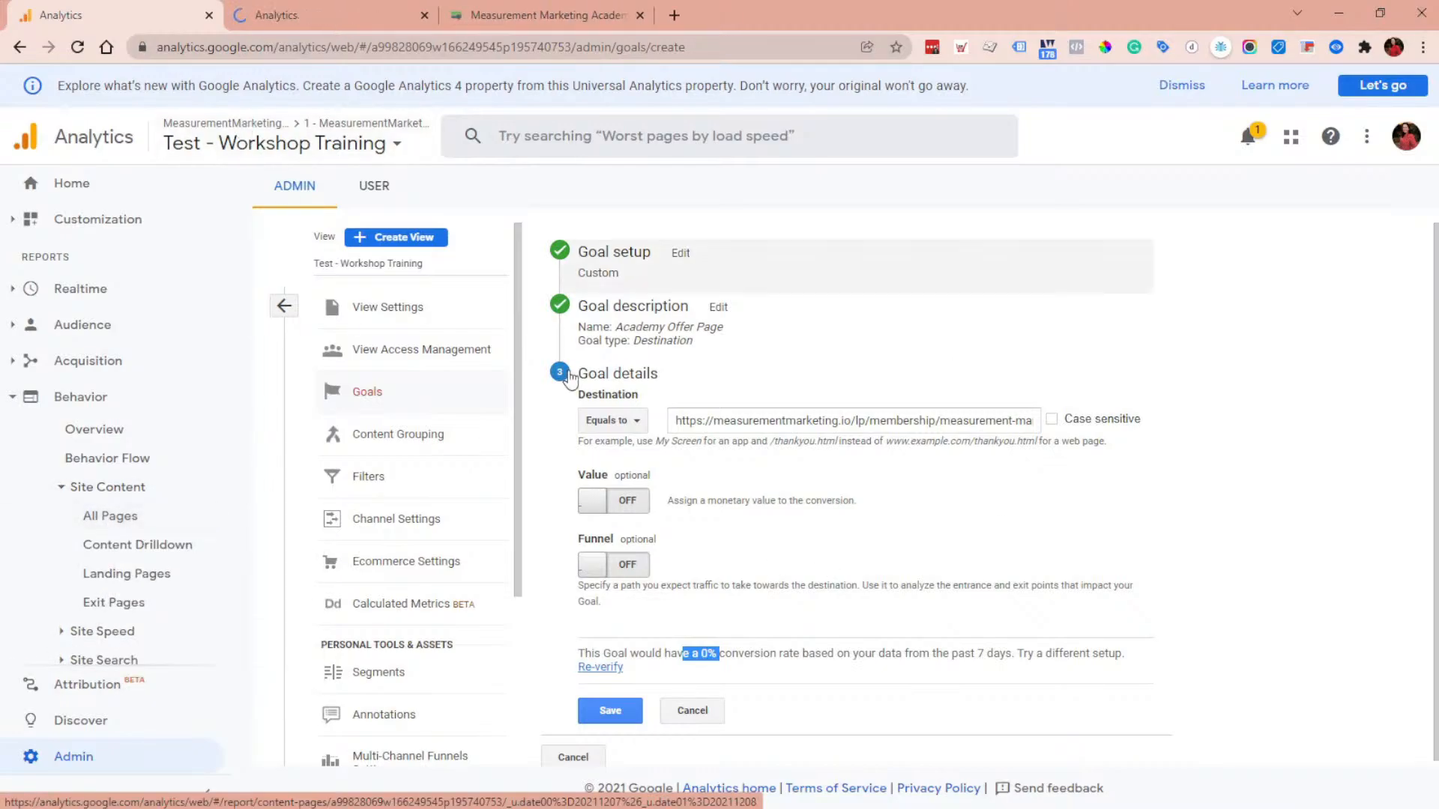
left_click(347, 9)
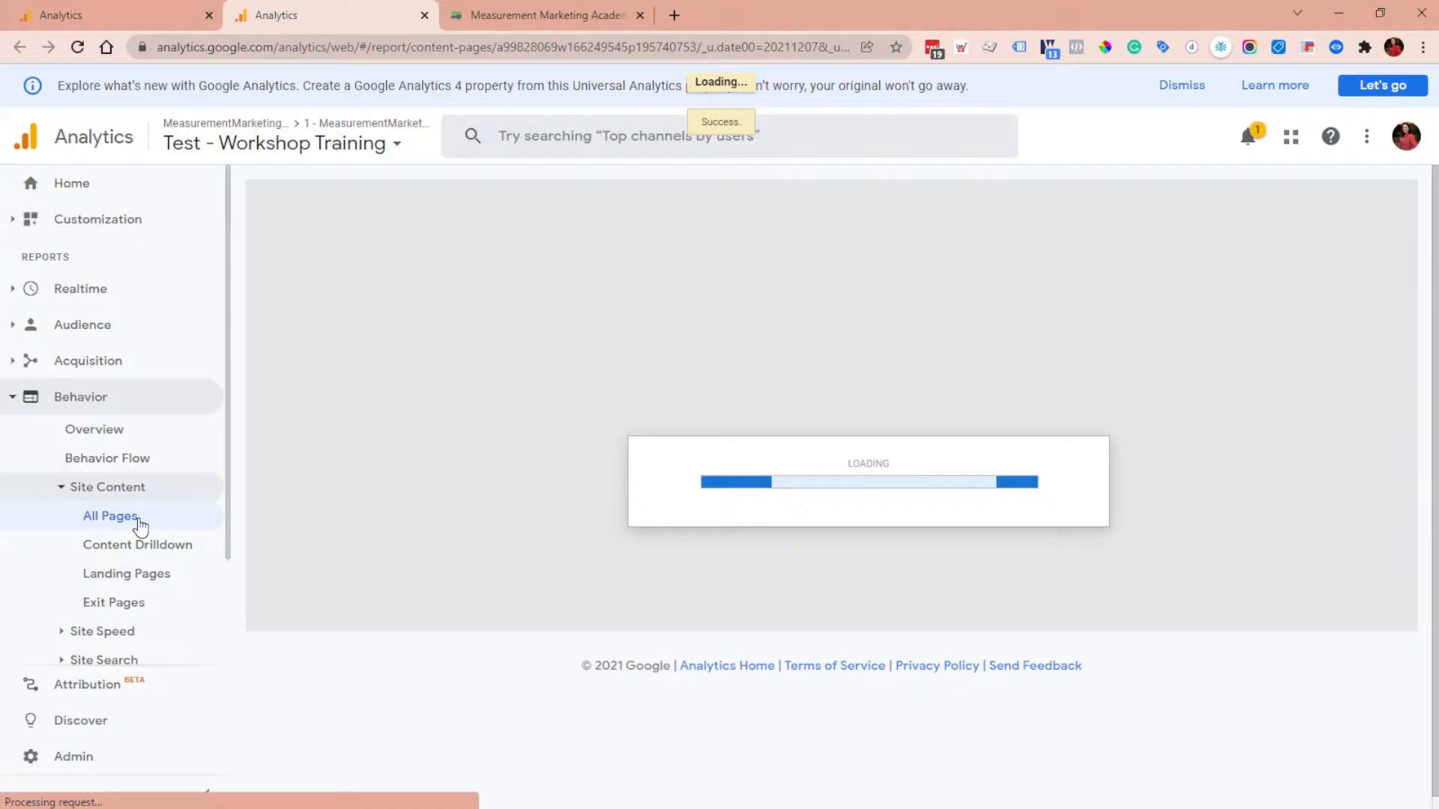
Step: Copy the academy landing page URL from its address bar and return to the All Pages report
scroll(374, 555, "down", 2)
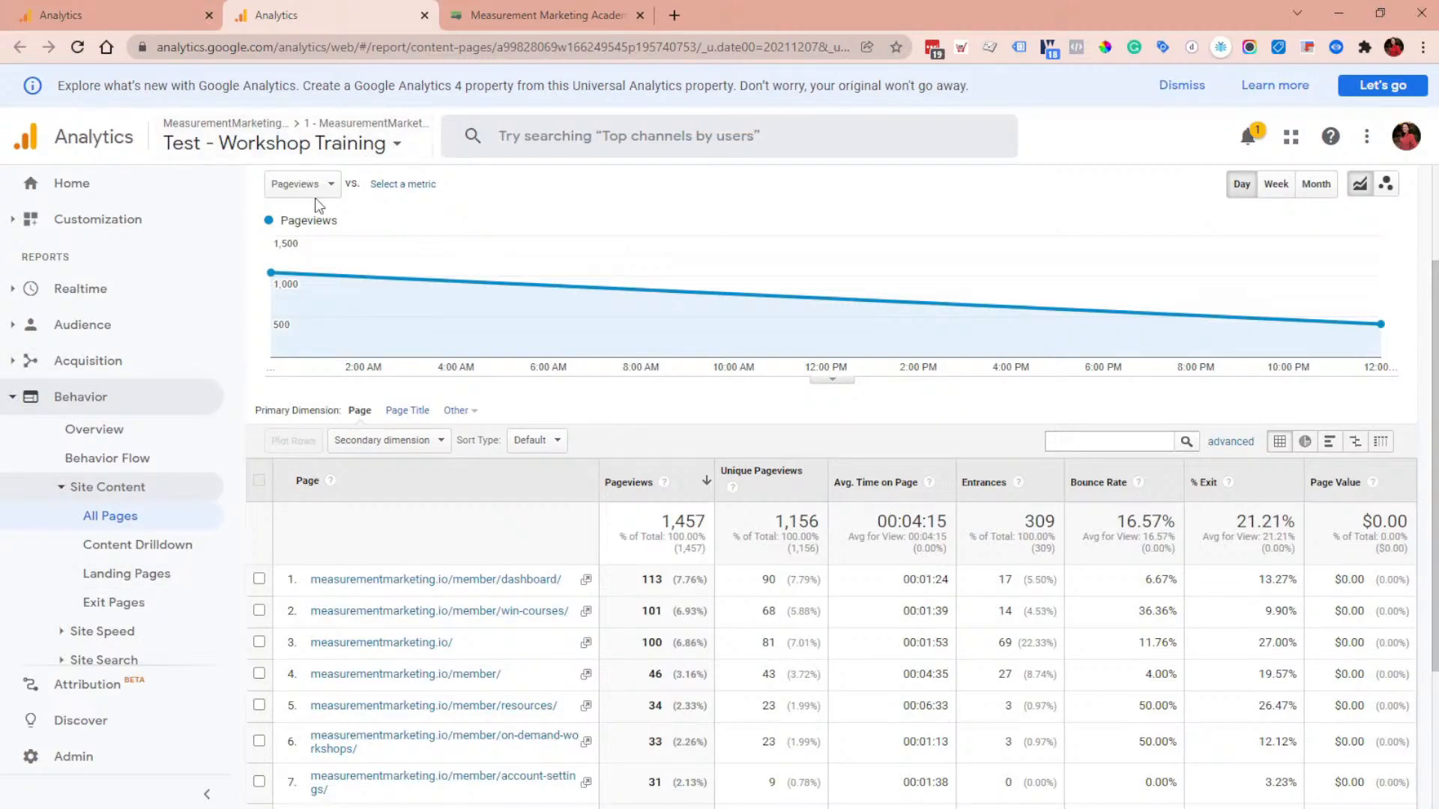
left_click(601, 15)
triple_click(625, 47)
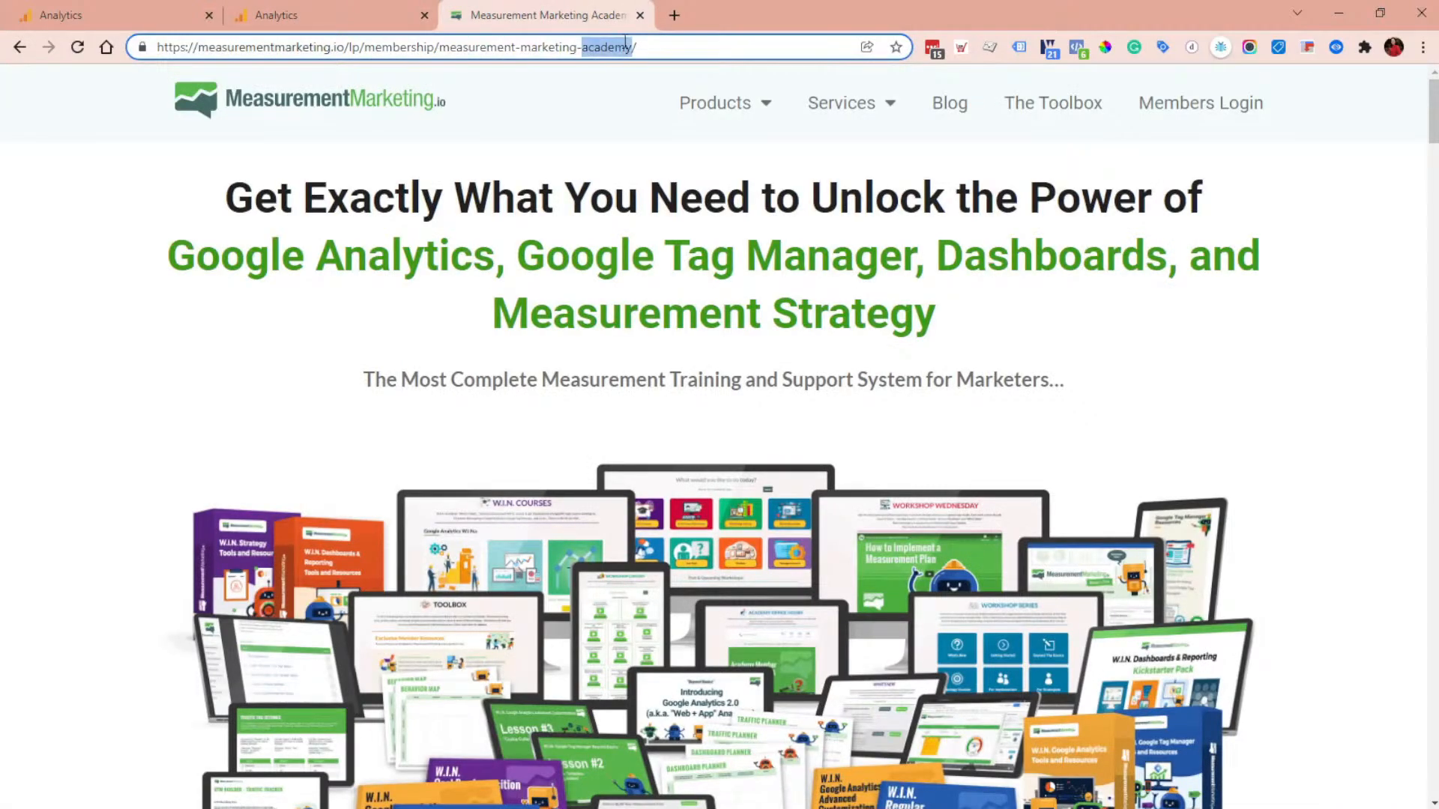
left_click(404, 15)
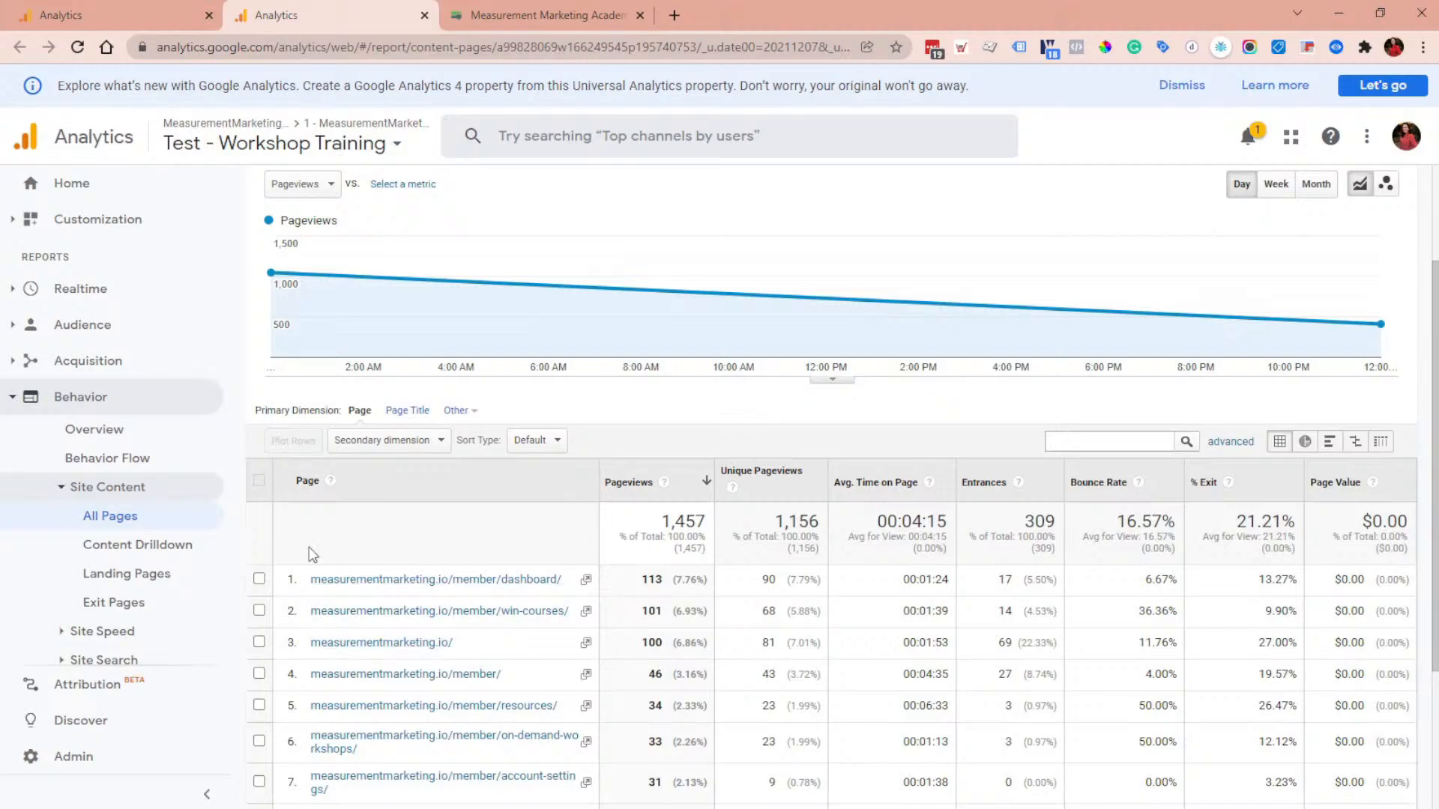
left_click(81, 9)
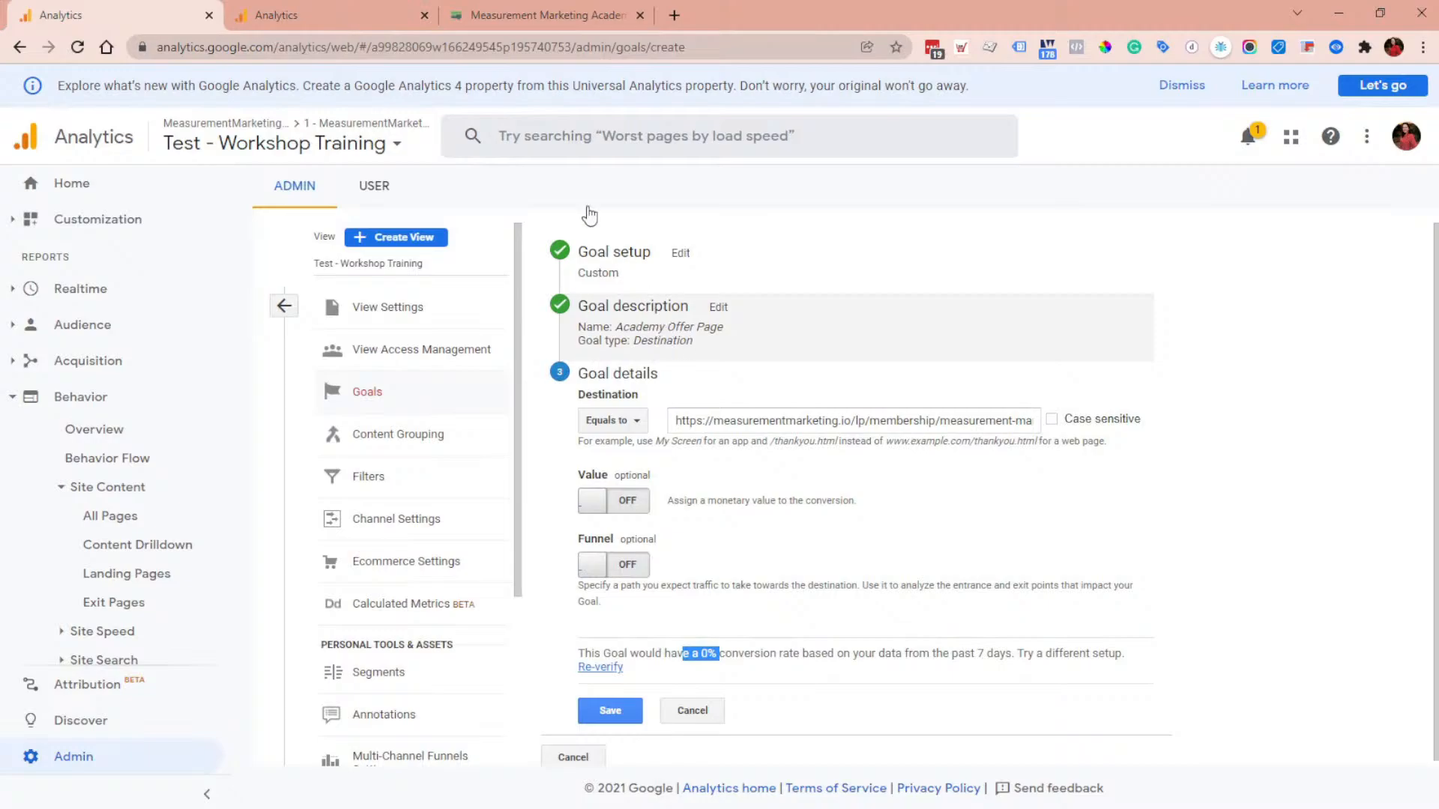
left_click(363, 18)
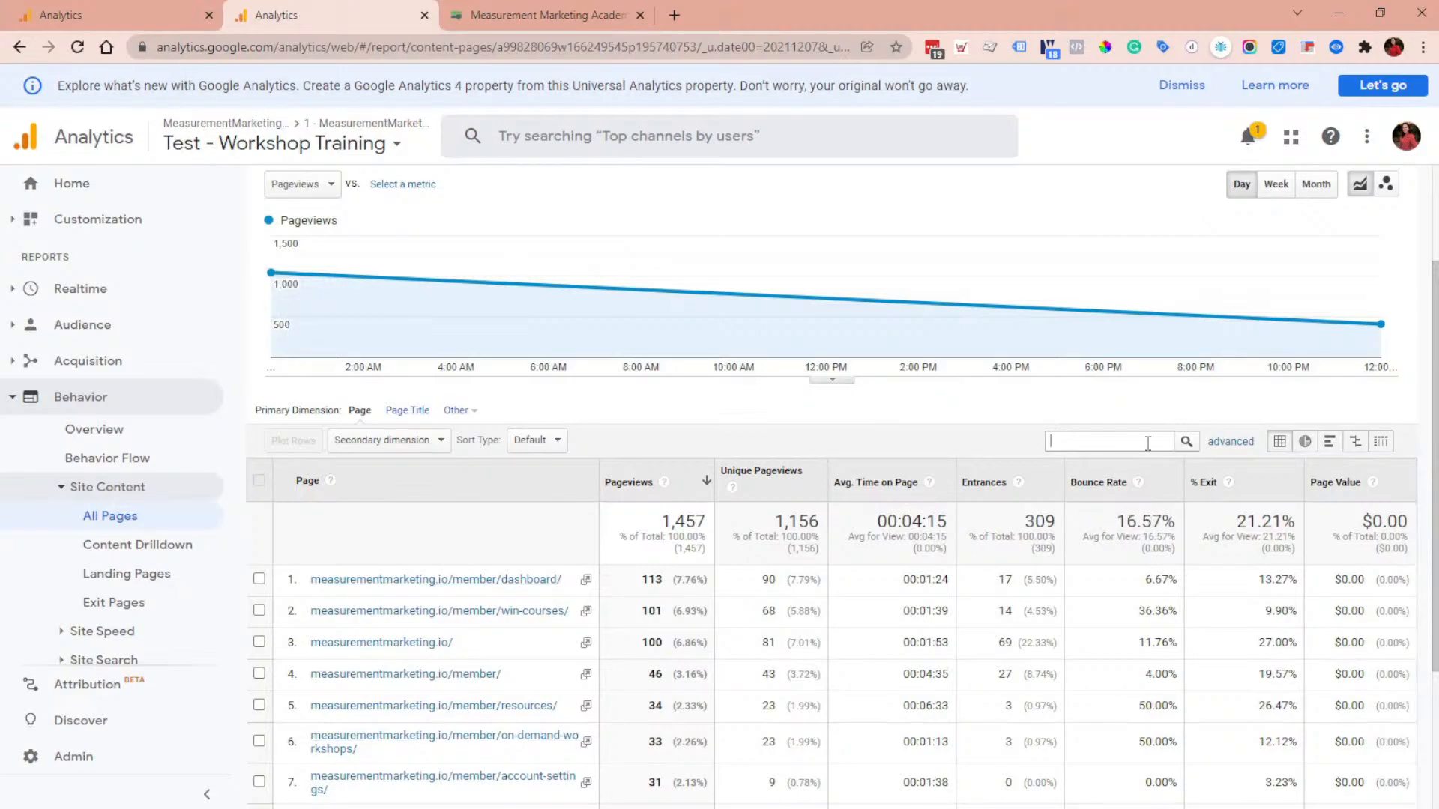
Step: Filter the pages table for the pasted landing page URL using an advanced Page filter set to Exactly matching
key("ctrl+v")
key("Return")
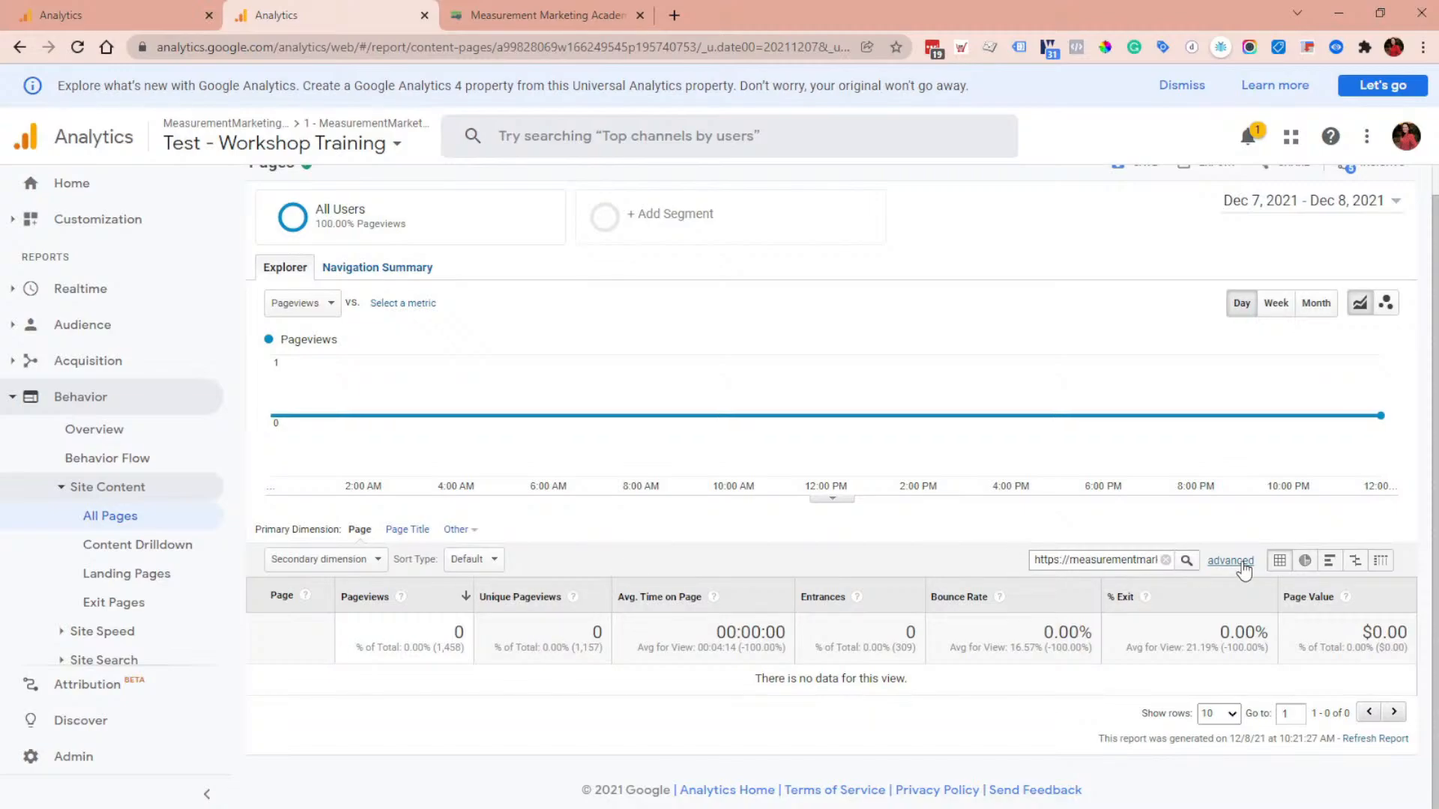
left_click(1229, 562)
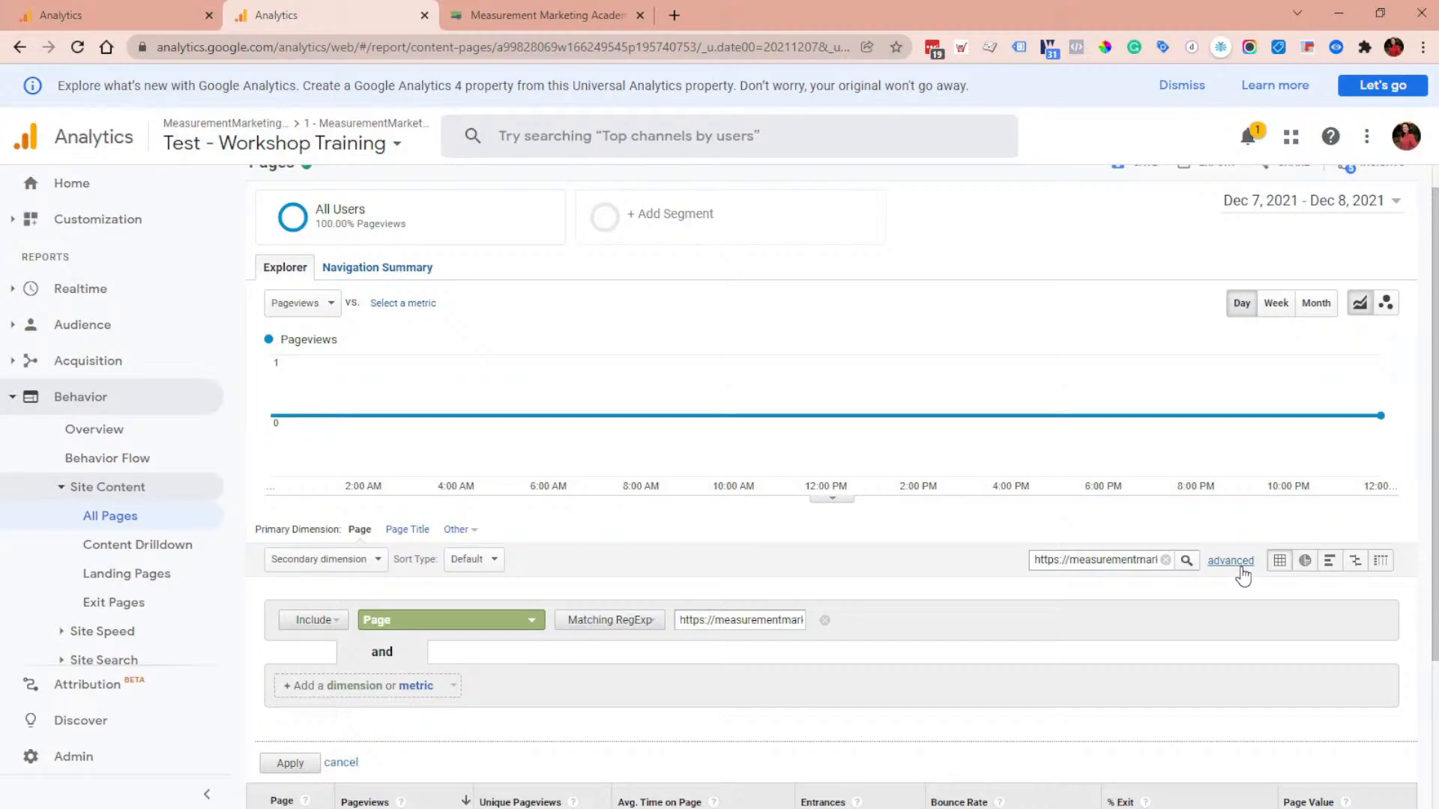
left_click(661, 623)
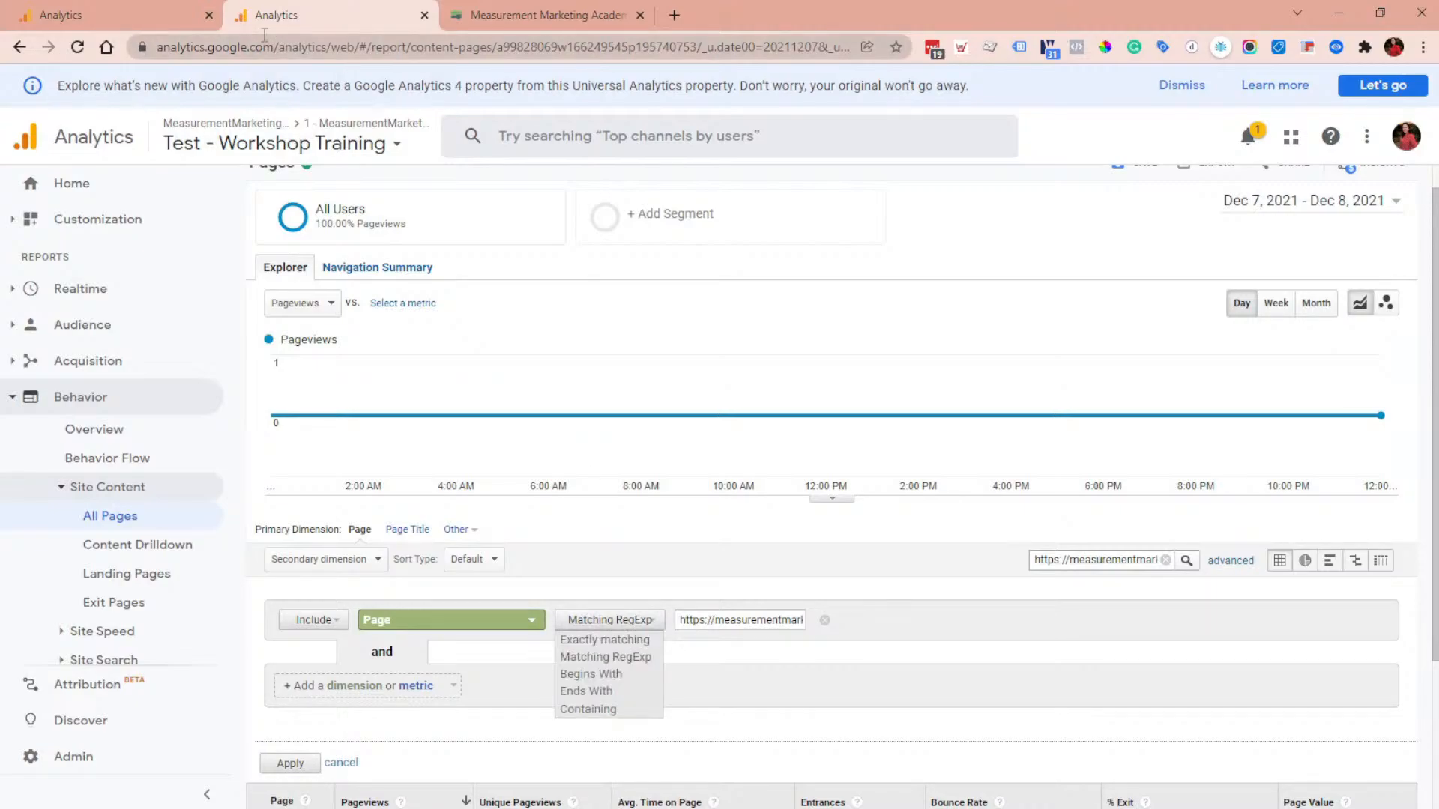
left_click(134, 8)
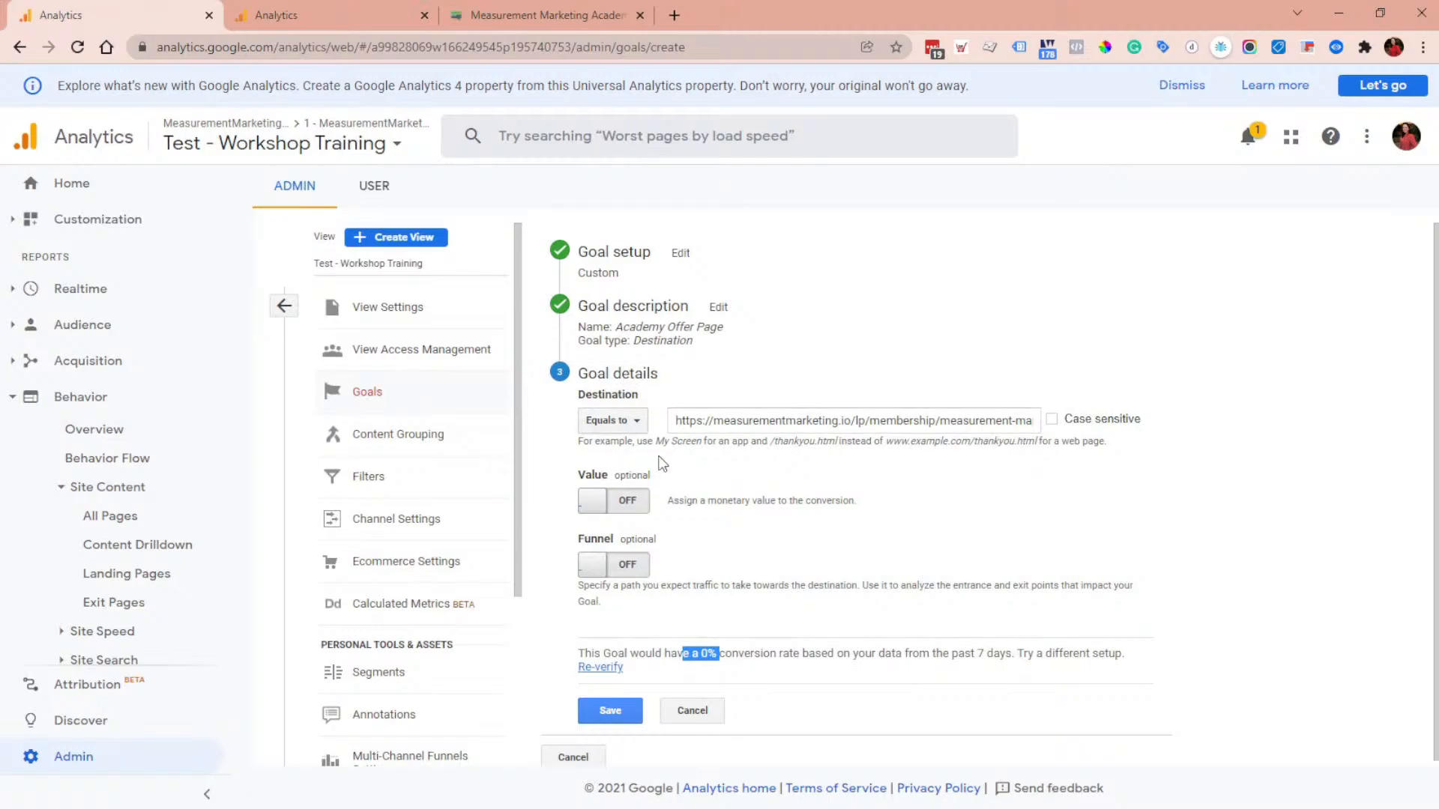
key("ctrl+Tab")
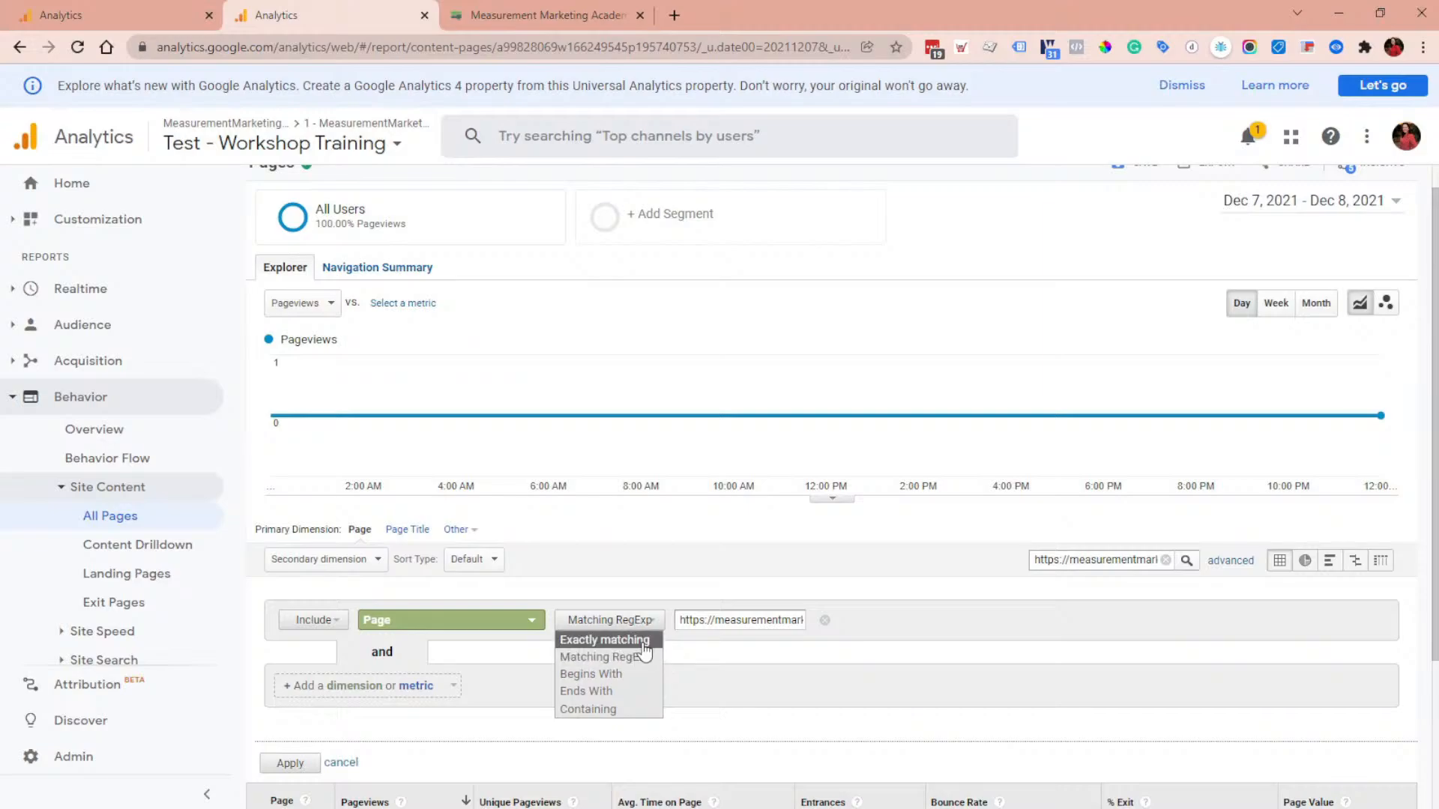
left_click(604, 640)
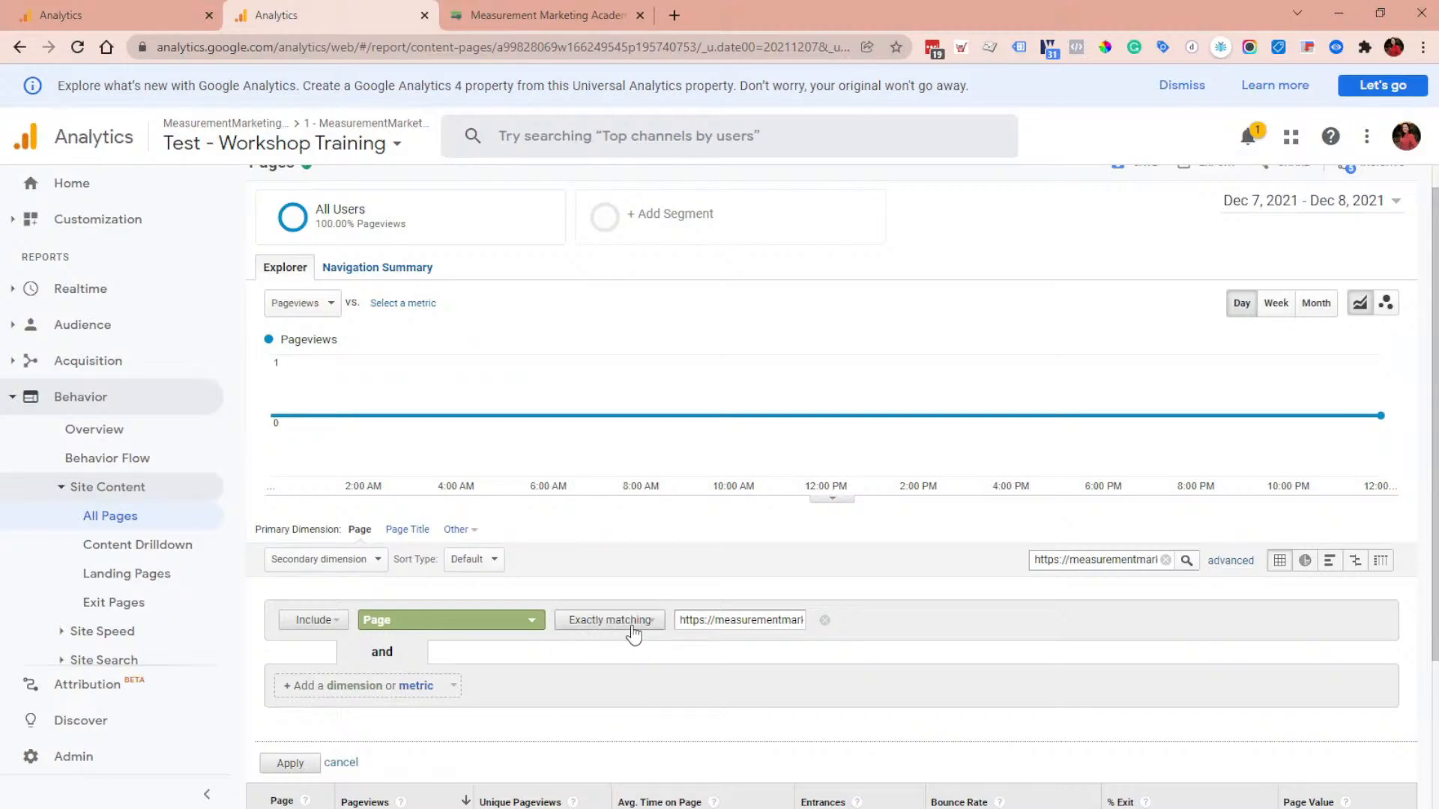
left_click(291, 764)
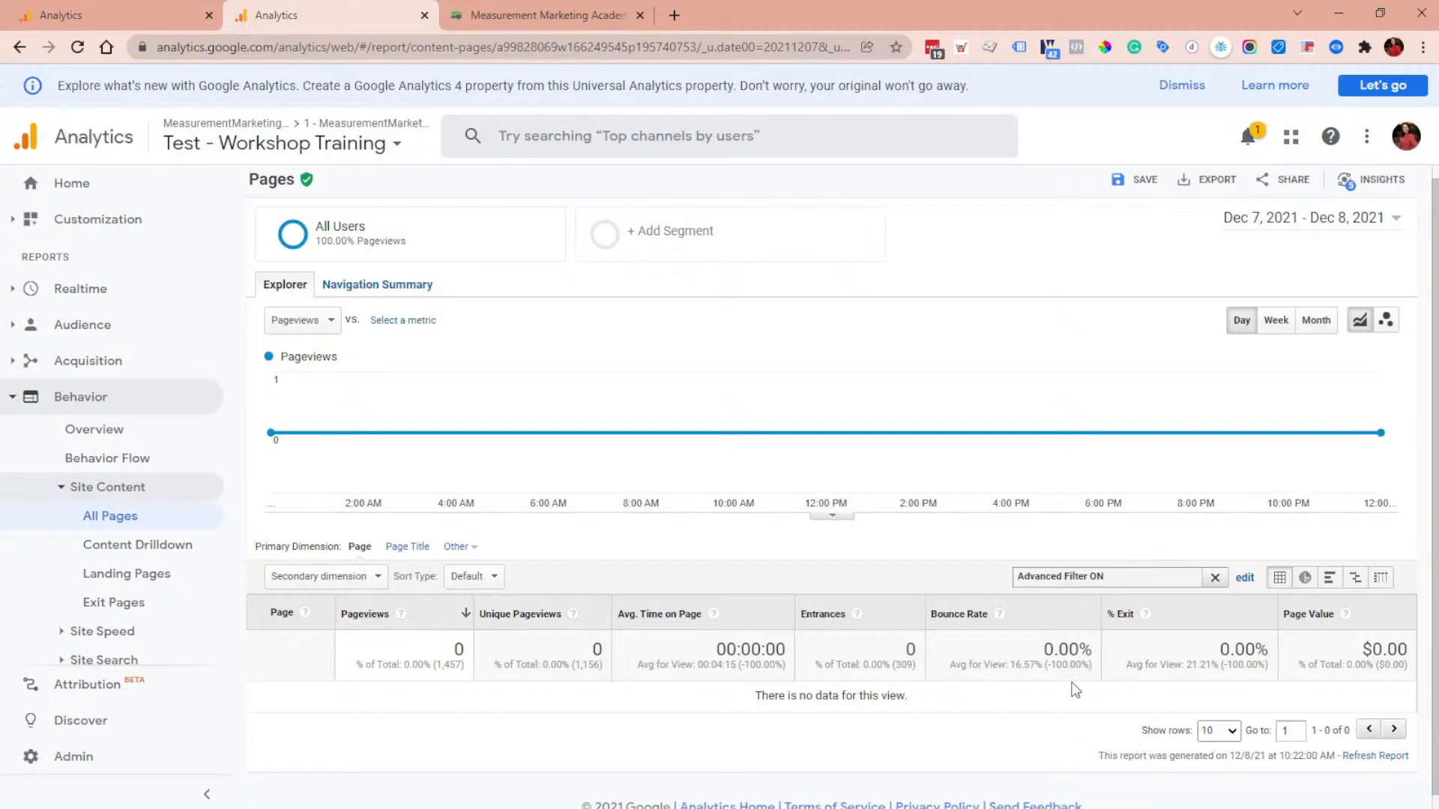
Step: Remove the advanced filter condition and clear the pages table filter
left_click(1246, 579)
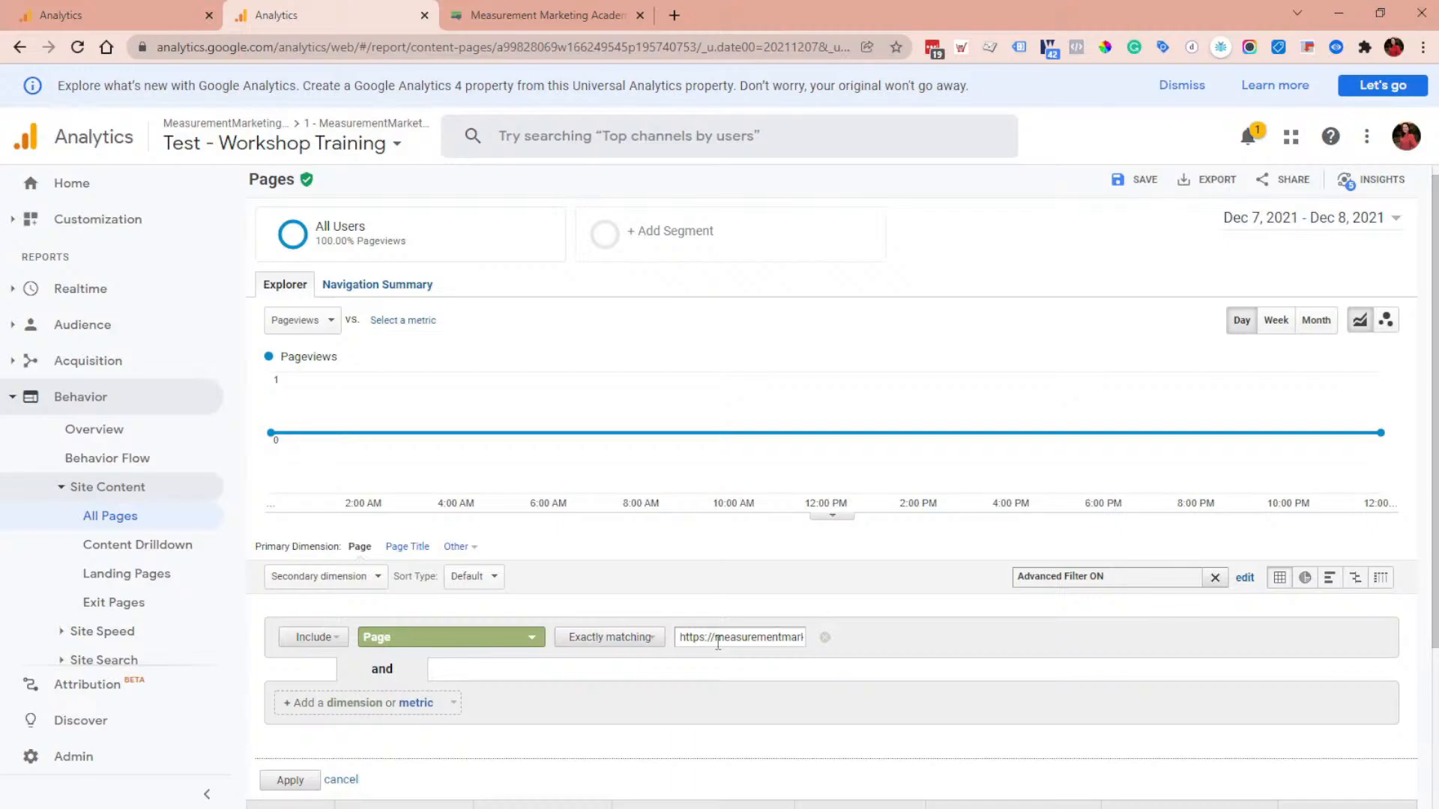
left_click_drag(715, 642, 679, 639)
left_click(825, 638)
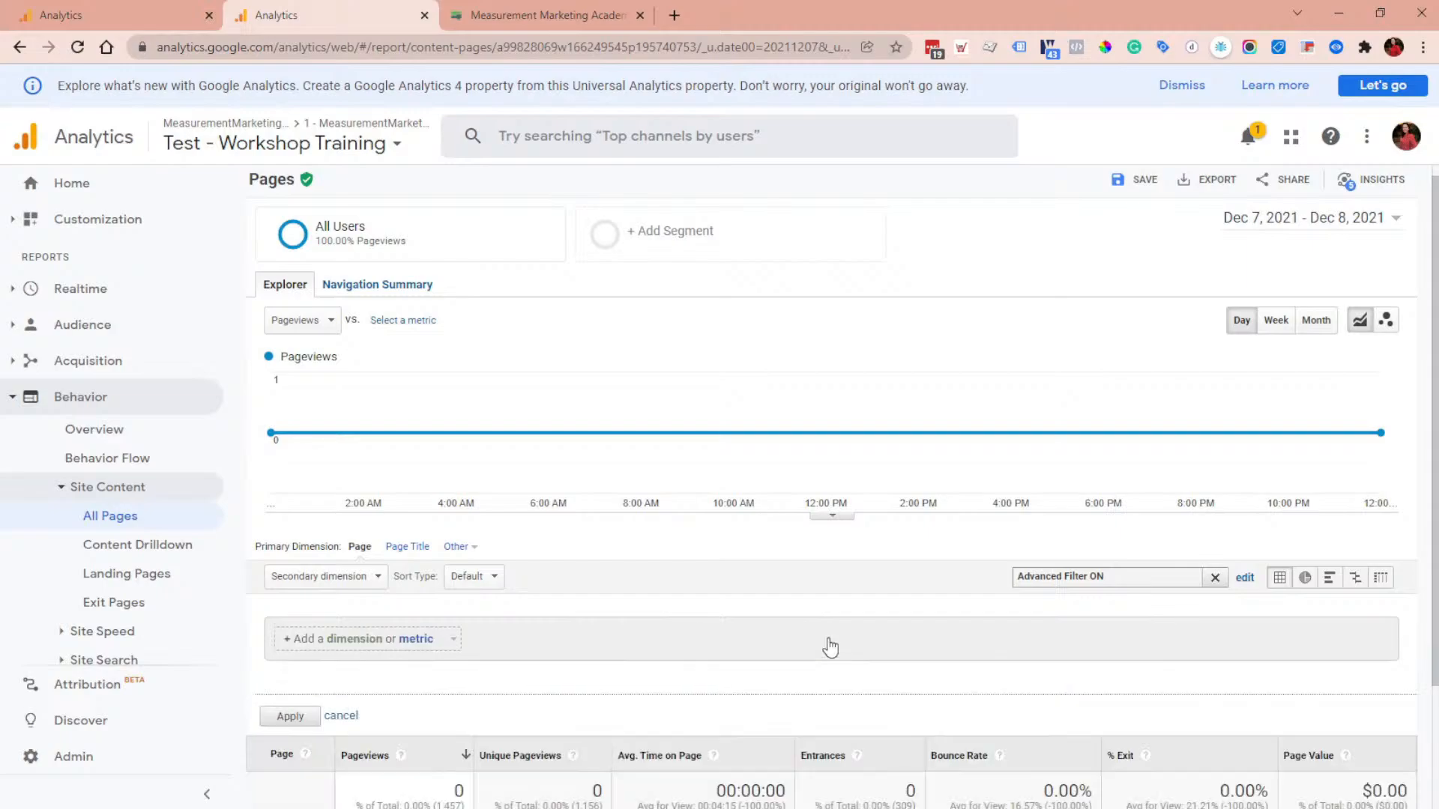
left_click(352, 717)
left_click(1214, 578)
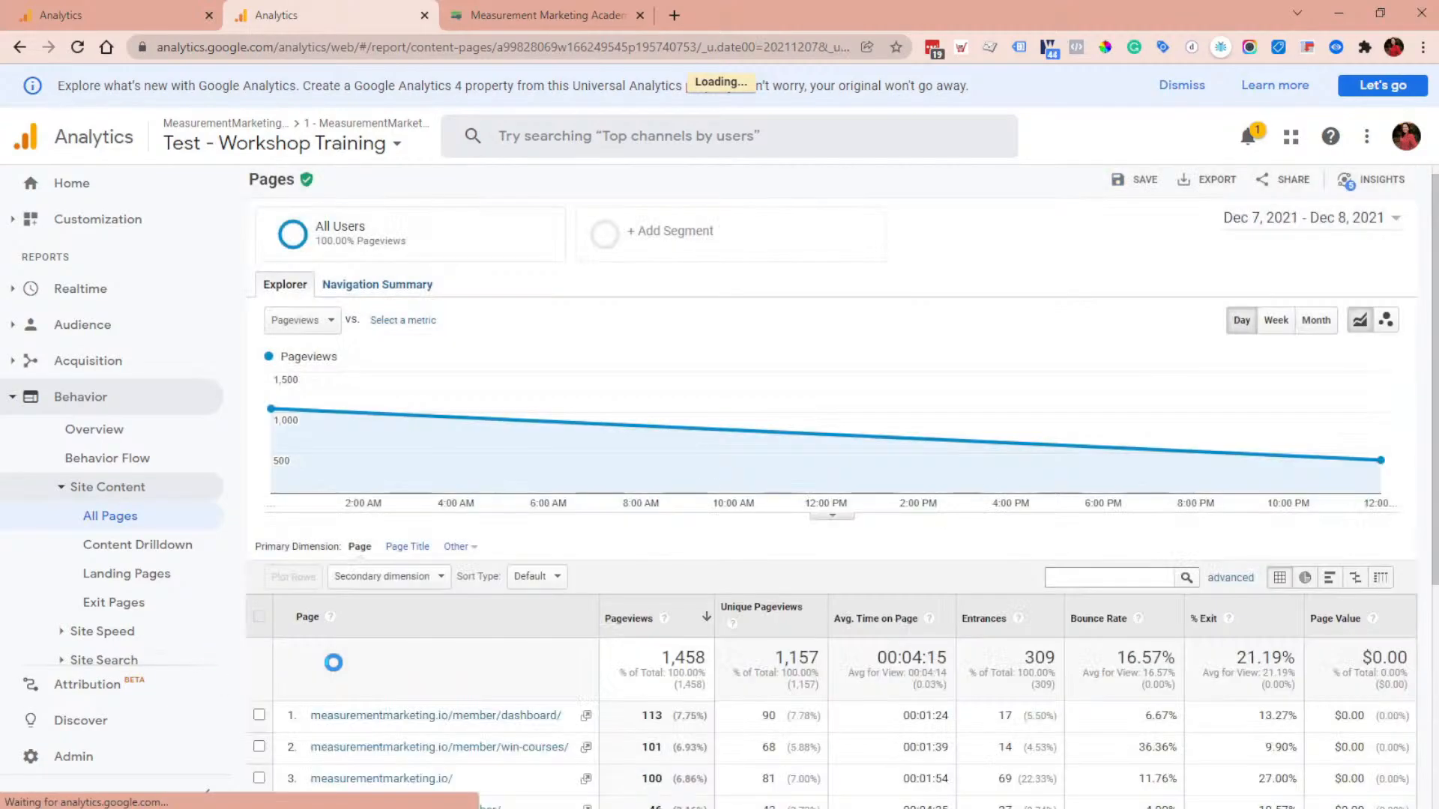
scroll(337, 644, "down", 2)
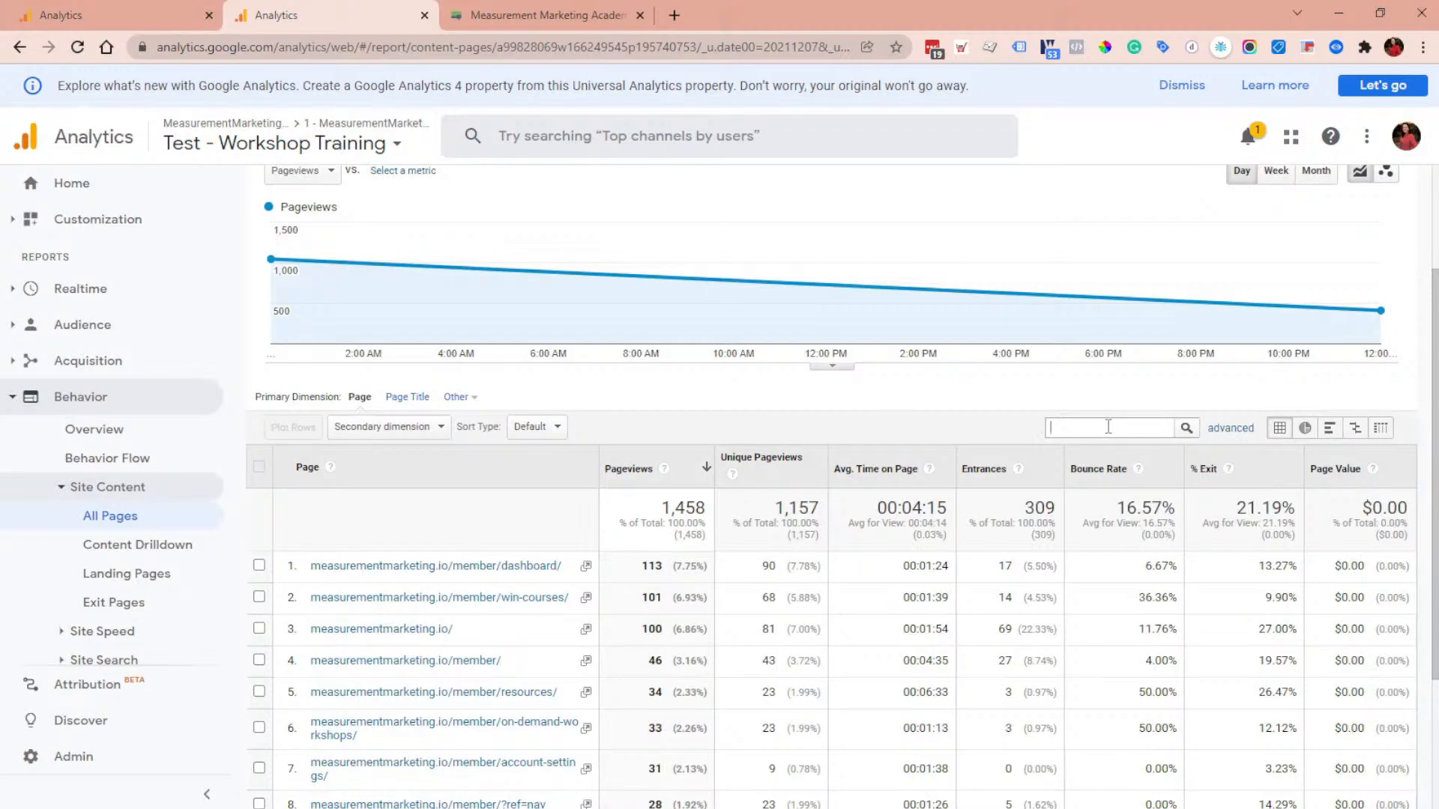
key("ctrl+v")
key("Home")
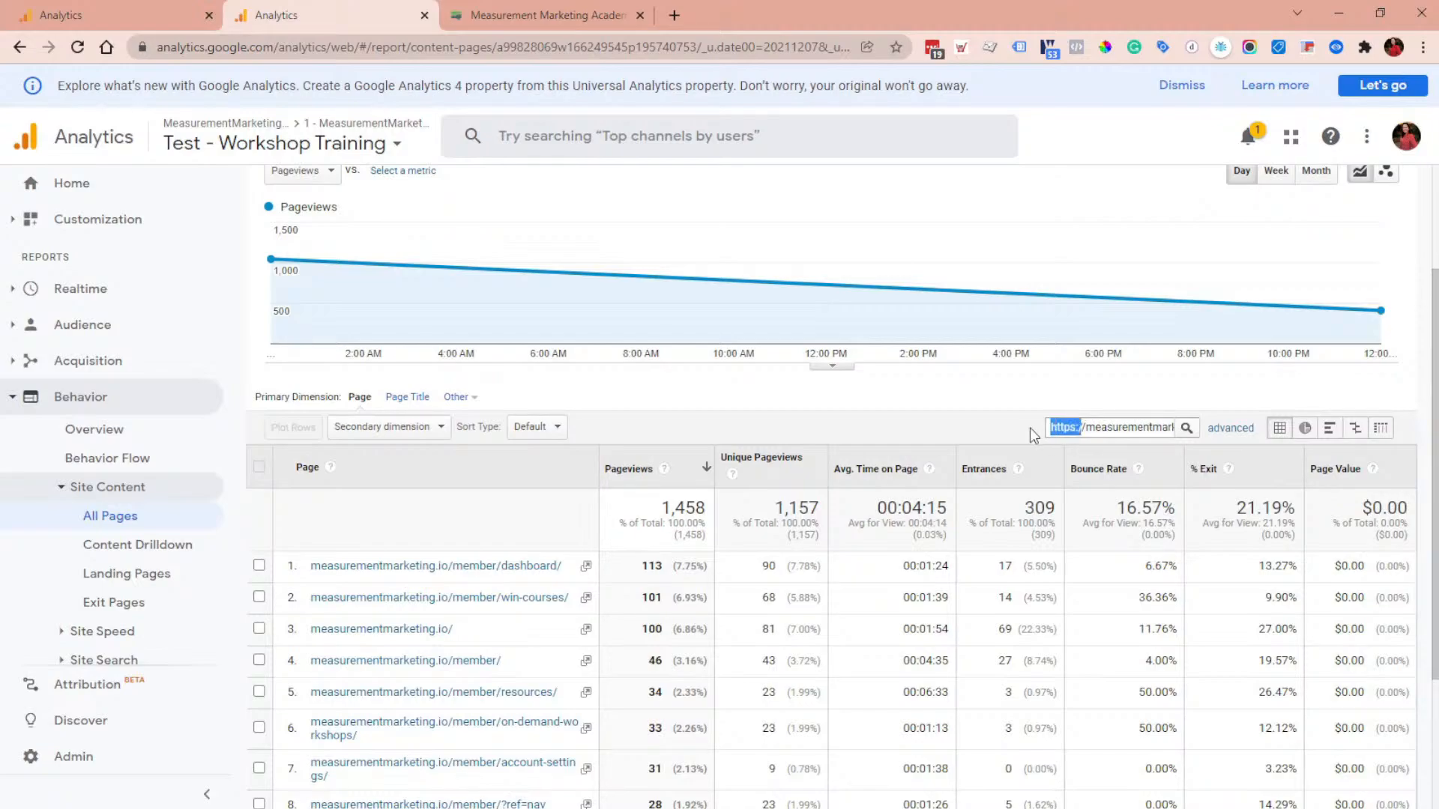
key("BackSpace")
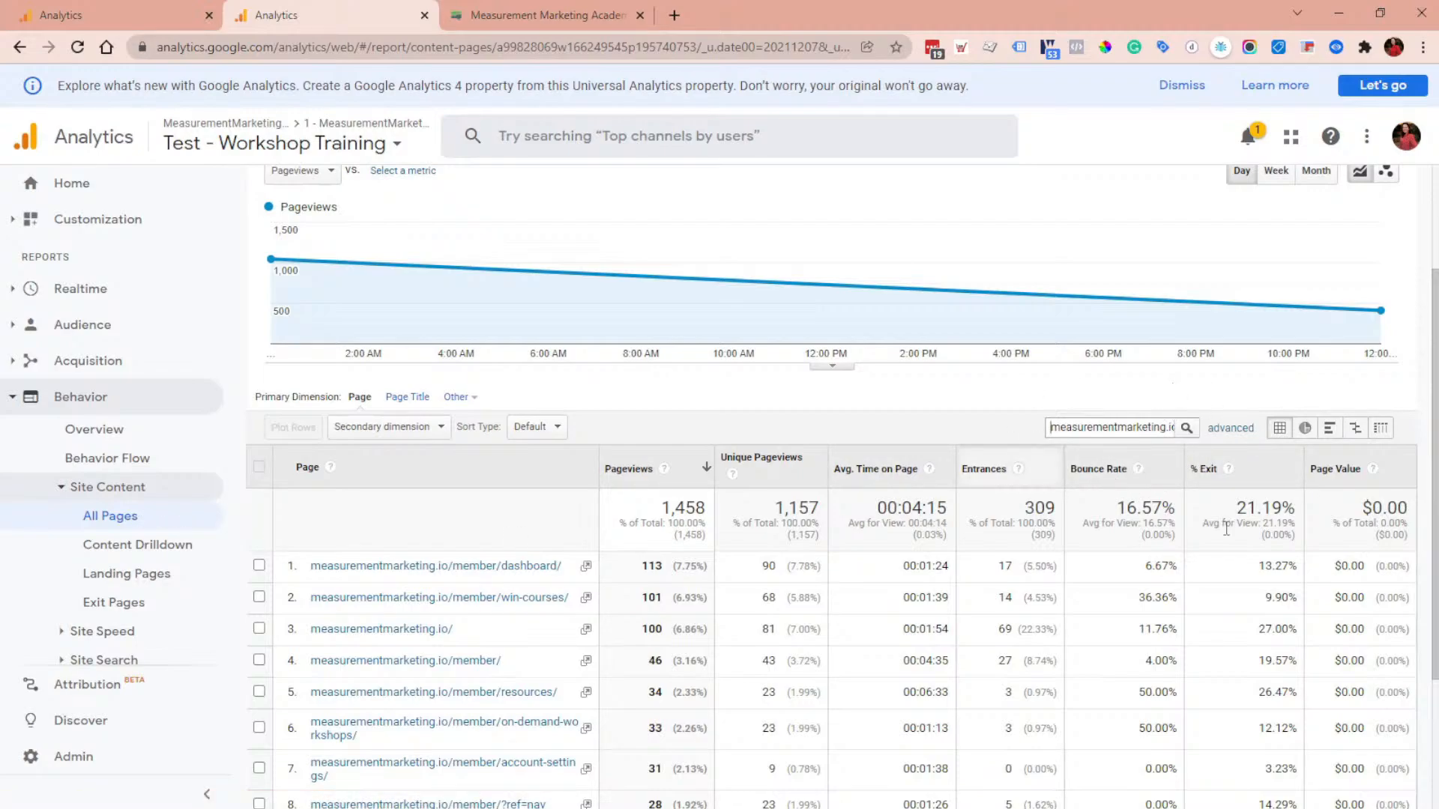
left_click(1229, 429)
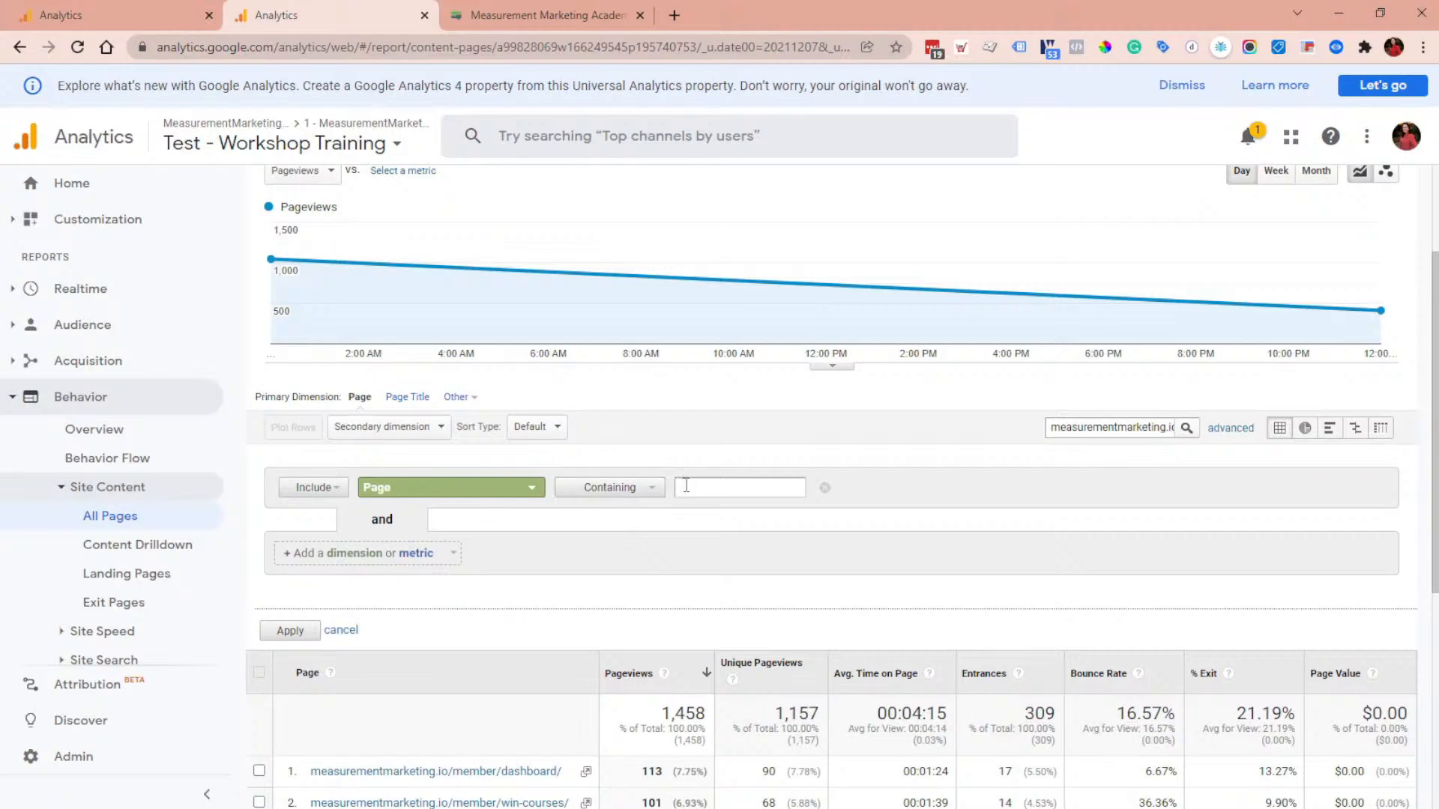
key("ctrl+v")
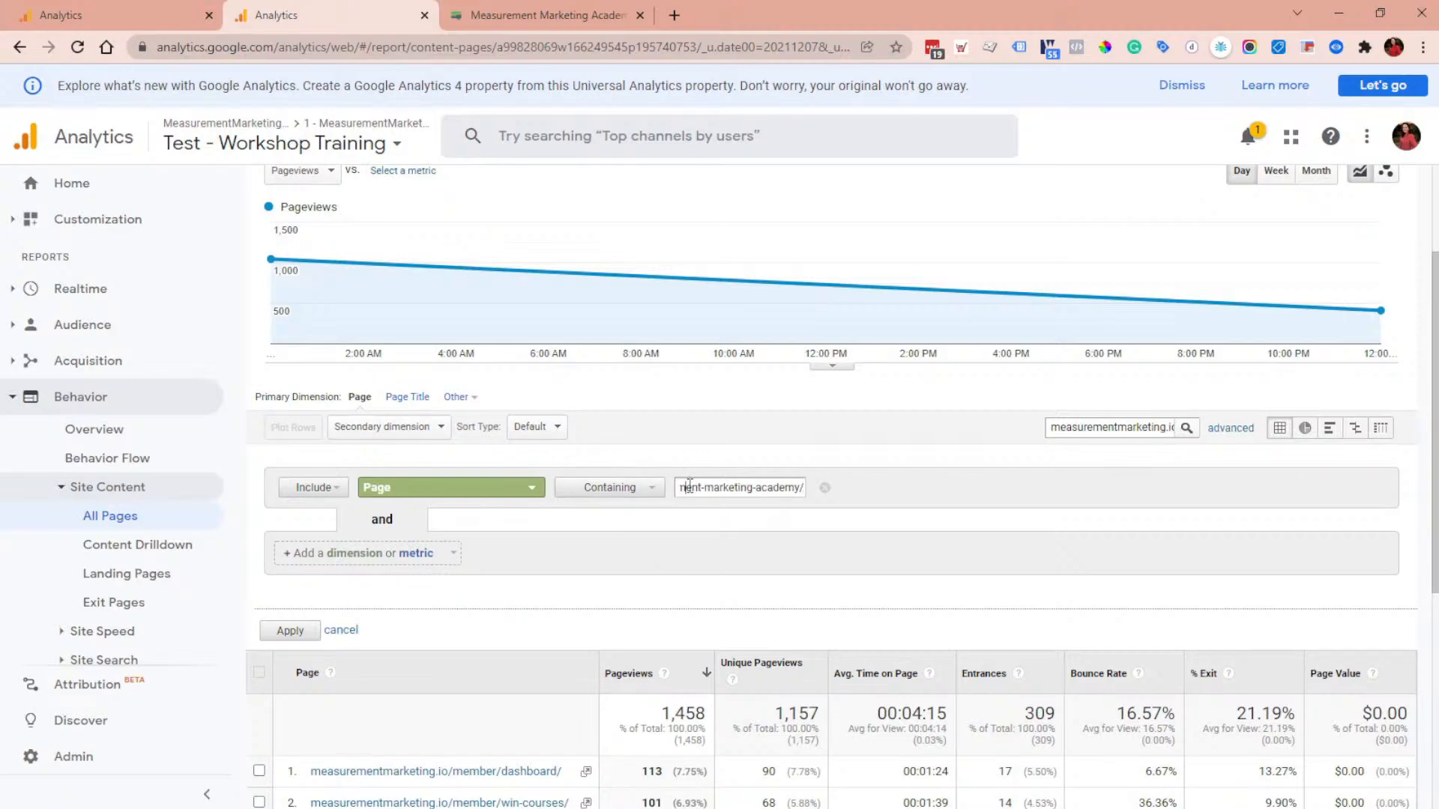
key("Home")
left_click_drag(714, 489, 645, 489)
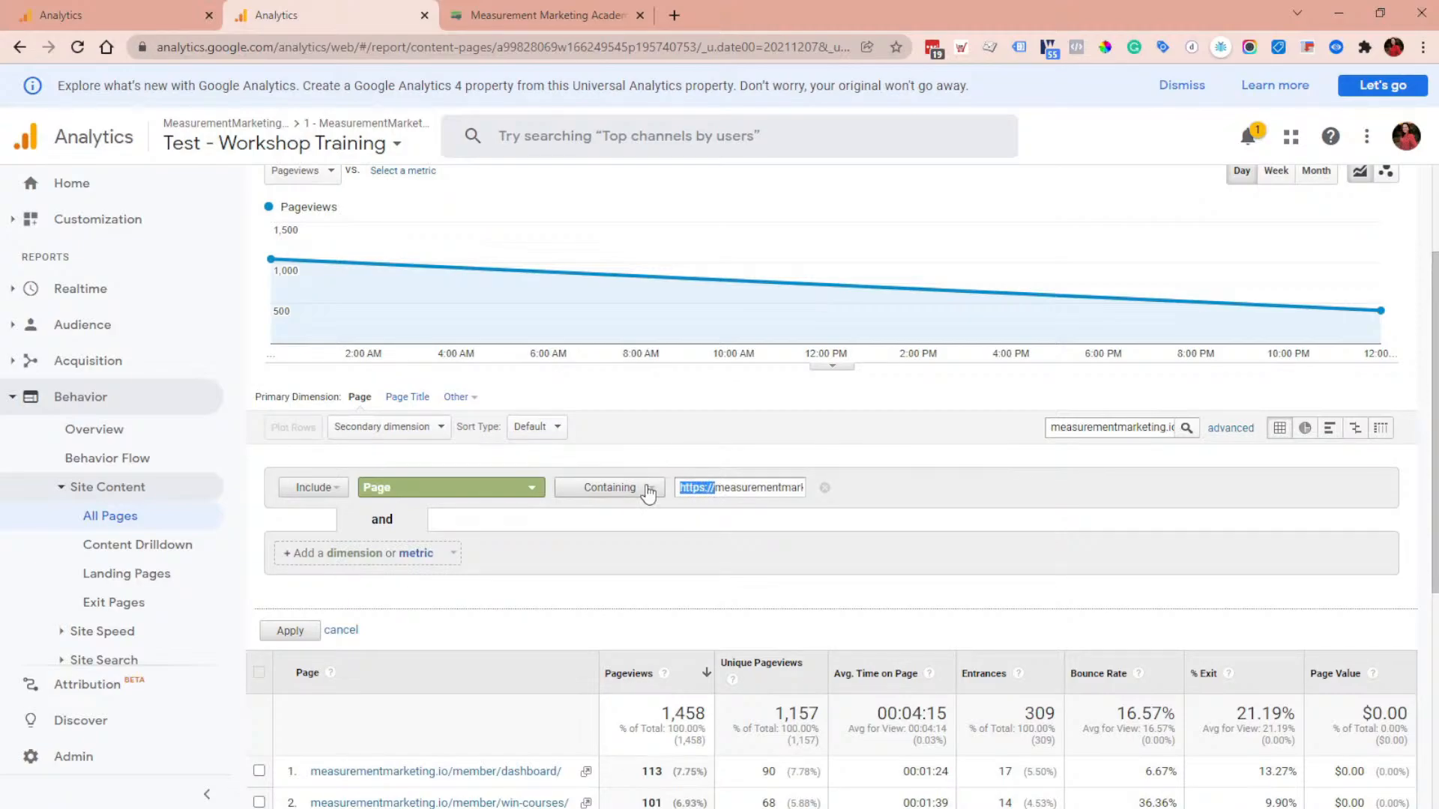
key("BackSpace")
left_click(645, 488)
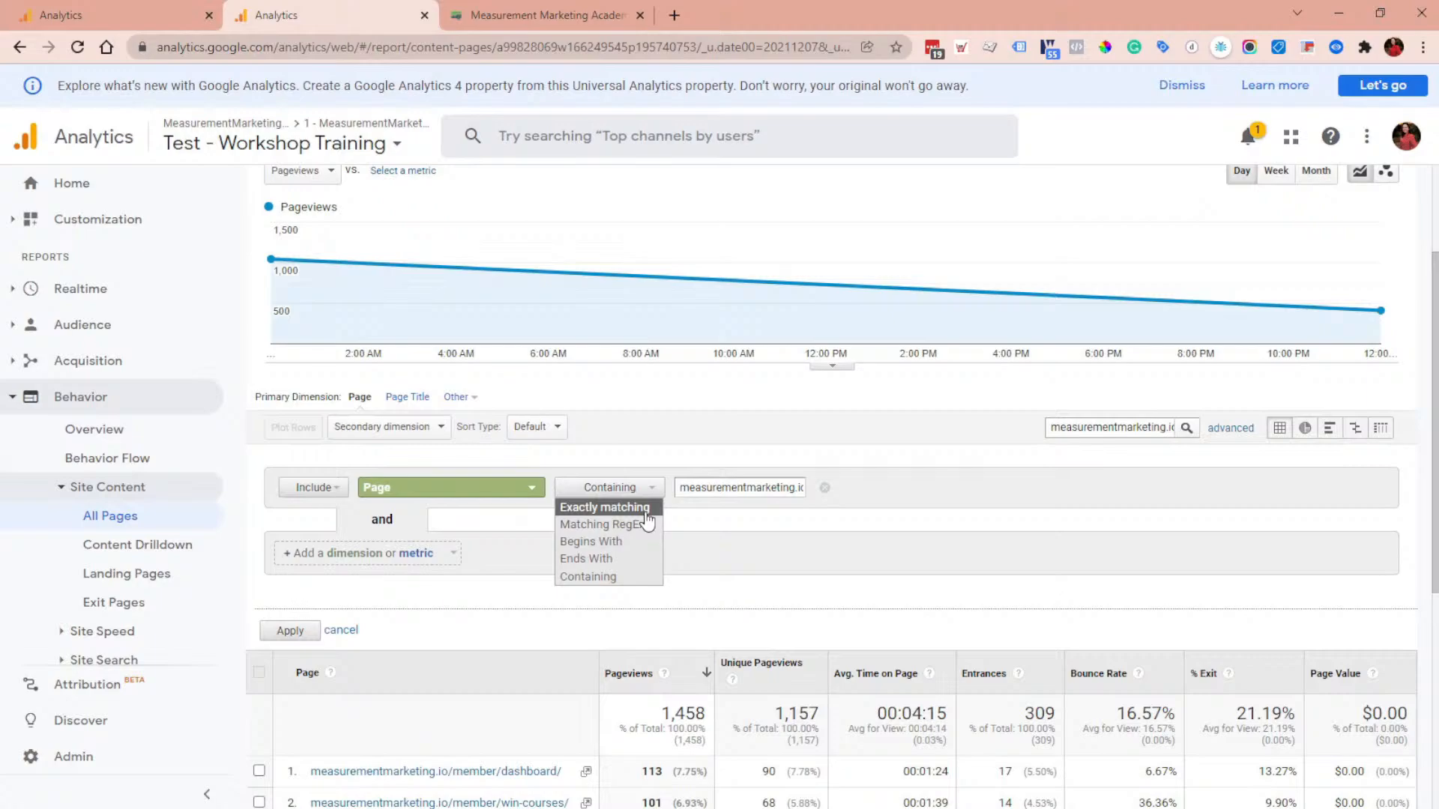
left_click(135, 23)
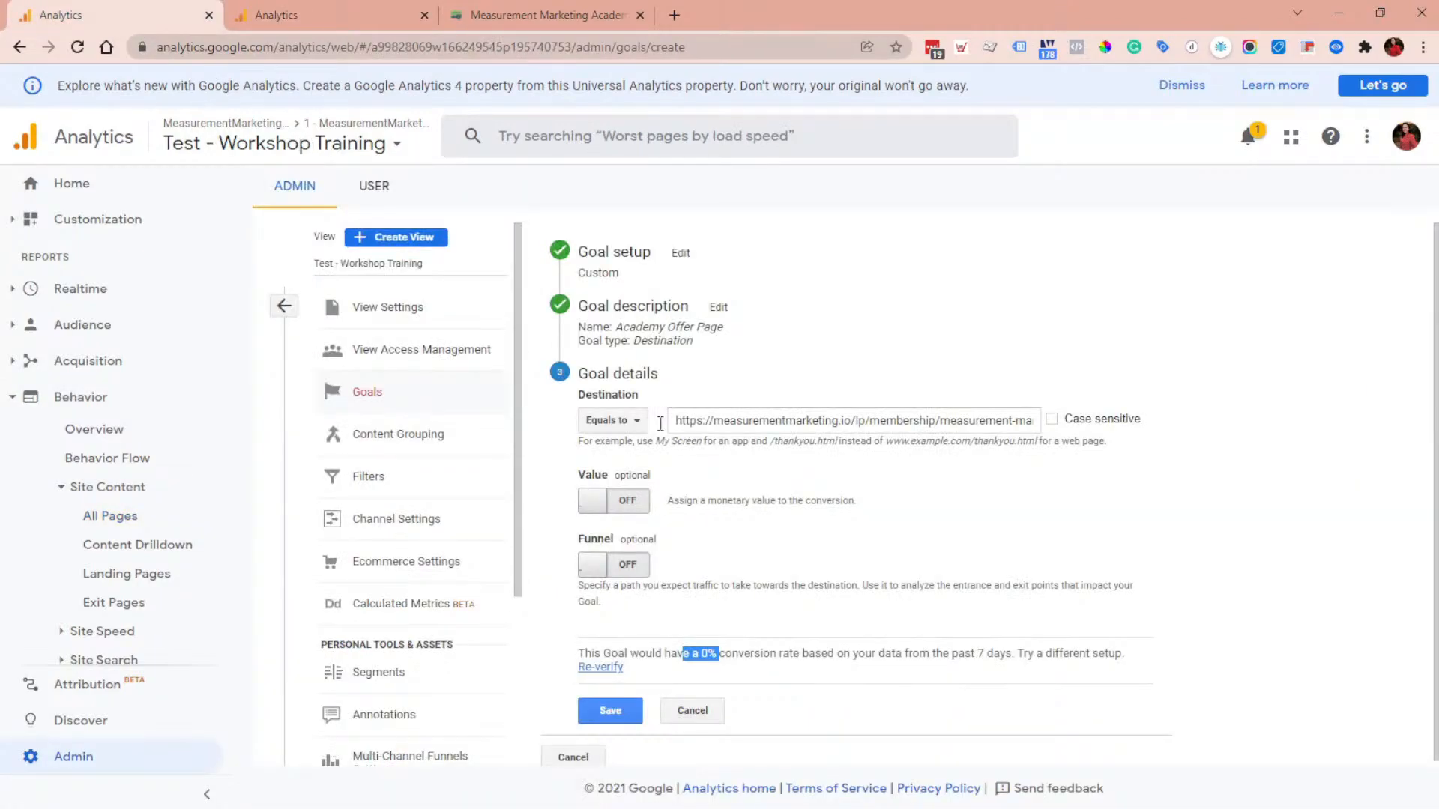
left_click(329, 15)
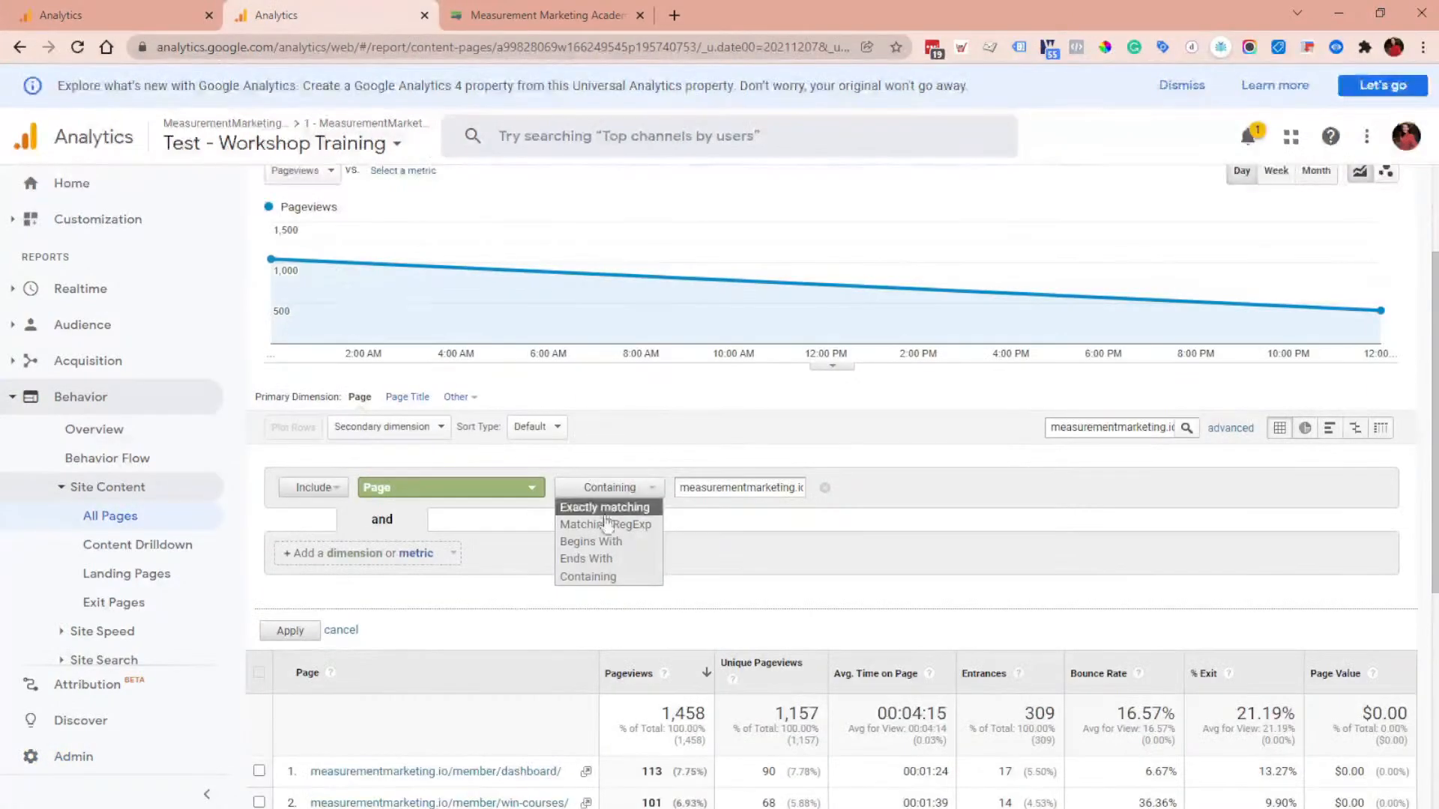
left_click(609, 504)
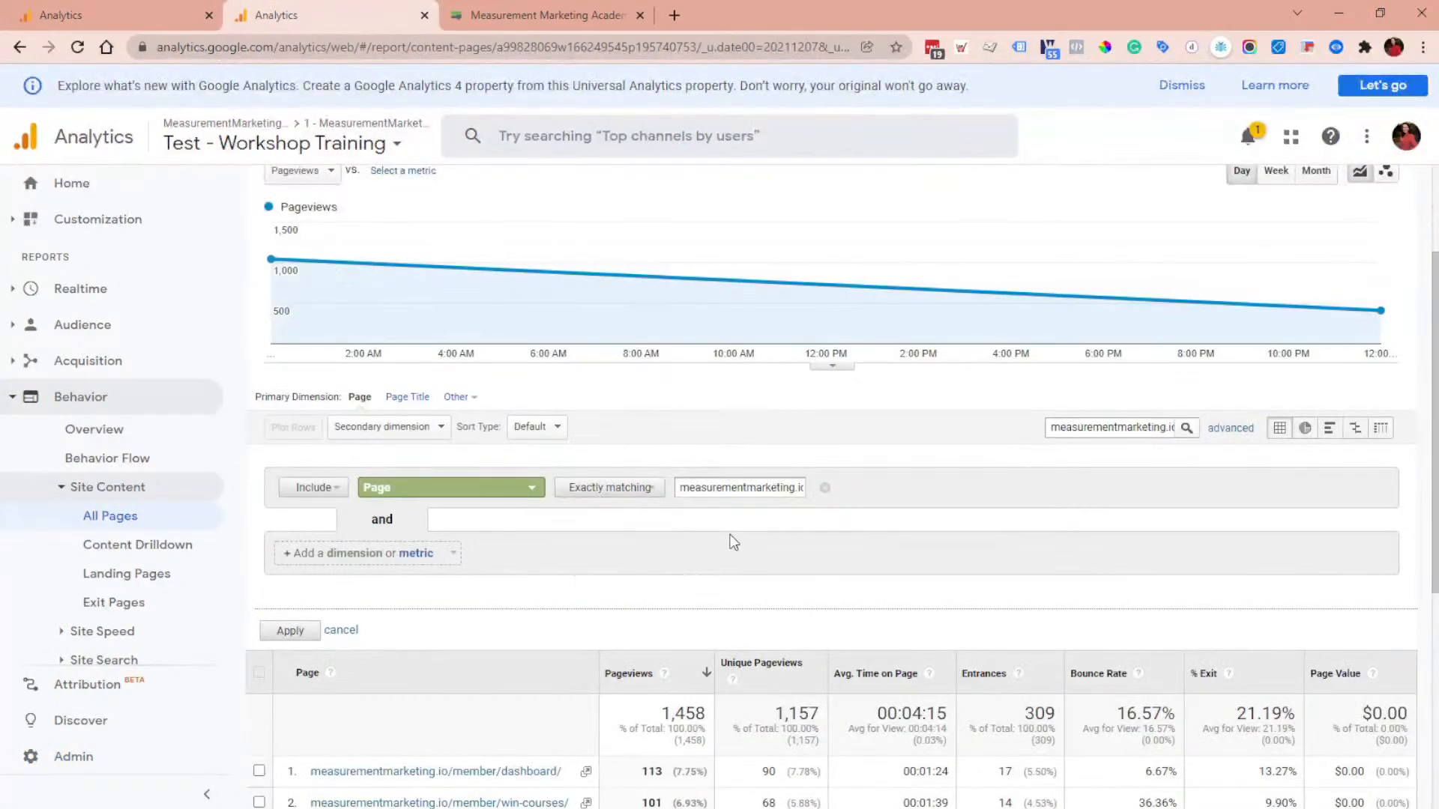
left_click(291, 633)
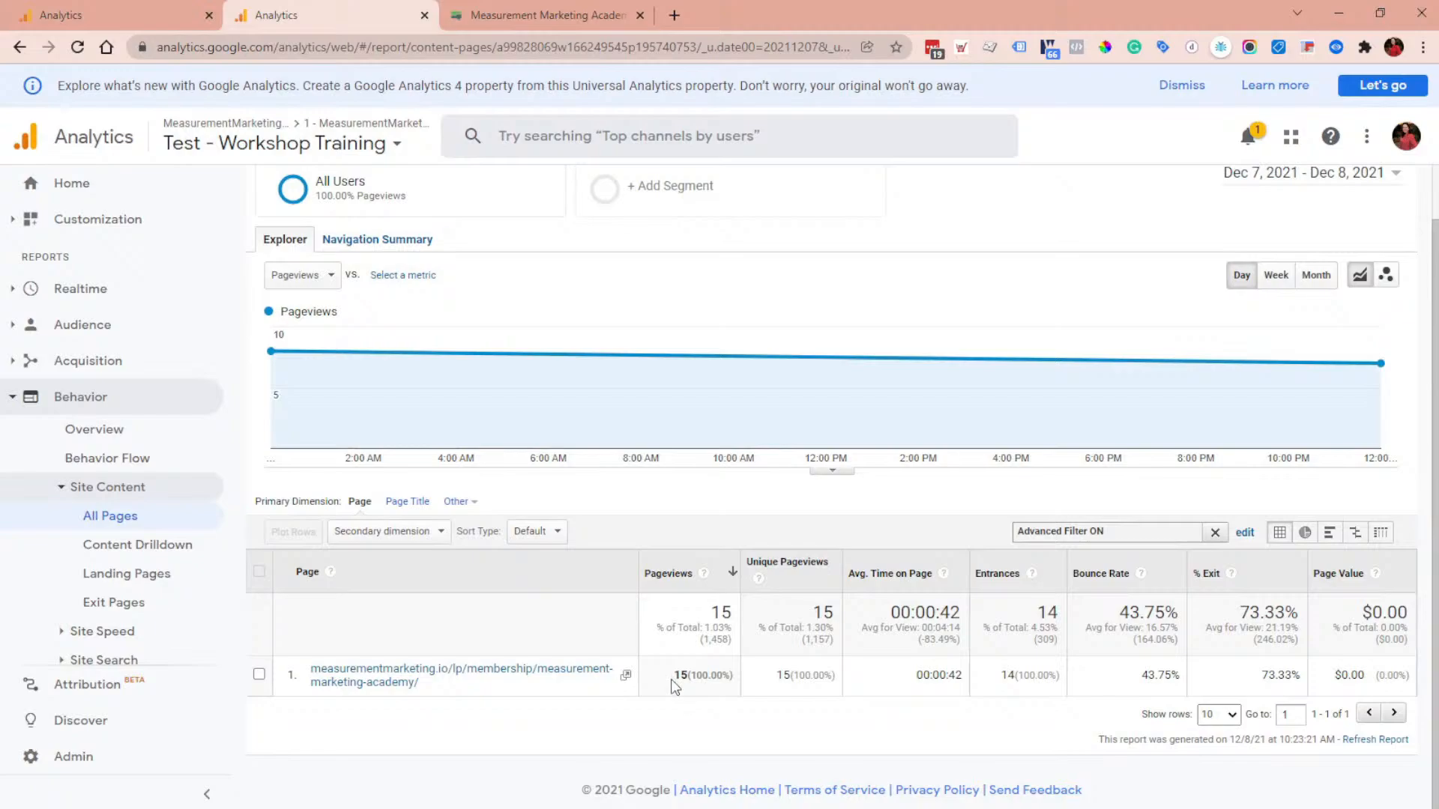
Step: Switch the advanced Page filter's match type to Containing and reapply it to the pages table
left_click(1244, 533)
left_click(658, 595)
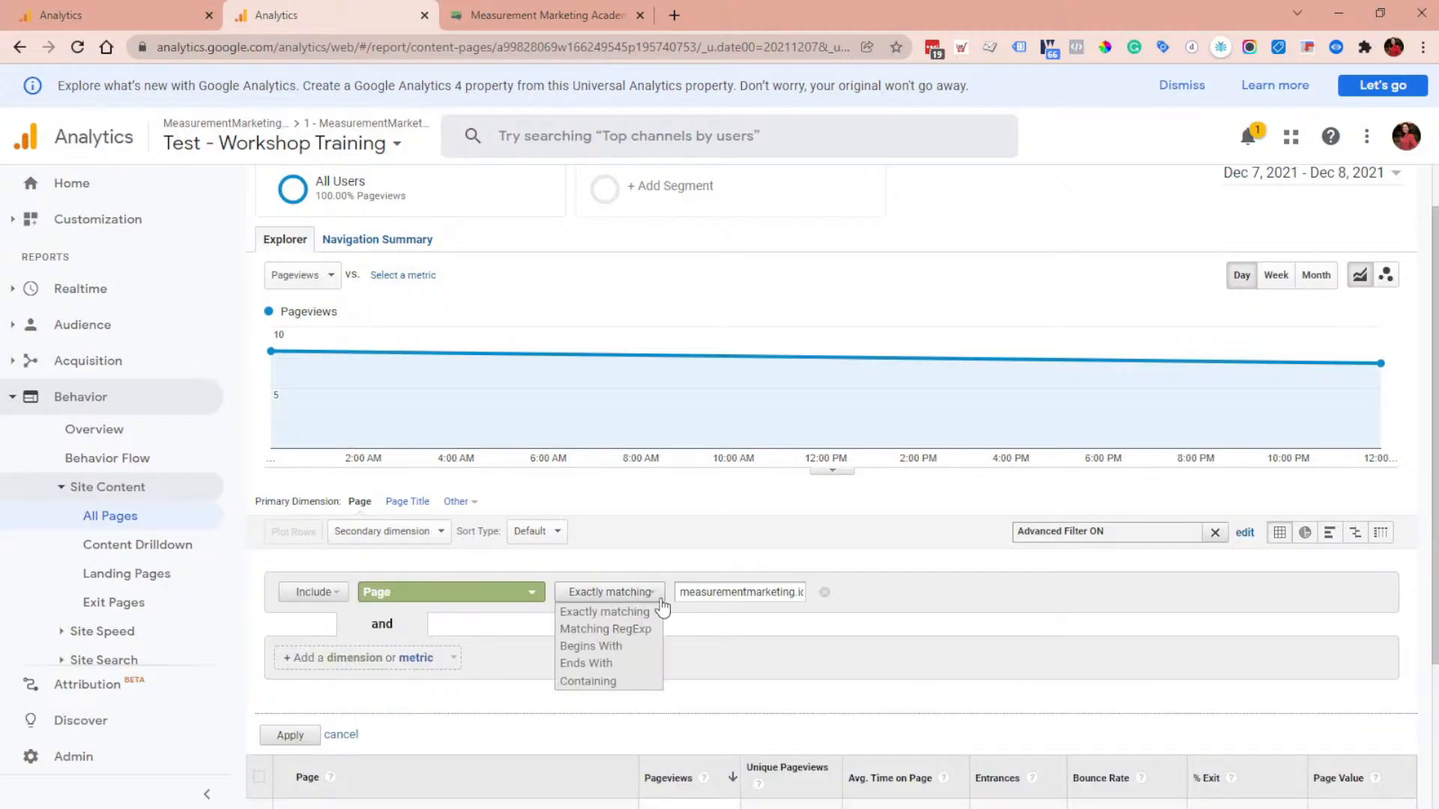
left_click(585, 683)
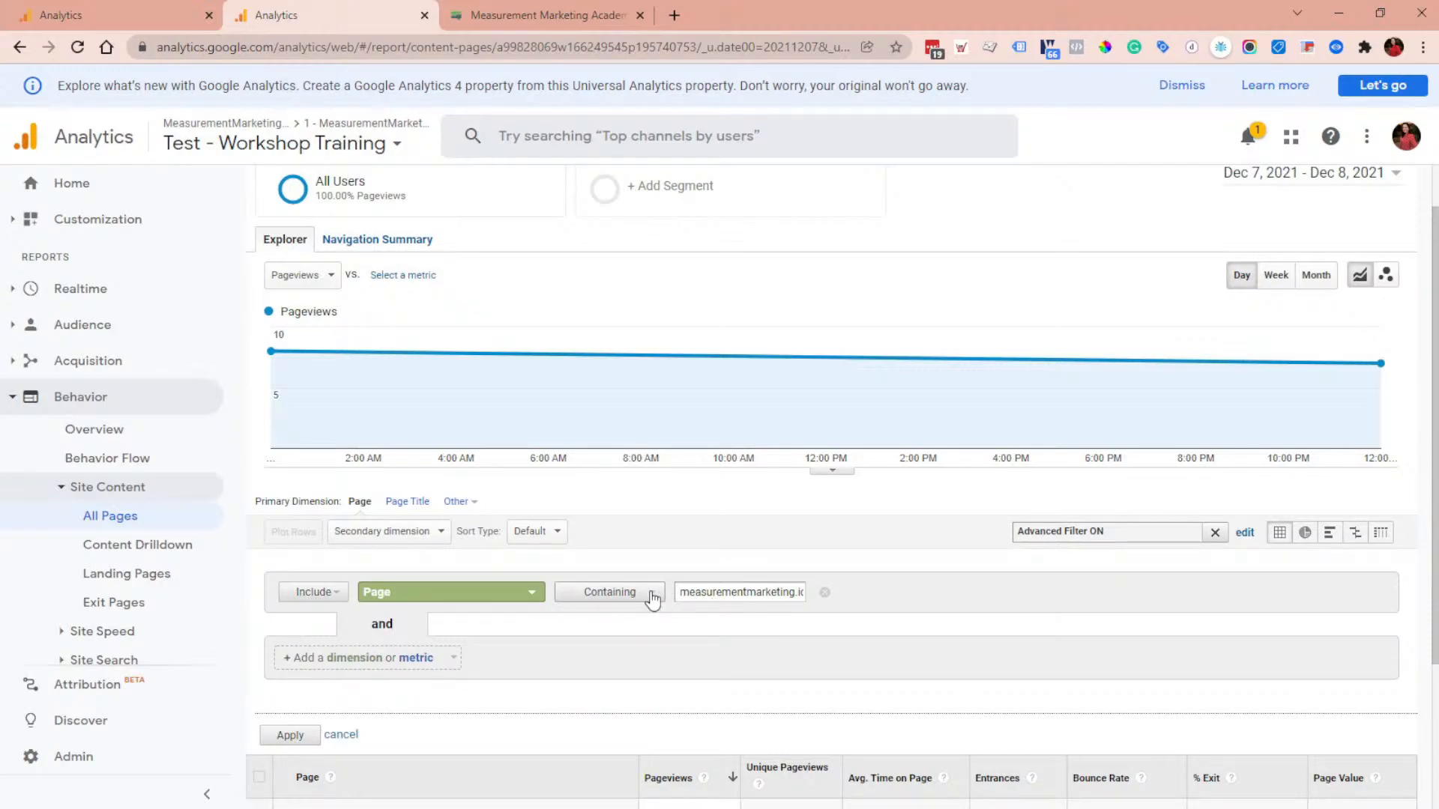
triple_click(716, 592)
left_click(291, 736)
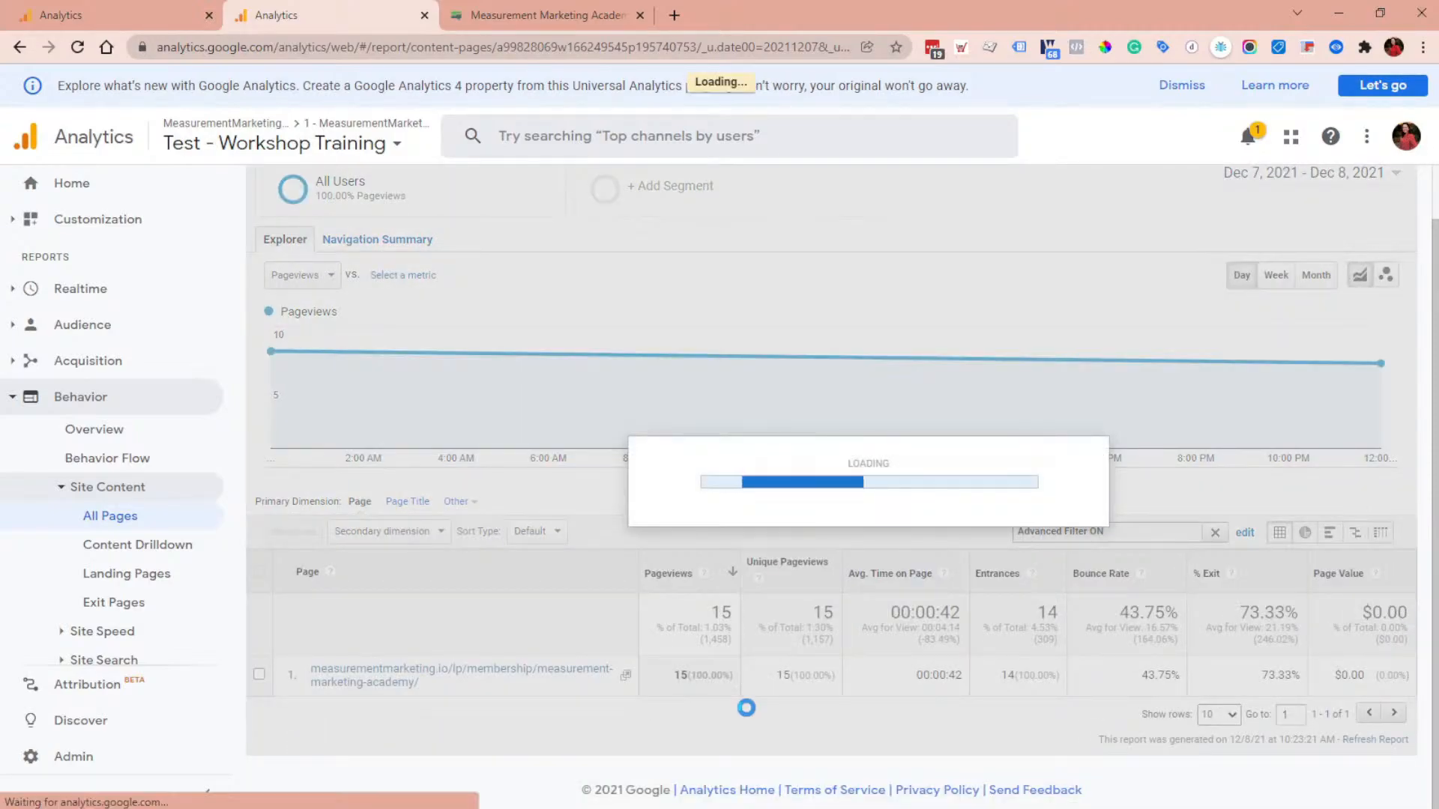
scroll(815, 473, "down", 2)
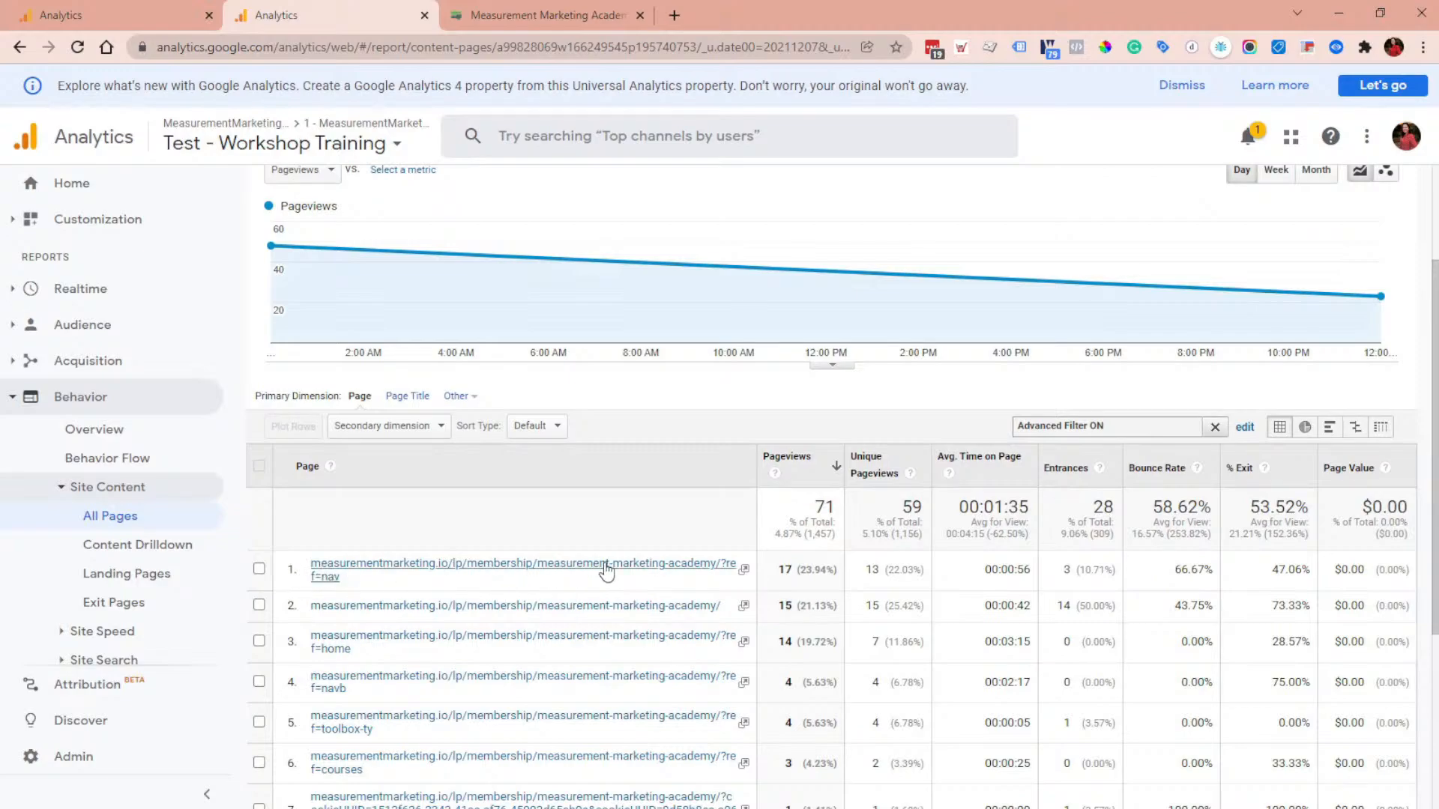
scroll(762, 656, "down", 2)
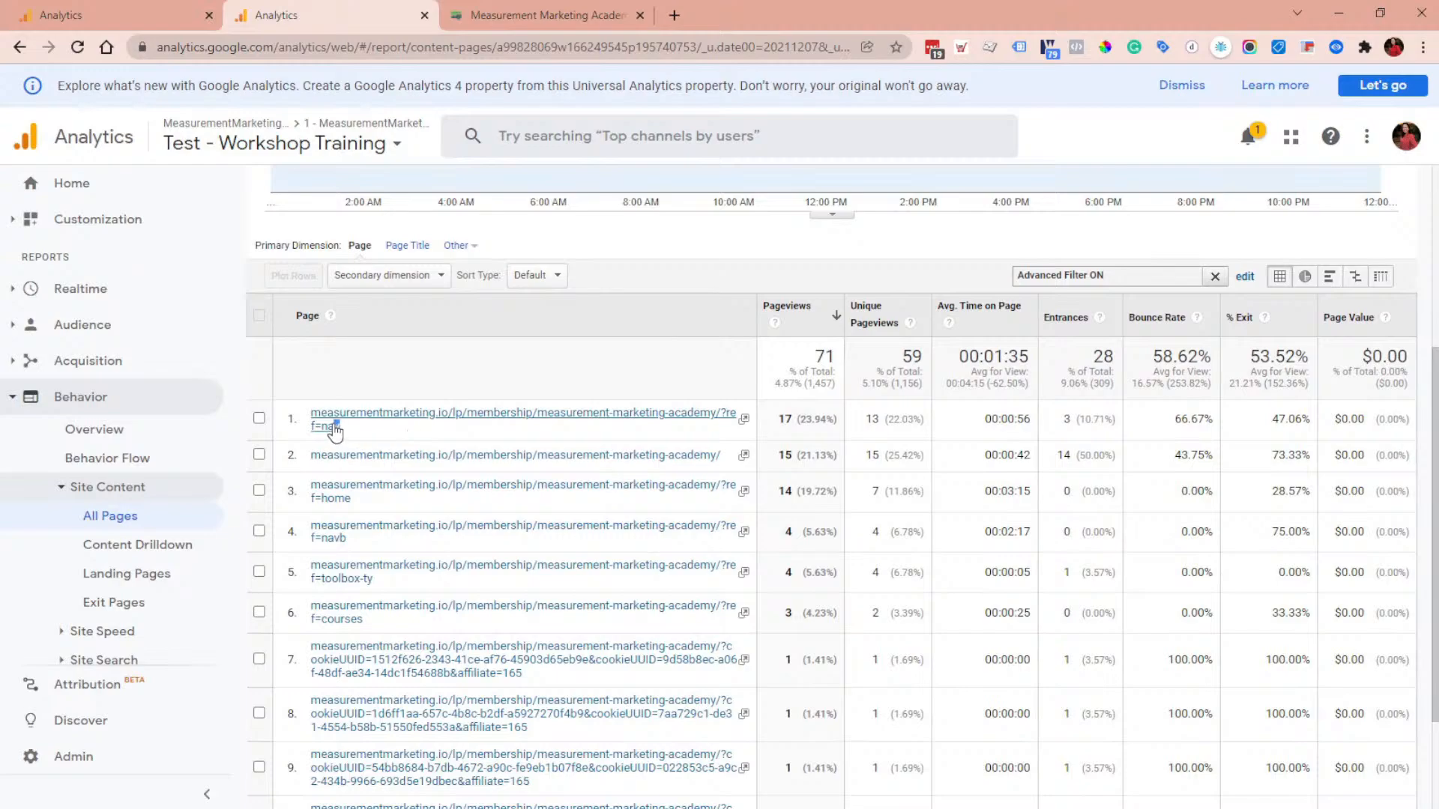
left_click_drag(338, 427, 718, 420)
left_click_drag(766, 419, 783, 419)
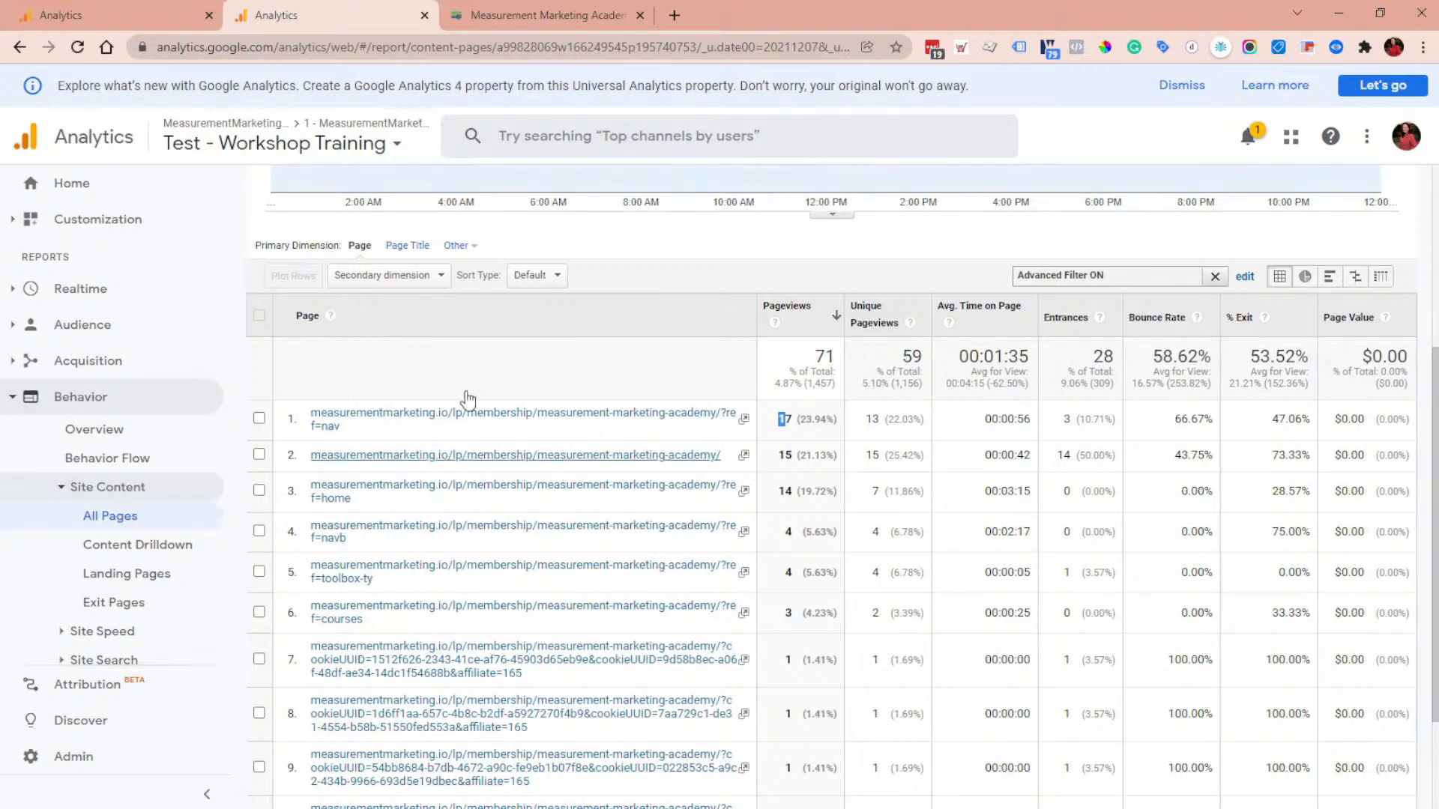
left_click(47, 12)
left_click(720, 424)
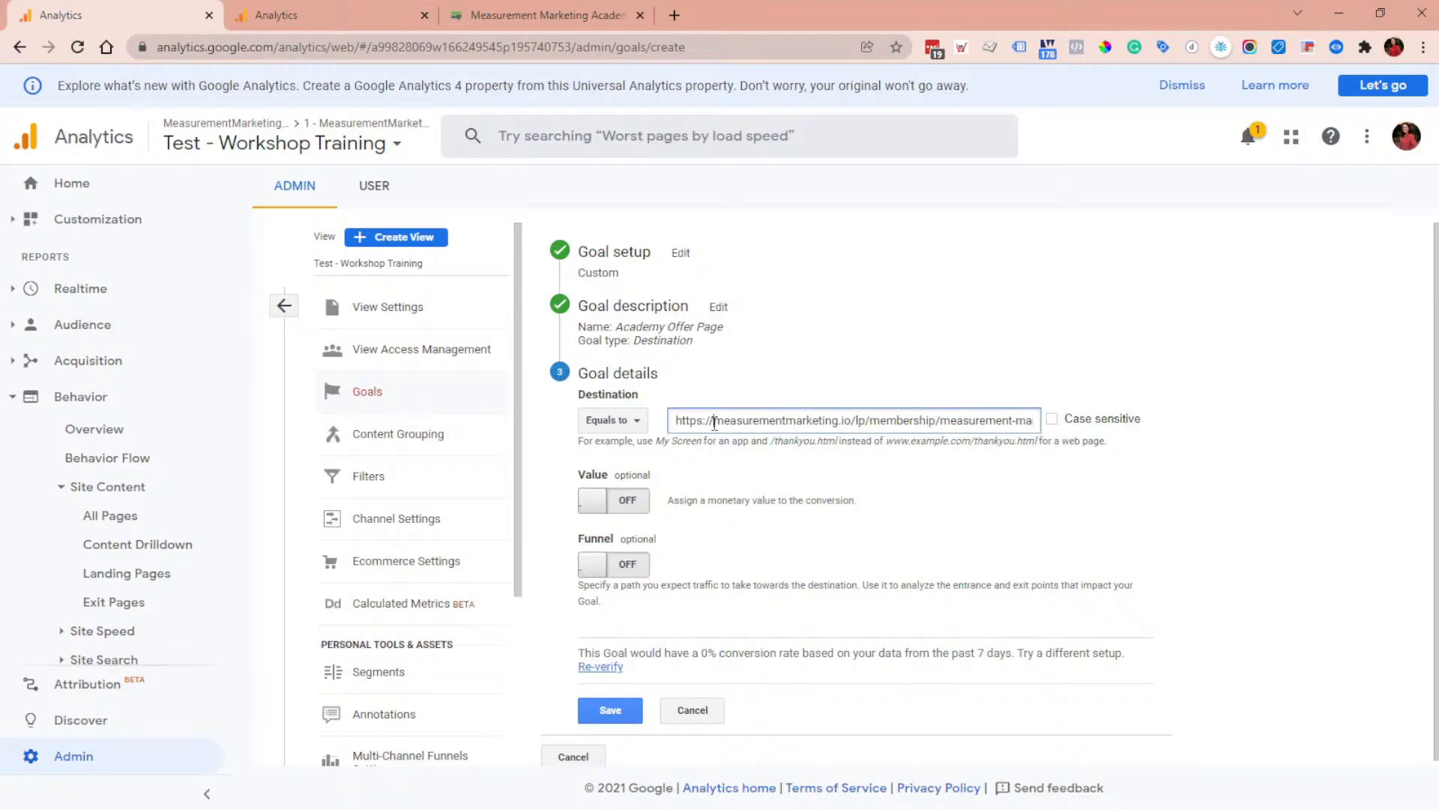
left_click_drag(721, 424, 688, 423)
key("BackSpace")
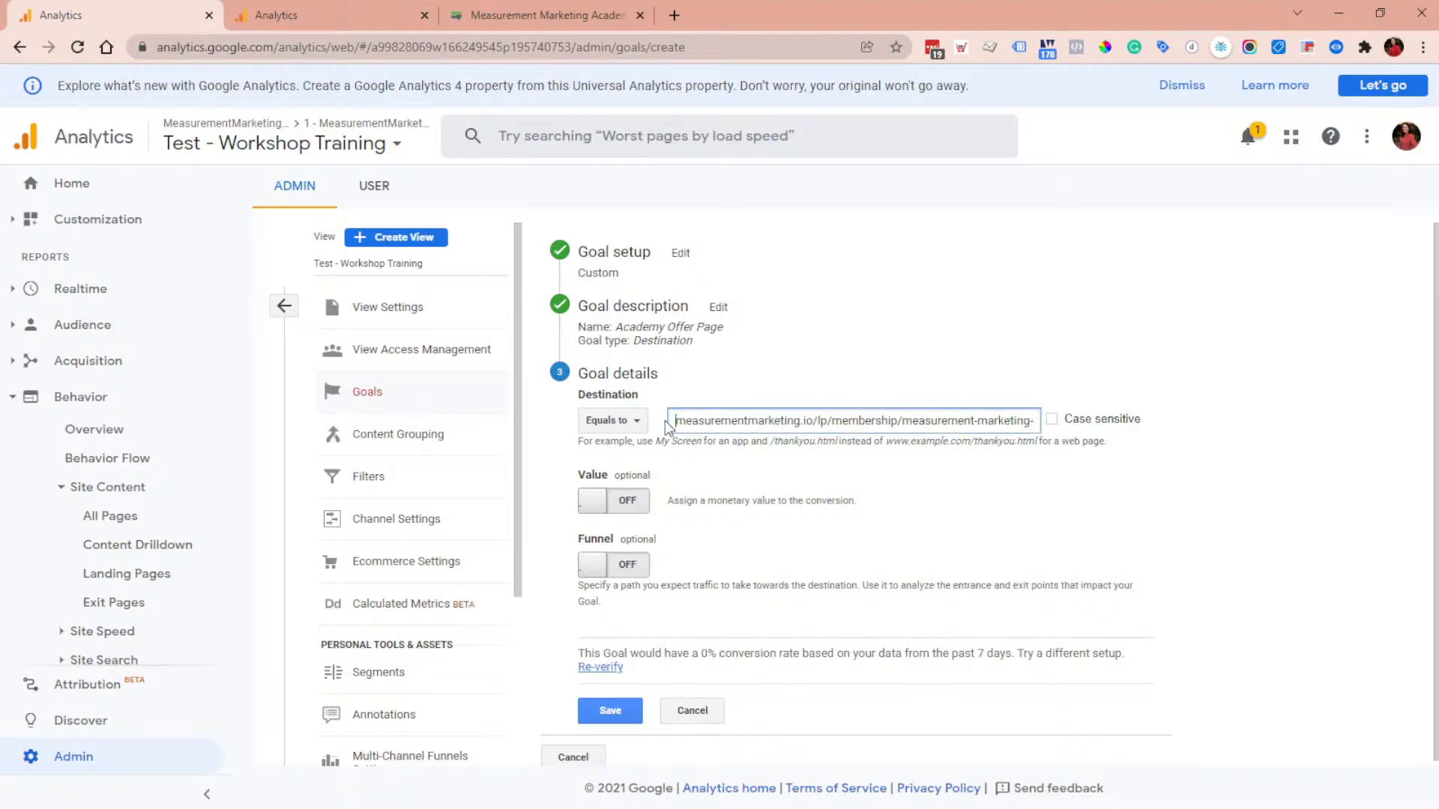
left_click(740, 599)
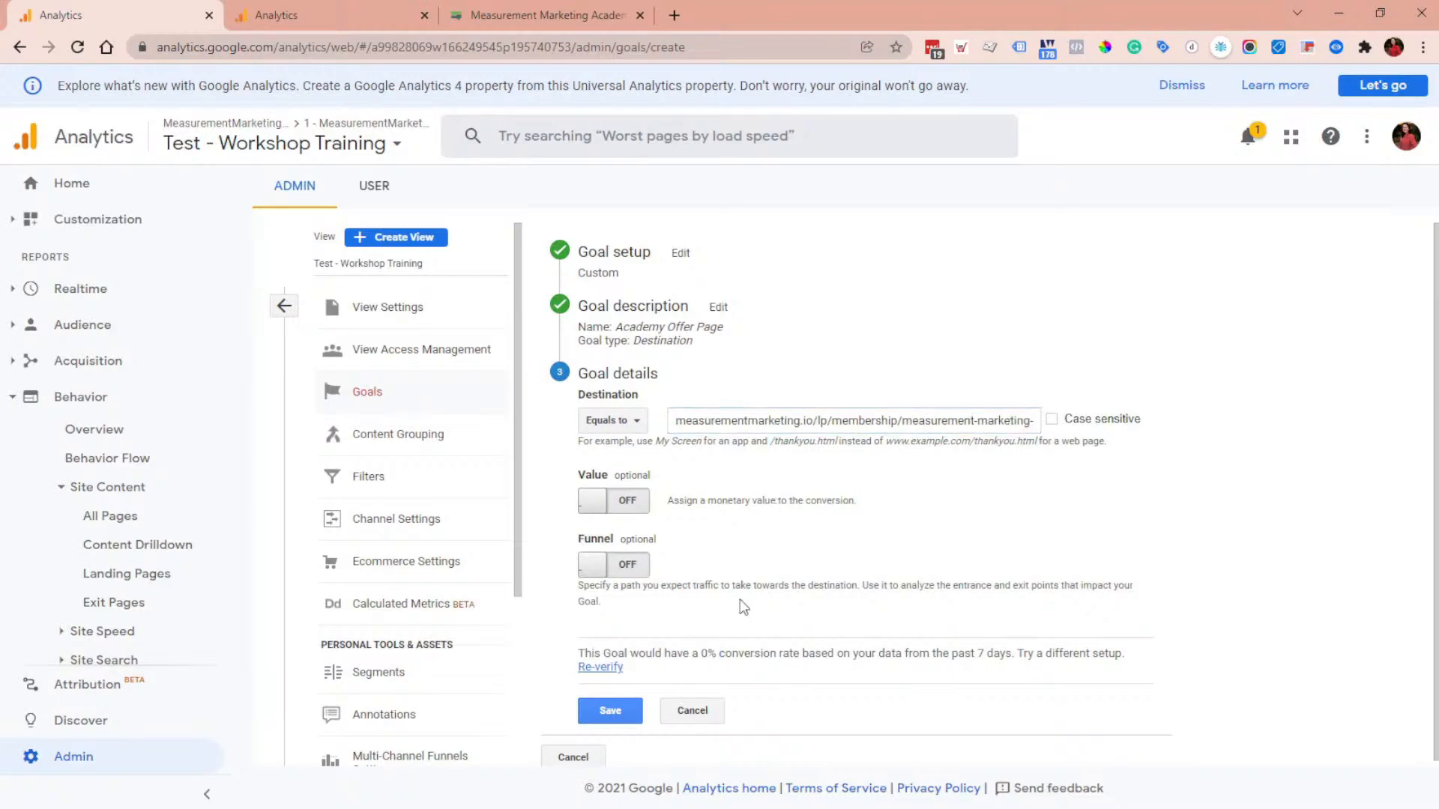
left_click(604, 667)
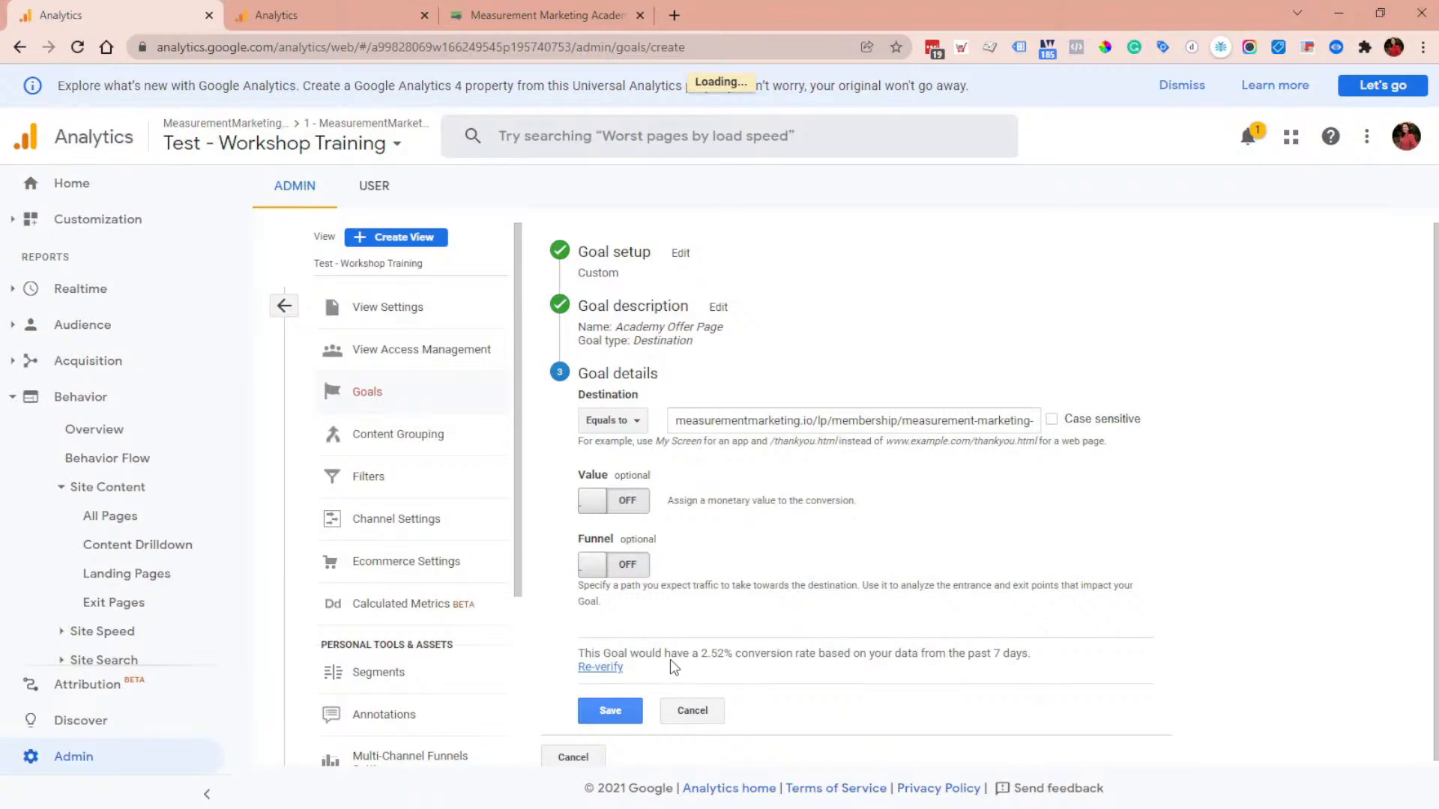
left_click_drag(672, 654, 757, 656)
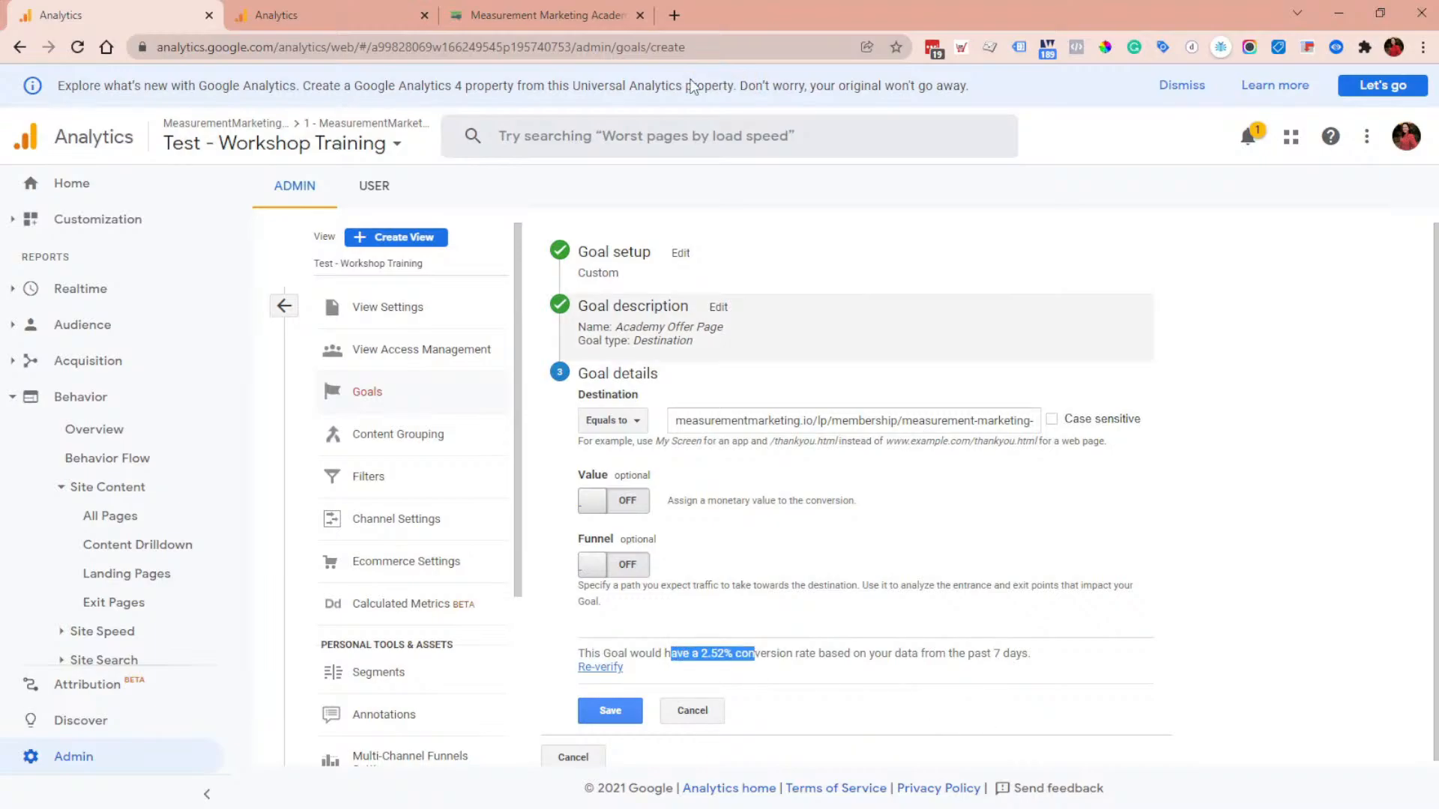
Step: Change the goal destination match type to Regular expression and re-verify the goal
left_click(397, 2)
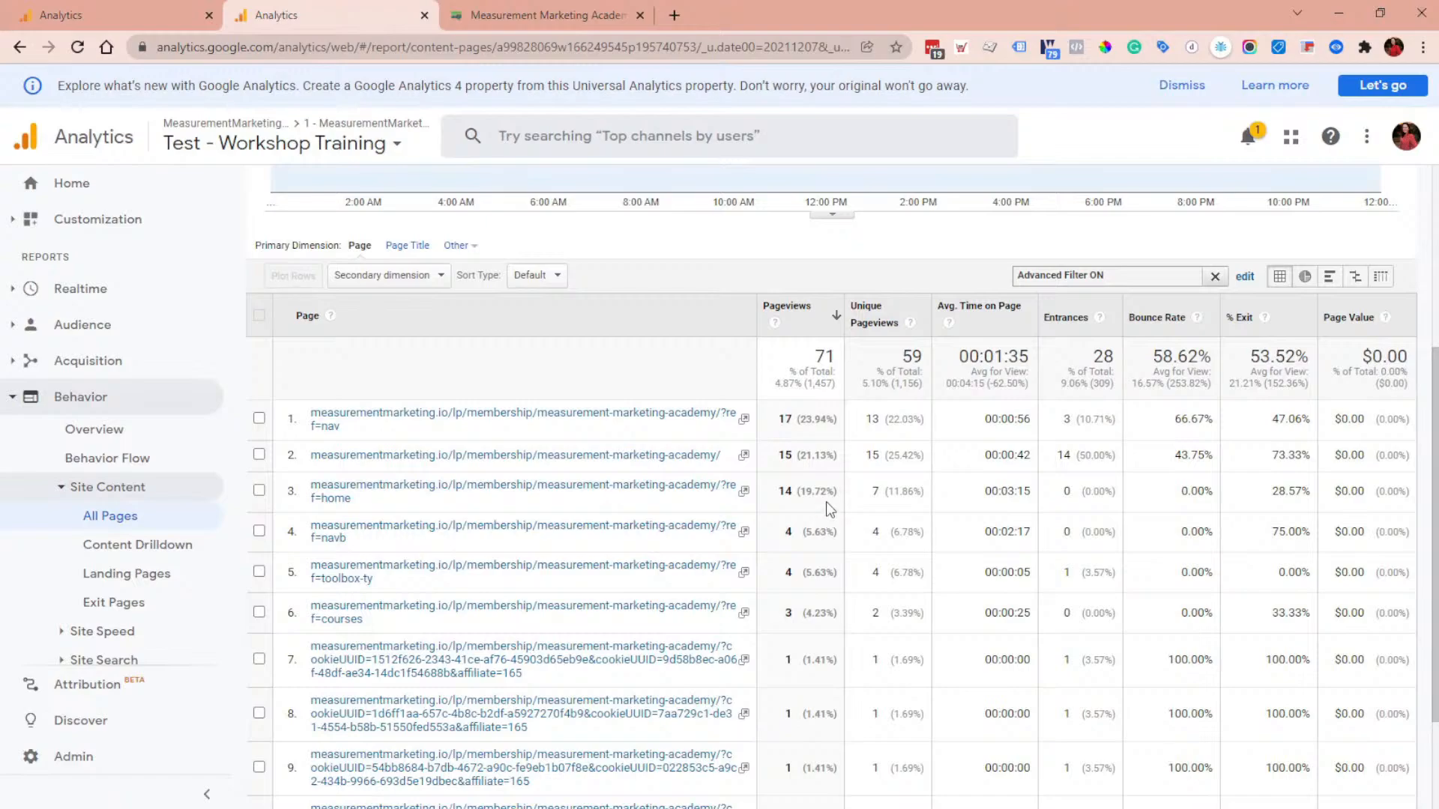
scroll(891, 378, "up", 2)
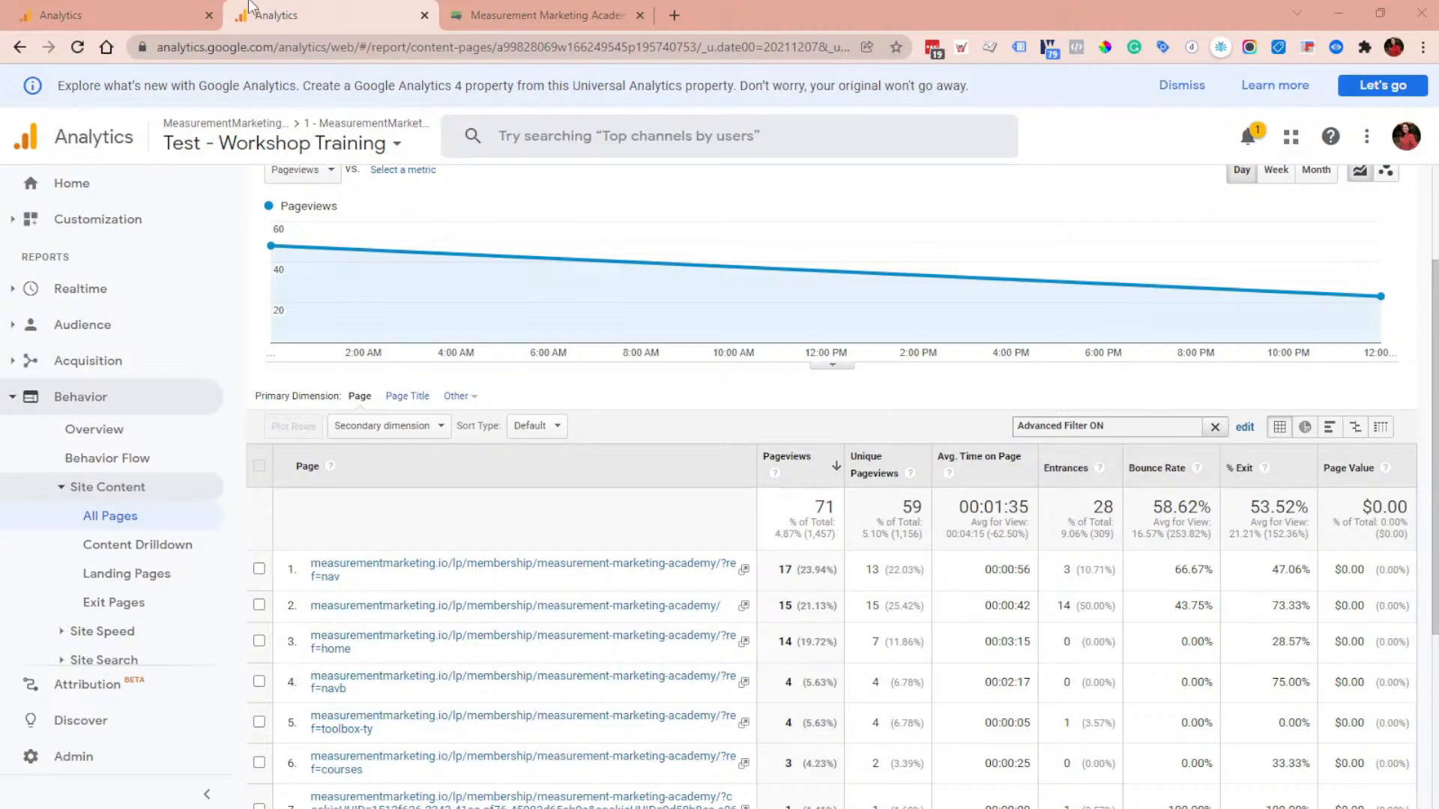
left_click(112, 15)
left_click(637, 420)
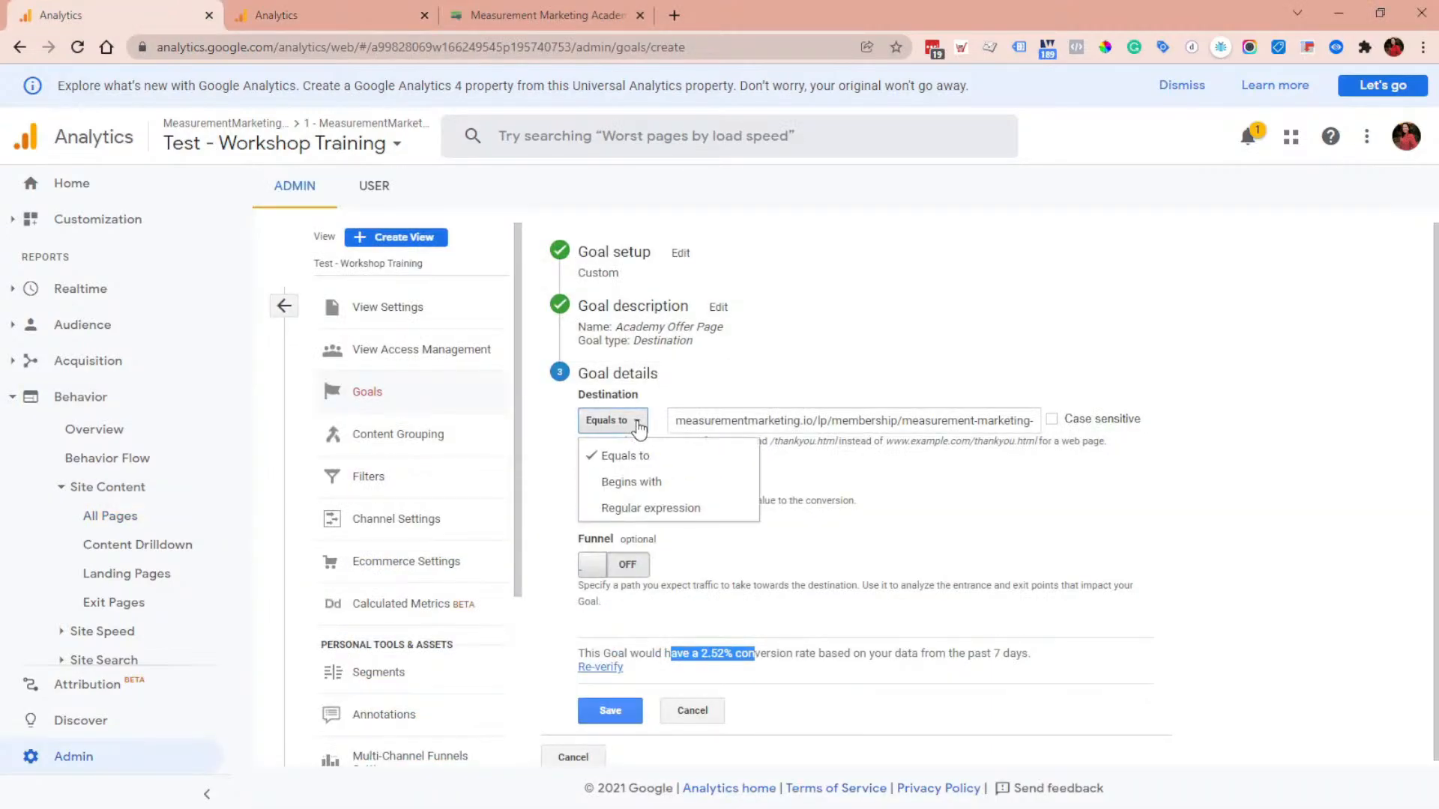
left_click(667, 509)
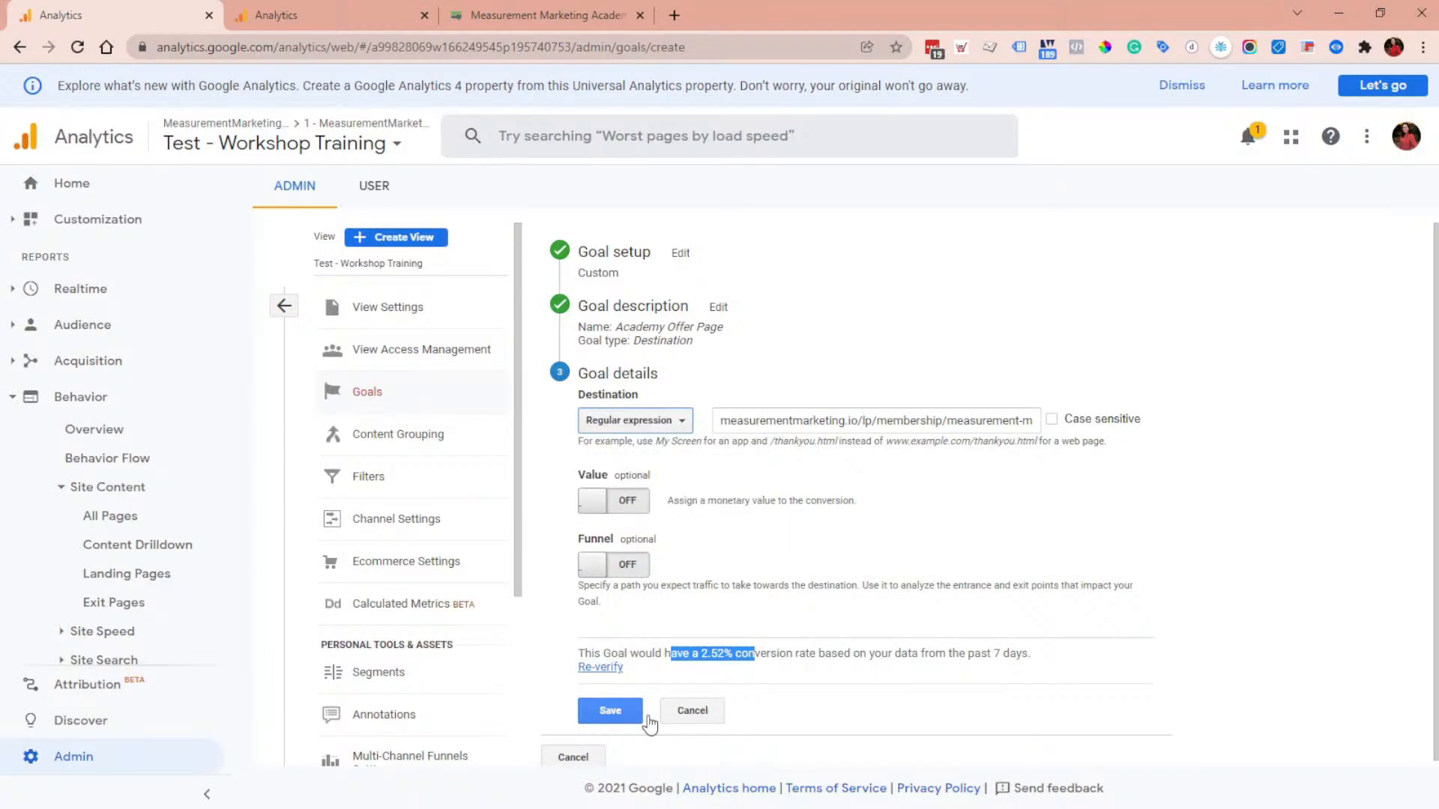
left_click(615, 673)
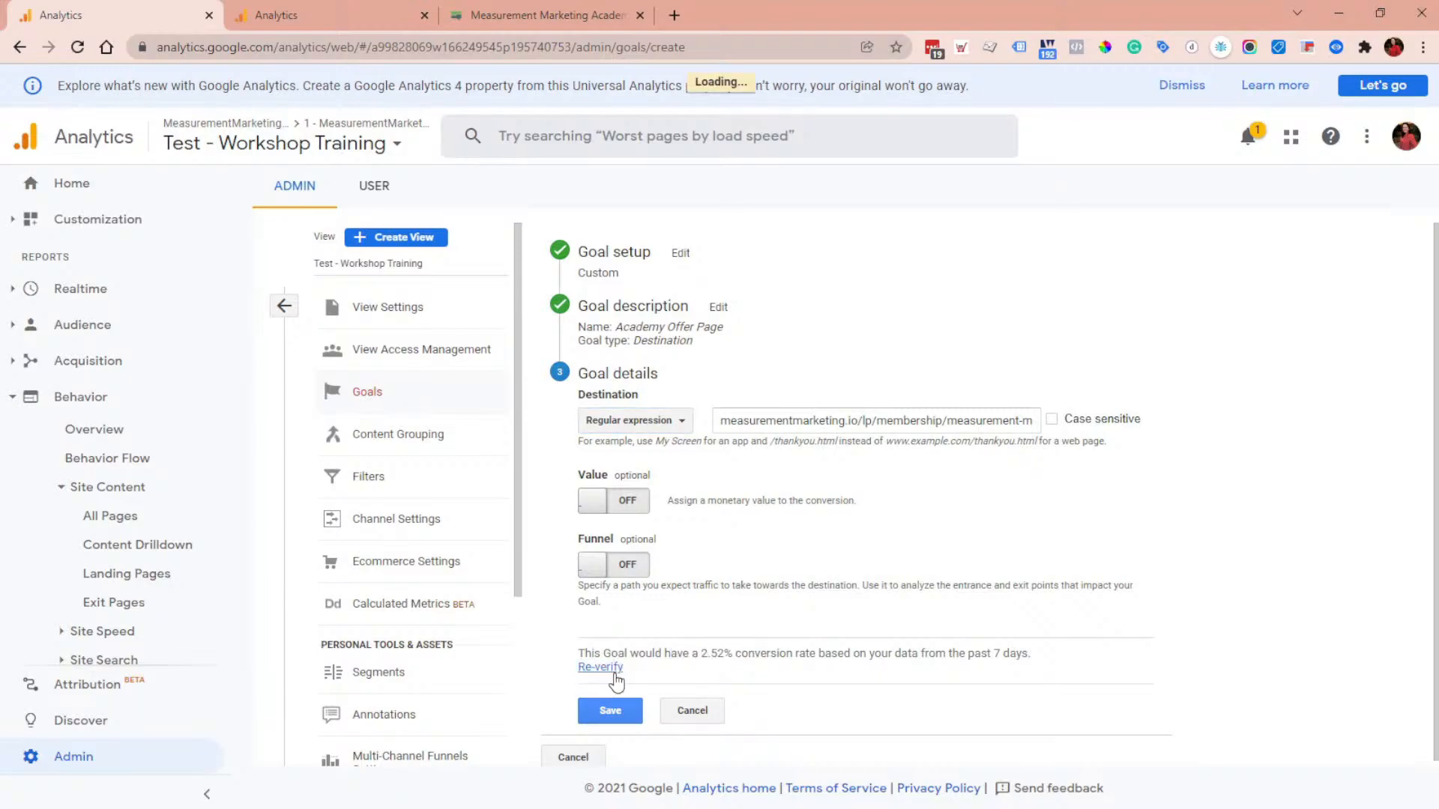
left_click_drag(754, 656, 705, 657)
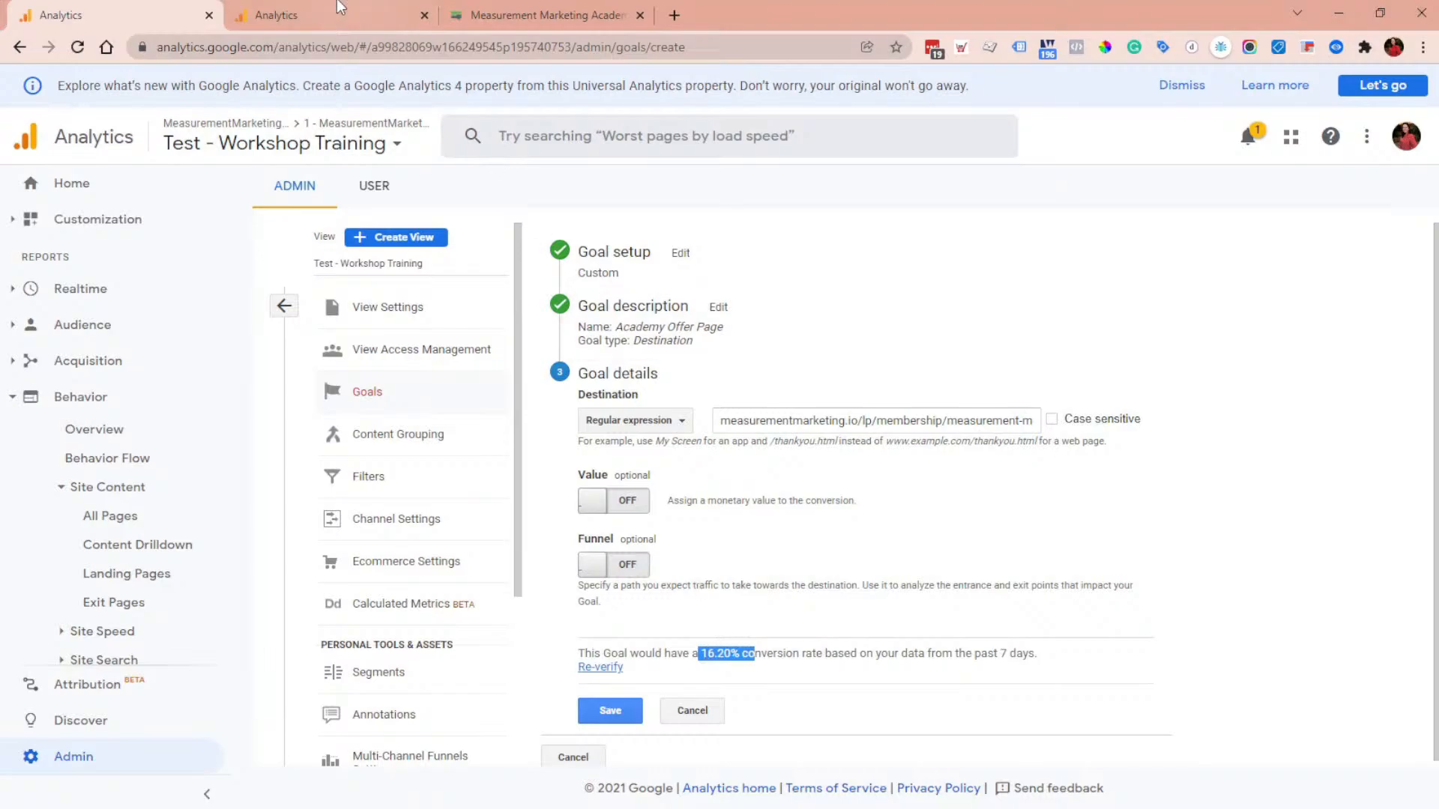
Step: Compare the landing page URL variants in the filtered pages table with the goal's destination URL
key("ctrl+Tab")
left_click_drag(733, 607, 296, 604)
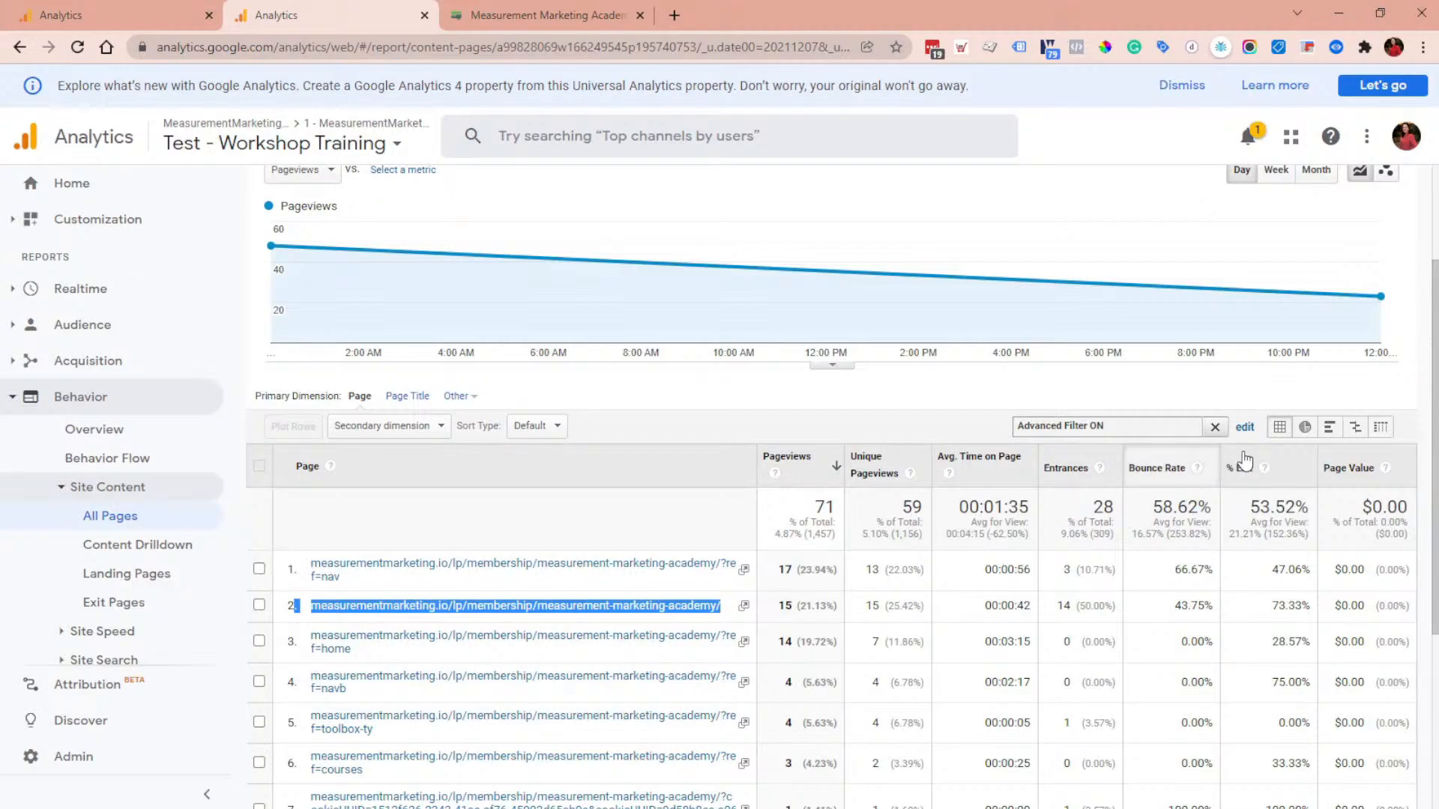
left_click(79, 5)
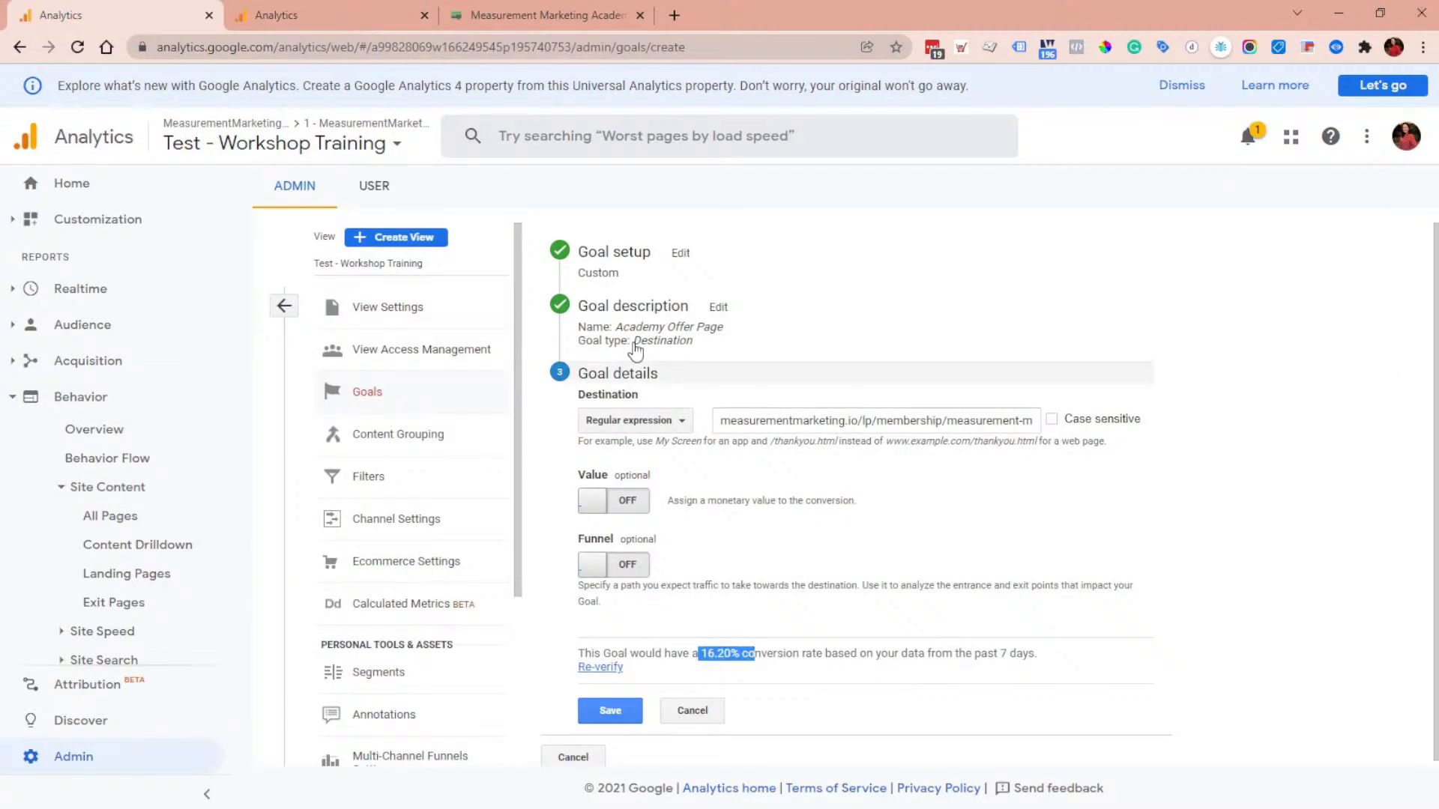
left_click(310, 1)
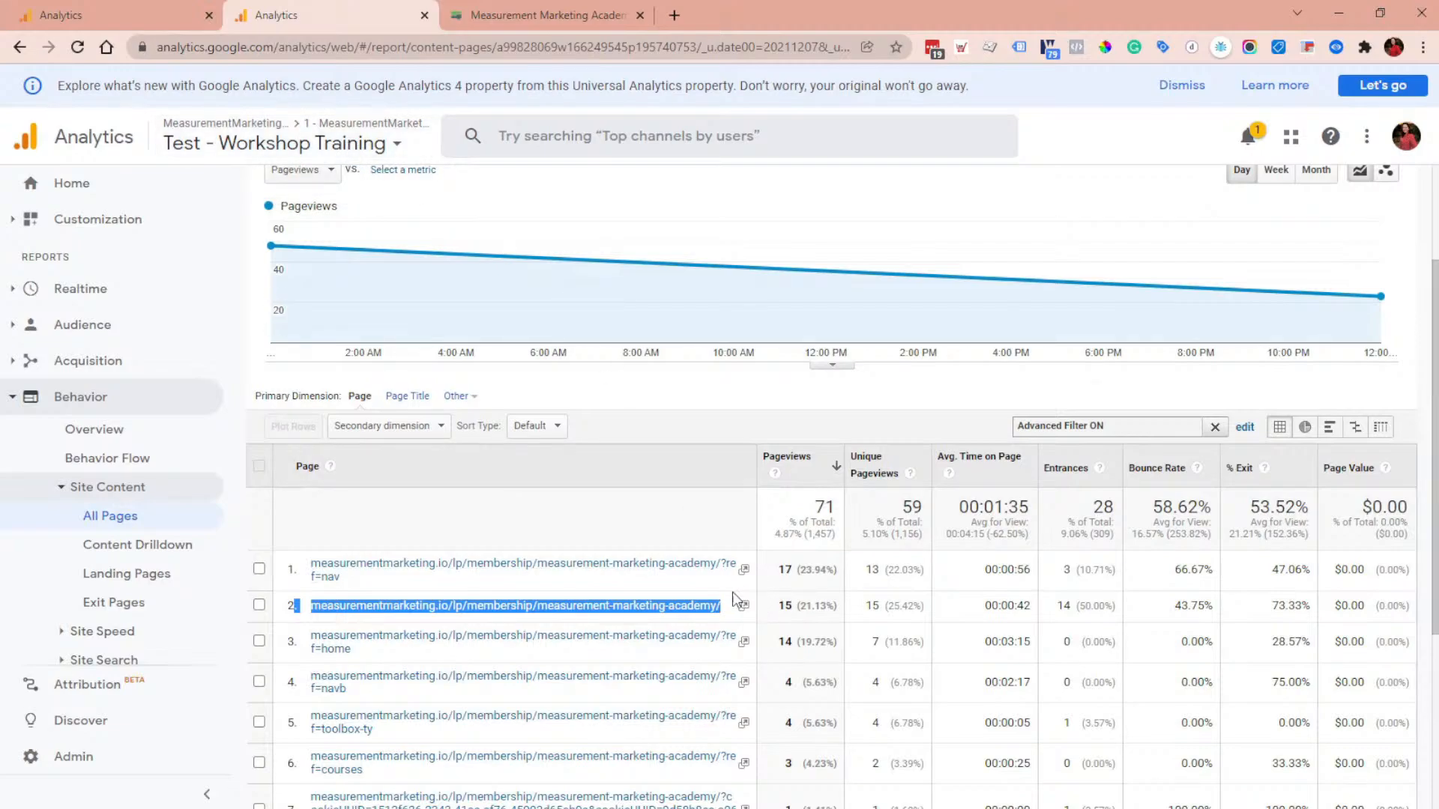
left_click_drag(735, 577, 724, 572)
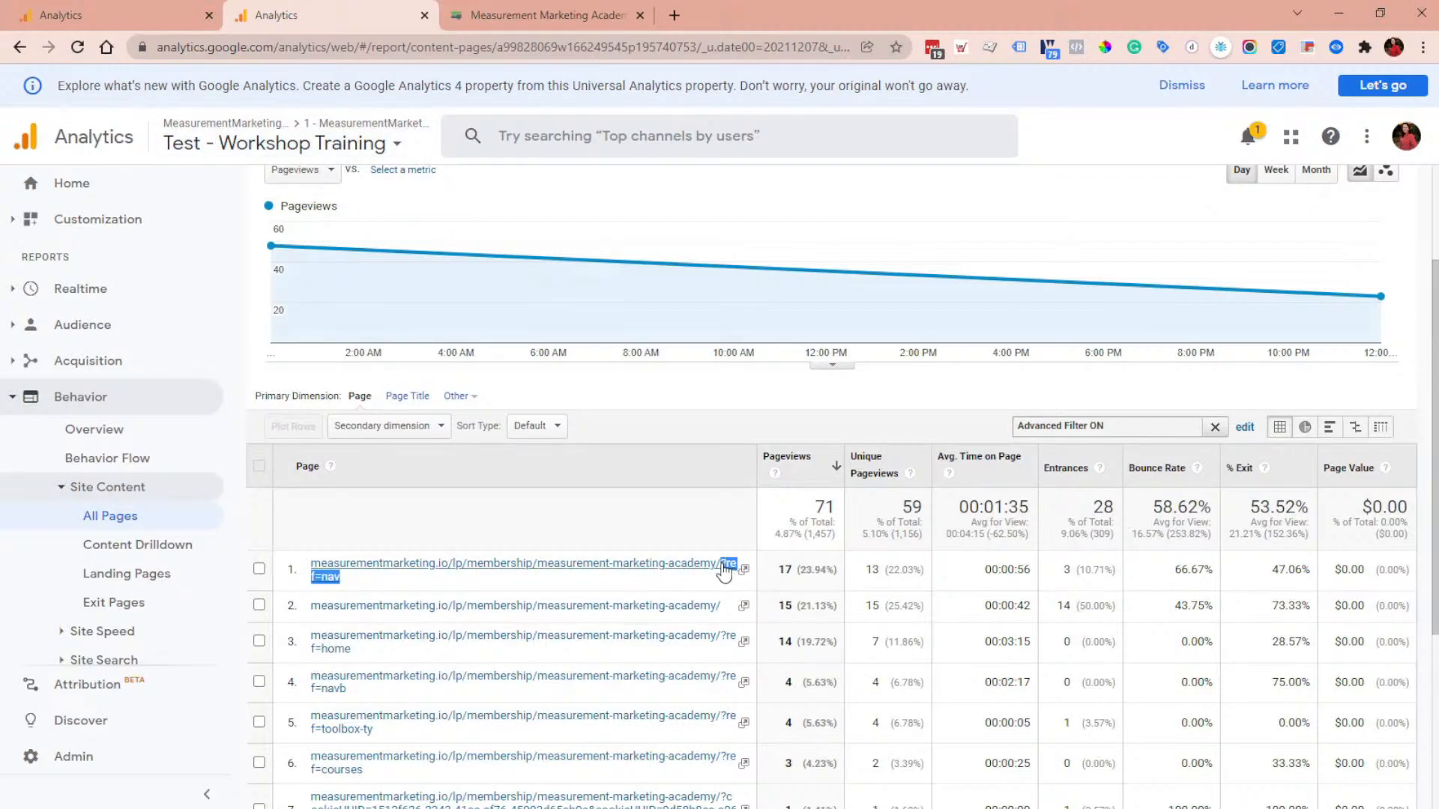
left_click(724, 571)
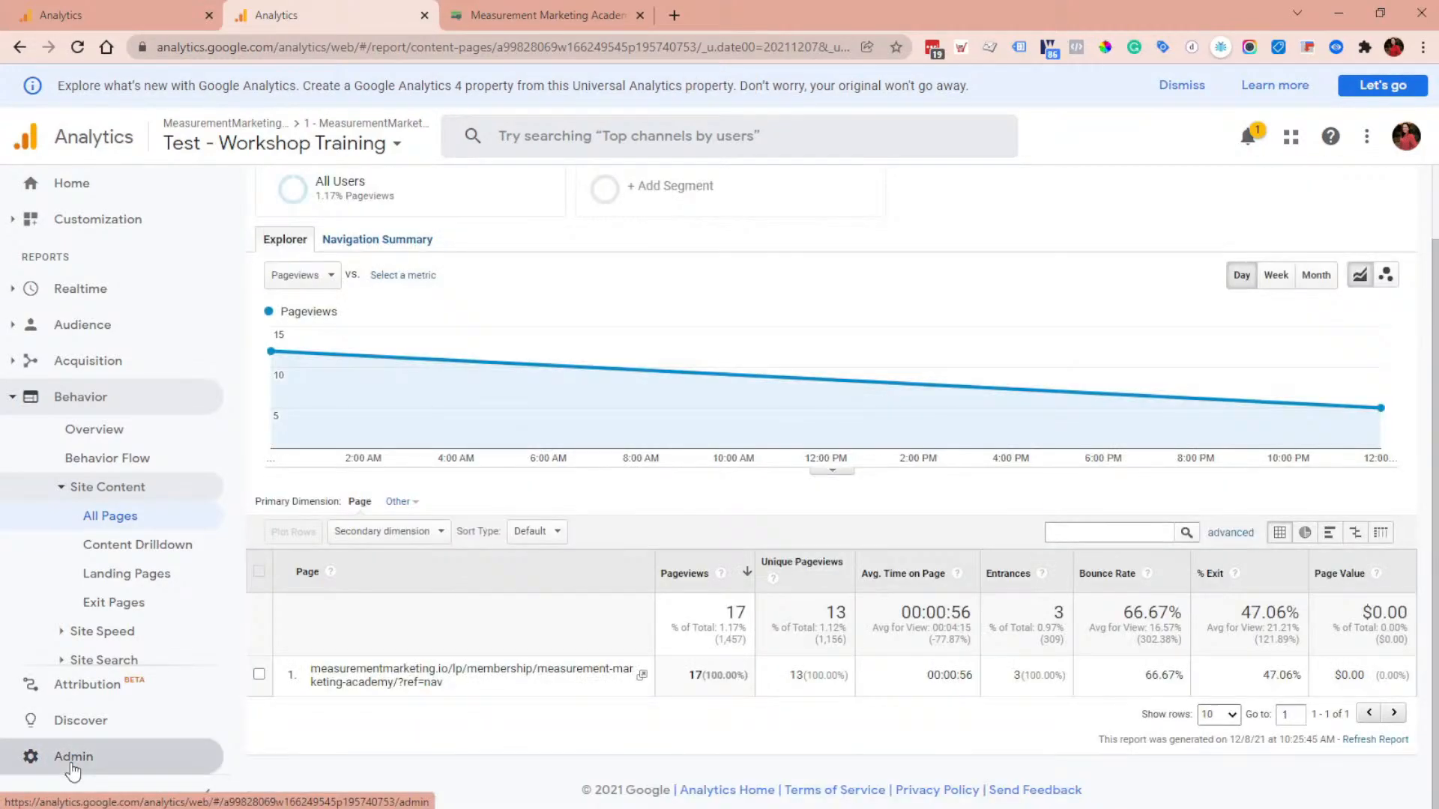
Step: Open the view's Filters list in Admin and show 25 rows per page
left_click(70, 758)
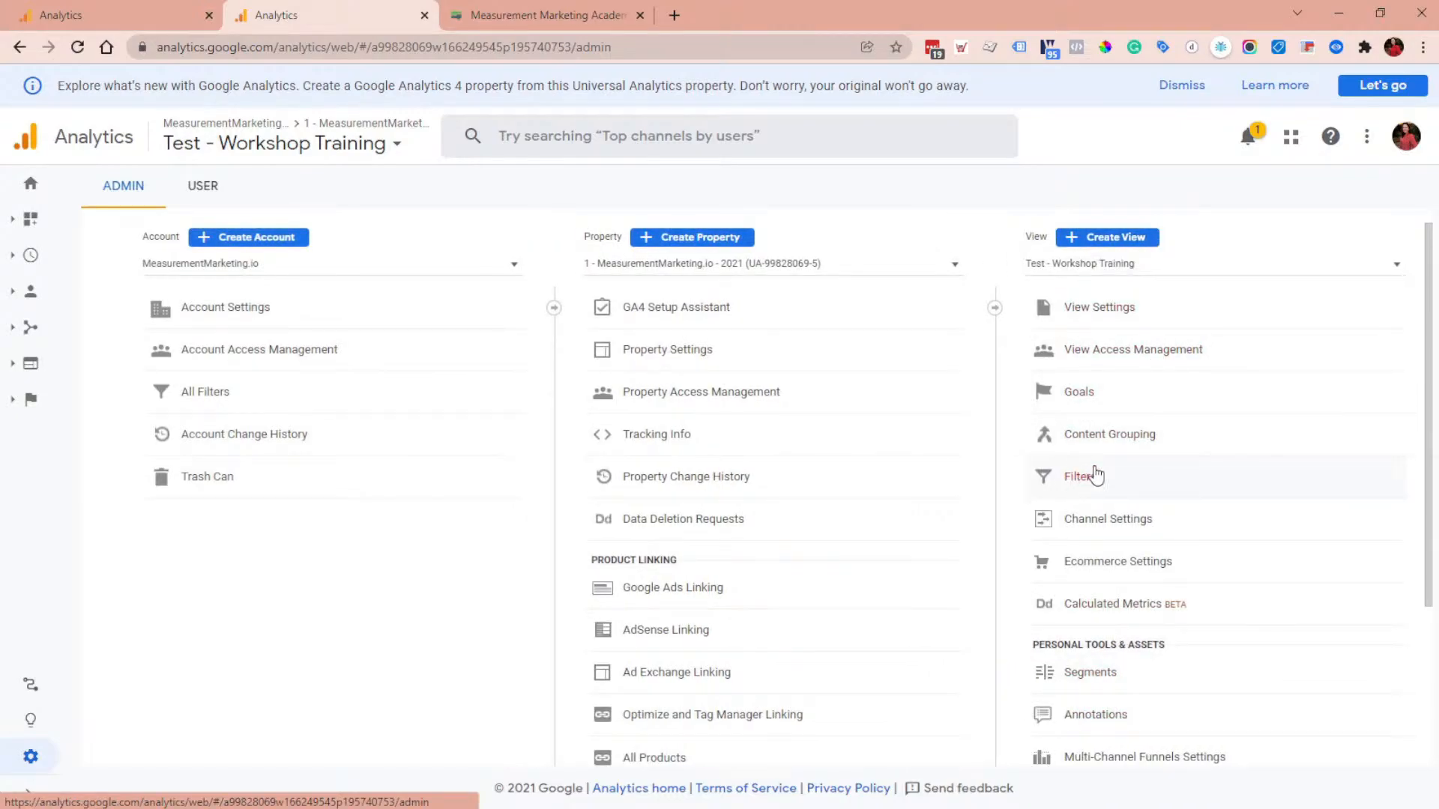
left_click(1141, 484)
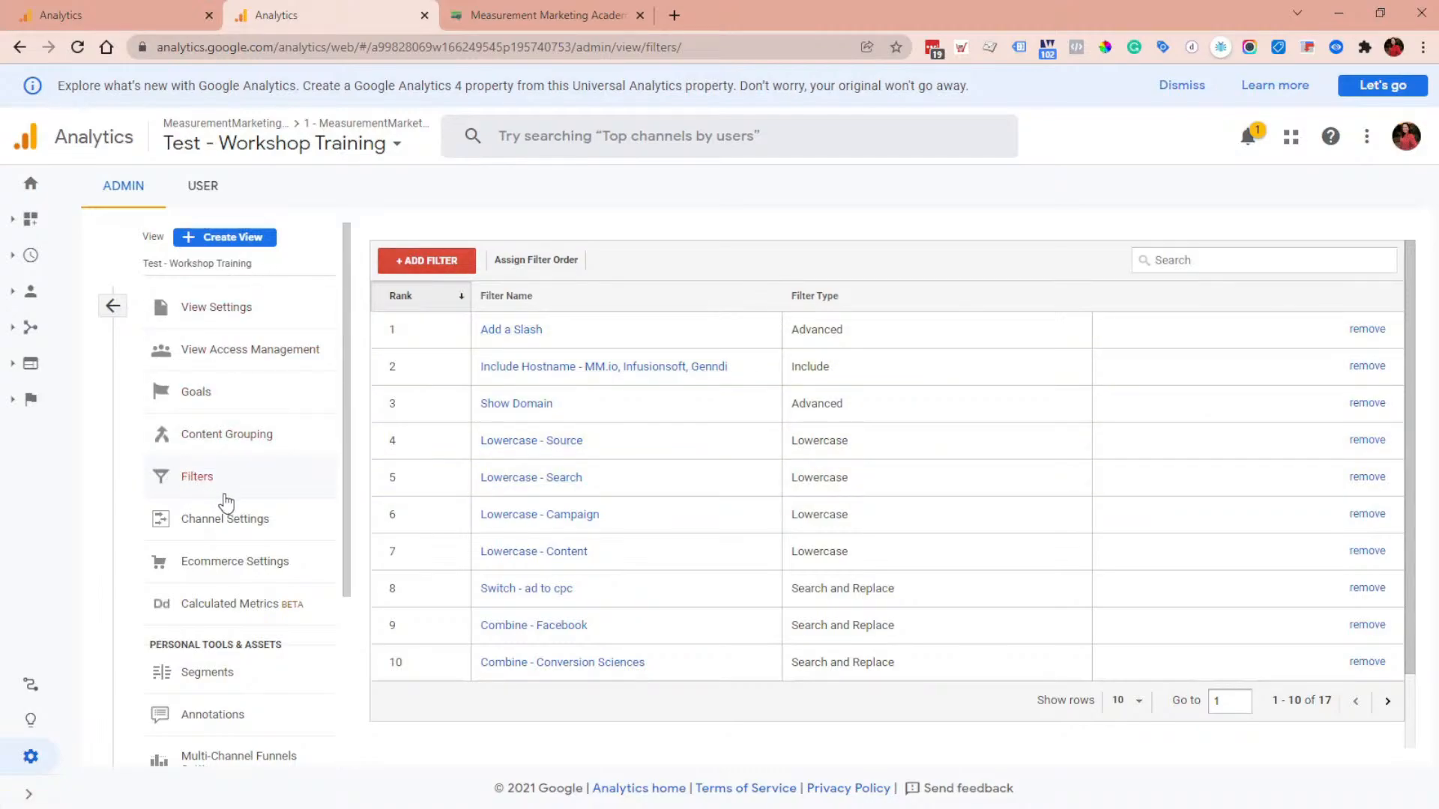
left_click(1127, 703)
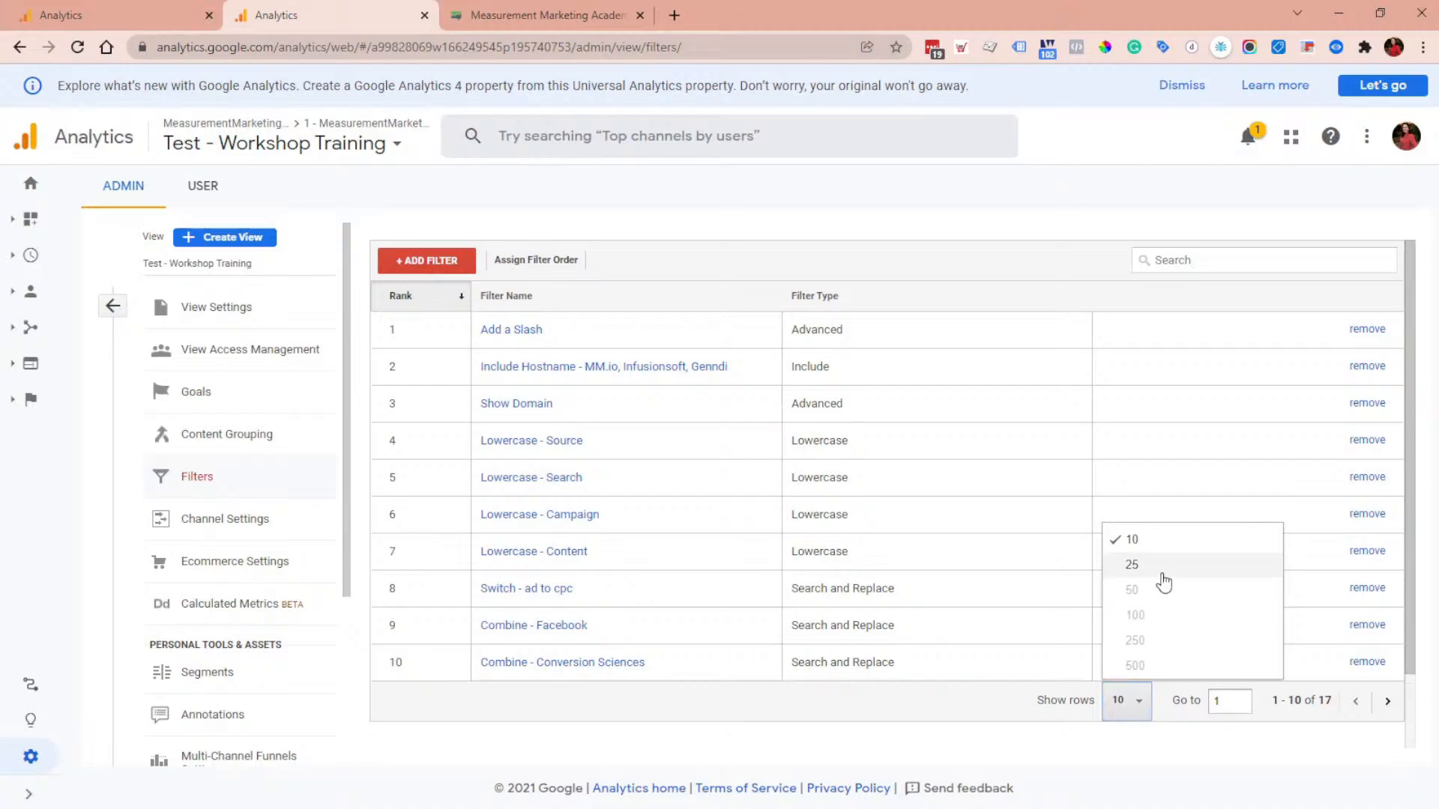
left_click(1162, 576)
scroll(798, 503, "down", 3)
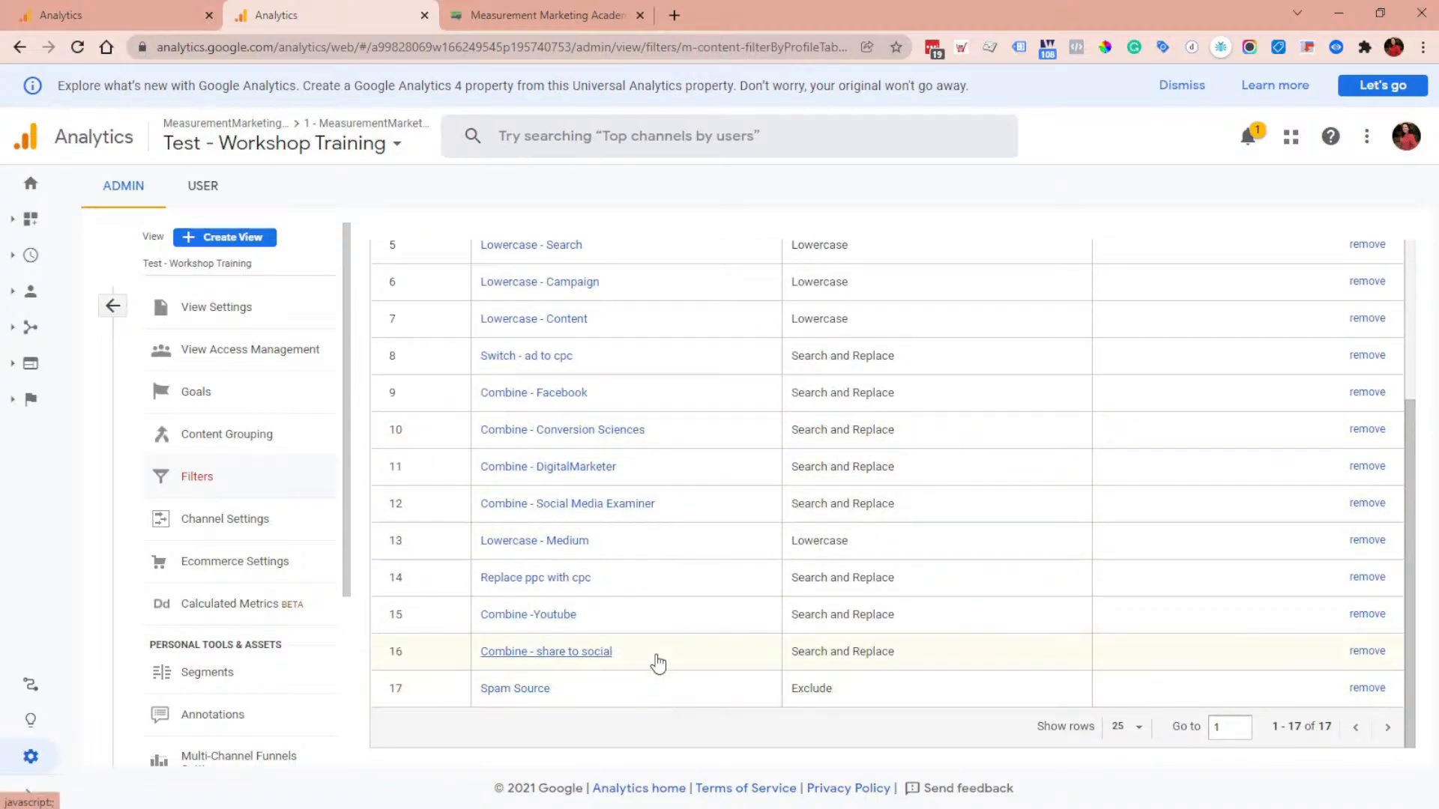
scroll(658, 664, "up", 2)
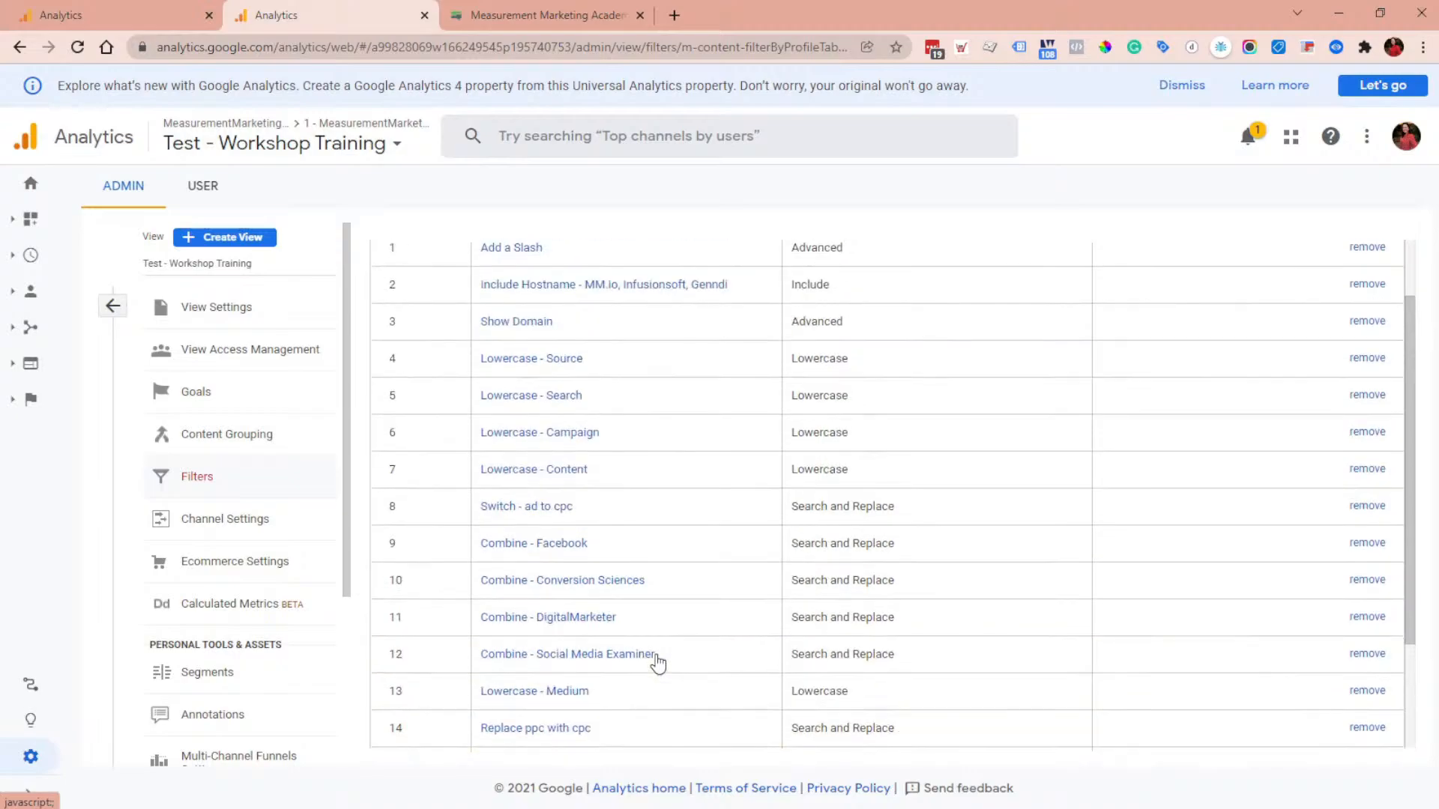
Step: Review the current view's filter list, then switch to the Member + Marketing (NO PARAMS) view
scroll(657, 664, "down", 2)
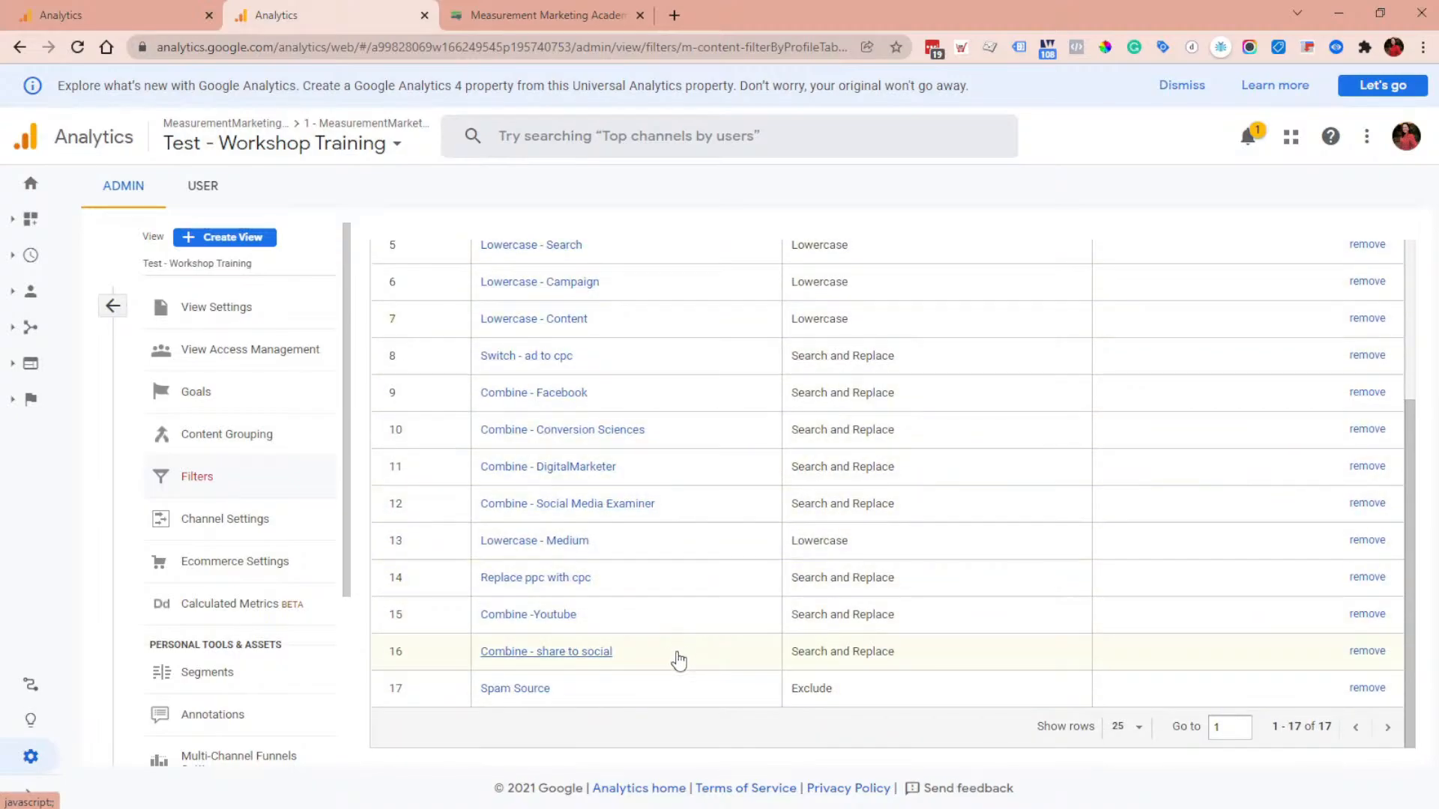
scroll(676, 656, "up", 2)
scroll(668, 671, "down", 2)
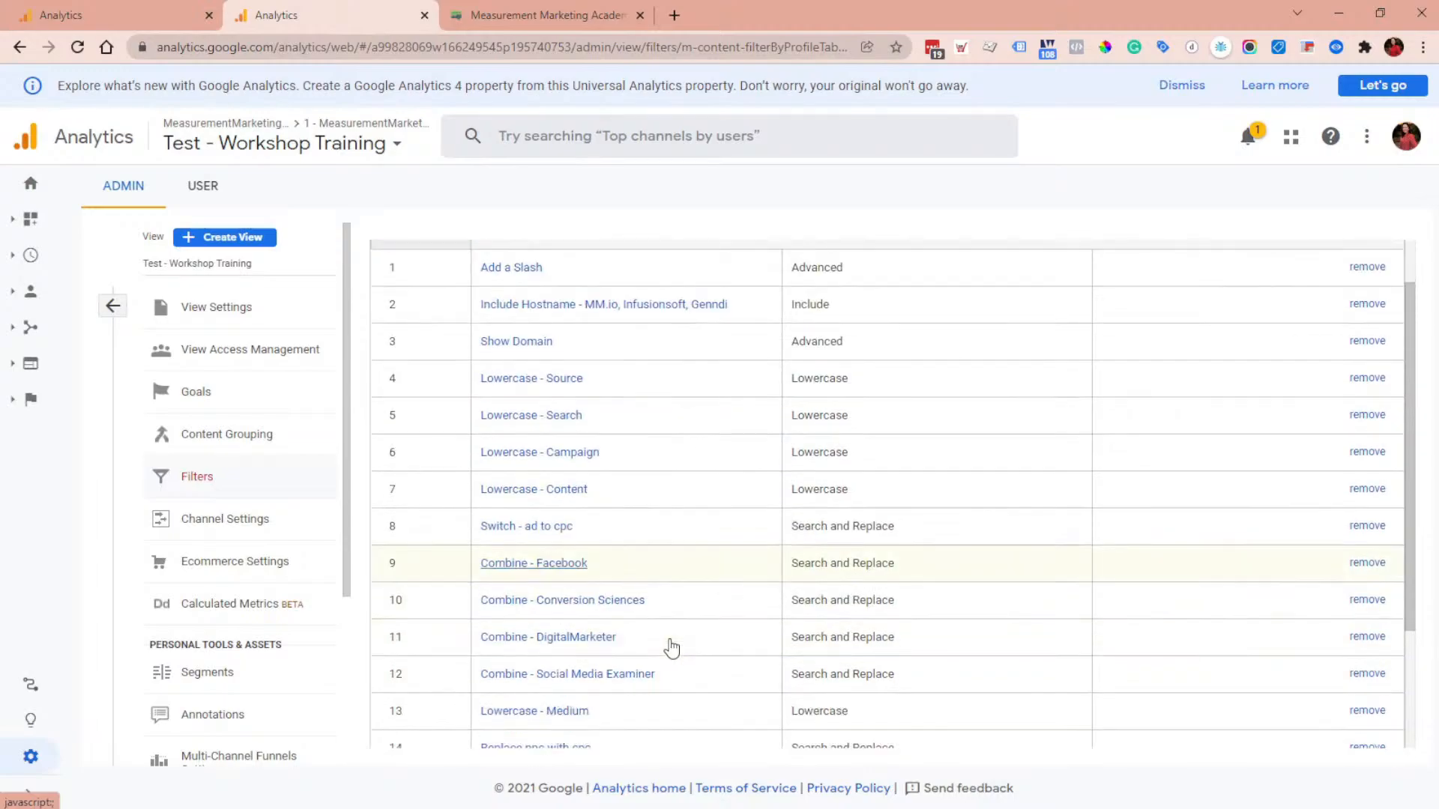
scroll(712, 652, "down", 1)
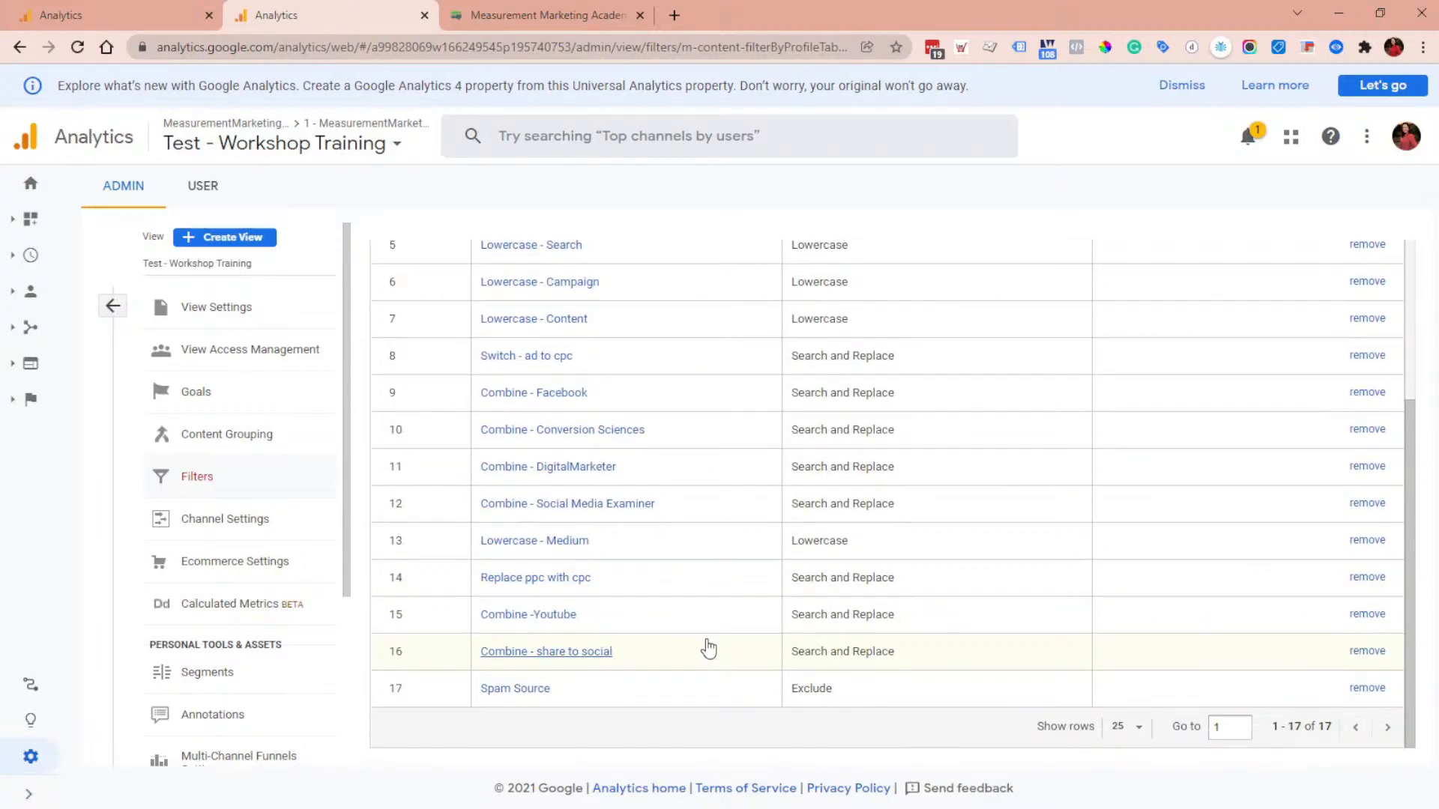
left_click(312, 278)
scroll(462, 345, "down", 5)
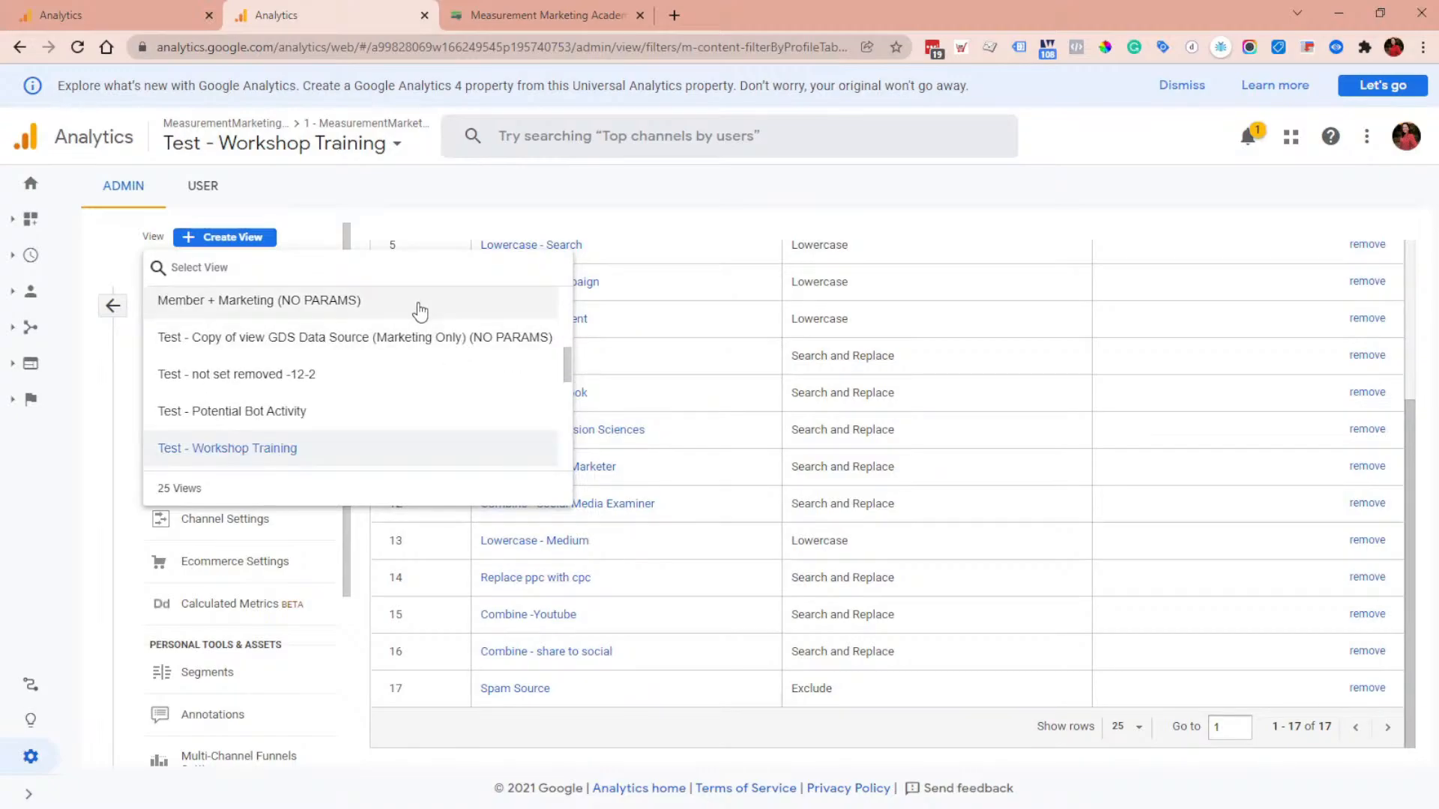
left_click(288, 314)
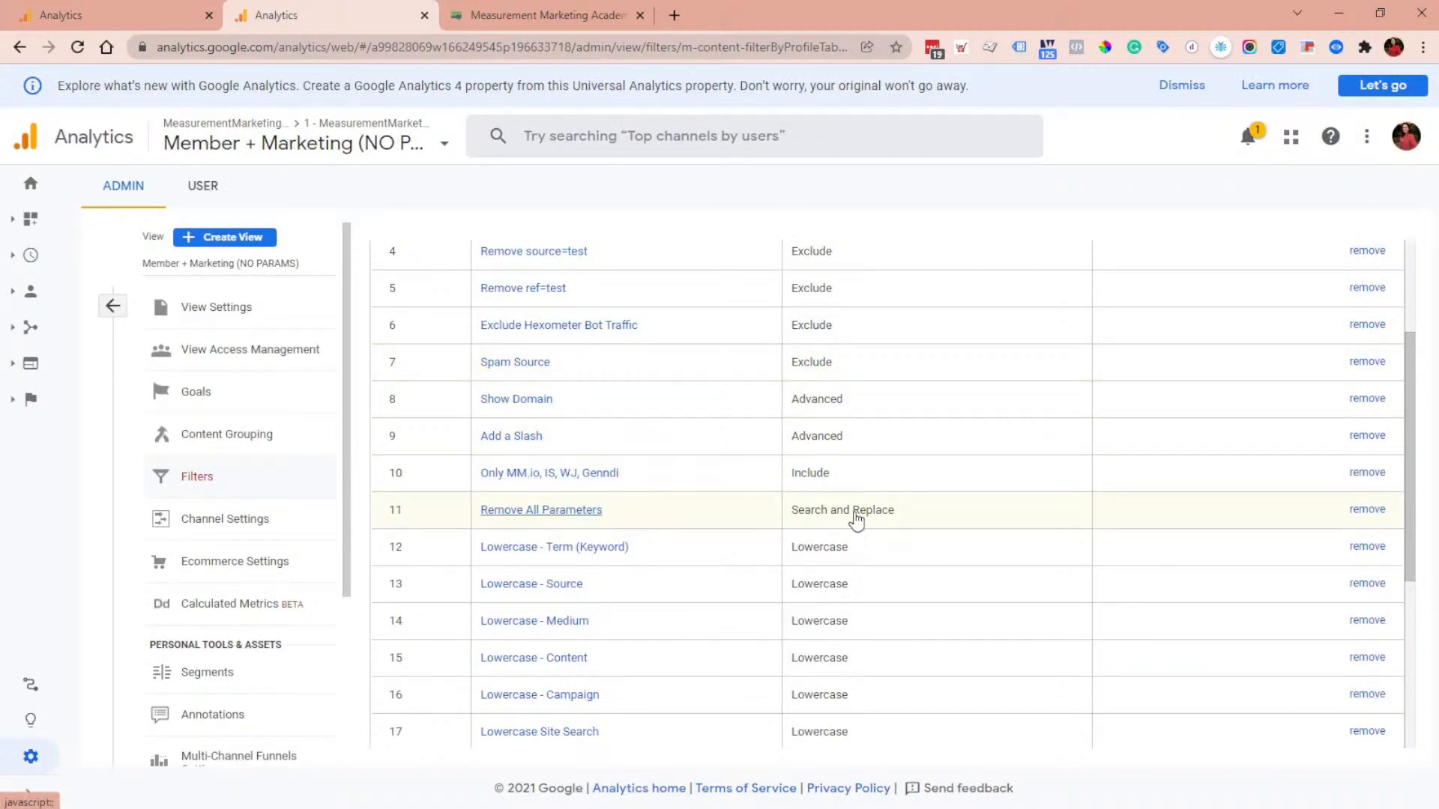
Step: Open the Behavior > Site Content > All Pages report and clear the page drilldown to show all pages
left_click(50, 377)
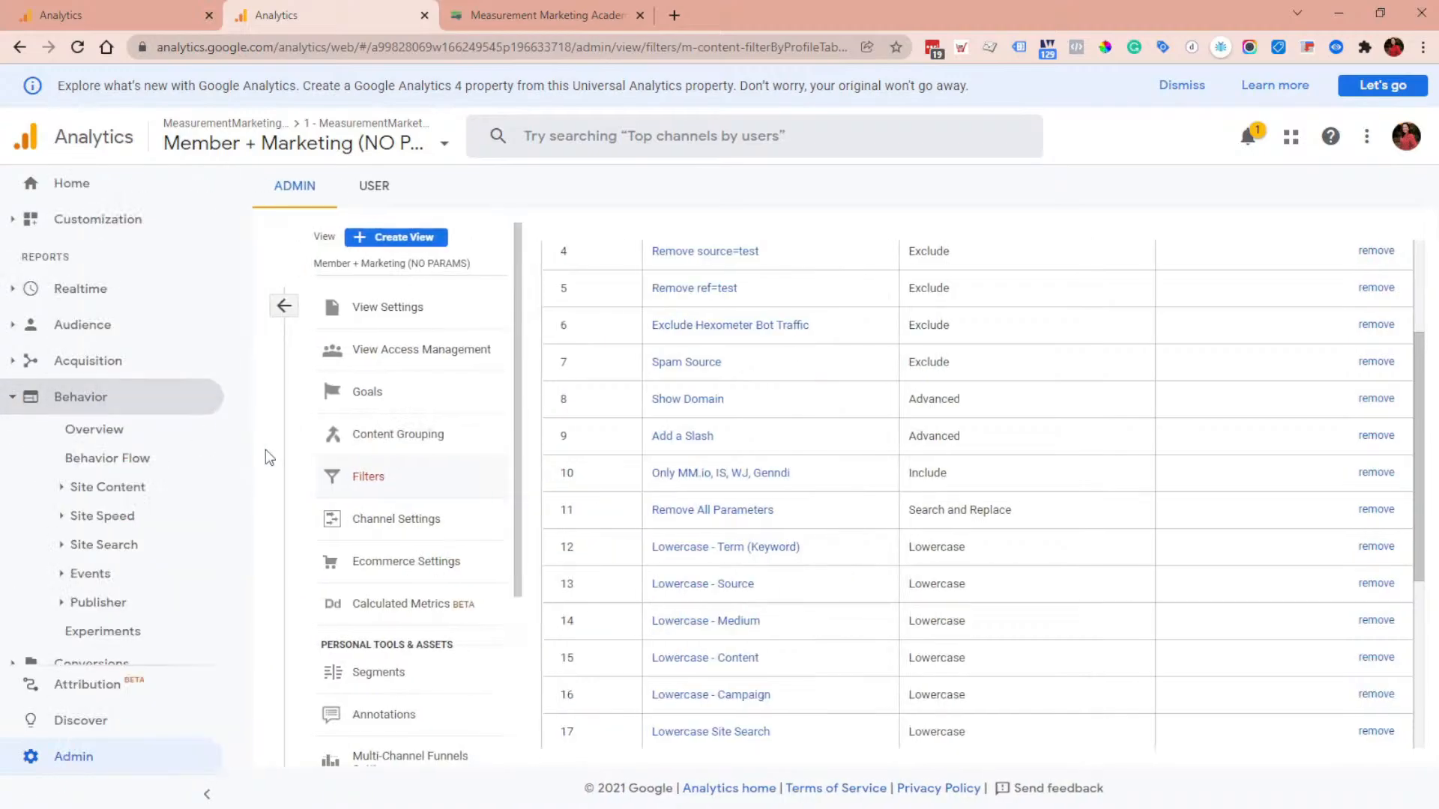
left_click(138, 488)
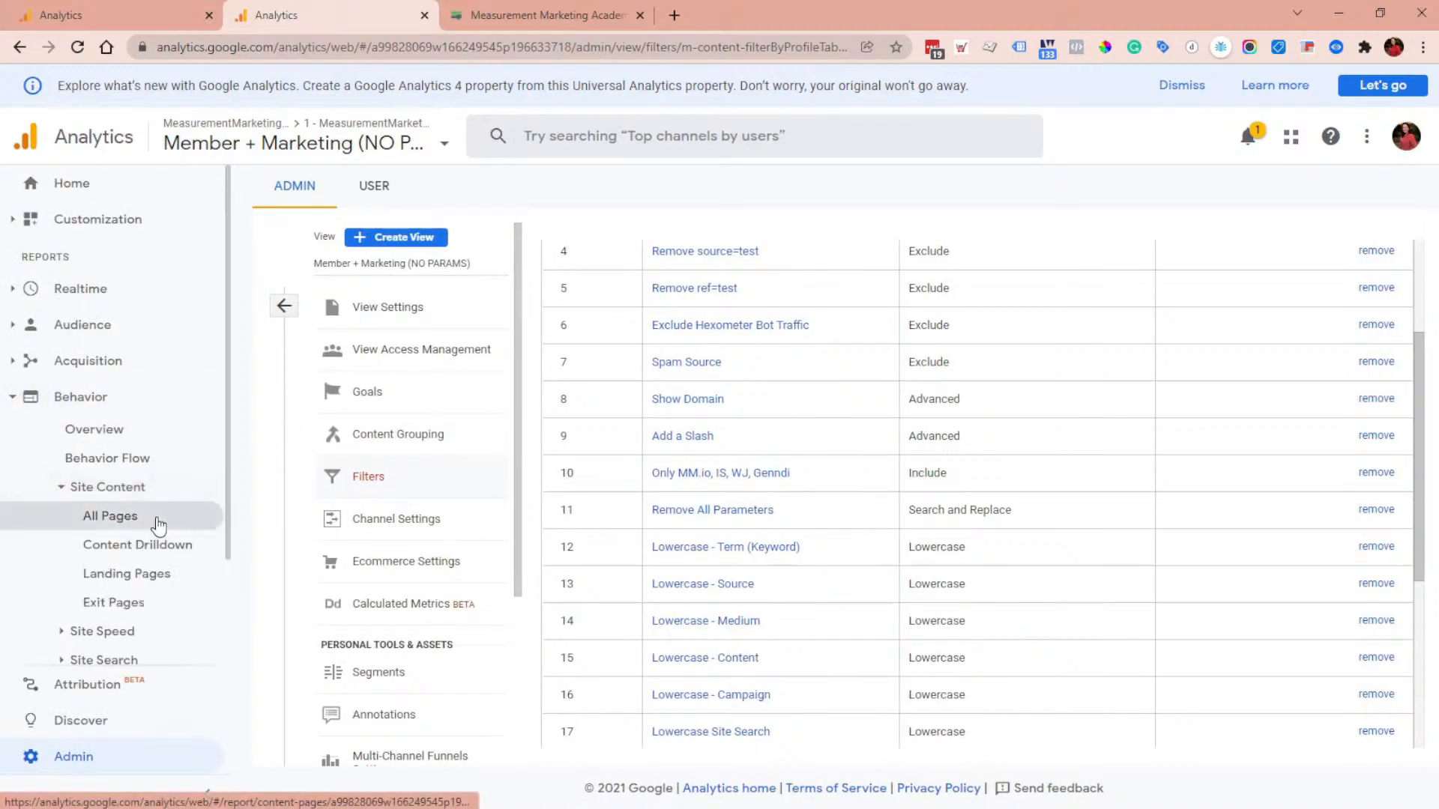
left_click(150, 515)
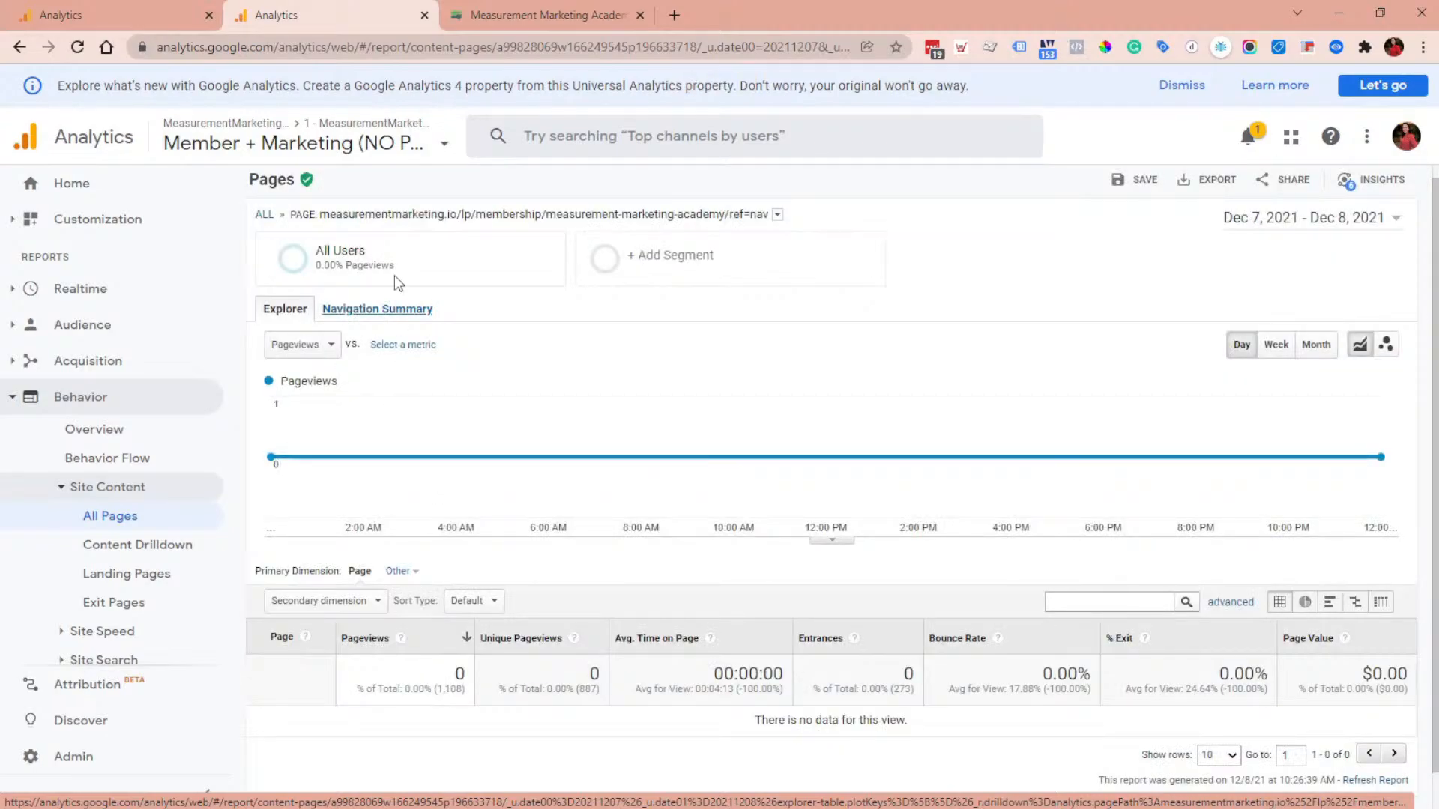
left_click(266, 217)
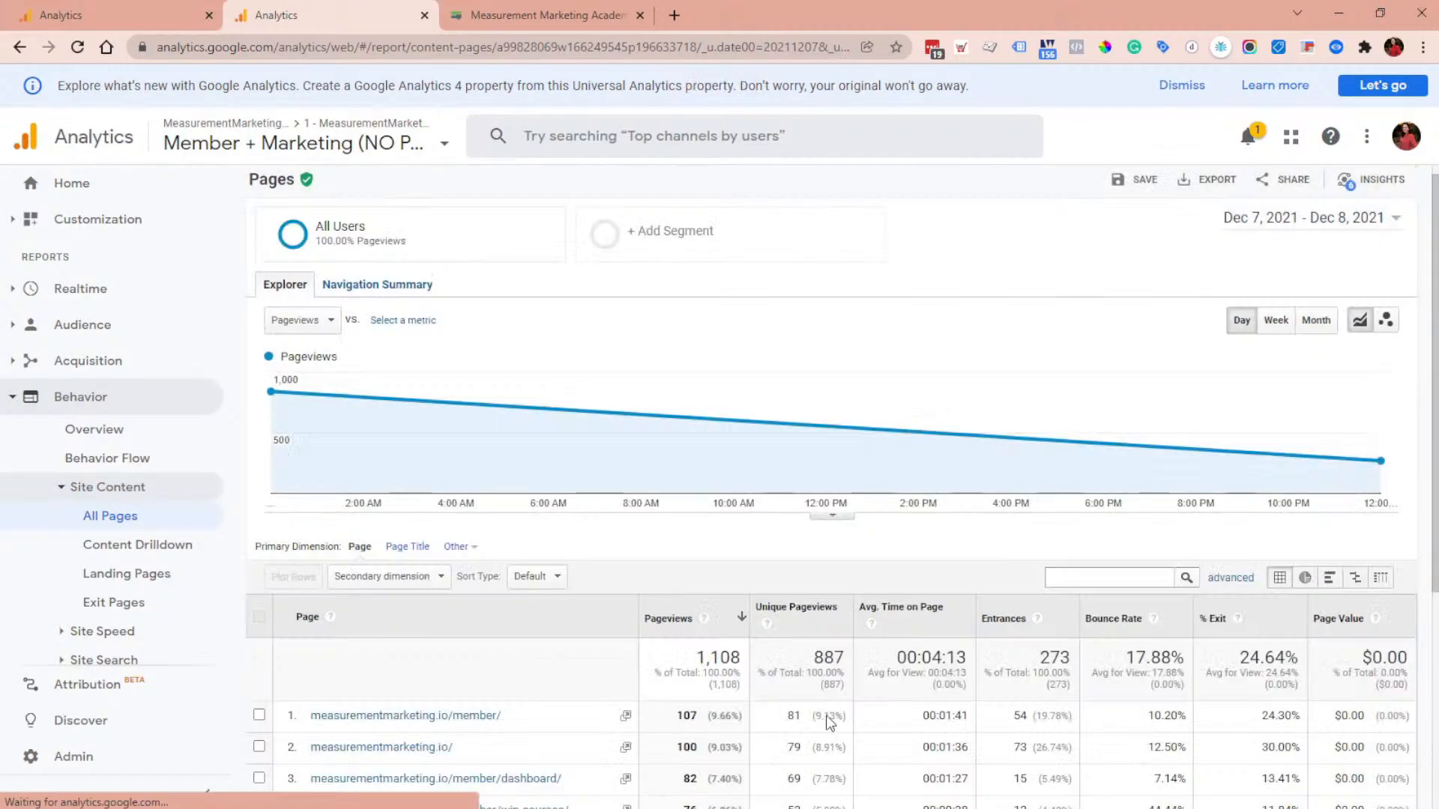
Step: Filter the pages table with an advanced filter where Page exactly matches the pasted measurement-marketing-academy URL
scroll(829, 721, "down", 2)
left_click(1121, 426)
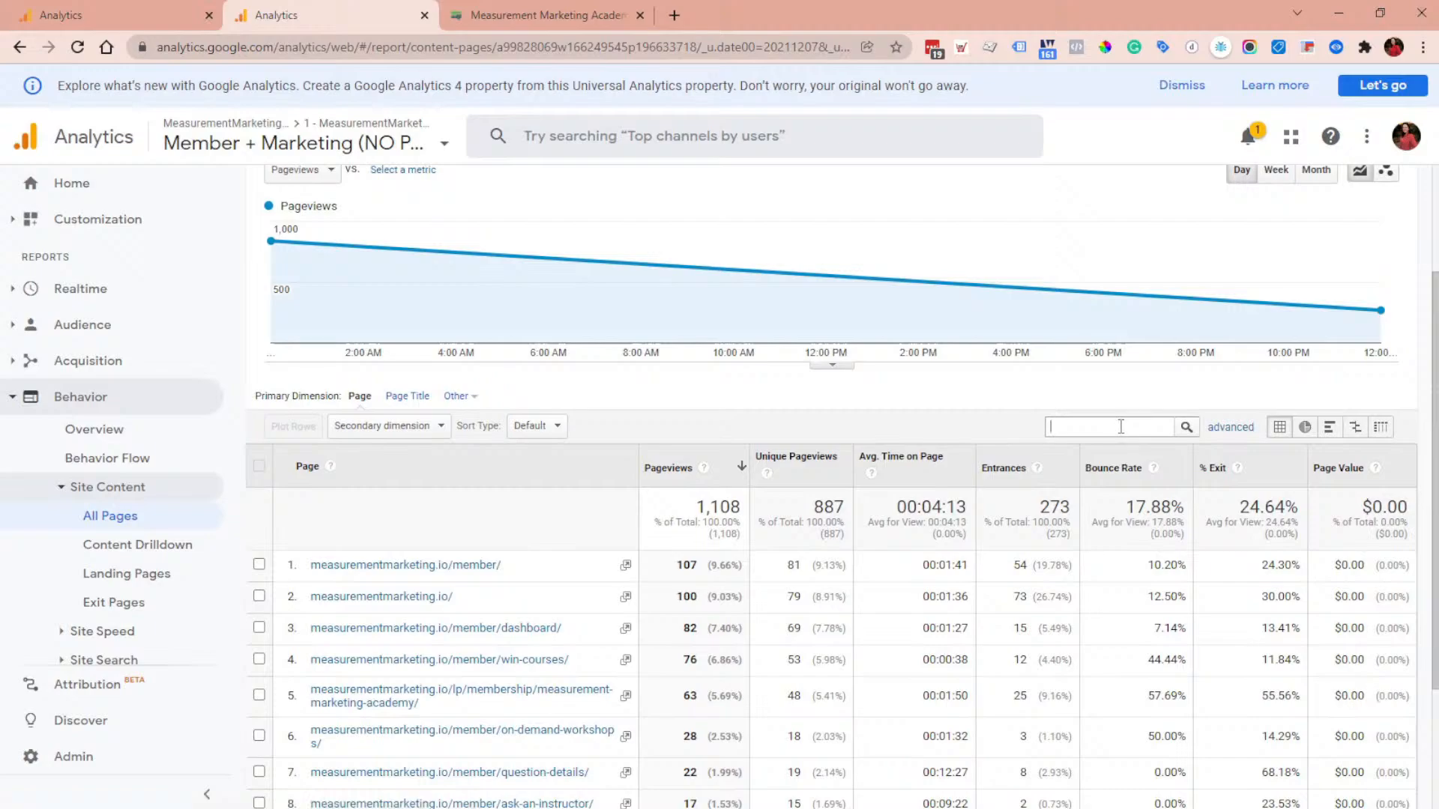
key("ctrl+v")
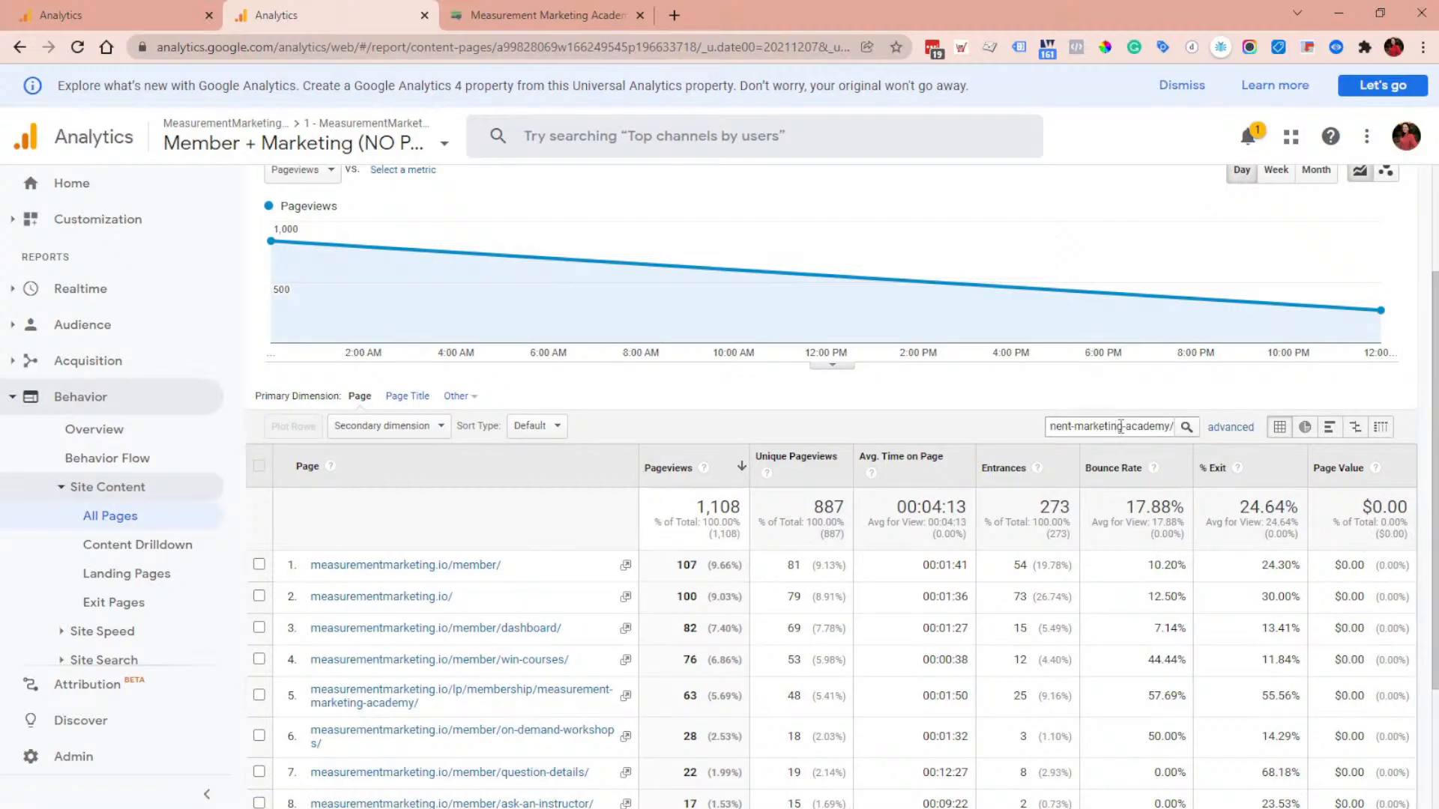
key("Home")
key("Delete")
key("Delete")
key("Delete")
key("Delete")
key("Delete")
key("Delete")
key("Delete")
key("Delete")
key("ctrl+a")
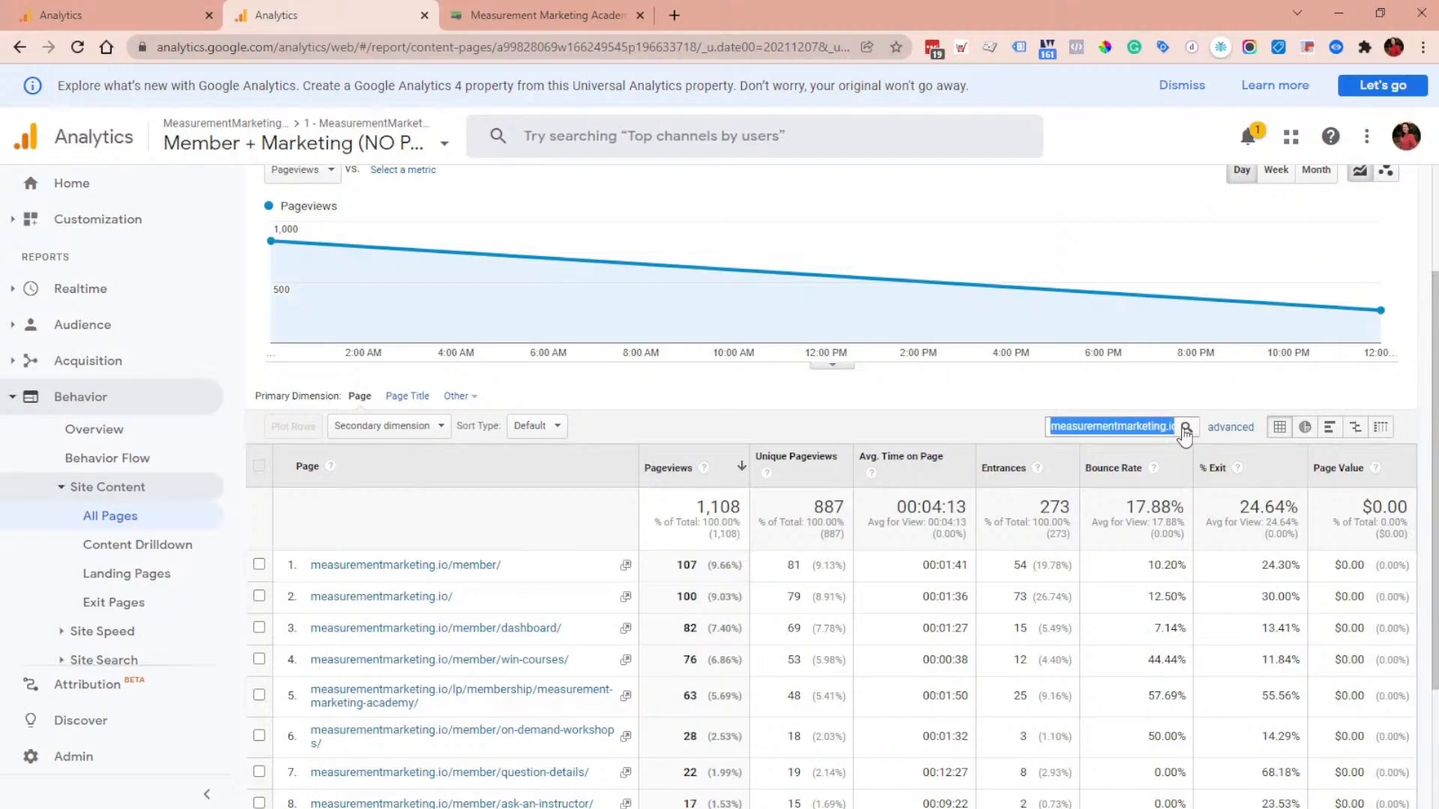
left_click(1230, 427)
left_click(608, 487)
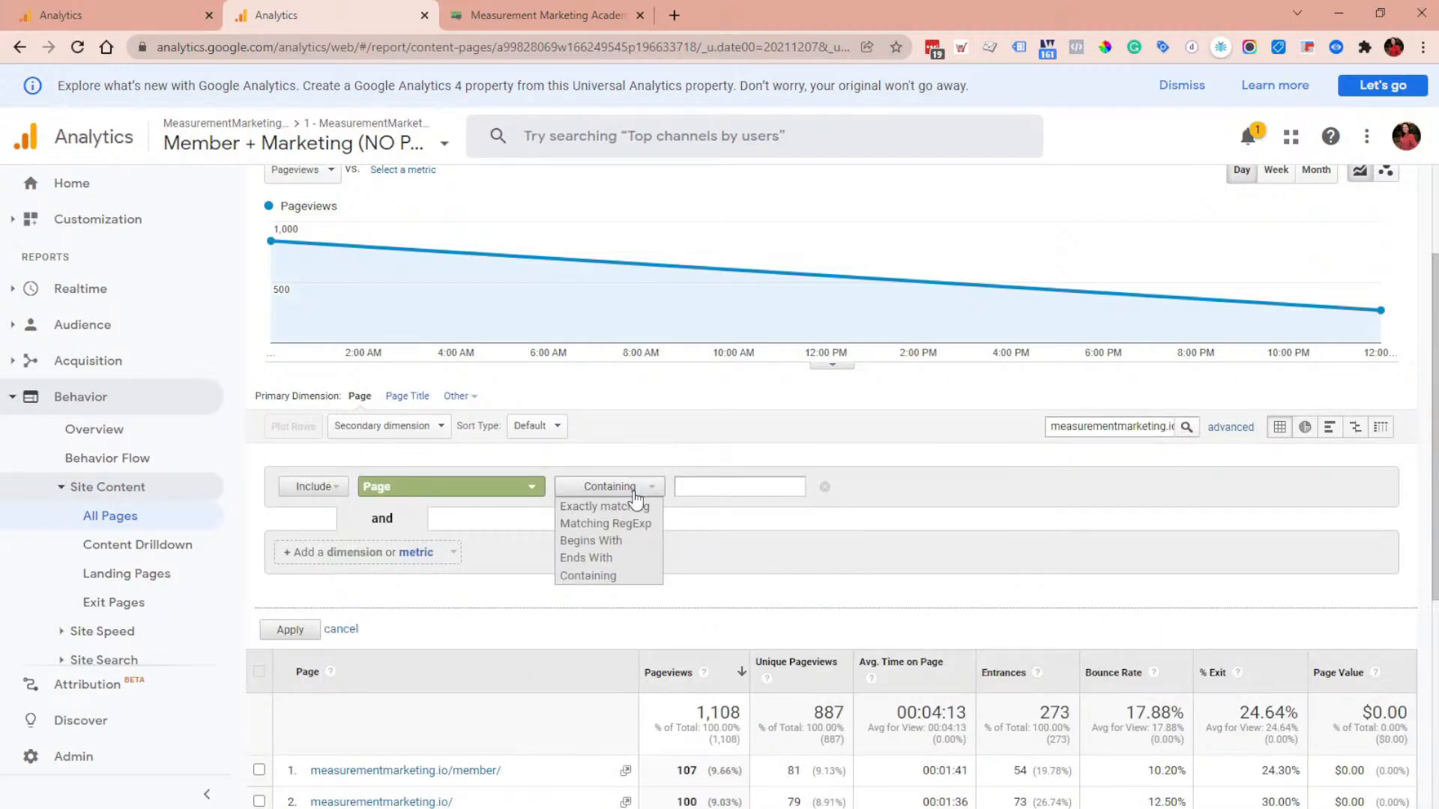
left_click(603, 507)
left_click(729, 488)
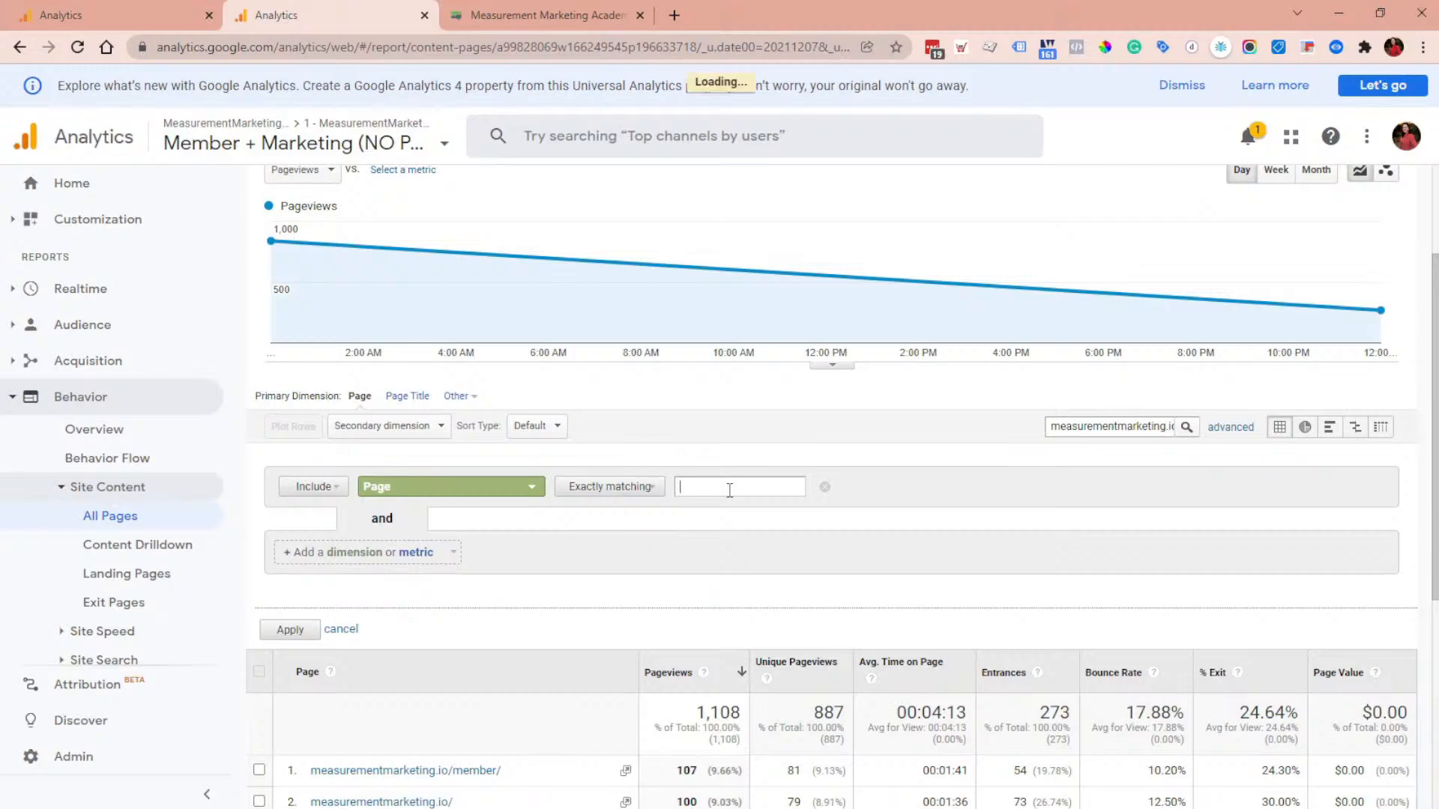
key("ctrl+v")
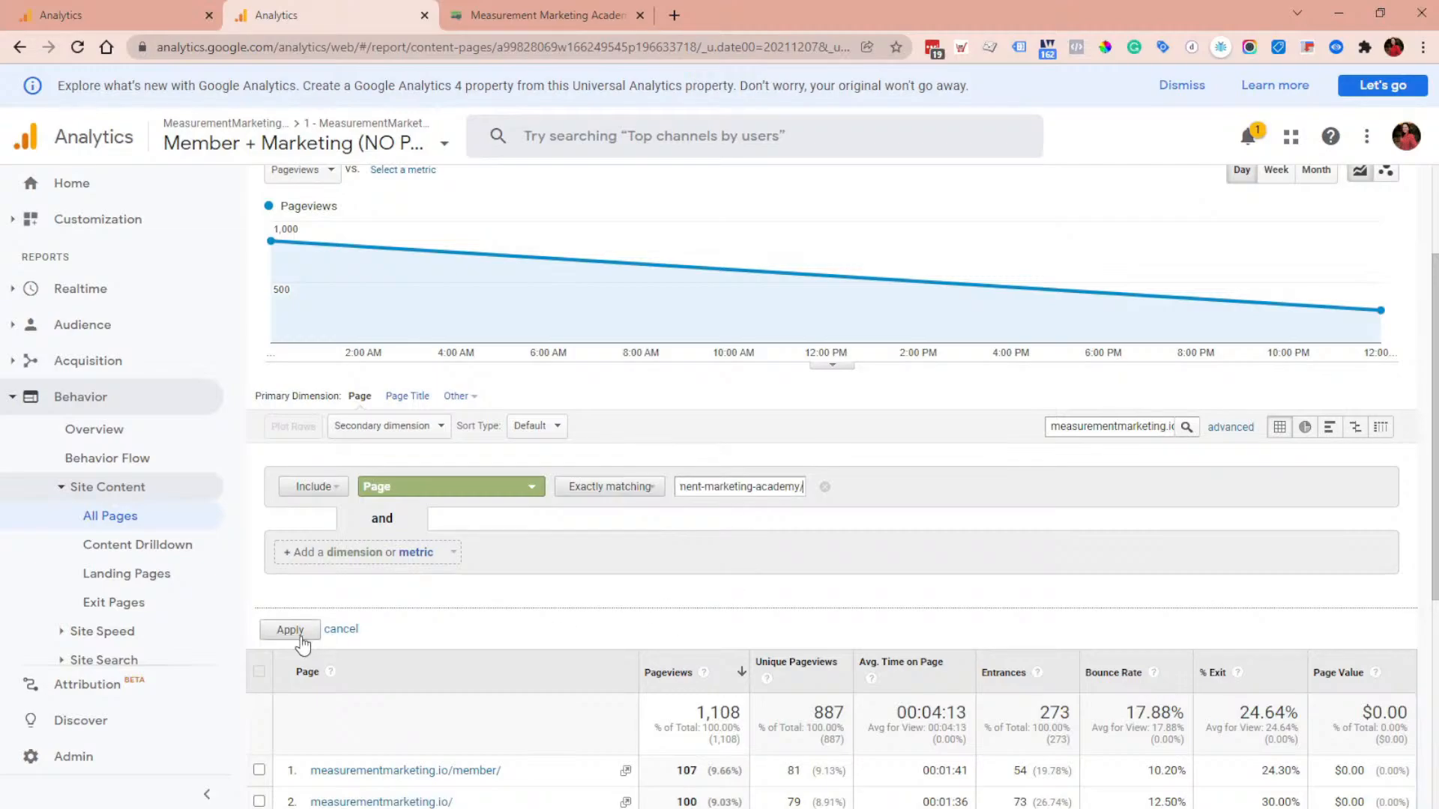
left_click(298, 631)
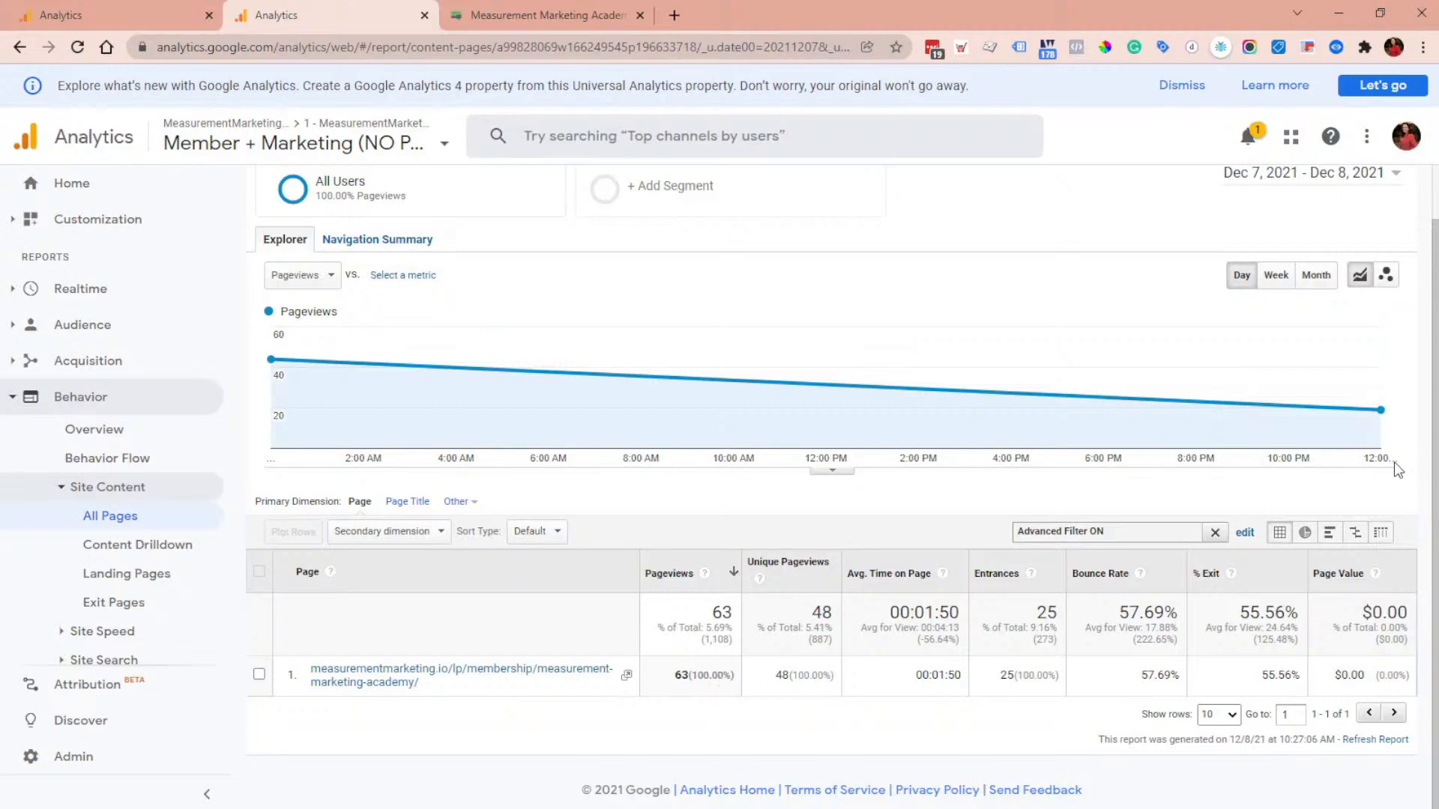
Step: Change the advanced filter's match type to Containing and apply it again
left_click(1244, 535)
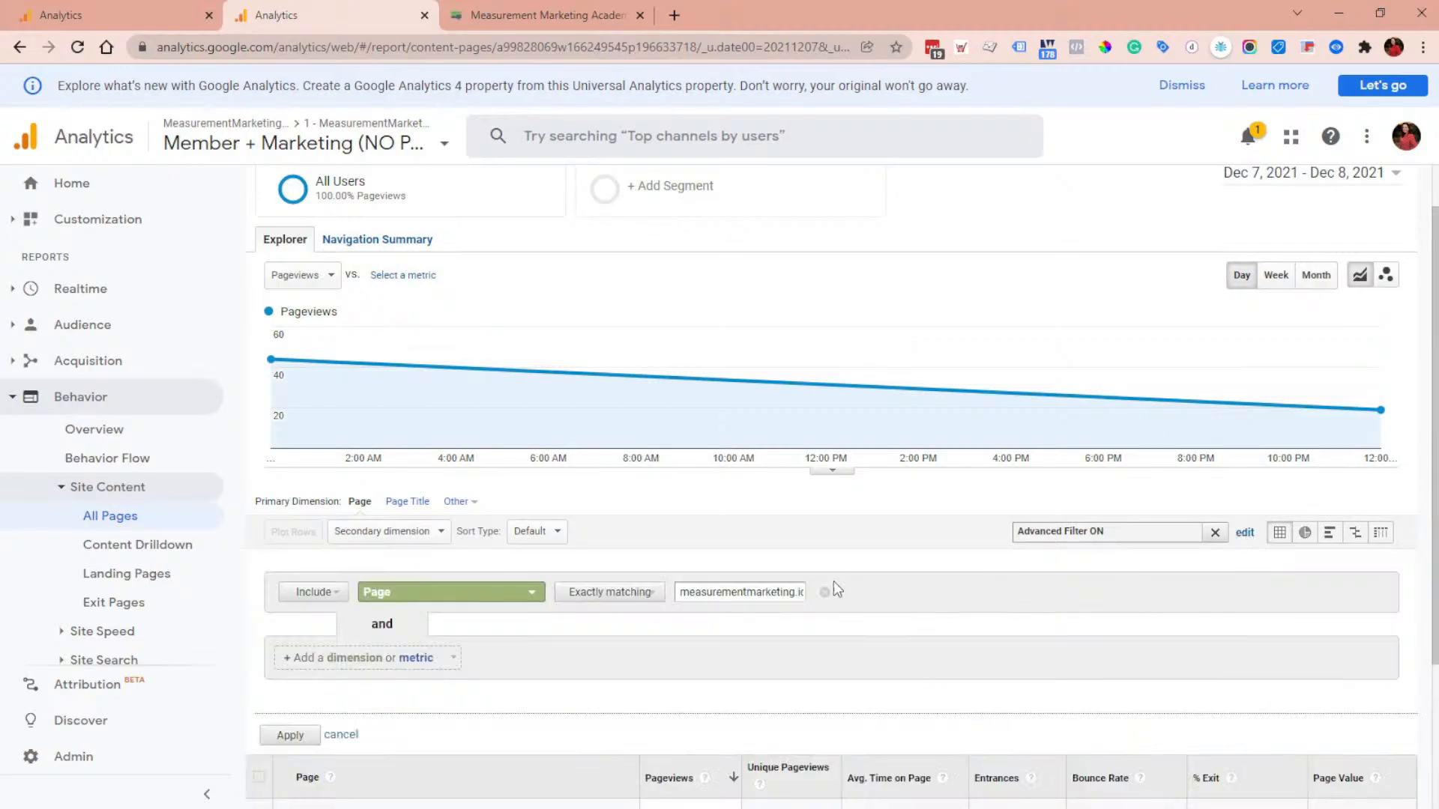
left_click(584, 592)
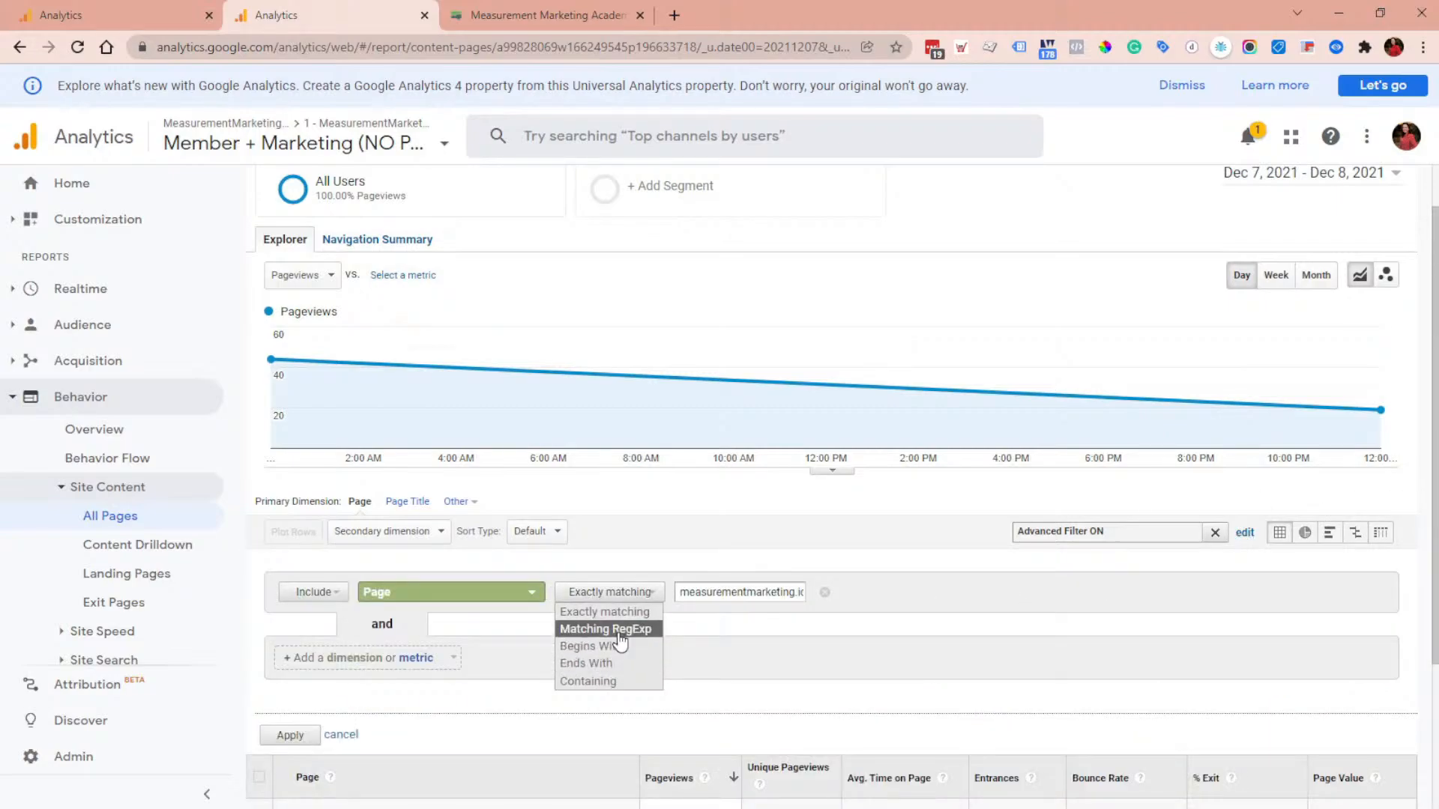
left_click(633, 682)
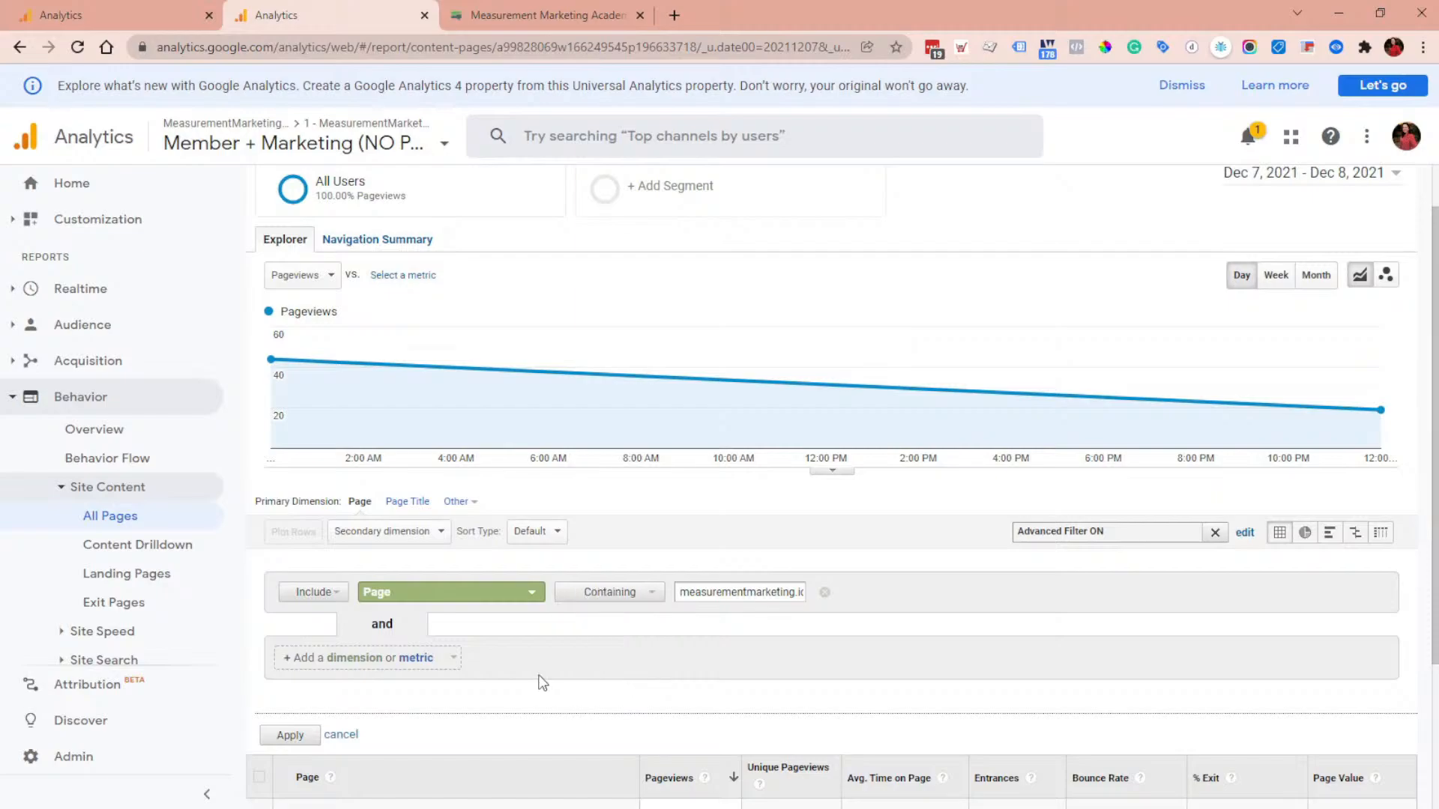
left_click(290, 736)
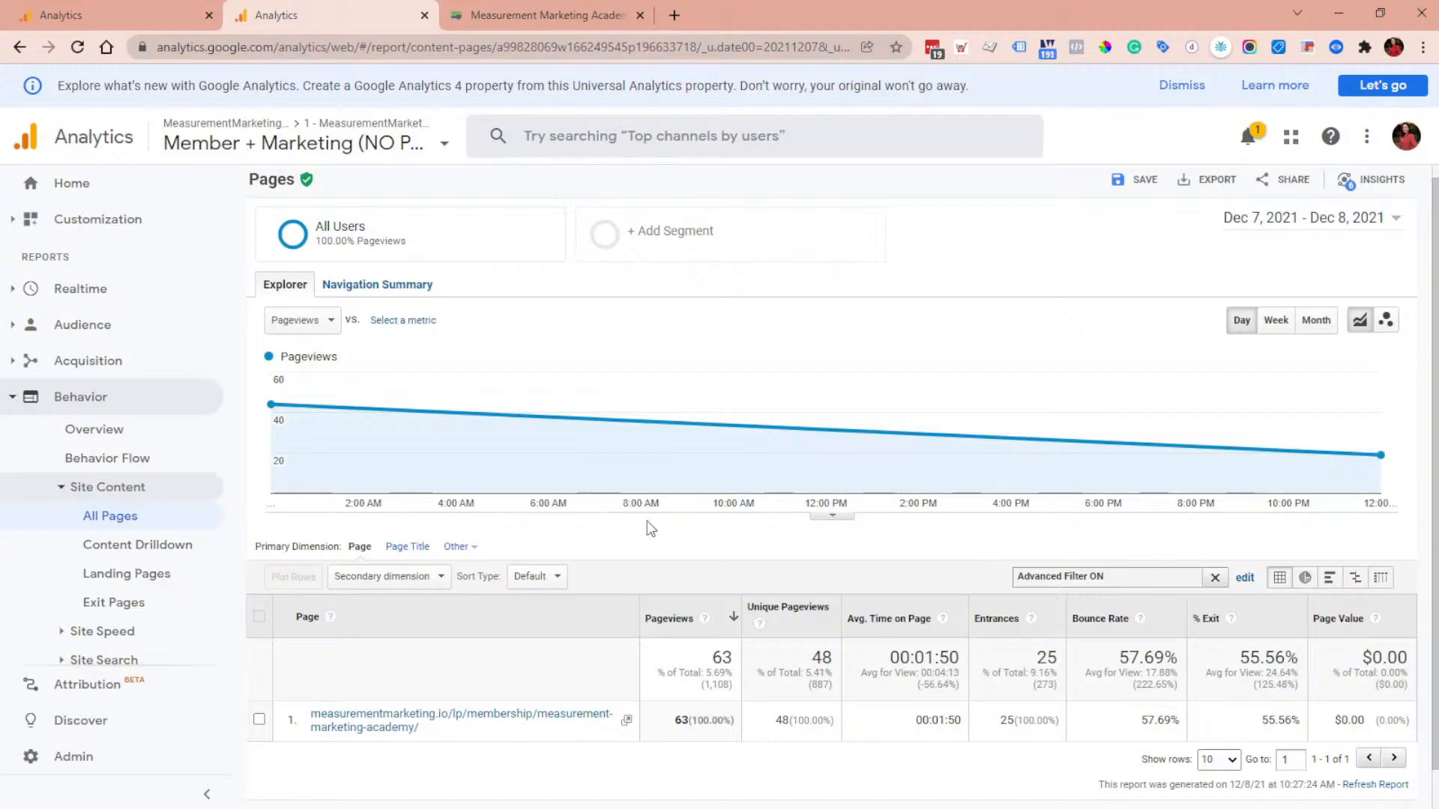
Step: Set the report's date range to Last 7 days
left_click(1284, 222)
left_click(1286, 248)
left_click(1283, 318)
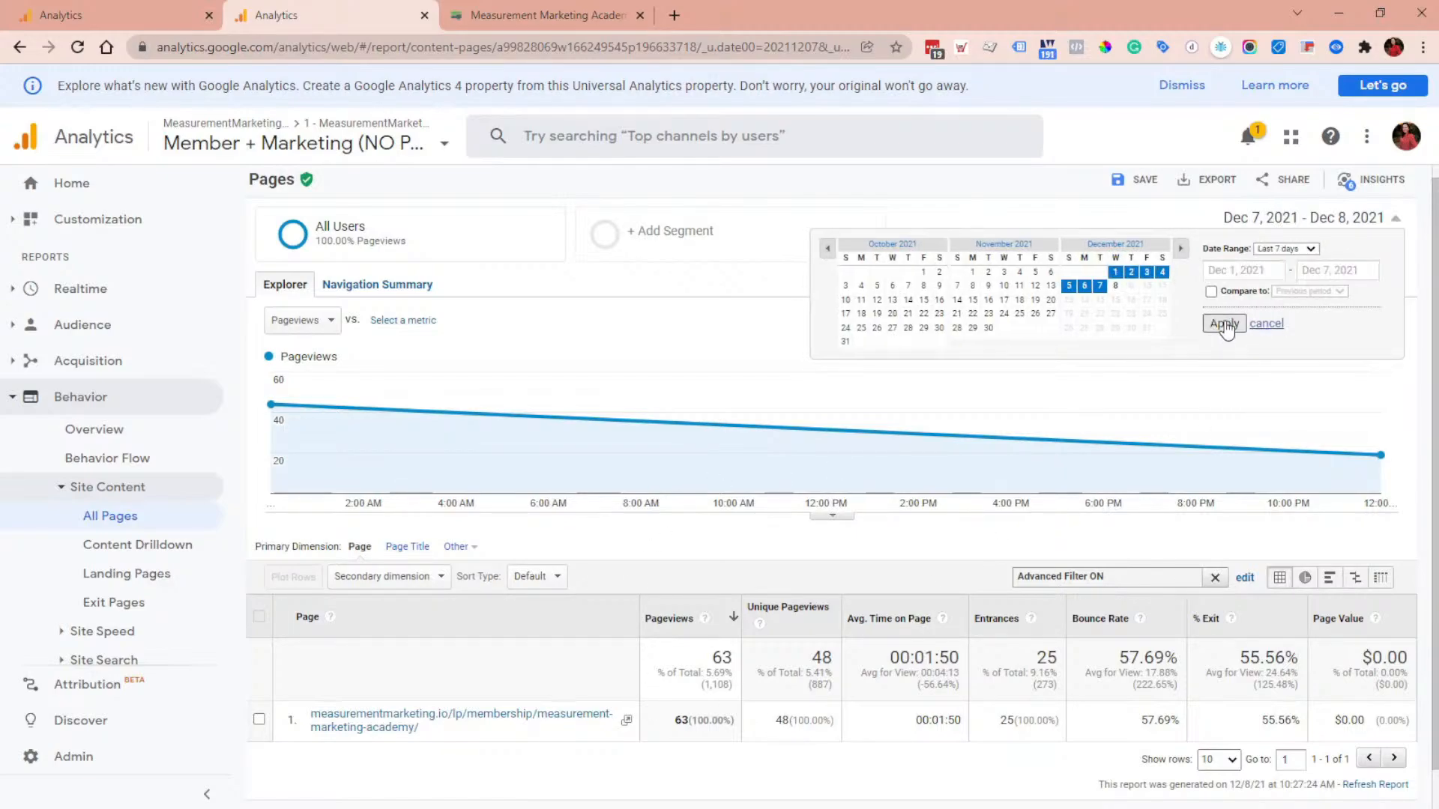
left_click(1223, 324)
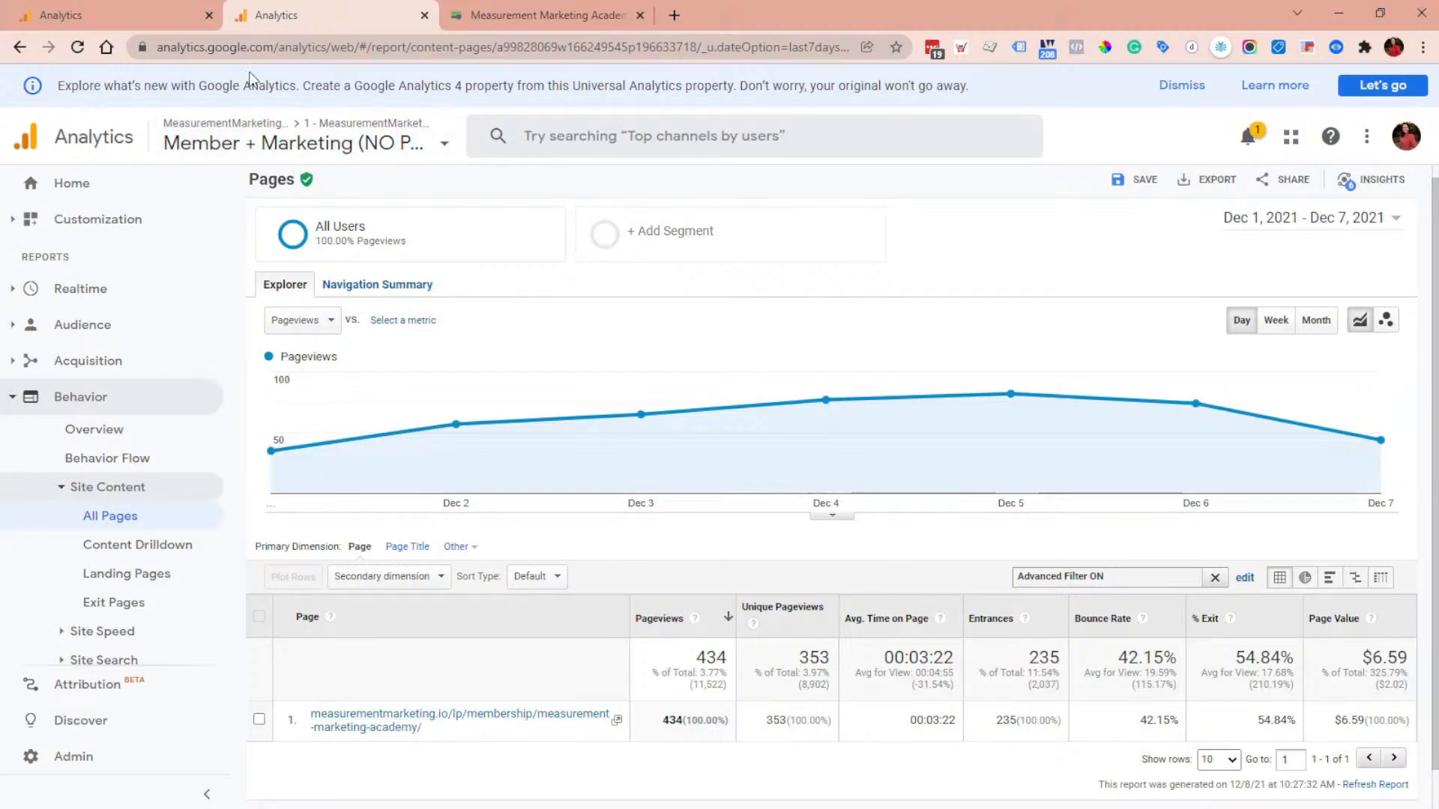
Step: Check the goal's destination match type options in the first tab, then return to the pages report
left_click(60, 15)
left_click(634, 424)
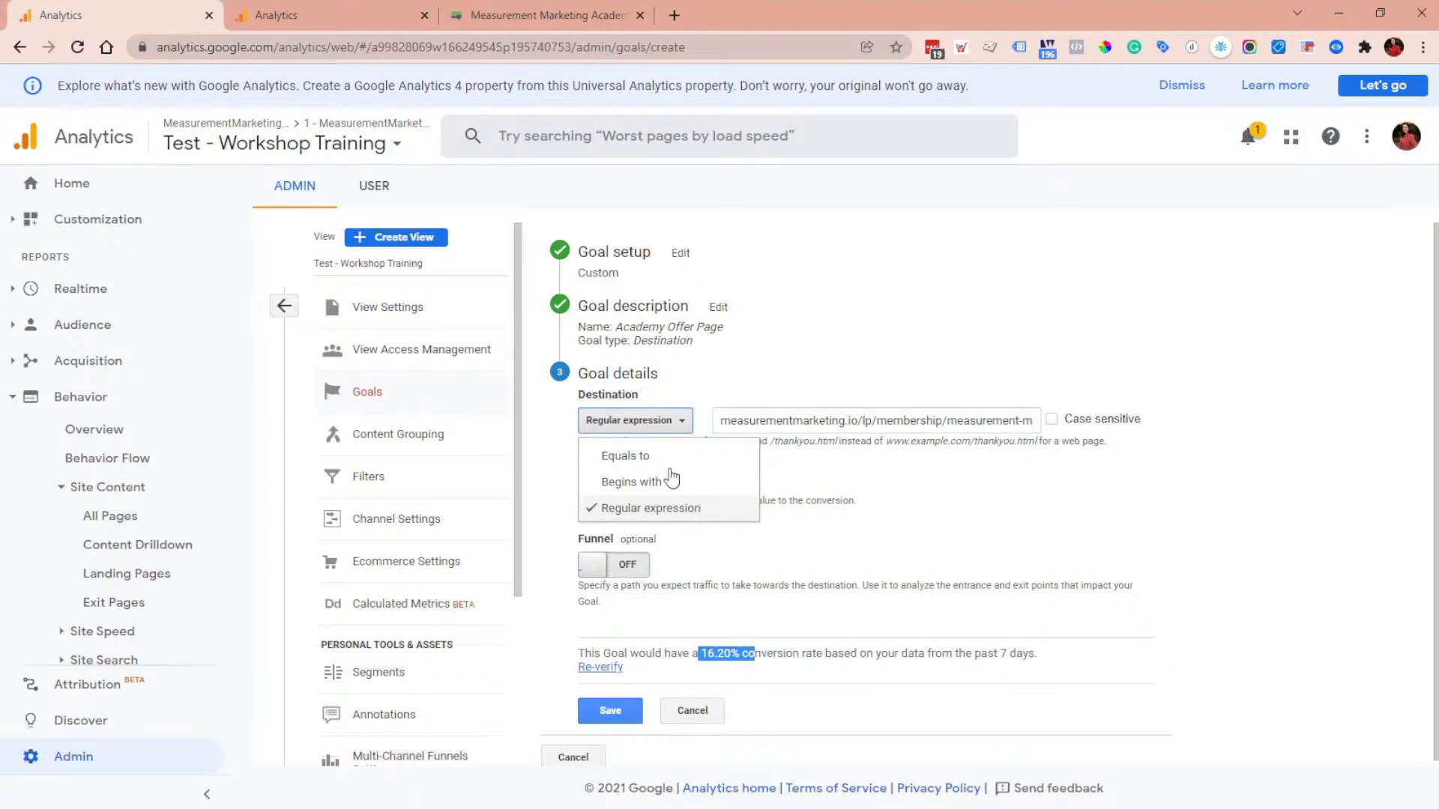
left_click(300, 9)
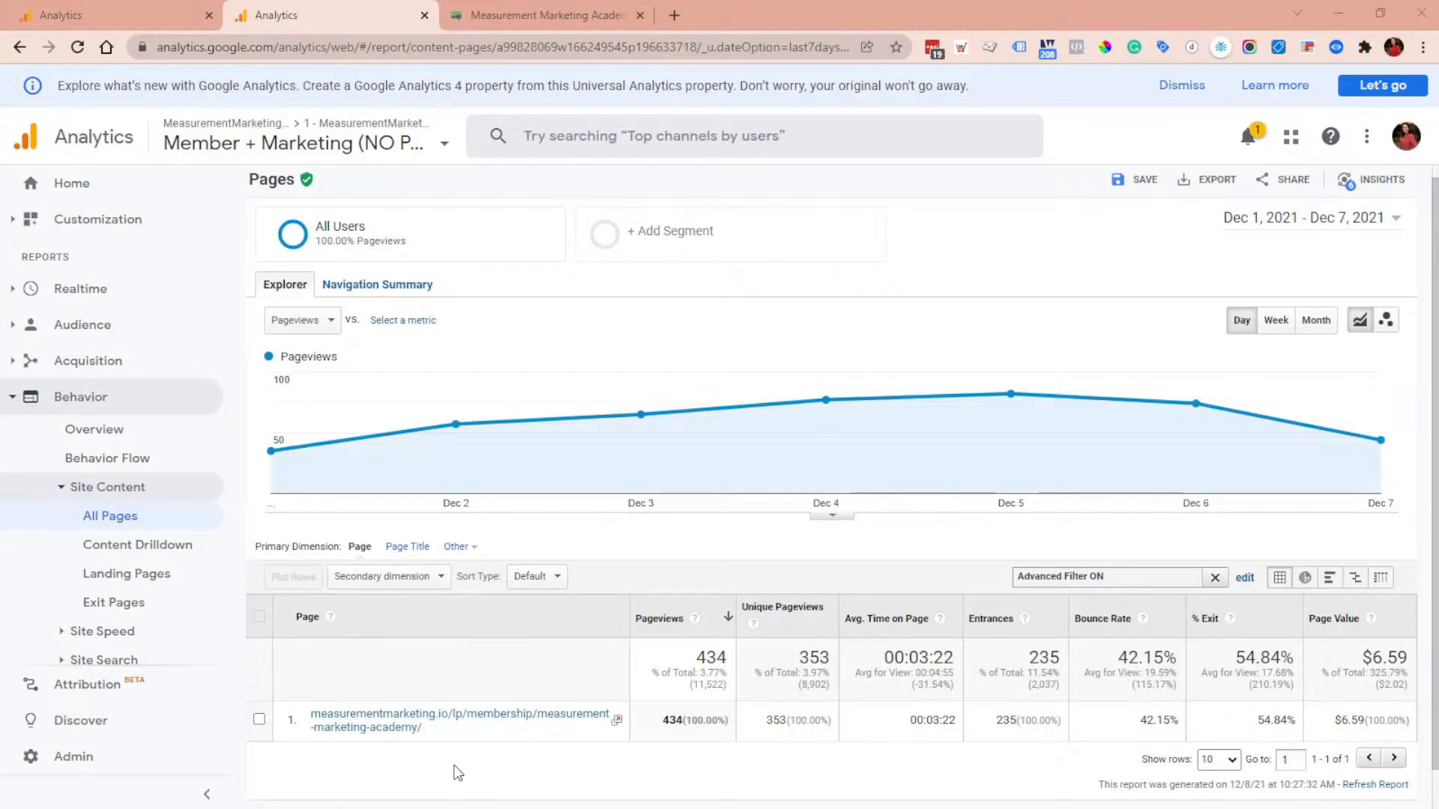
left_click(451, 23)
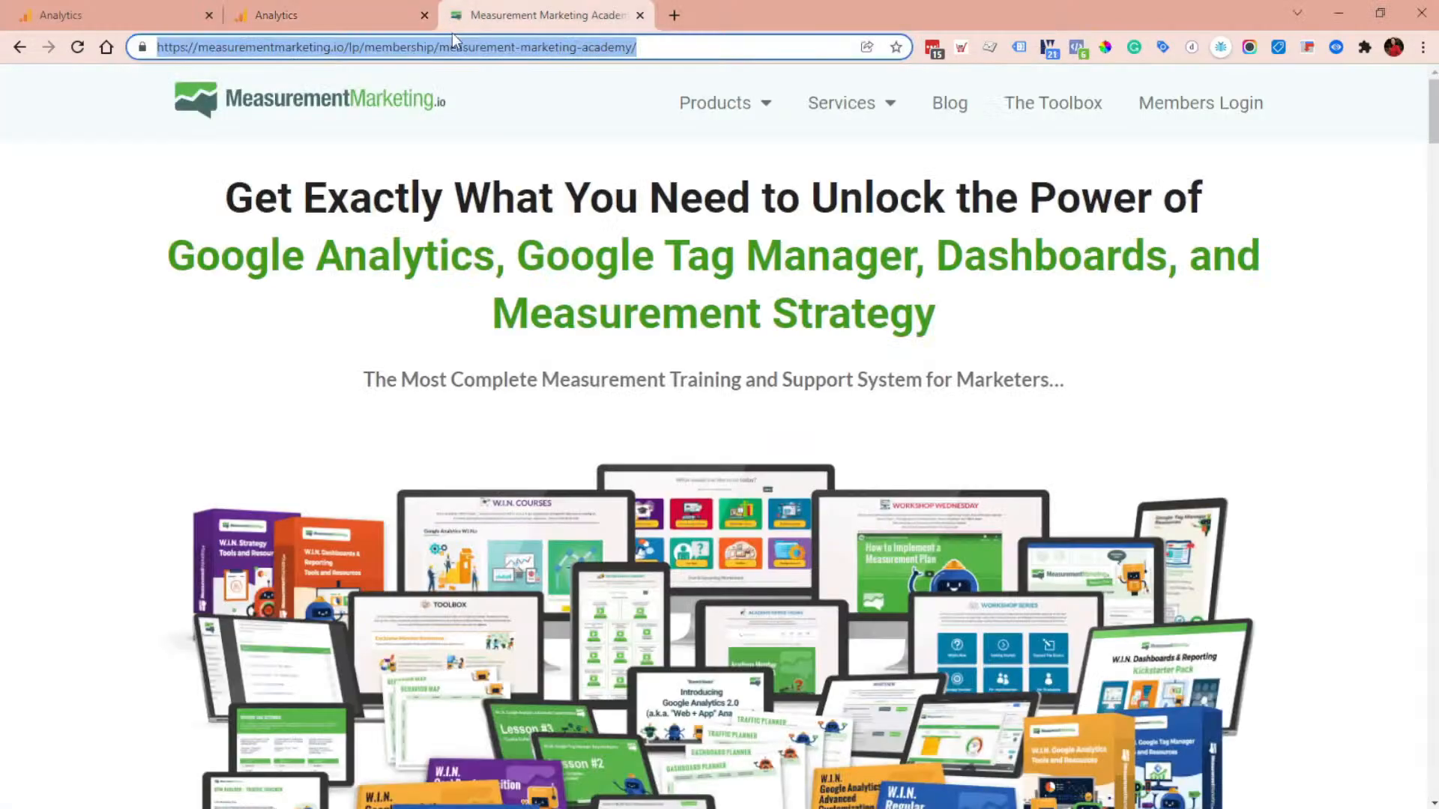
left_click(223, 48)
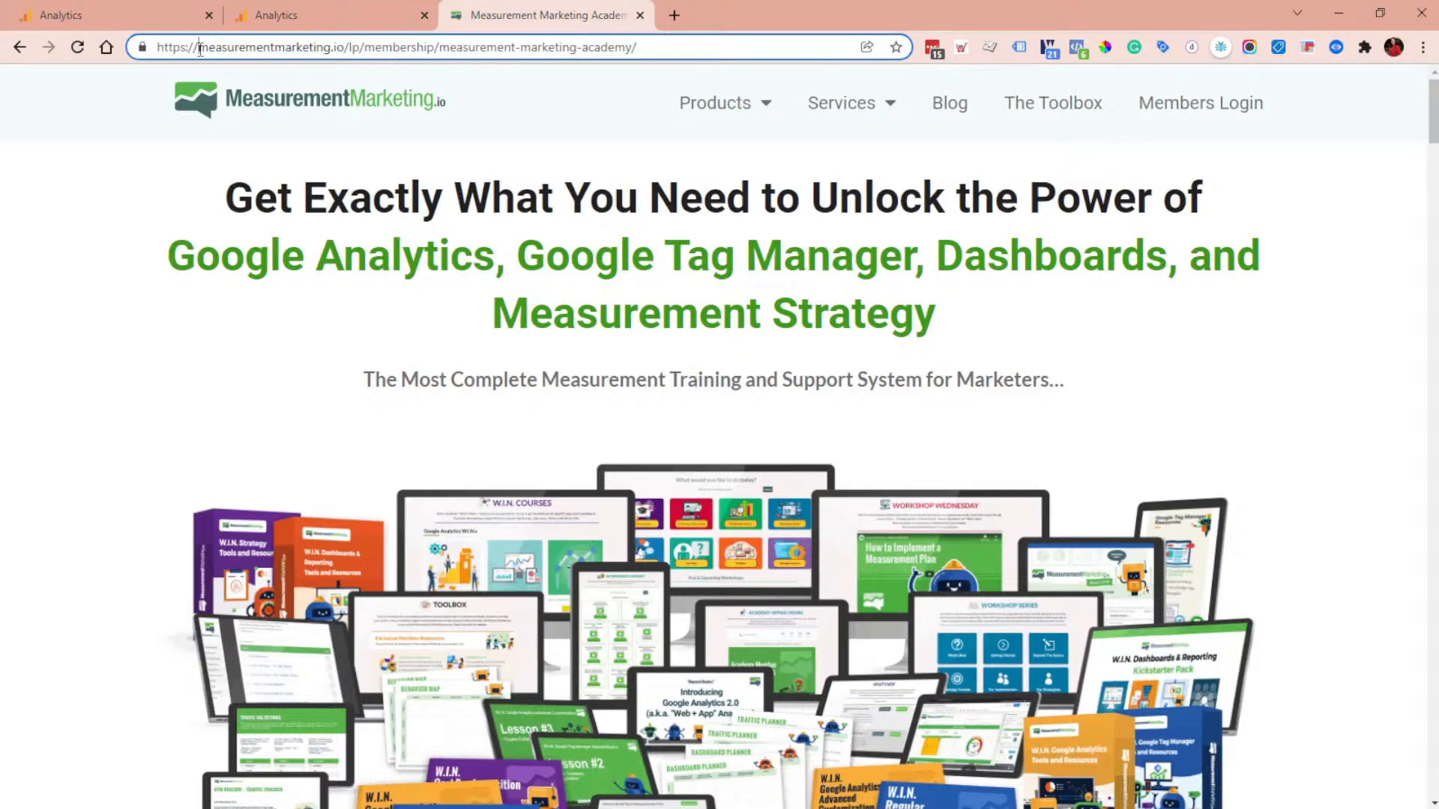
left_click_drag(200, 49, 647, 46)
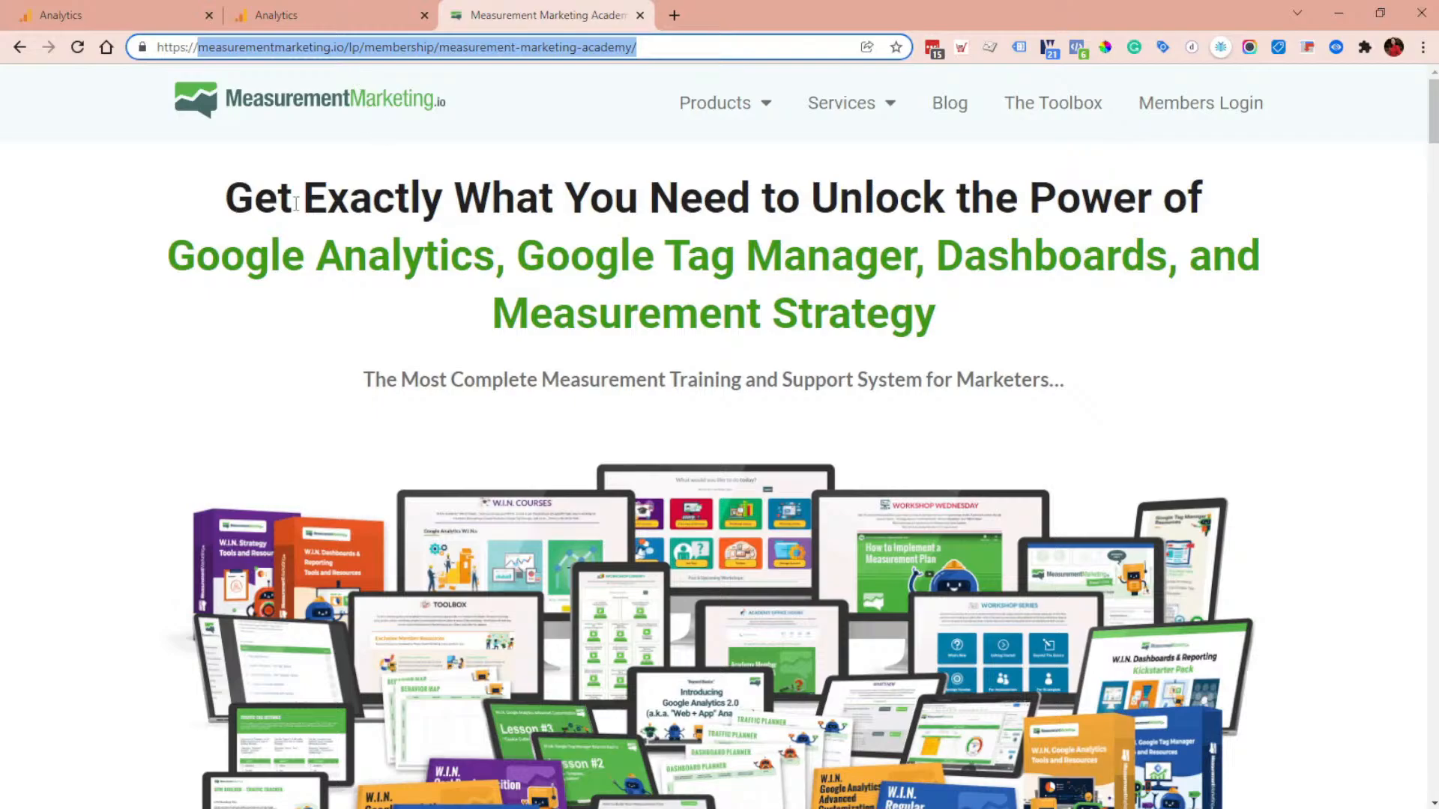
left_click(330, 14)
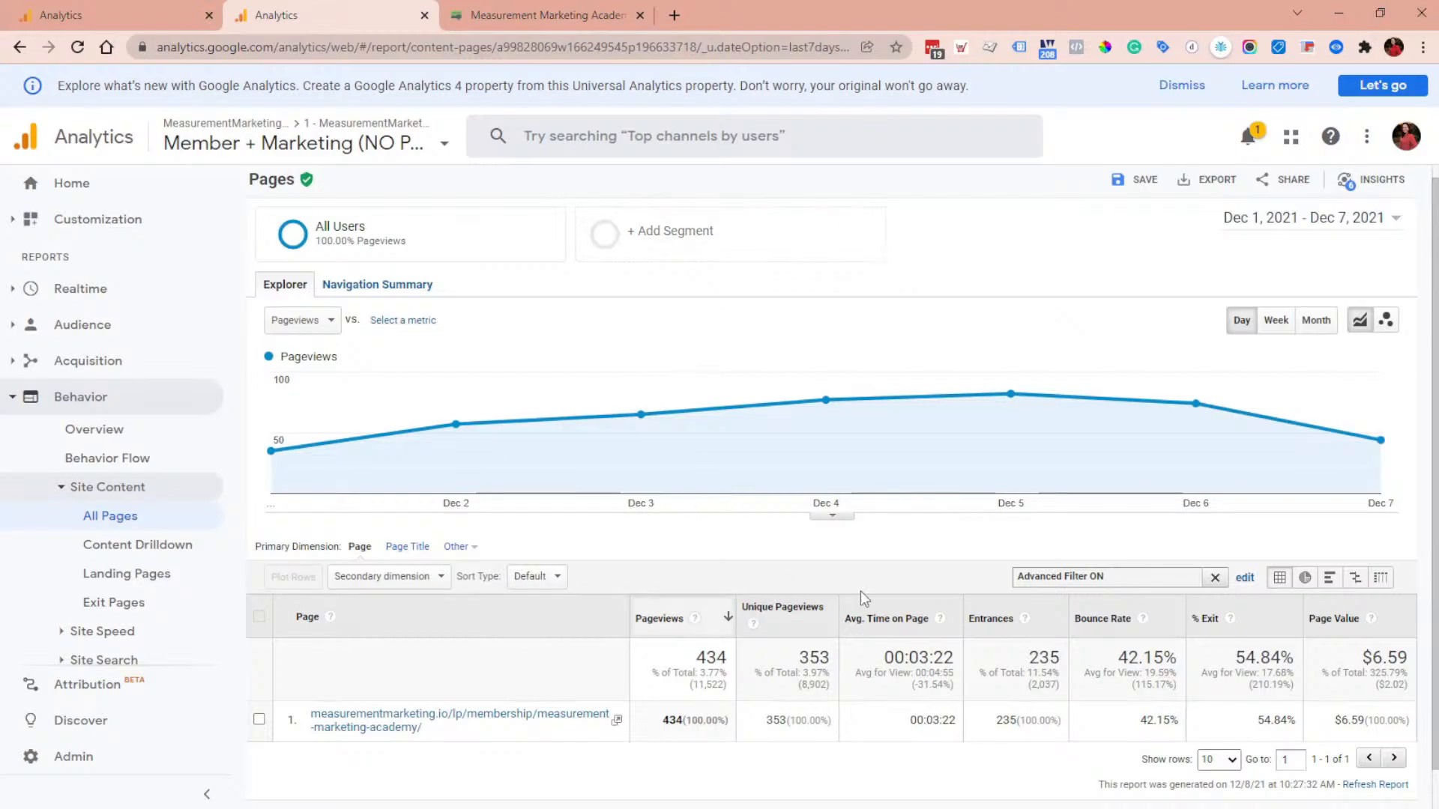
Step: Open the '-- Jan 2022' goal in this view's Admin Goals list and continue through its description to the goal details
left_click(111, 766)
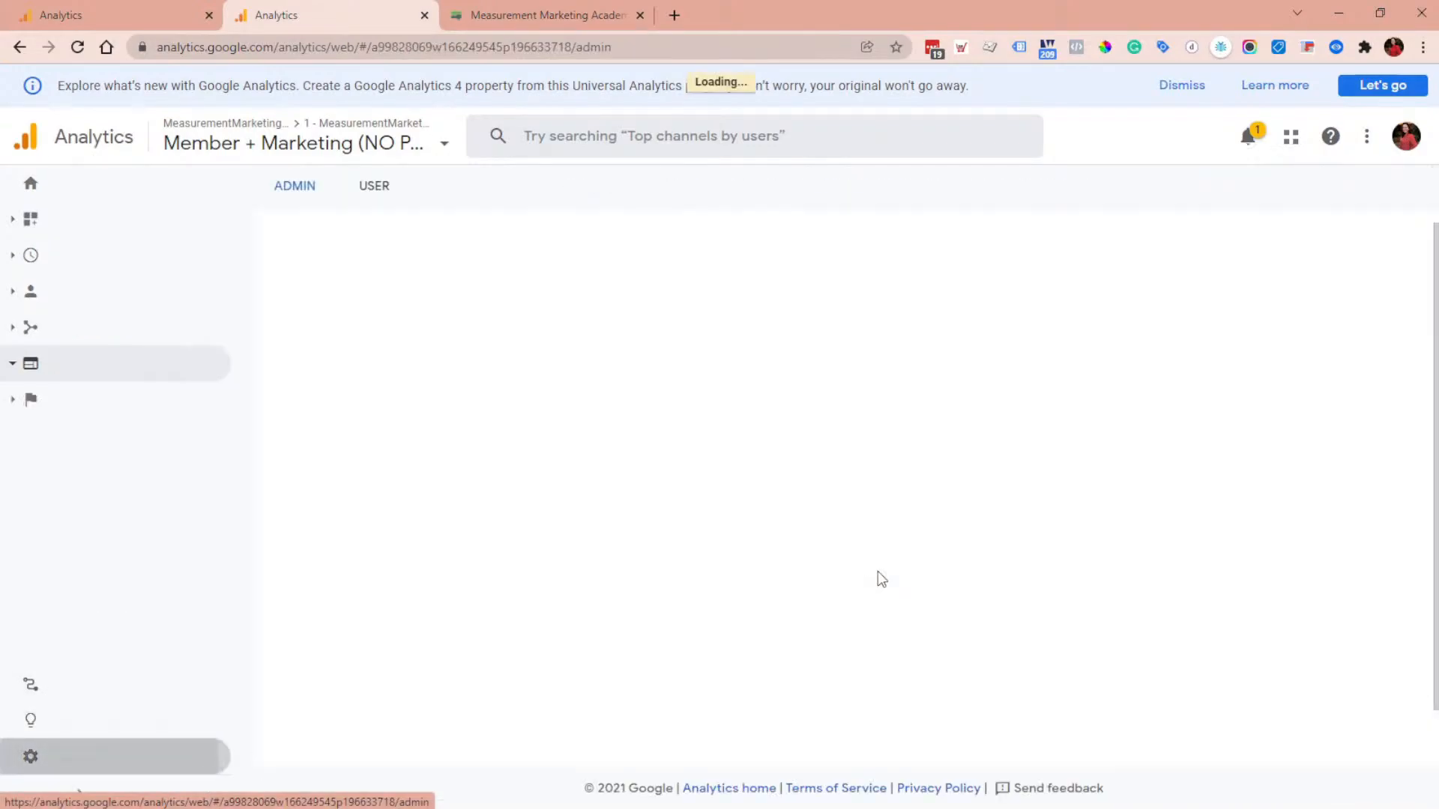
left_click(1098, 395)
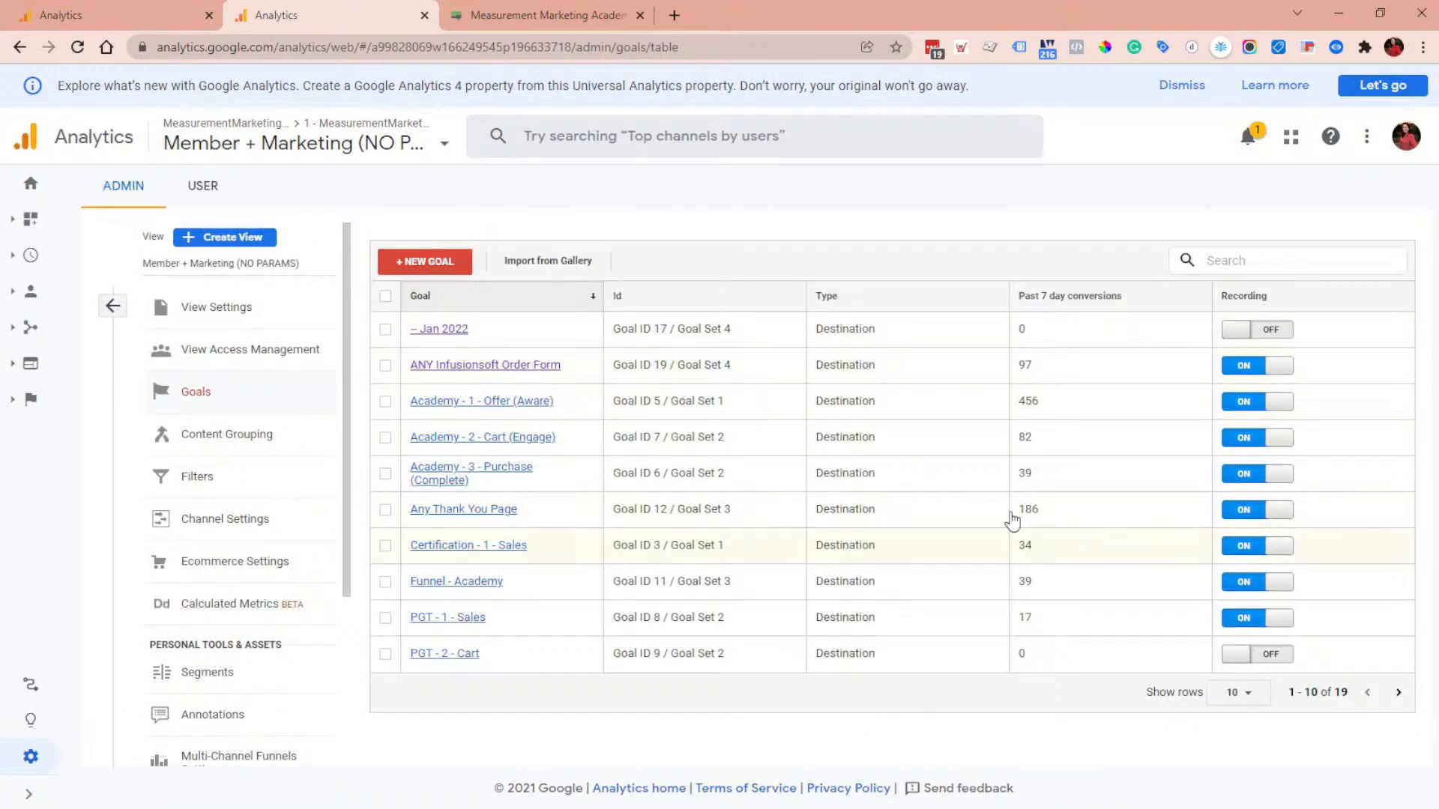
left_click(438, 337)
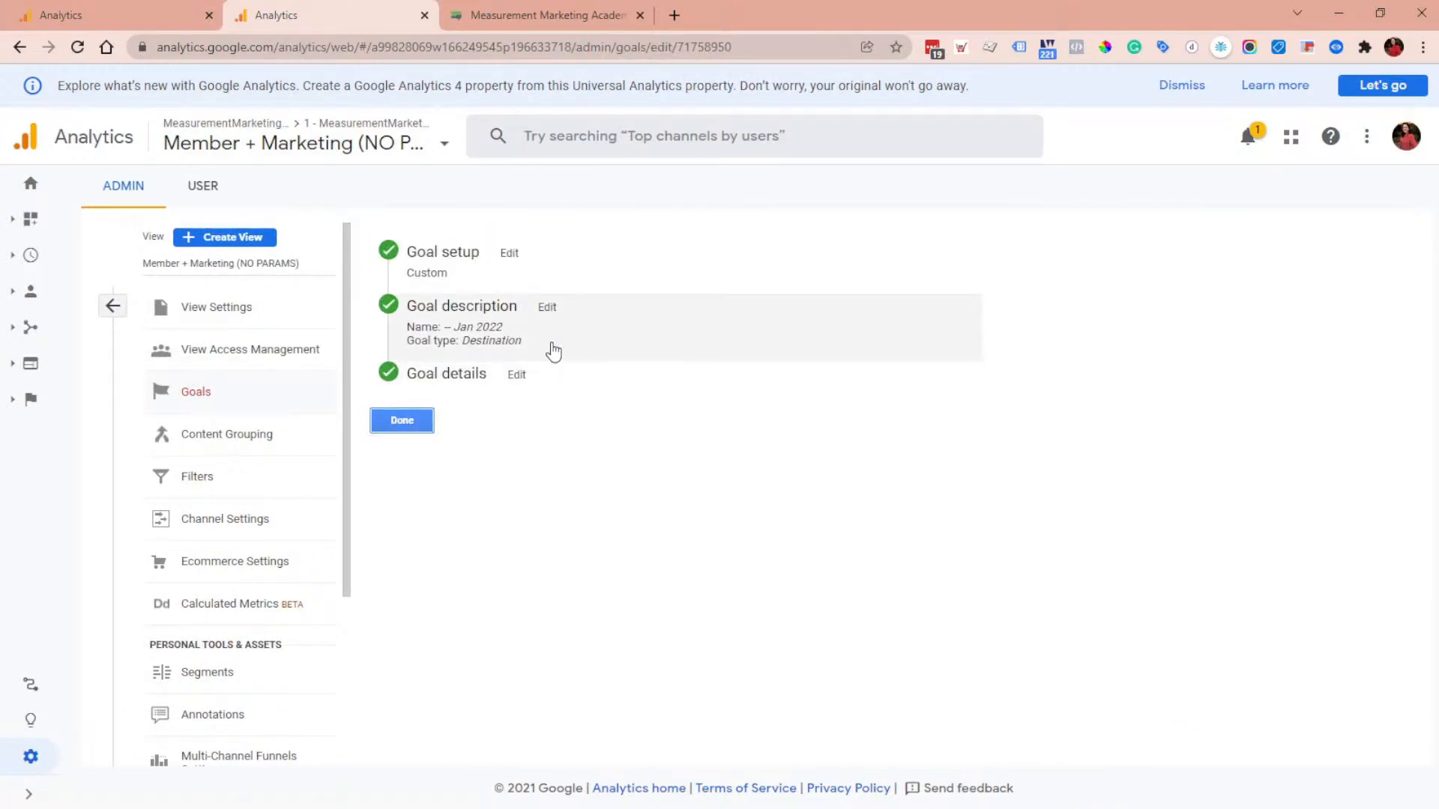
left_click(497, 345)
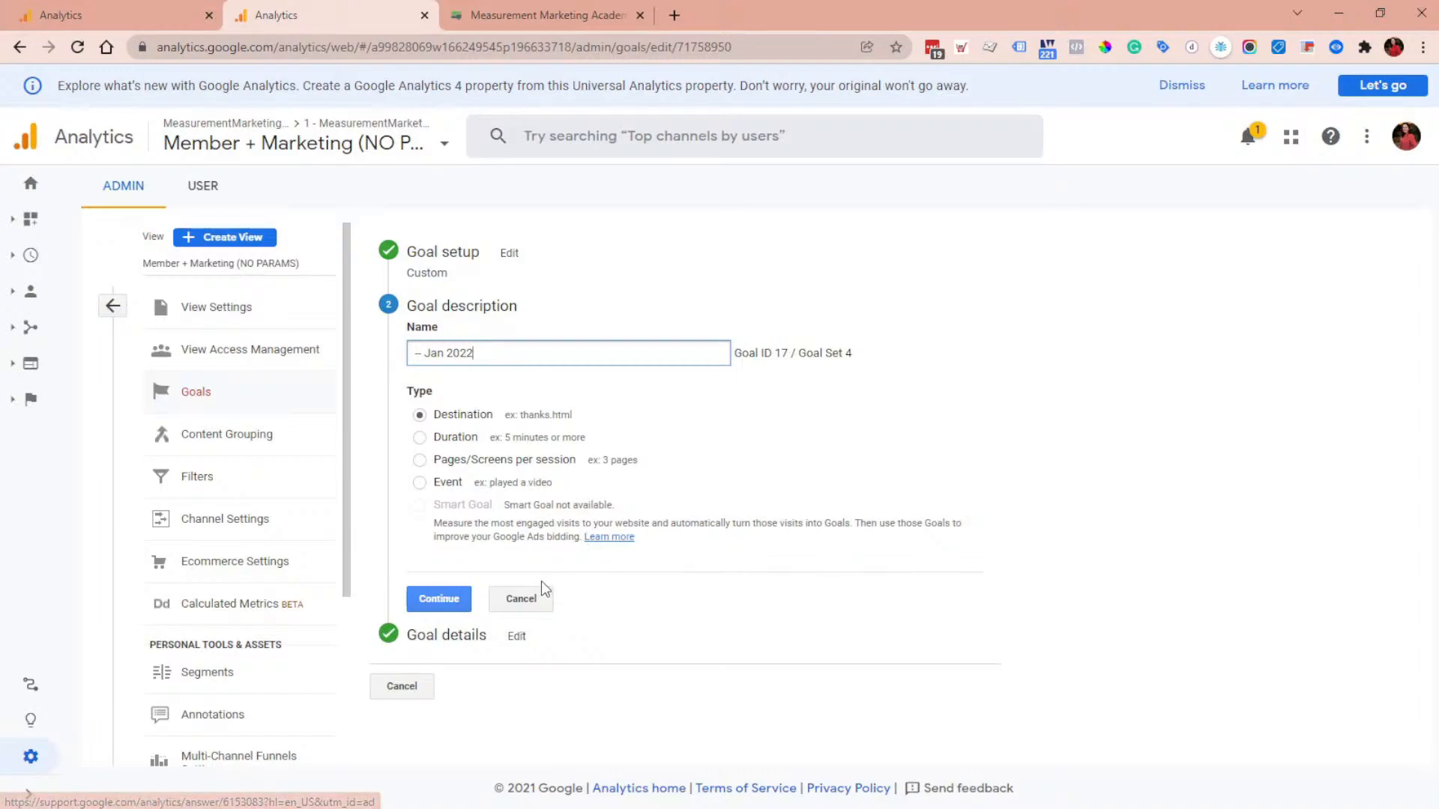
left_click(442, 599)
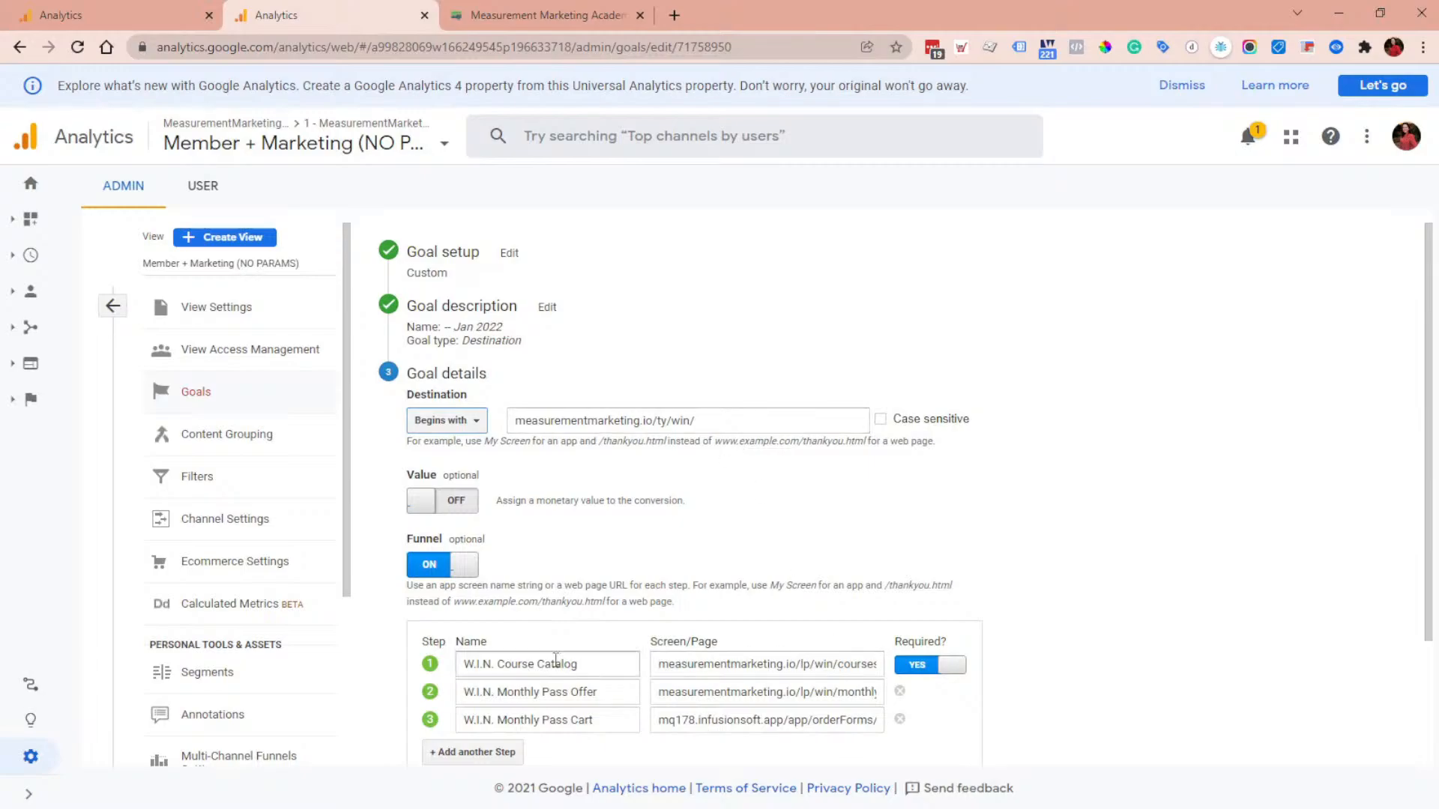
Step: Remove the goal's extra funnel steps and switch the funnel off
left_click(900, 720)
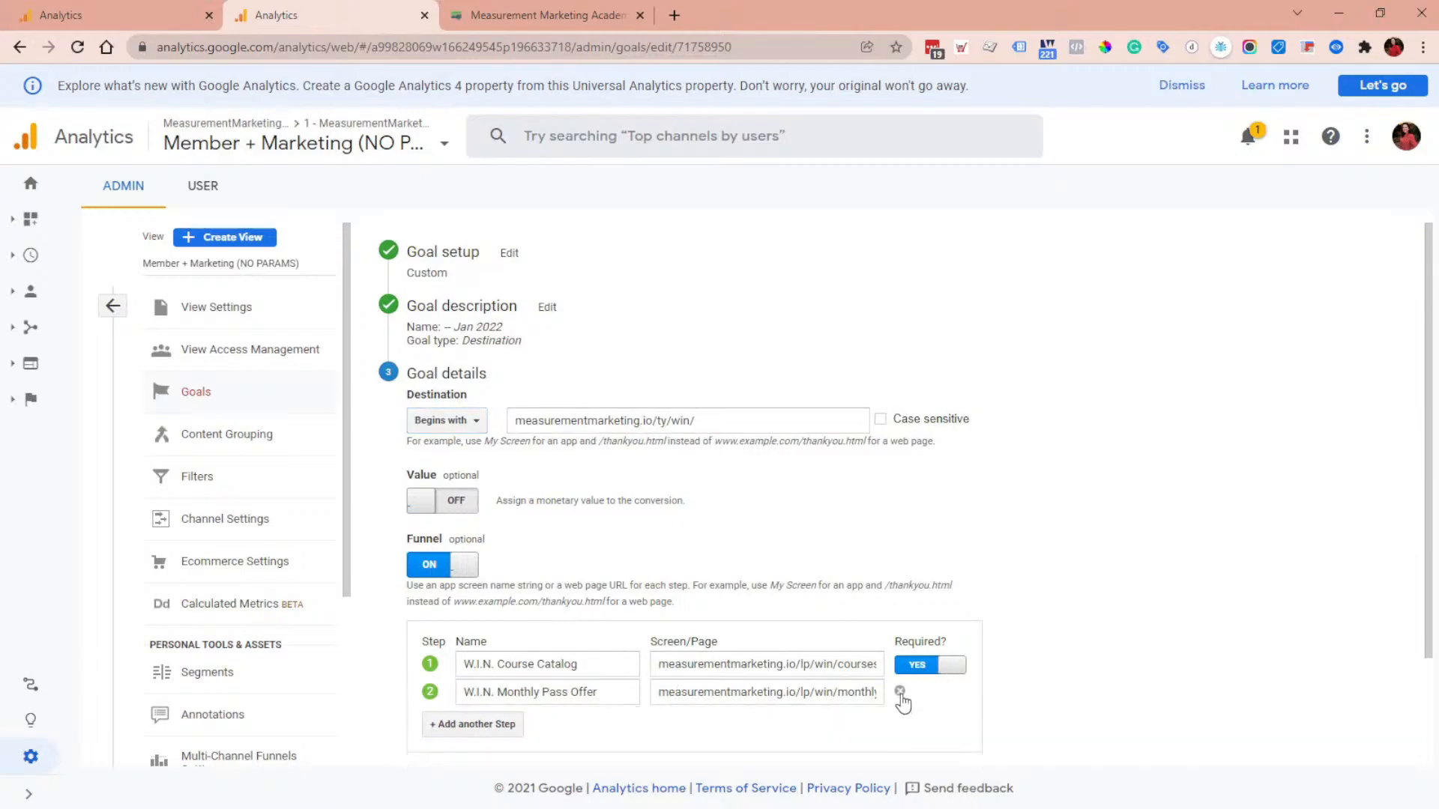
left_click(900, 692)
left_click(915, 673)
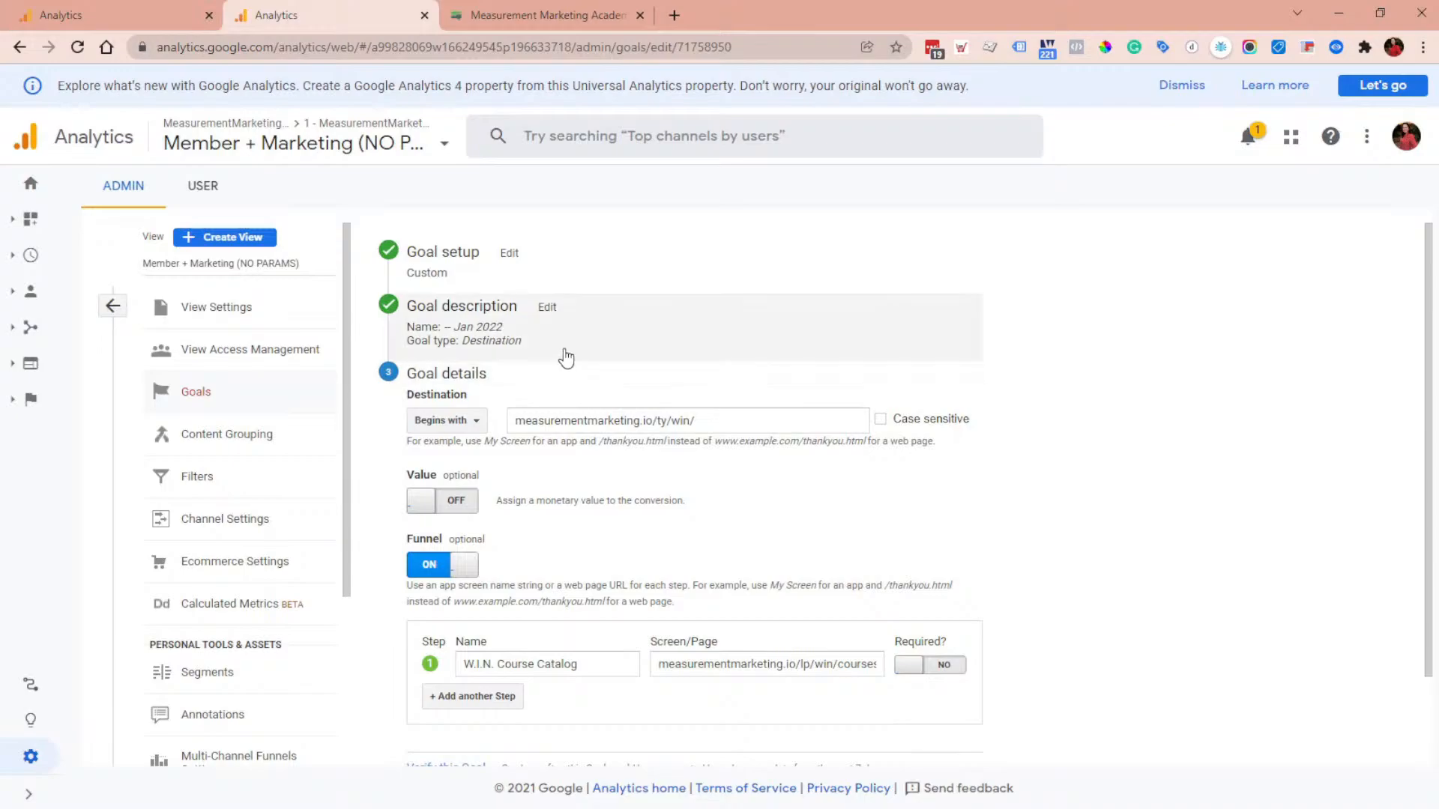
left_click(436, 571)
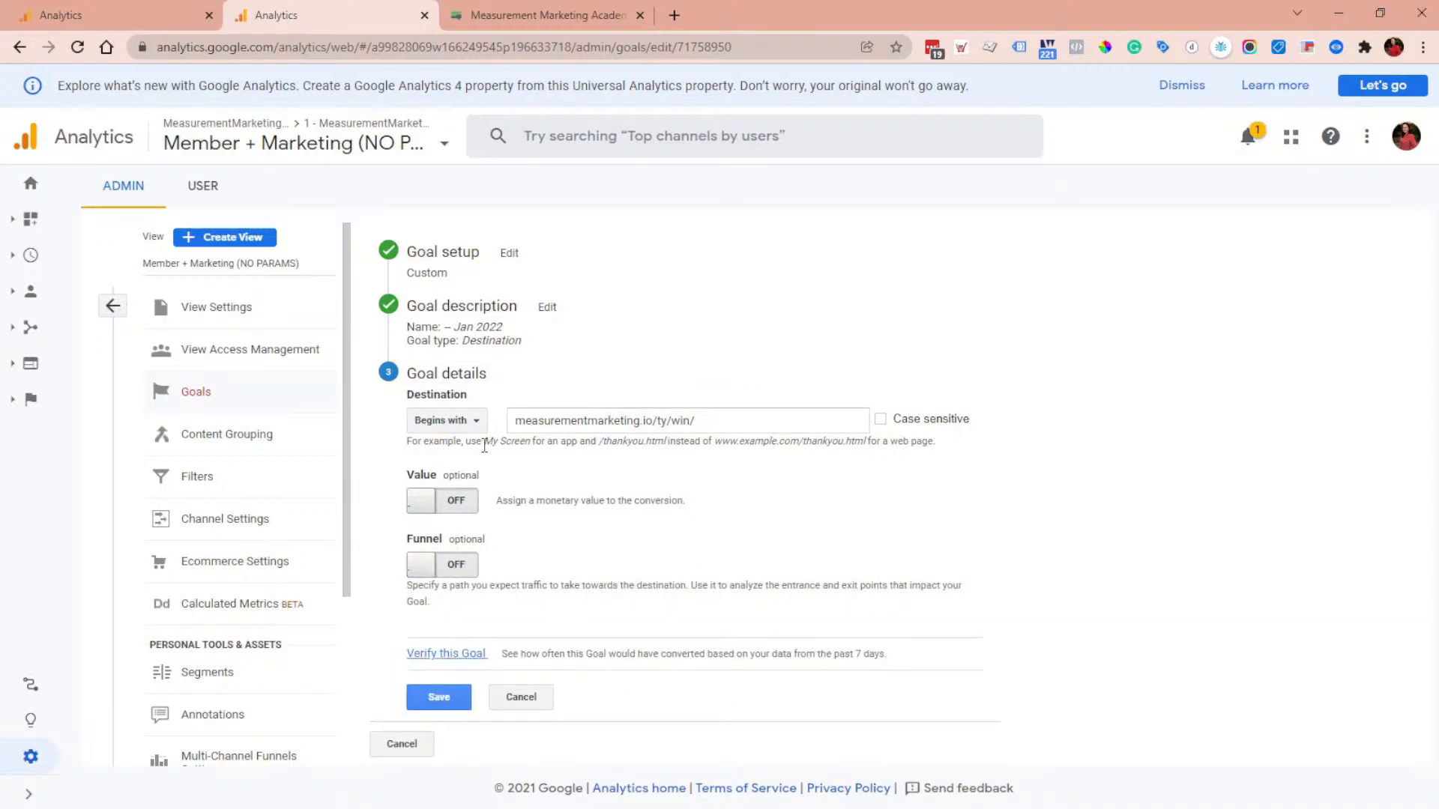
Step: Replace the goal destination with the pasted academy membership page address and verify the goal's conversion rate
triple_click(616, 421)
key("ctrl+v")
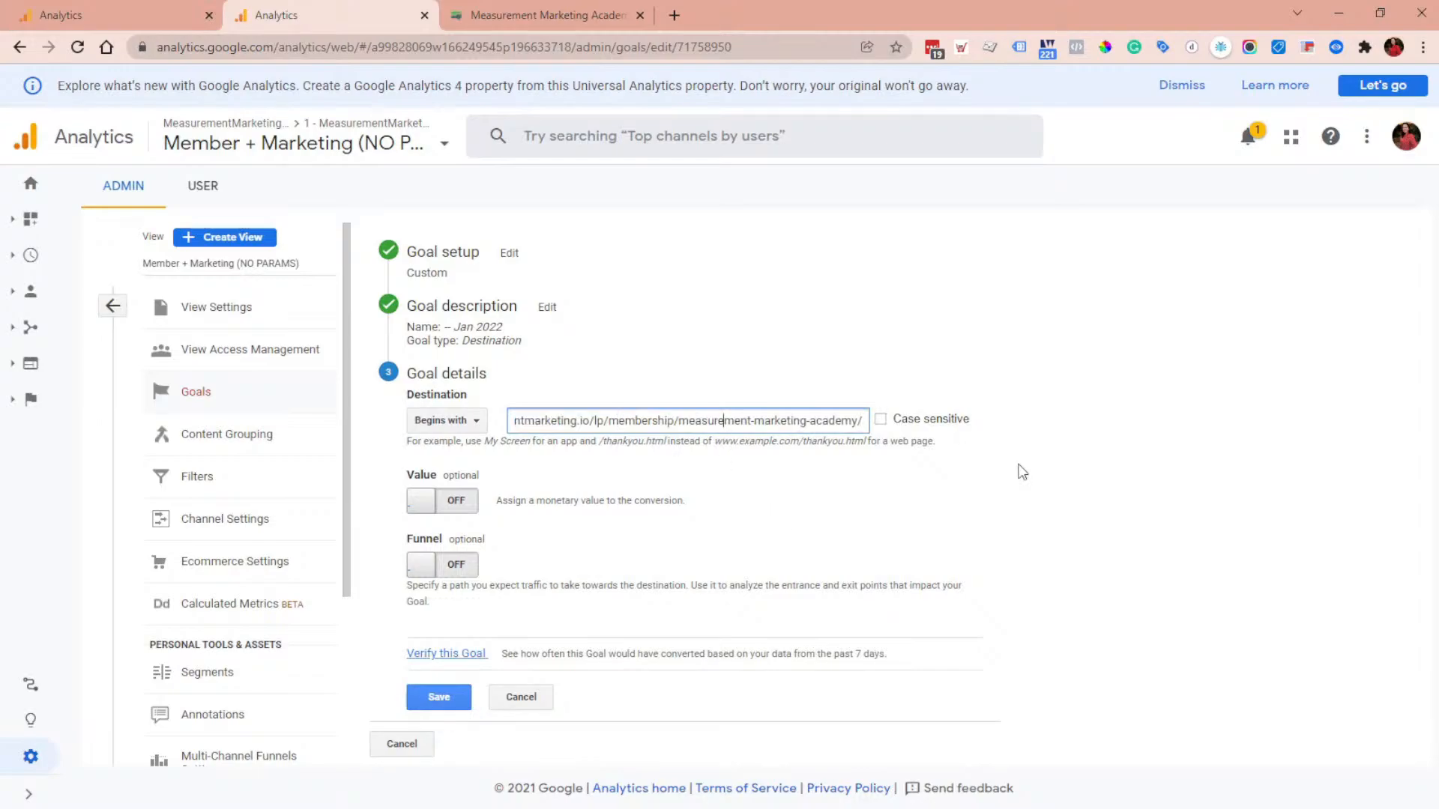
key("Home")
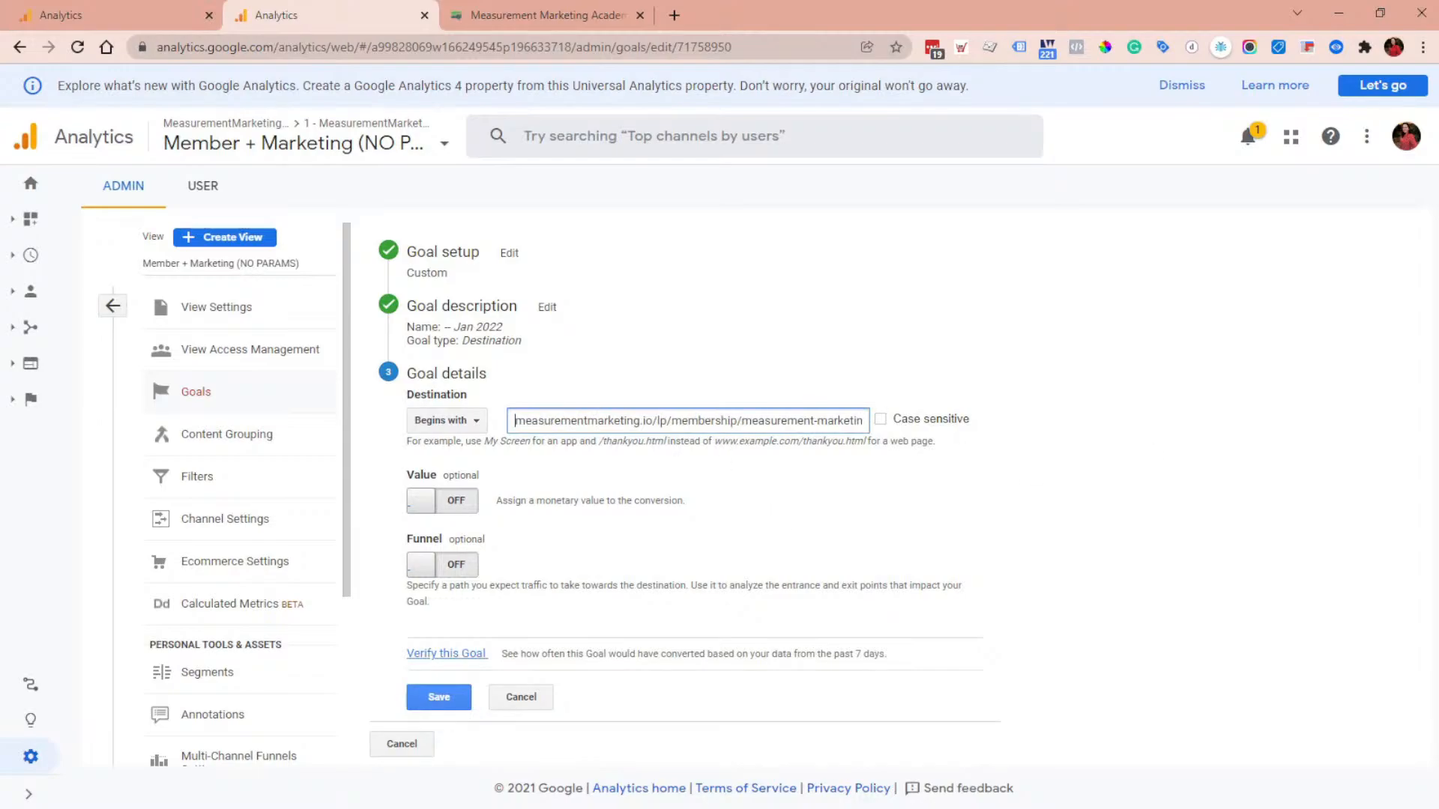
left_click(684, 674)
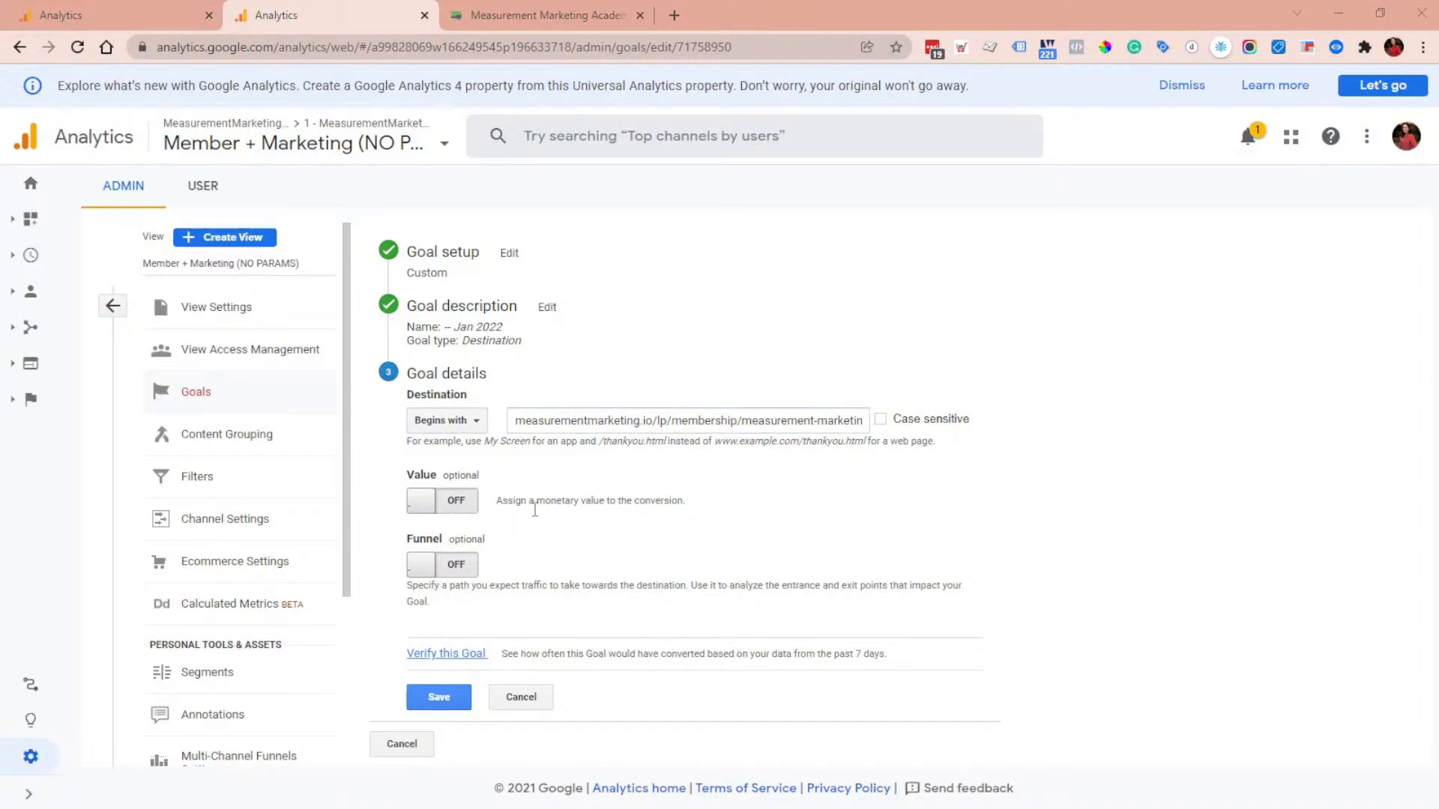
left_click(460, 657)
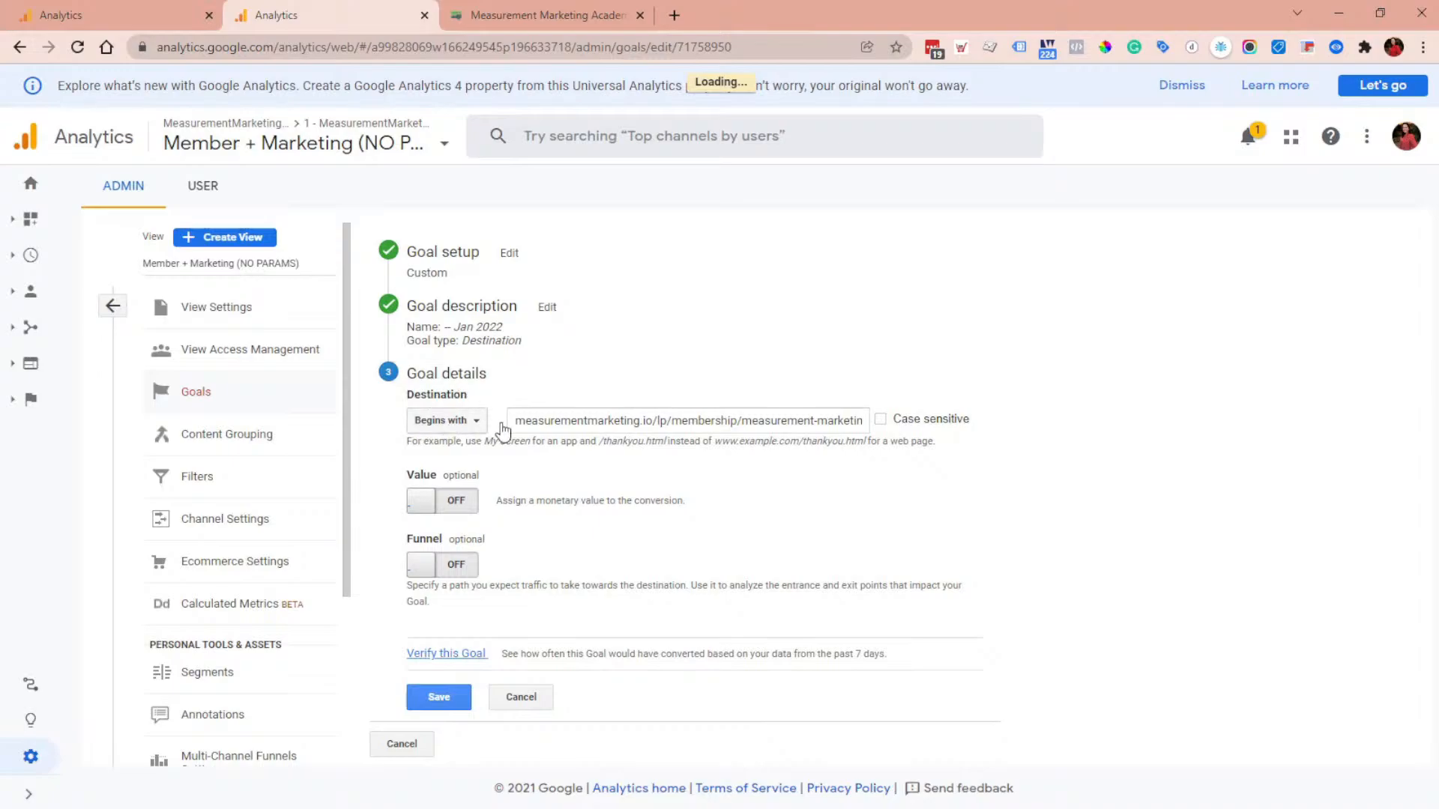
left_click_drag(590, 654, 513, 650)
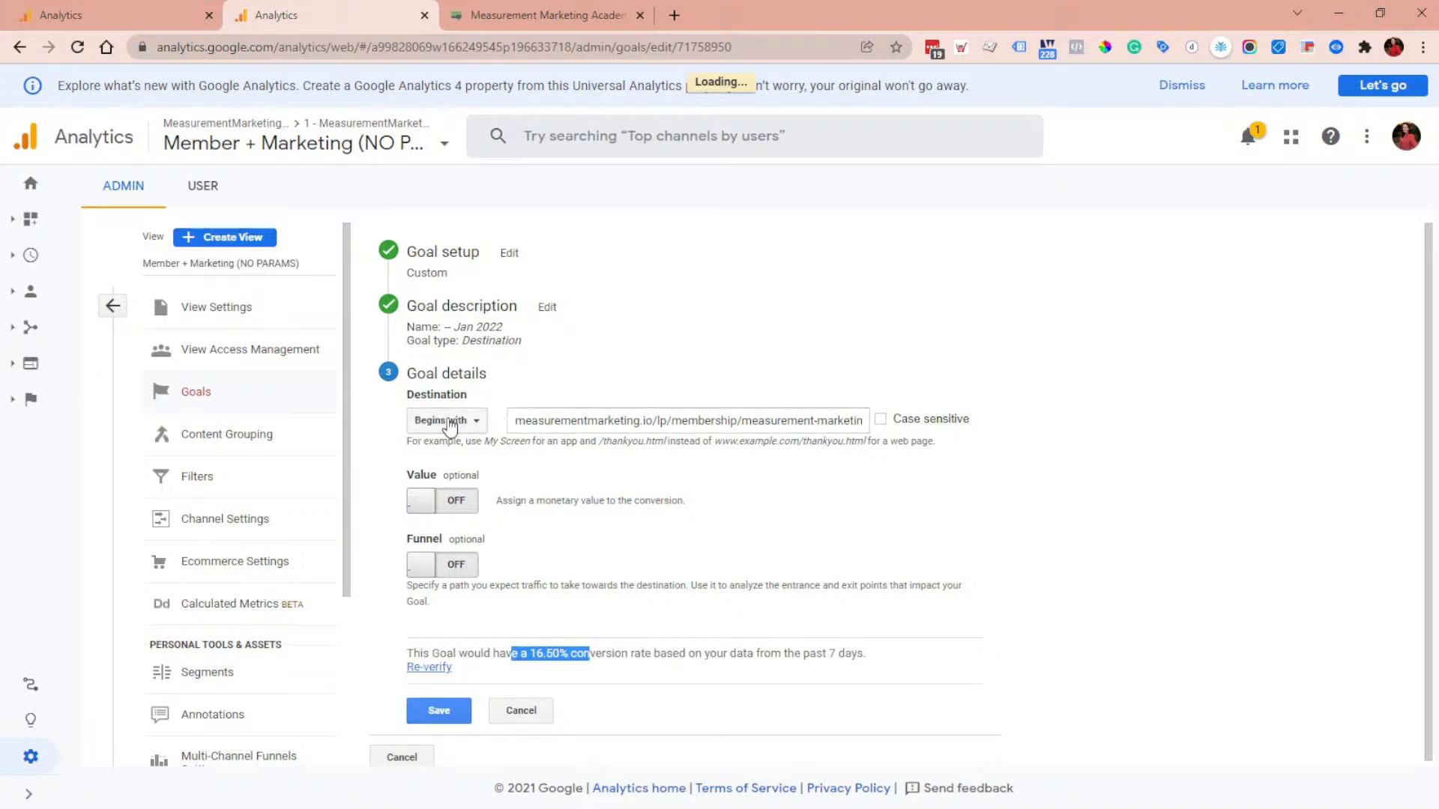
Step: Inspect the destination address and browse the list of available views
left_click_drag(604, 420, 919, 426)
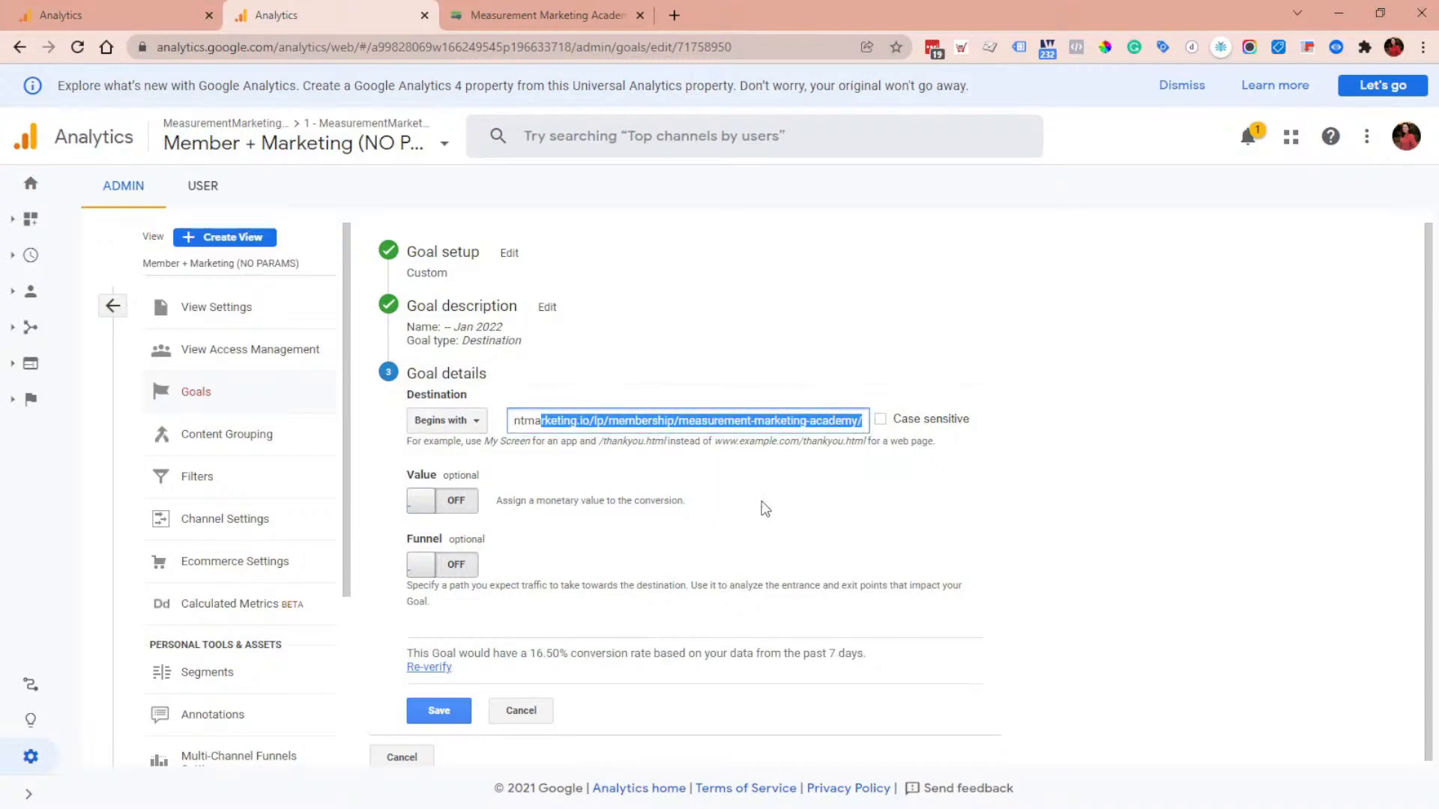
left_click(675, 413)
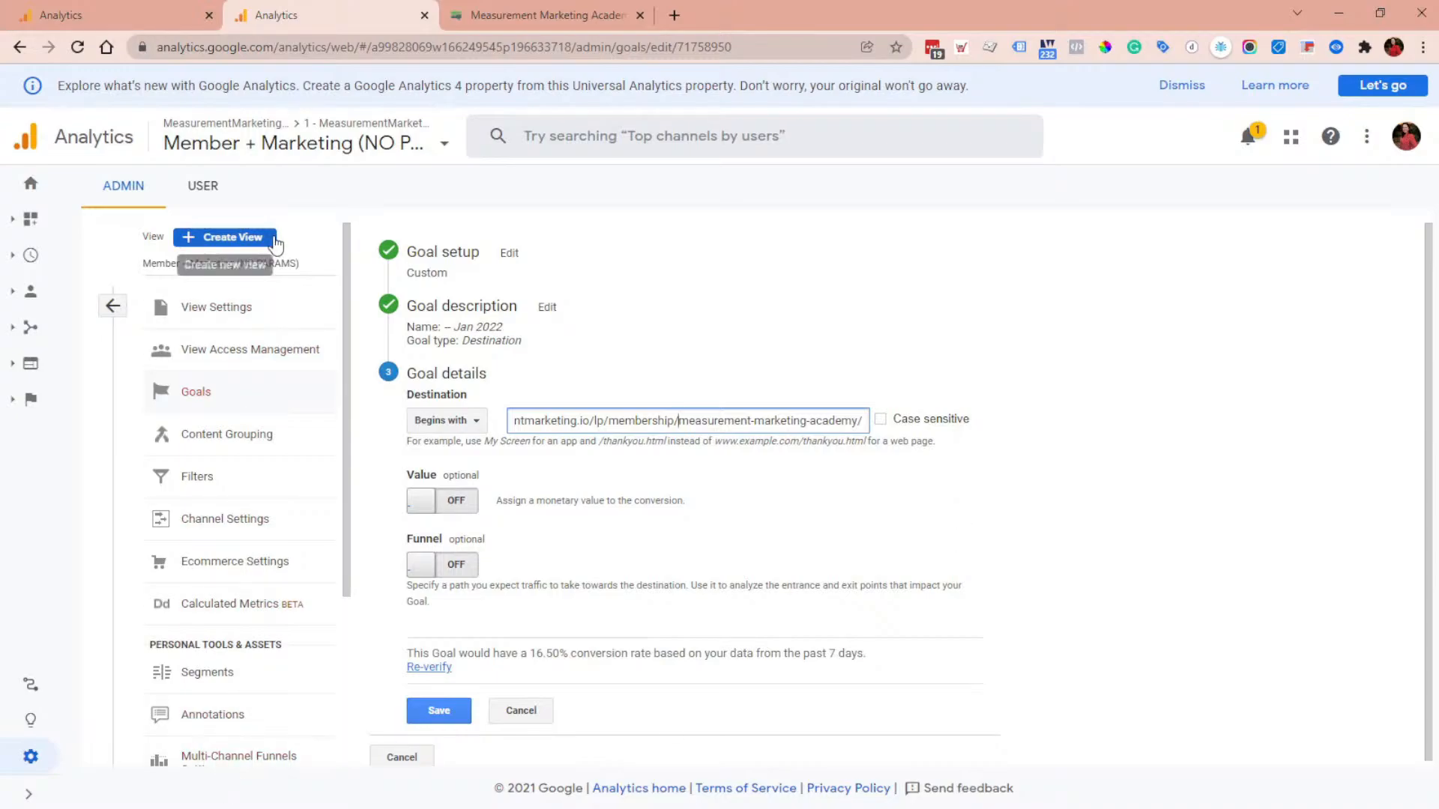
left_click(264, 263)
scroll(399, 377, "down", 10)
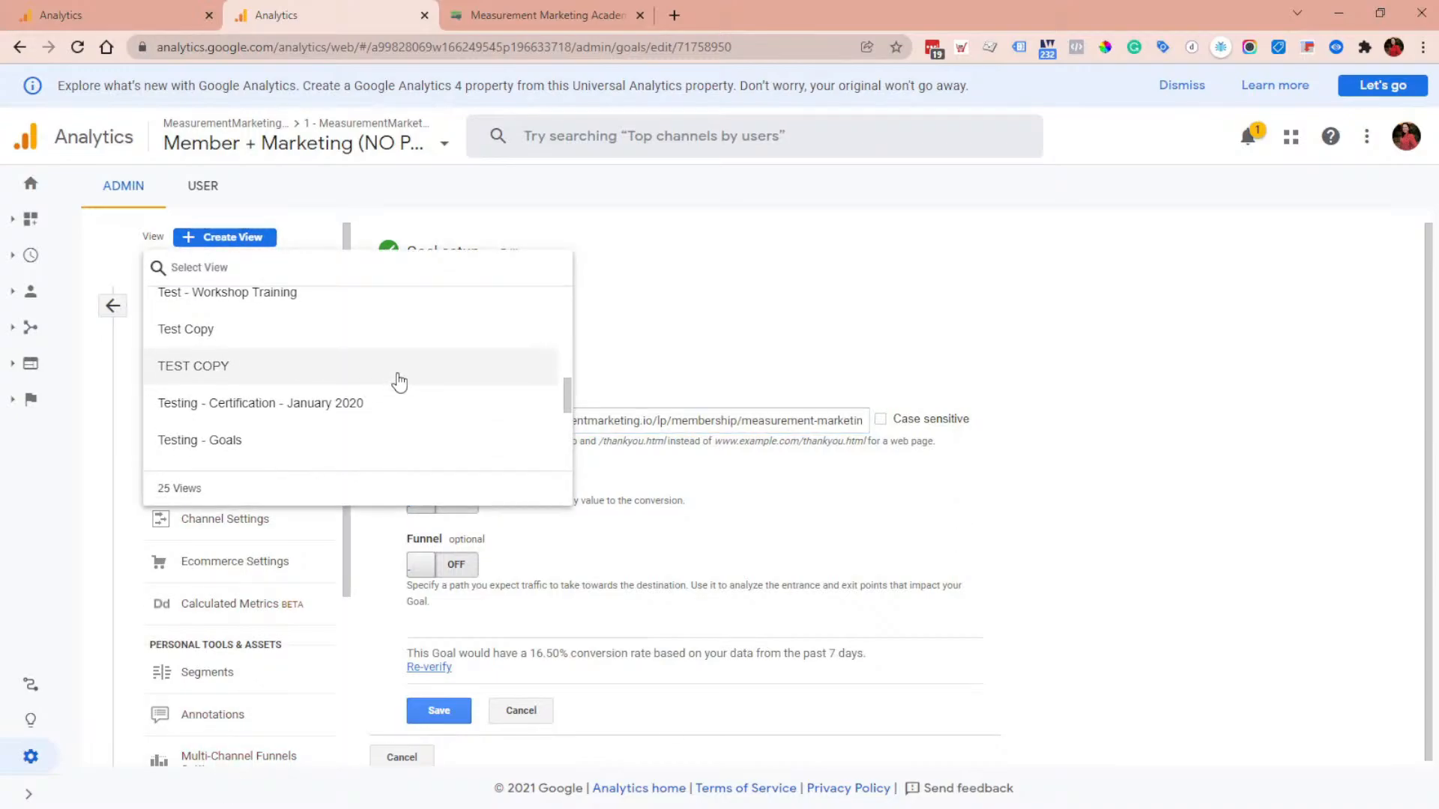
left_click(853, 538)
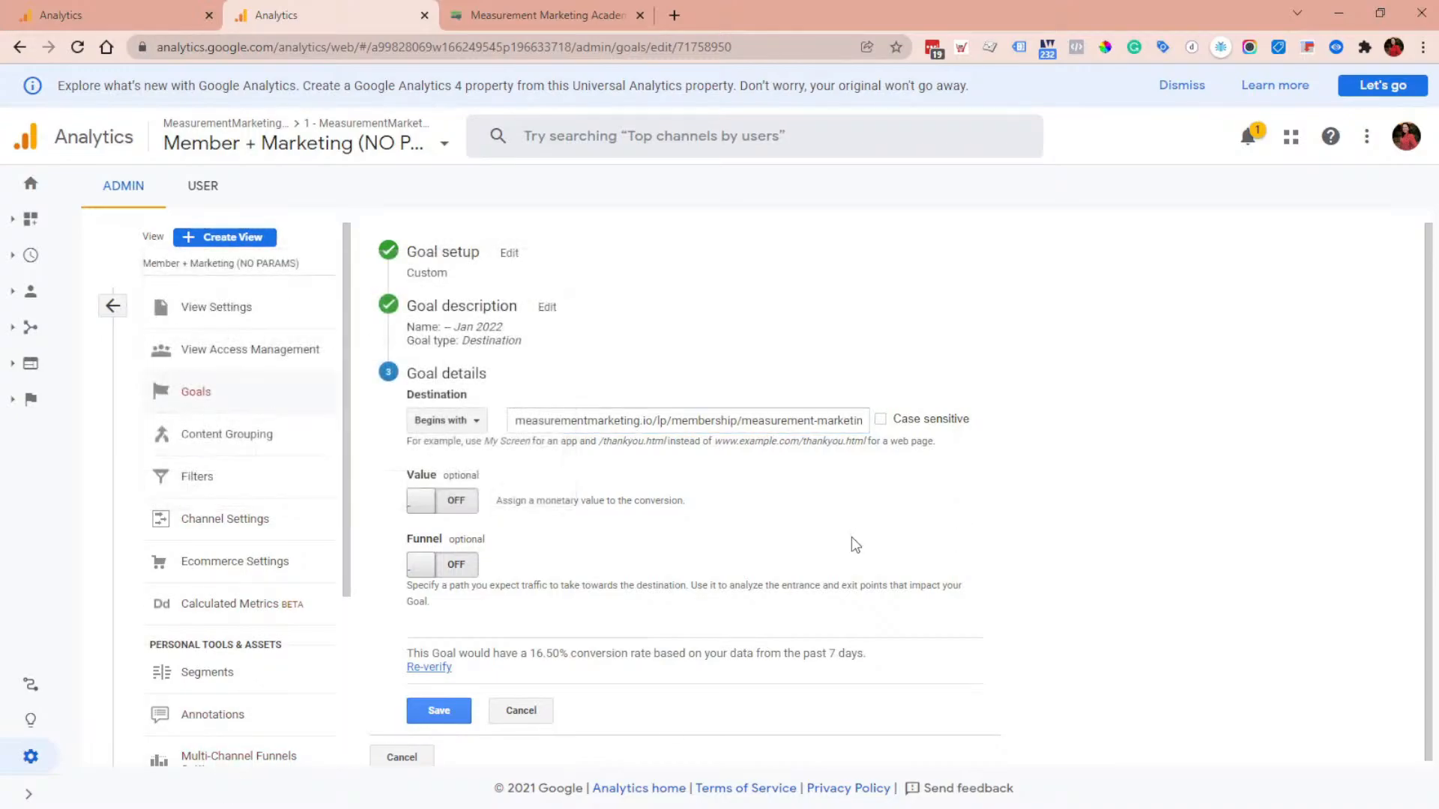
Step: Open the All Pages report in the Test - Workshop Training tab and set its date range to Last 7 days
left_click(73, 10)
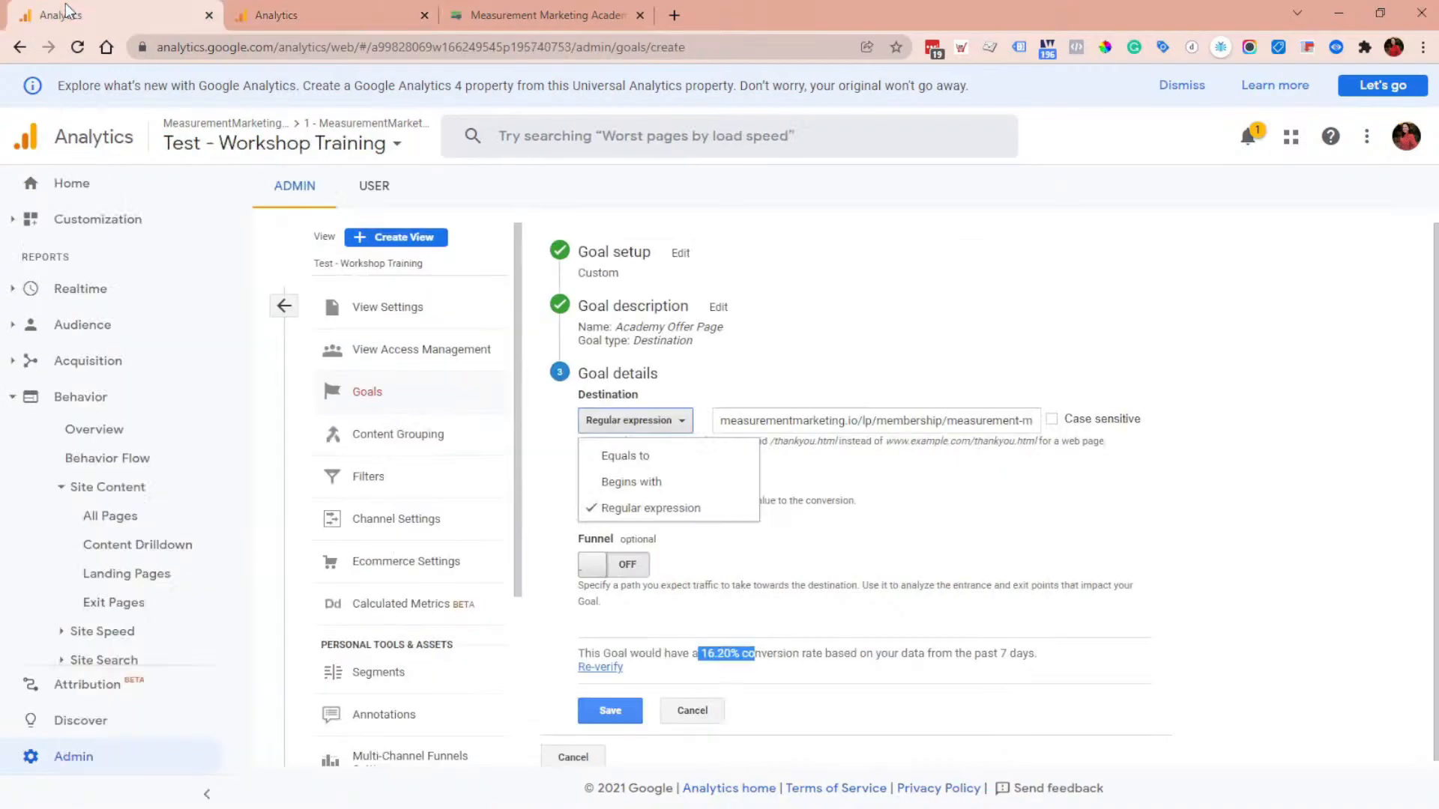
left_click(106, 516)
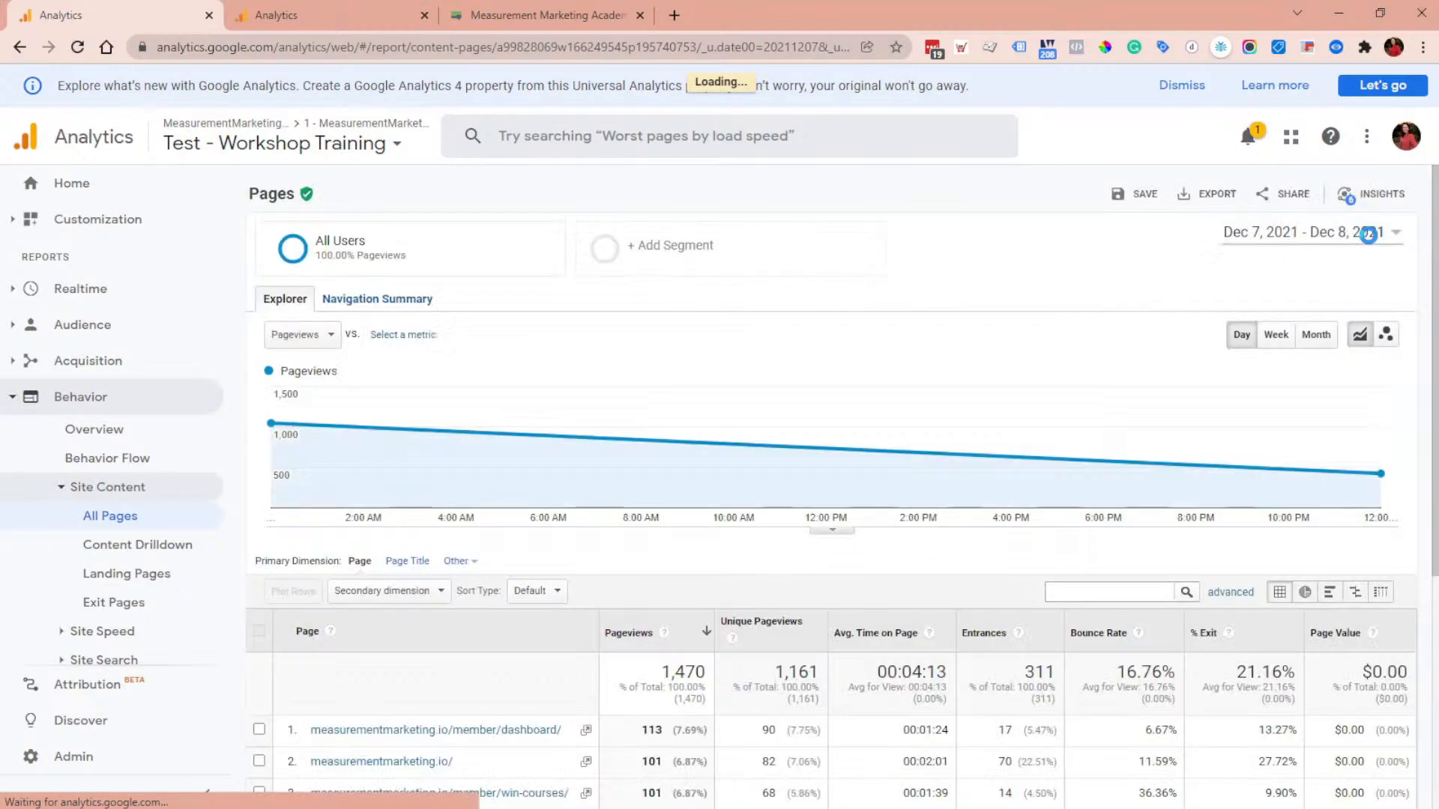
left_click(1368, 235)
left_click(1303, 267)
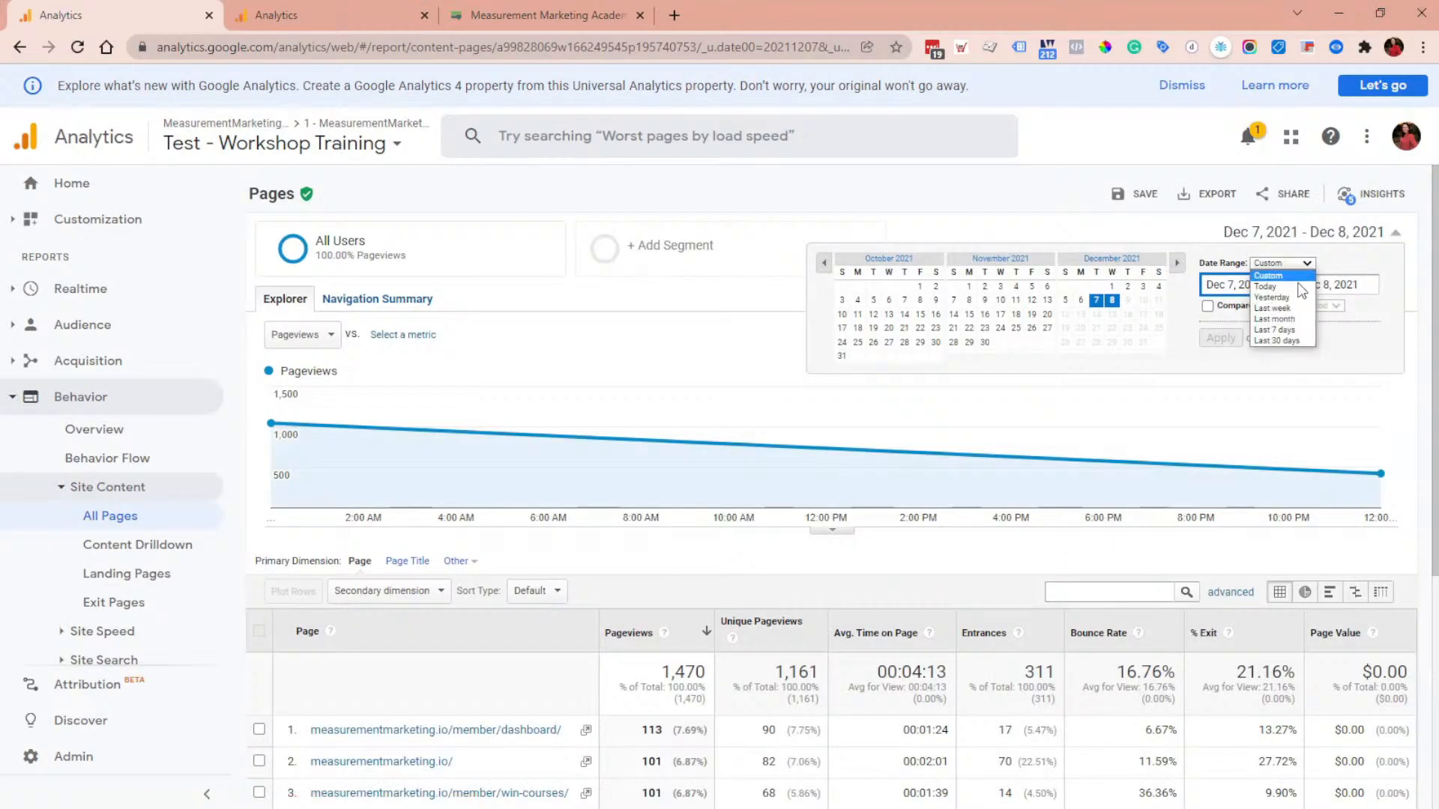
left_click(1300, 330)
left_click(1221, 338)
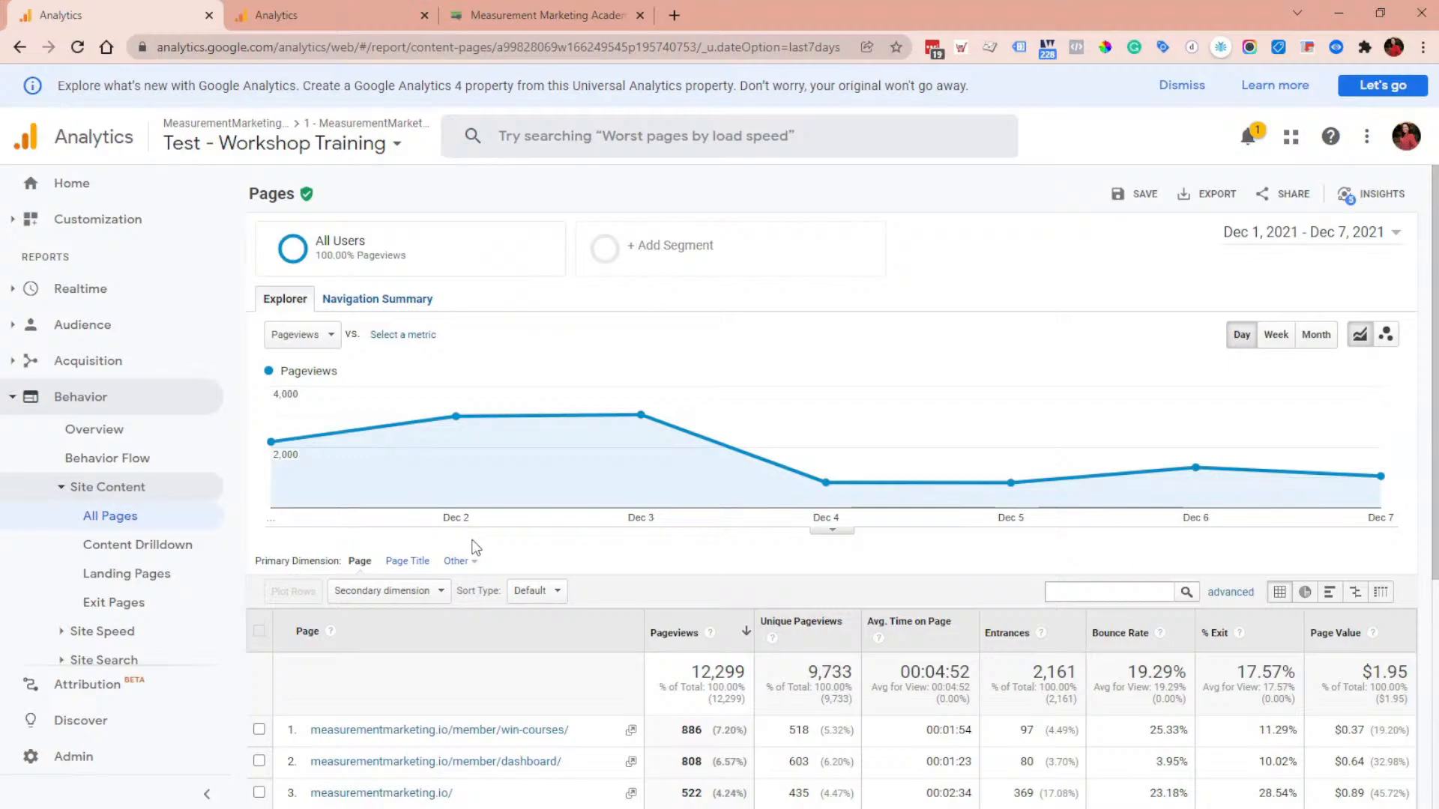
Step: Examine how page addresses are written in the All Pages report
scroll(475, 547, "down", 2)
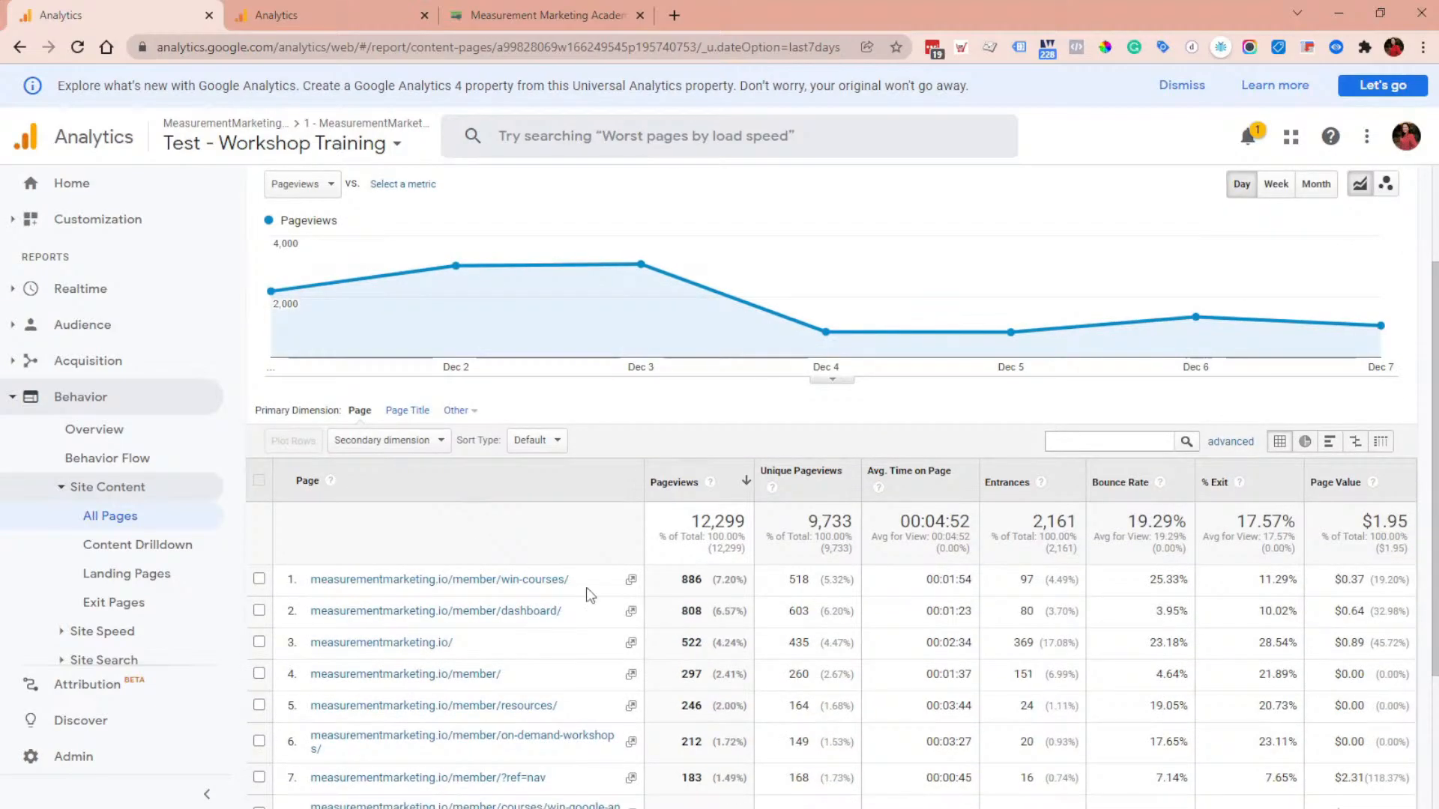
left_click_drag(304, 579, 453, 582)
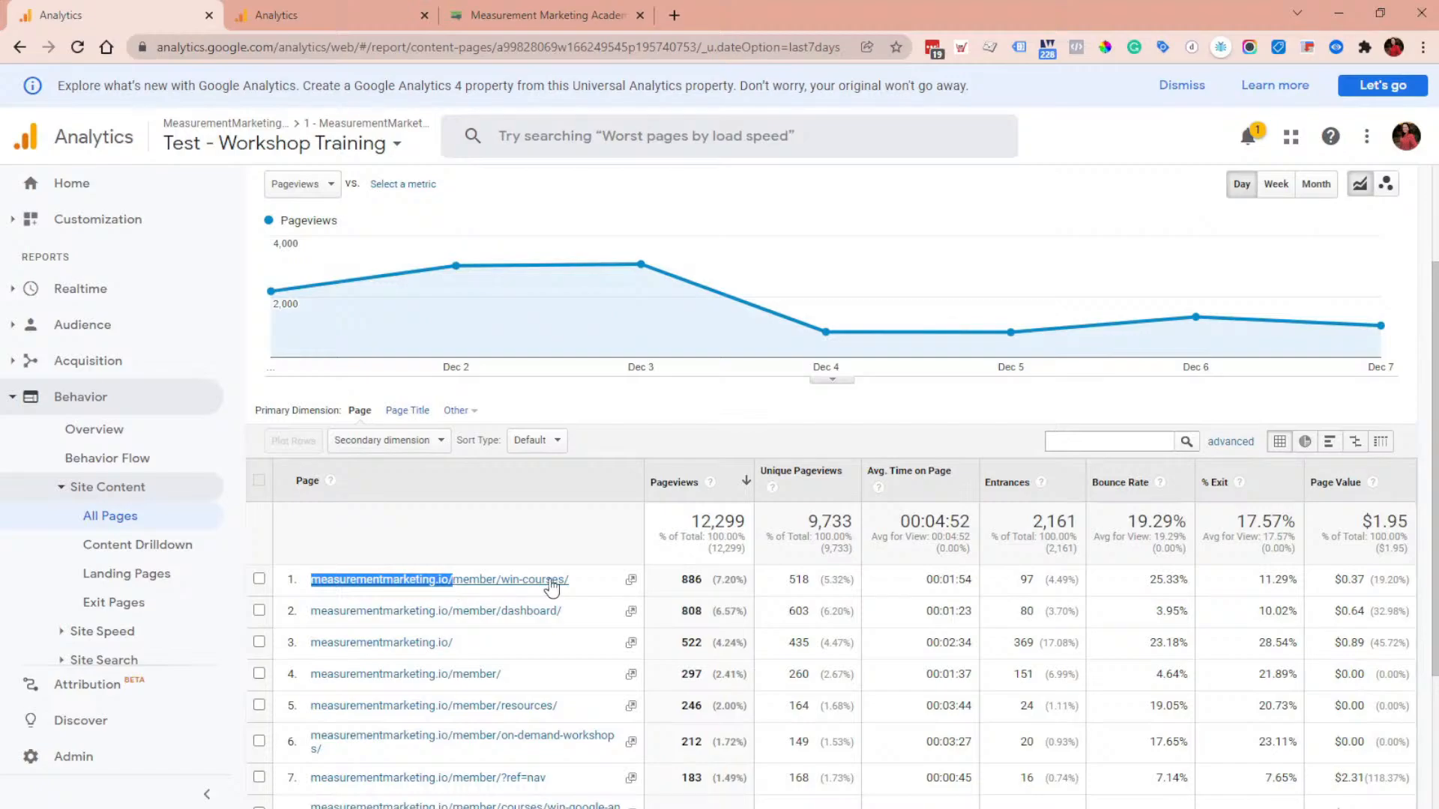
left_click_drag(586, 581, 458, 580)
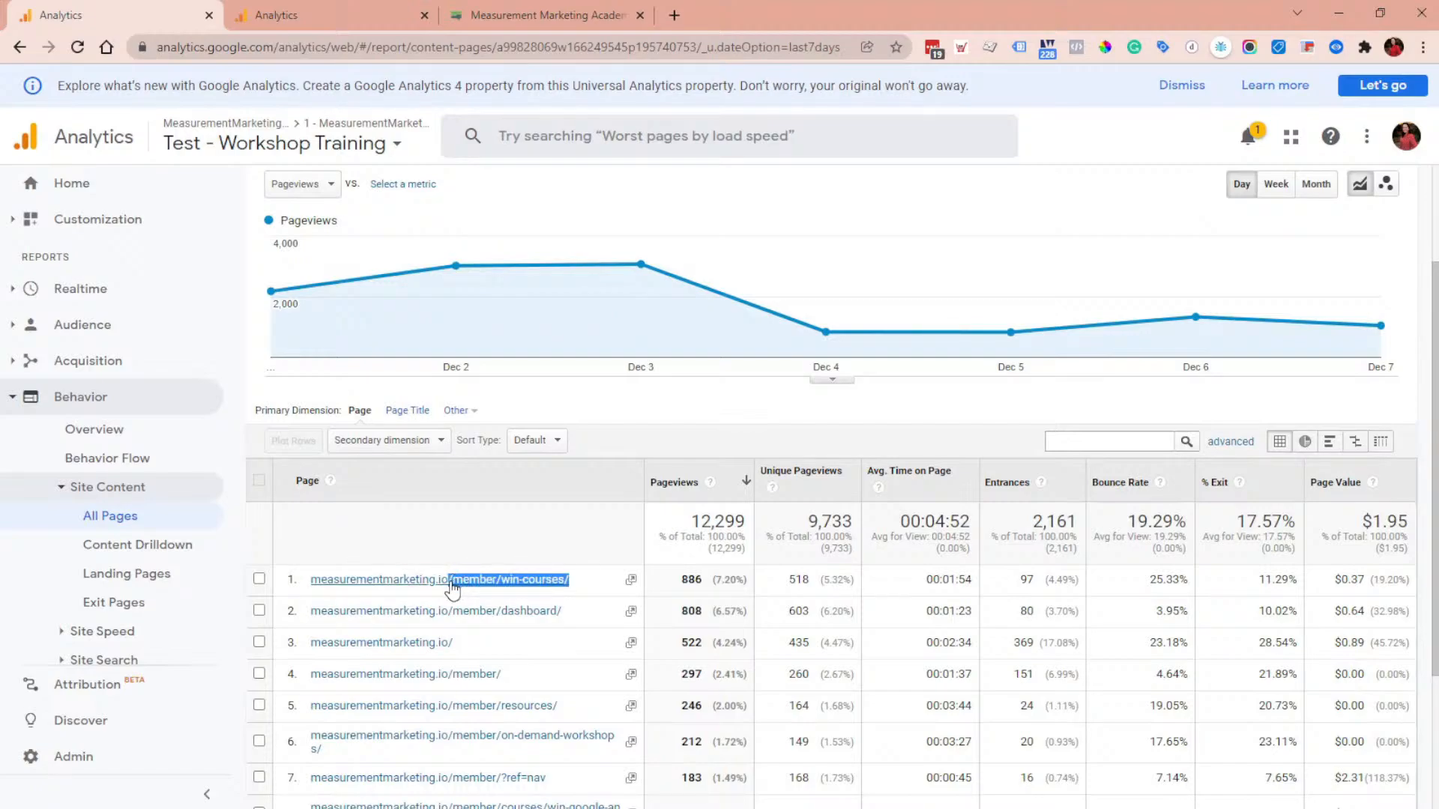
left_click(454, 583)
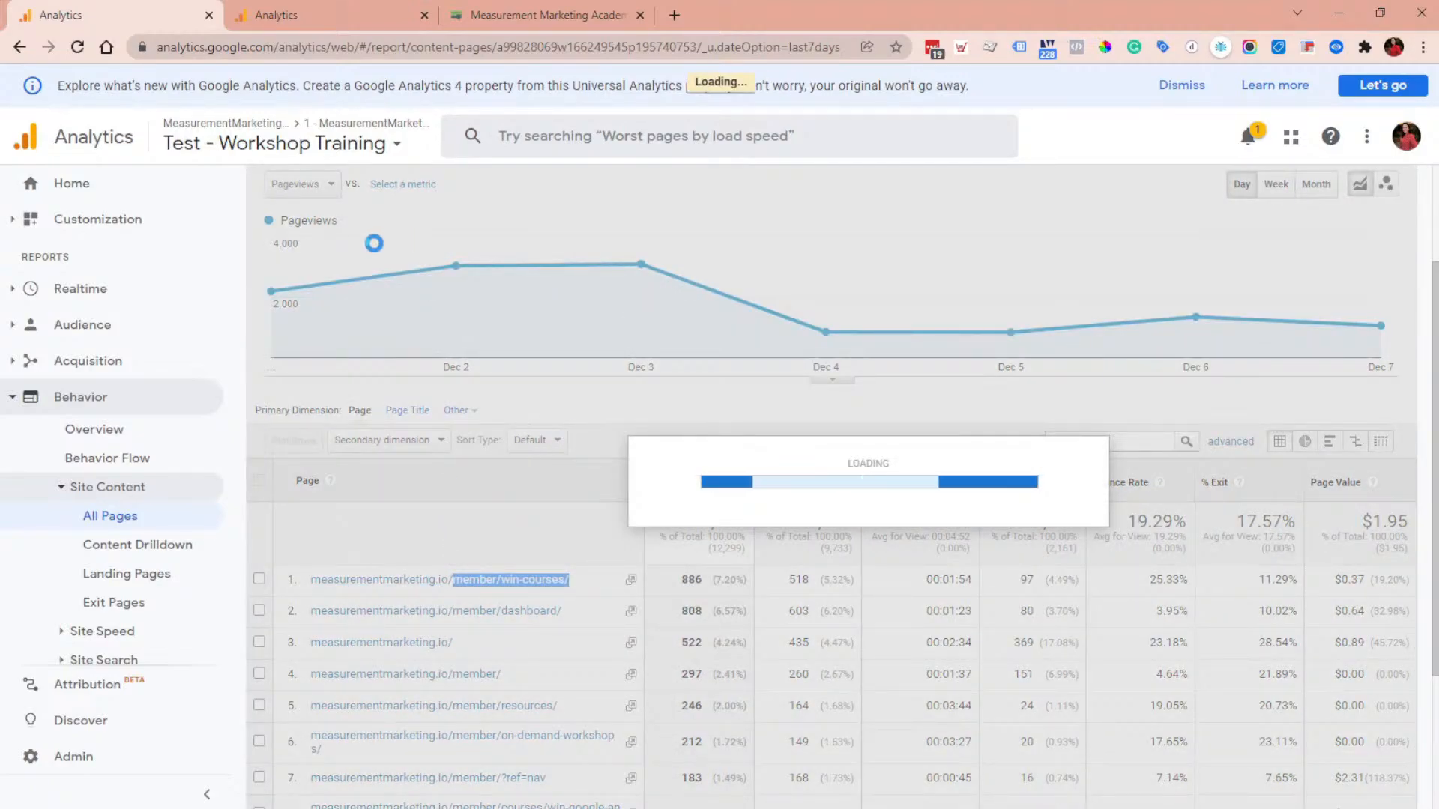
scroll(372, 240, "up", 2)
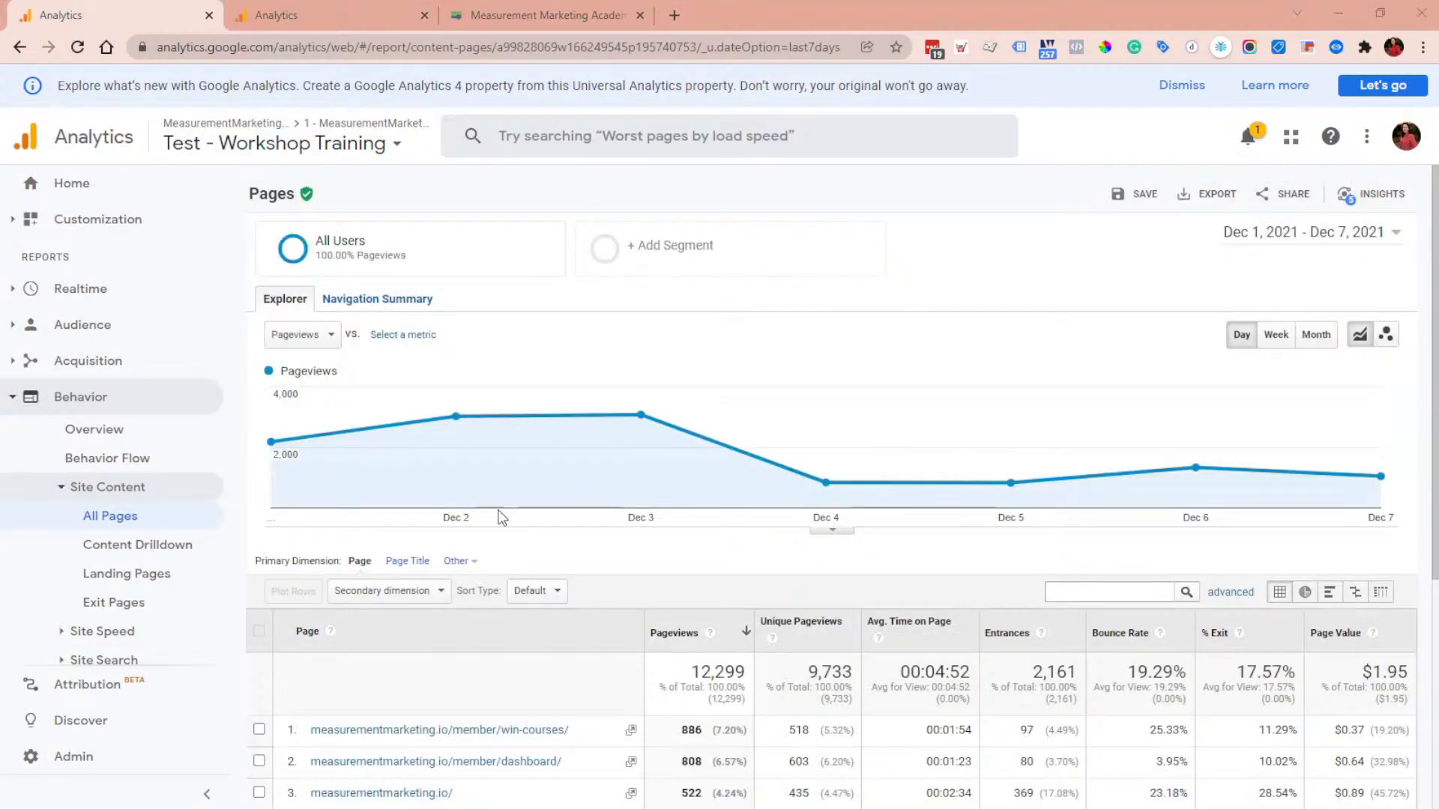
scroll(509, 539, "down", 2)
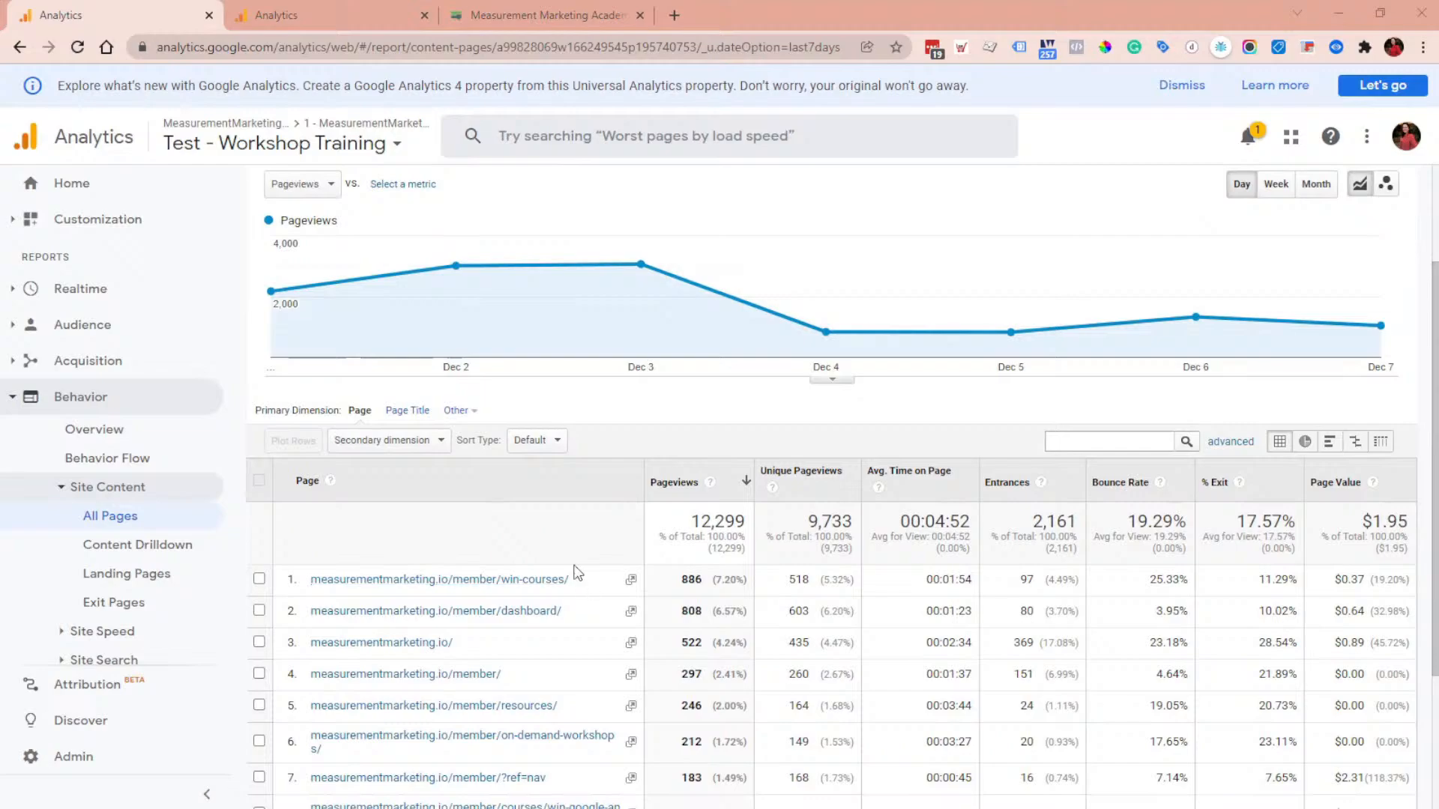
Step: Switch the second tab to the z_Backup Data DNU view and open its All Pages report
left_click(289, 9)
left_click(283, 258)
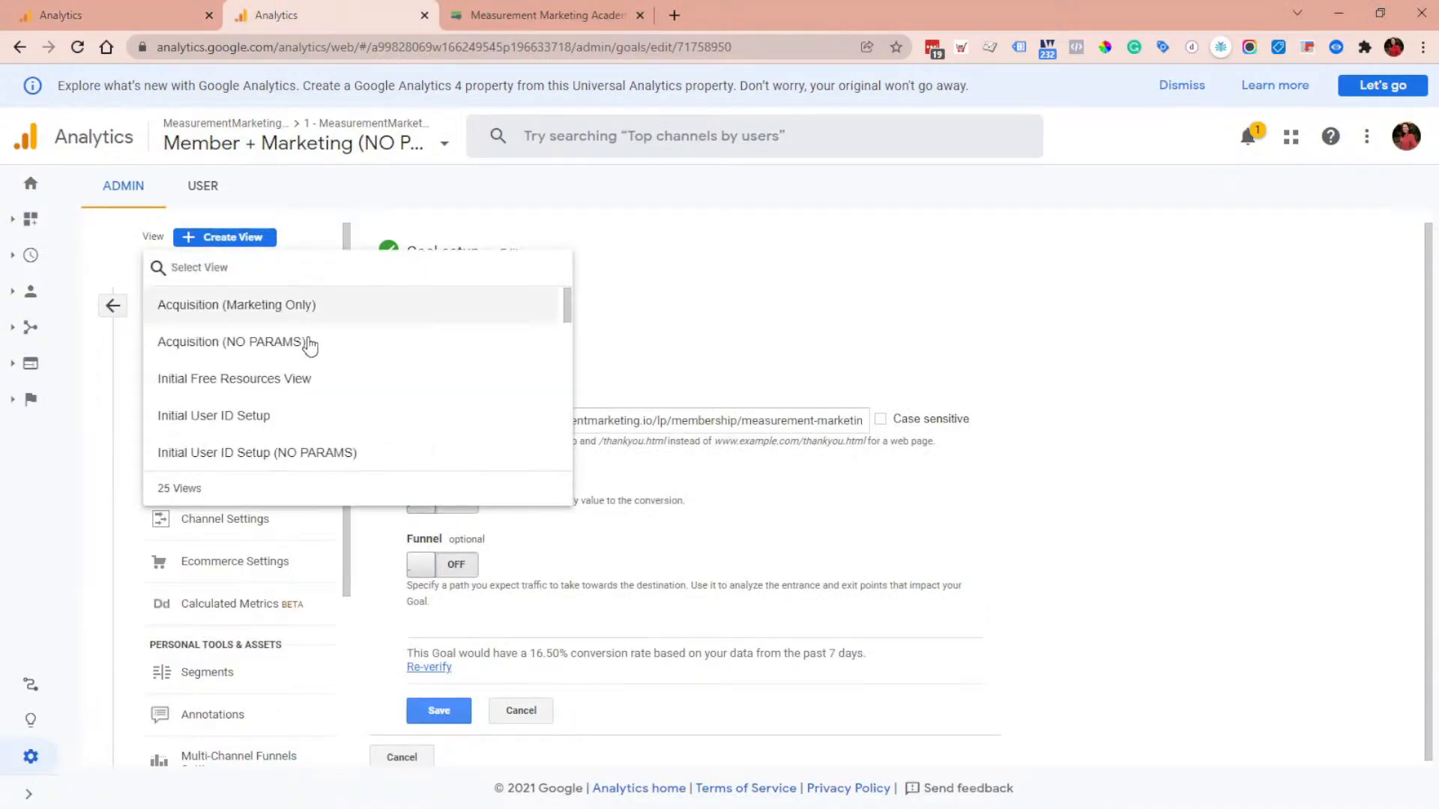
scroll(337, 390, "down", 10)
left_click(373, 417)
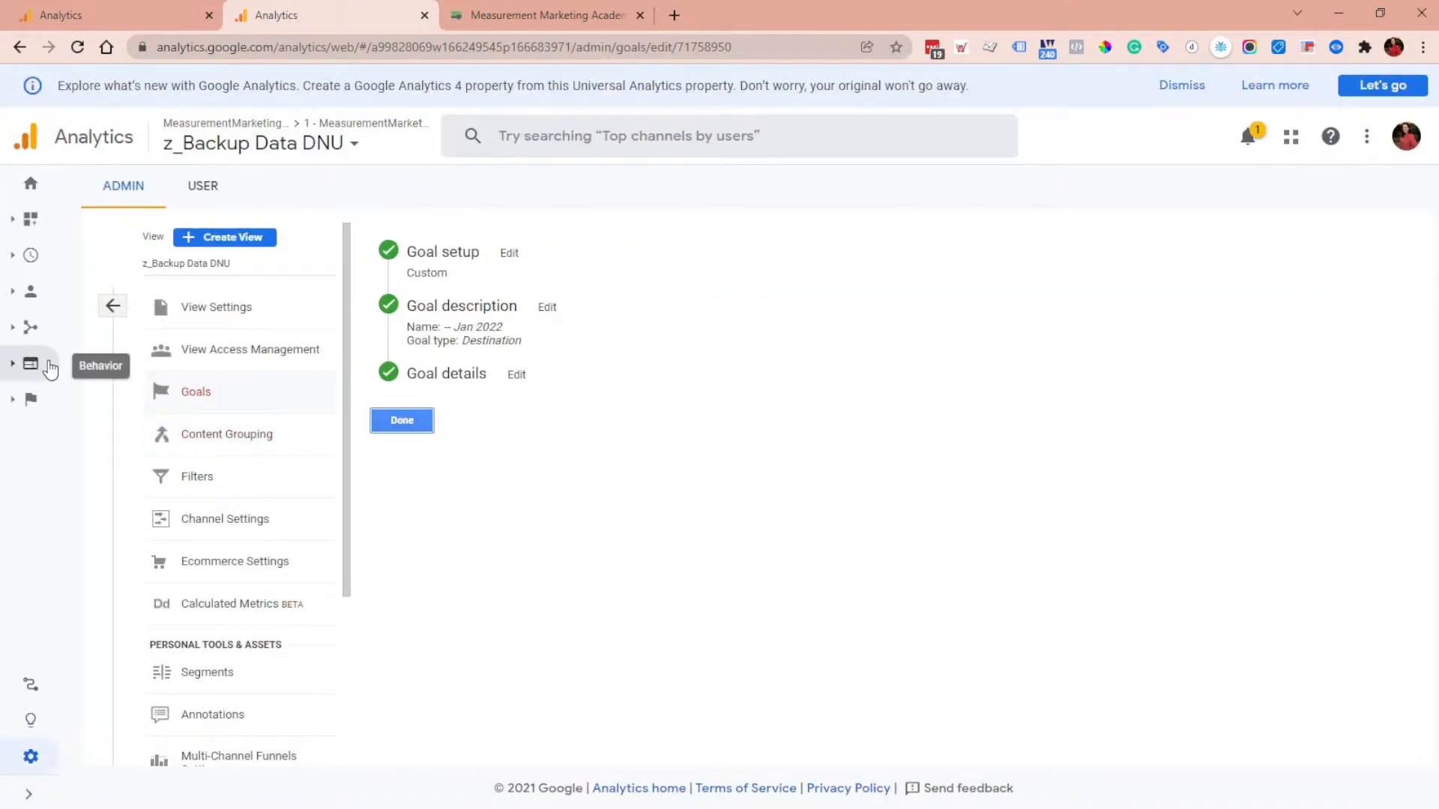
left_click(50, 368)
left_click(105, 487)
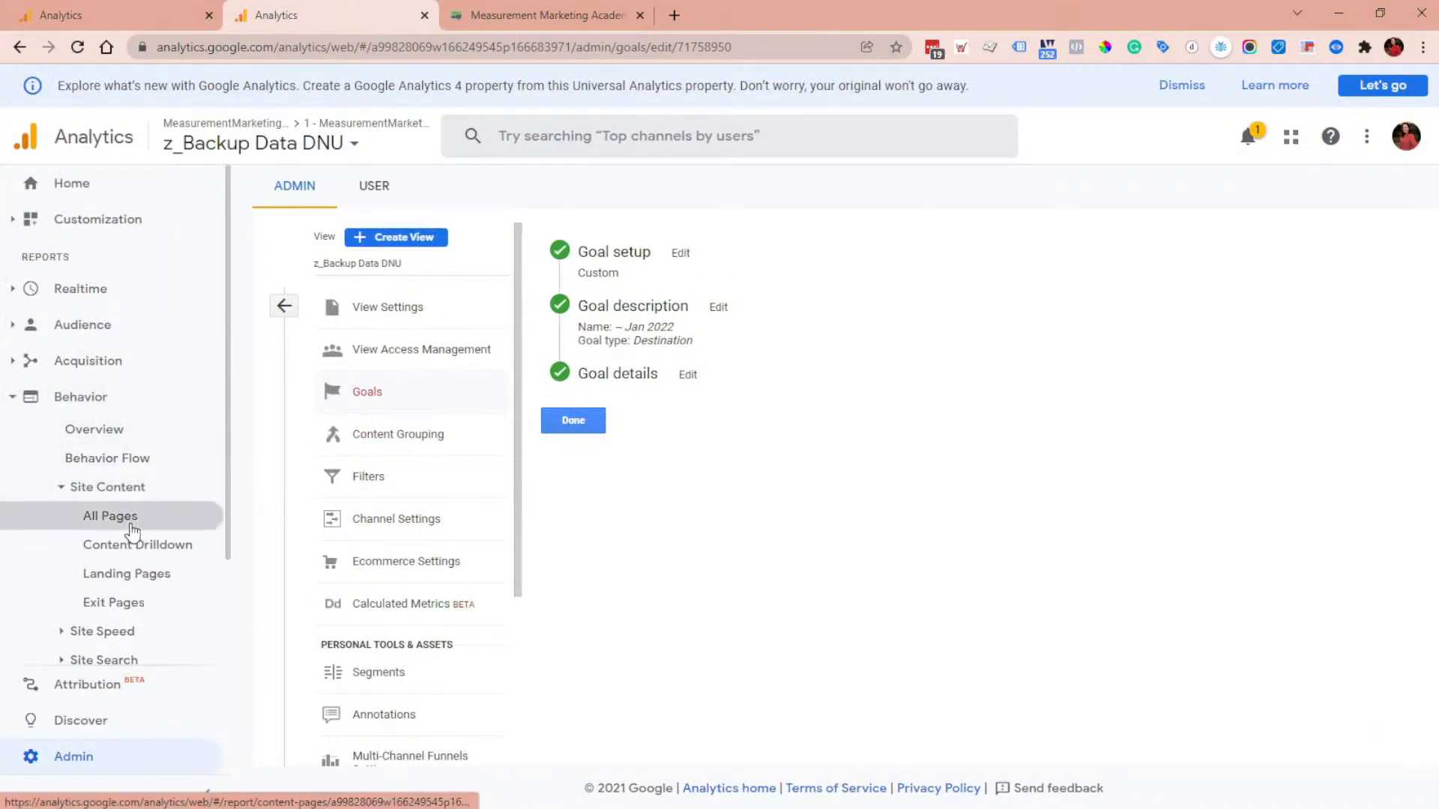
left_click(113, 516)
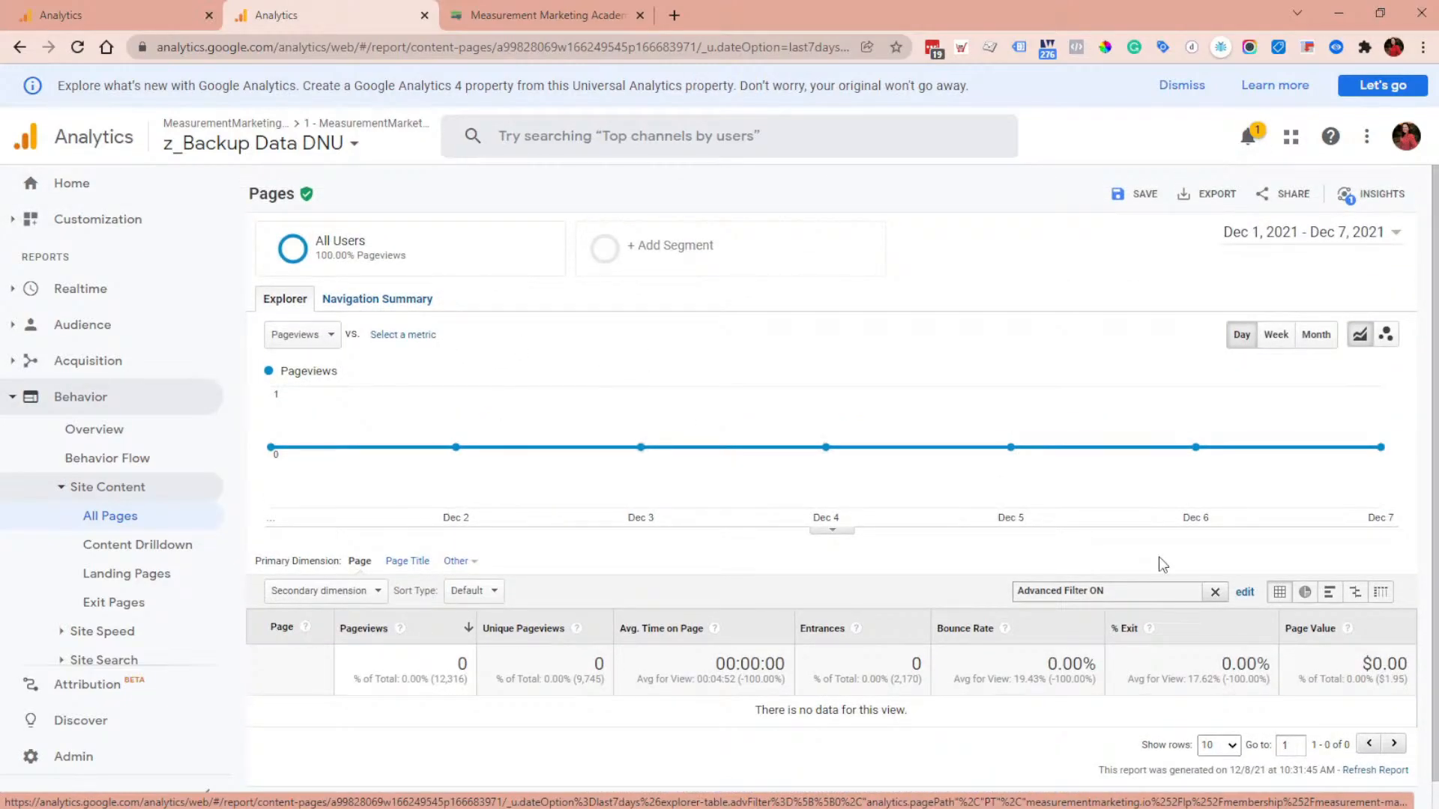
Step: Clear the report's advanced filter and locate the academy membership page path in the list
left_click(1215, 592)
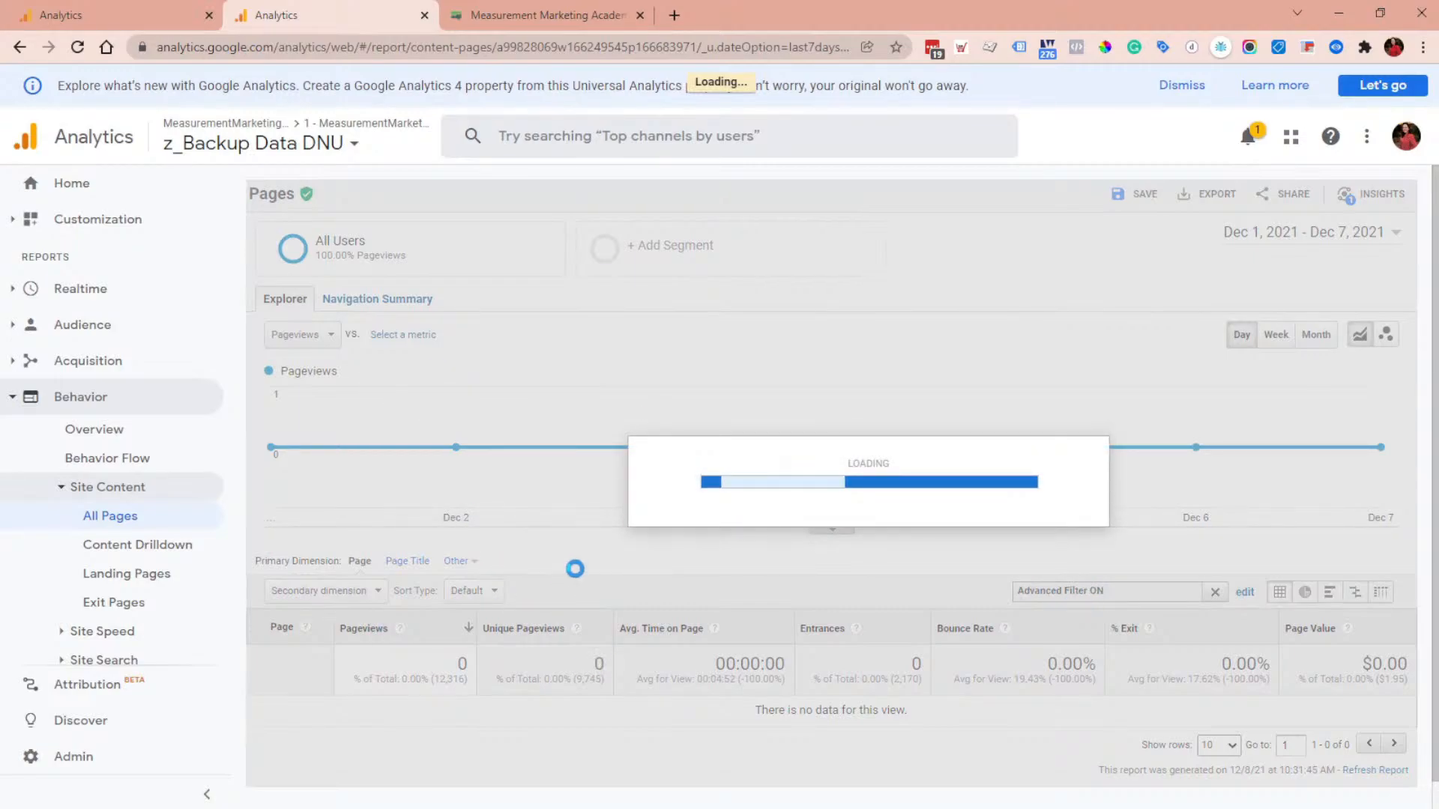
scroll(573, 561, "down", 4)
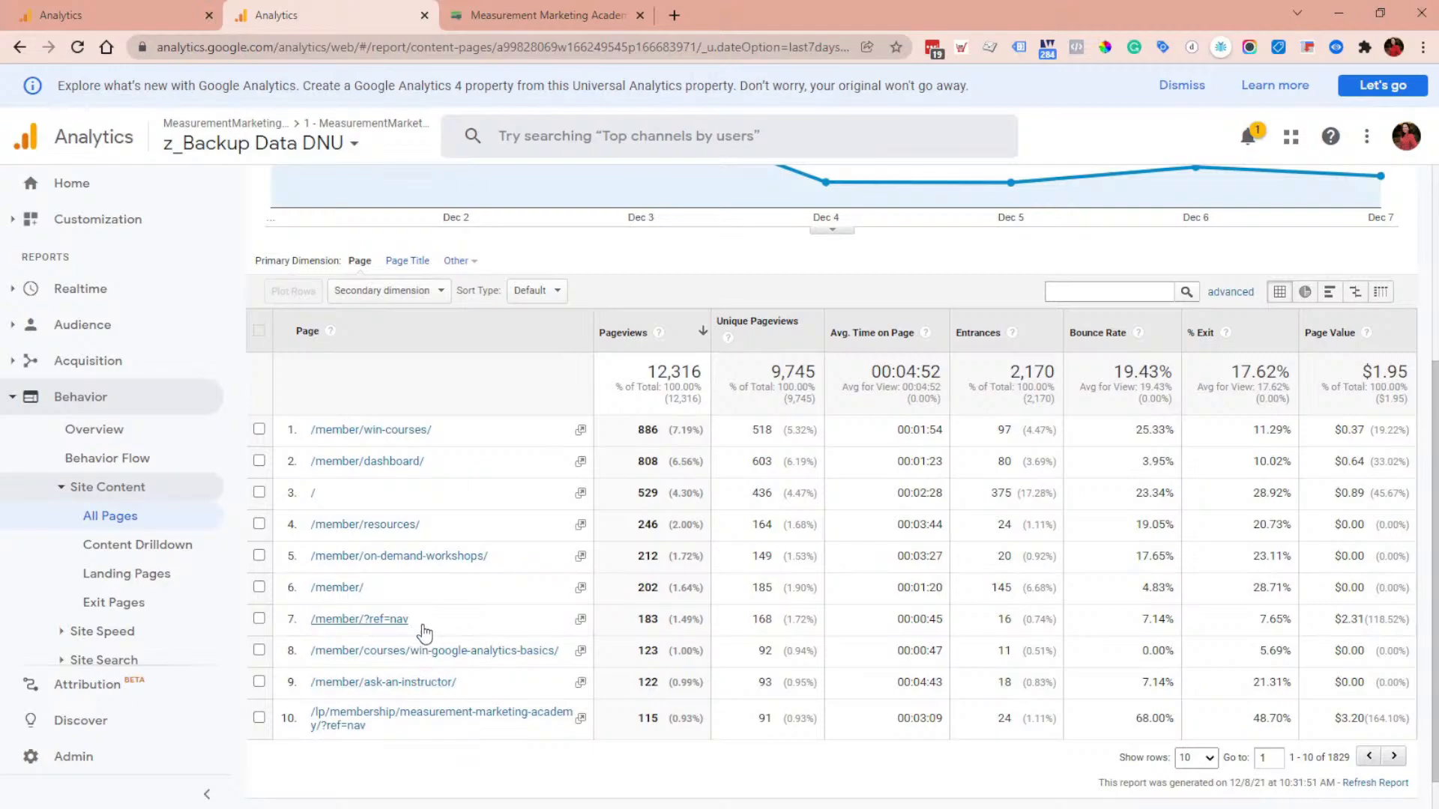
left_click_drag(413, 621, 495, 753)
left_click(493, 750)
left_click_drag(316, 716, 325, 731)
key("ctrl+c")
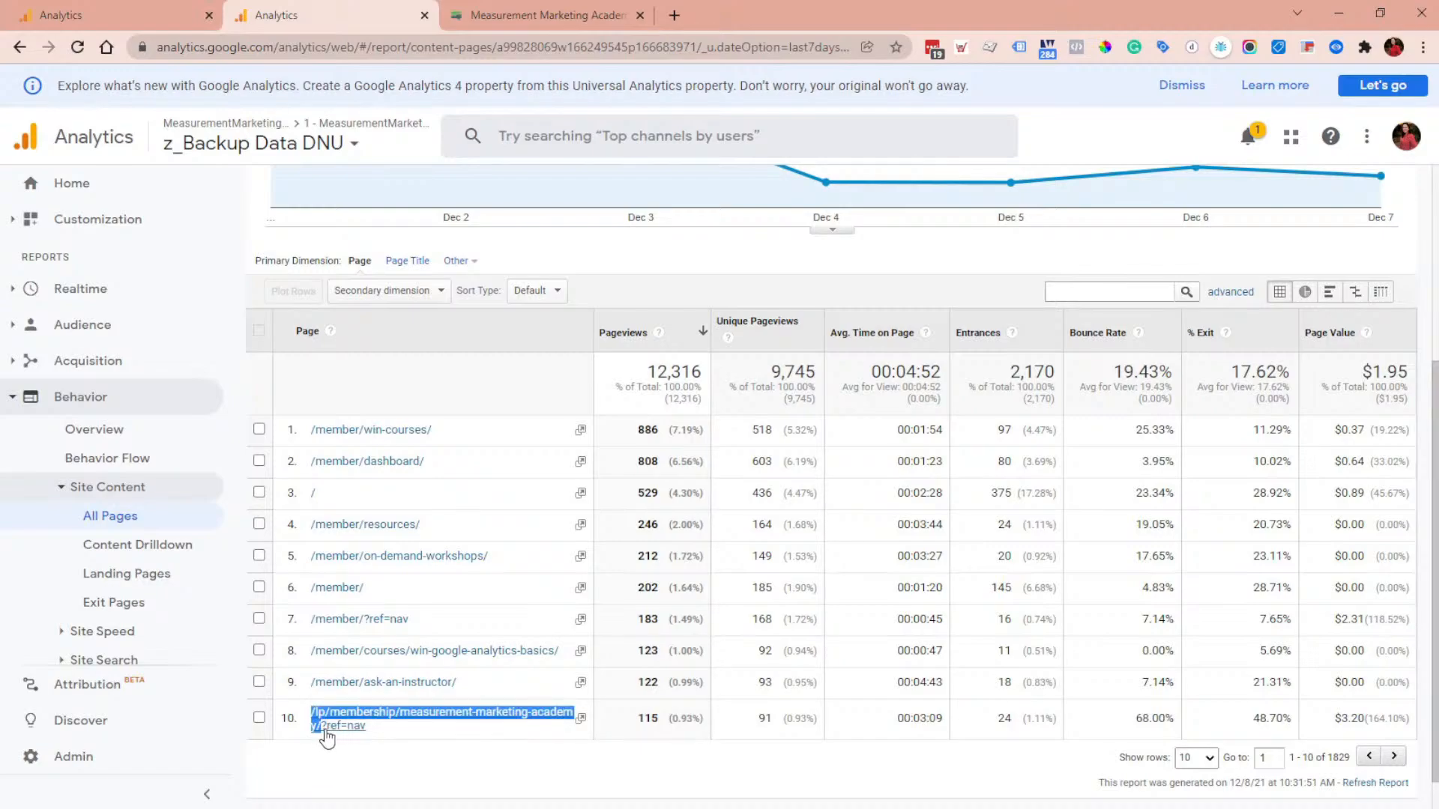
Step: Start a new custom goal from this view's Admin Goals settings
left_click(149, 757)
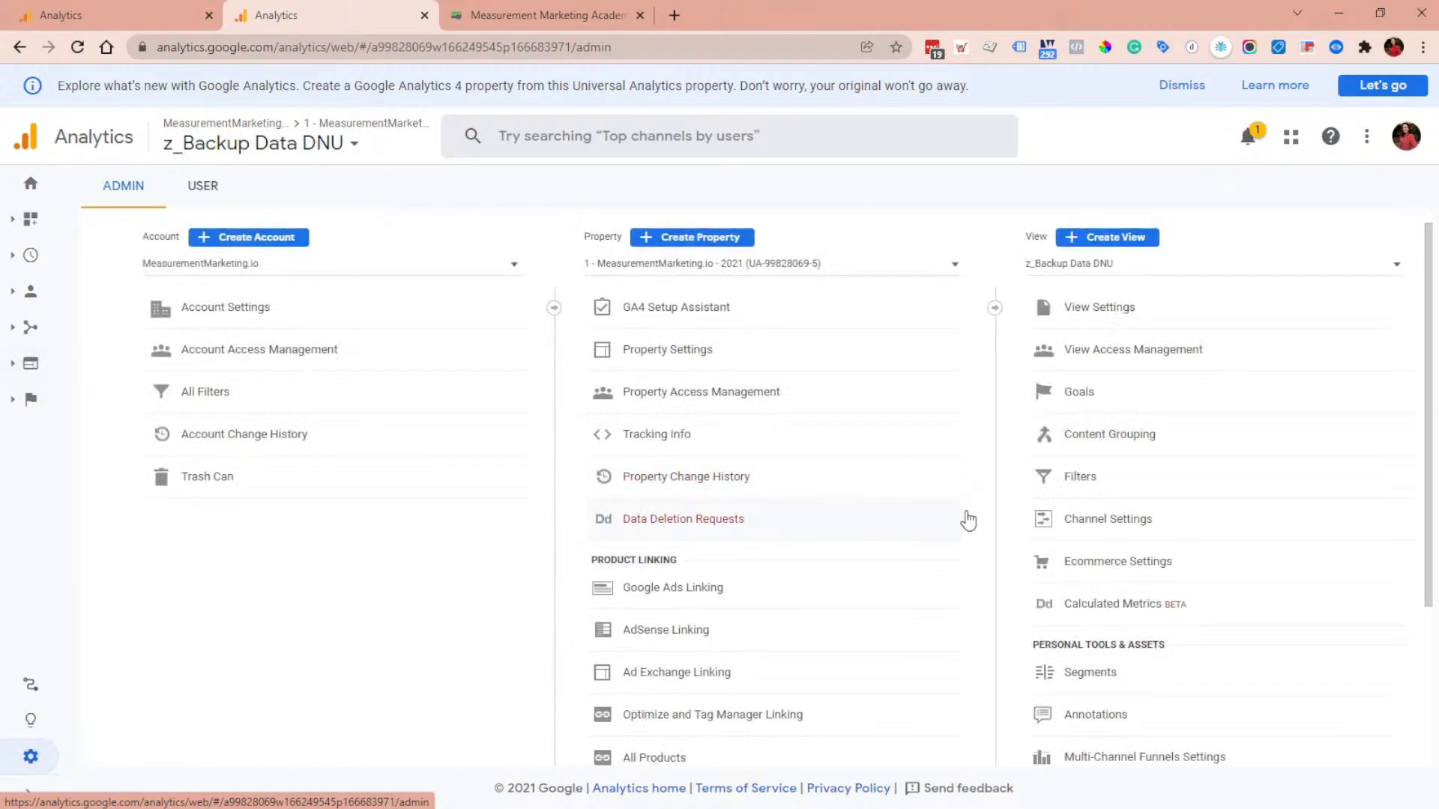
left_click(1088, 410)
left_click(438, 259)
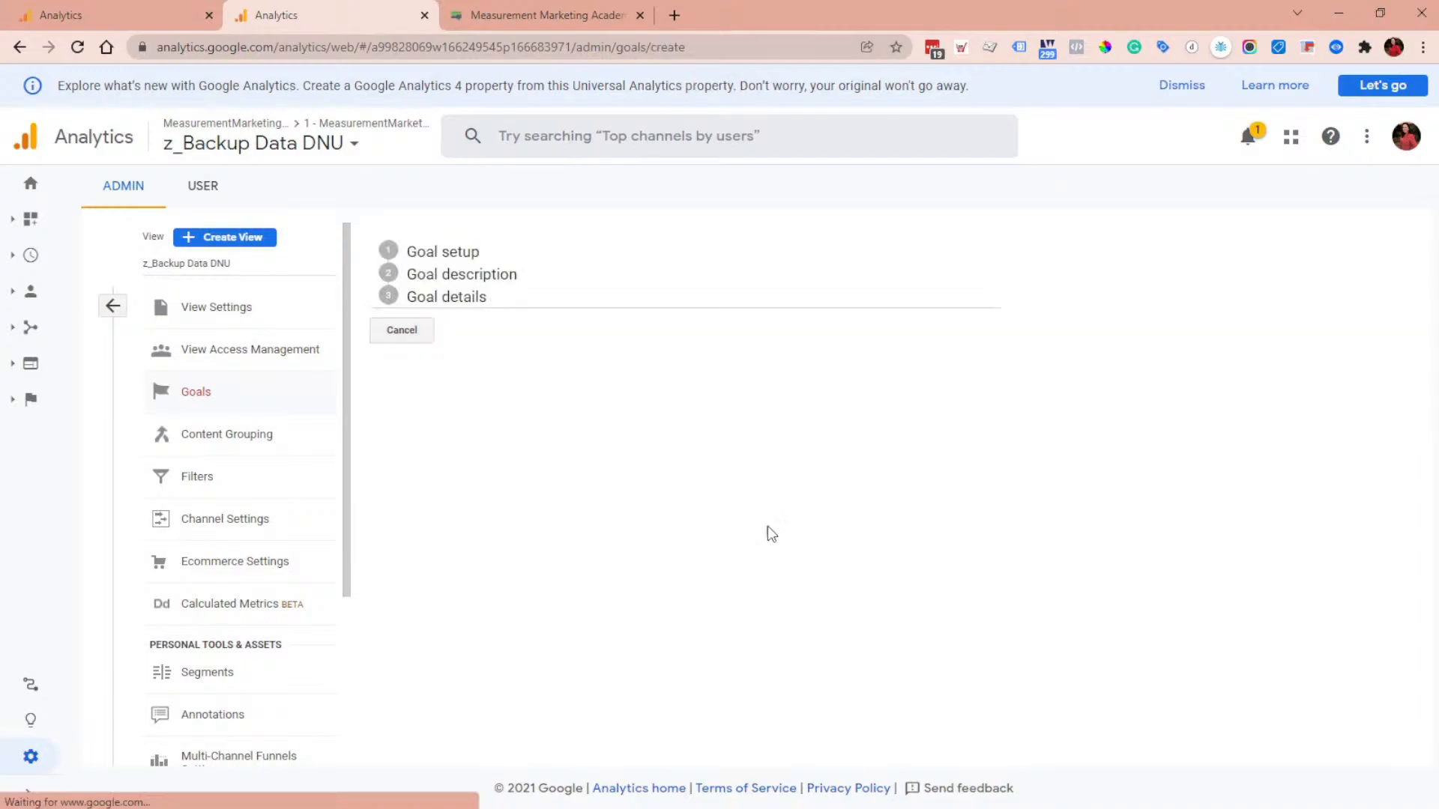
scroll(608, 499, "down", 3)
left_click(424, 600)
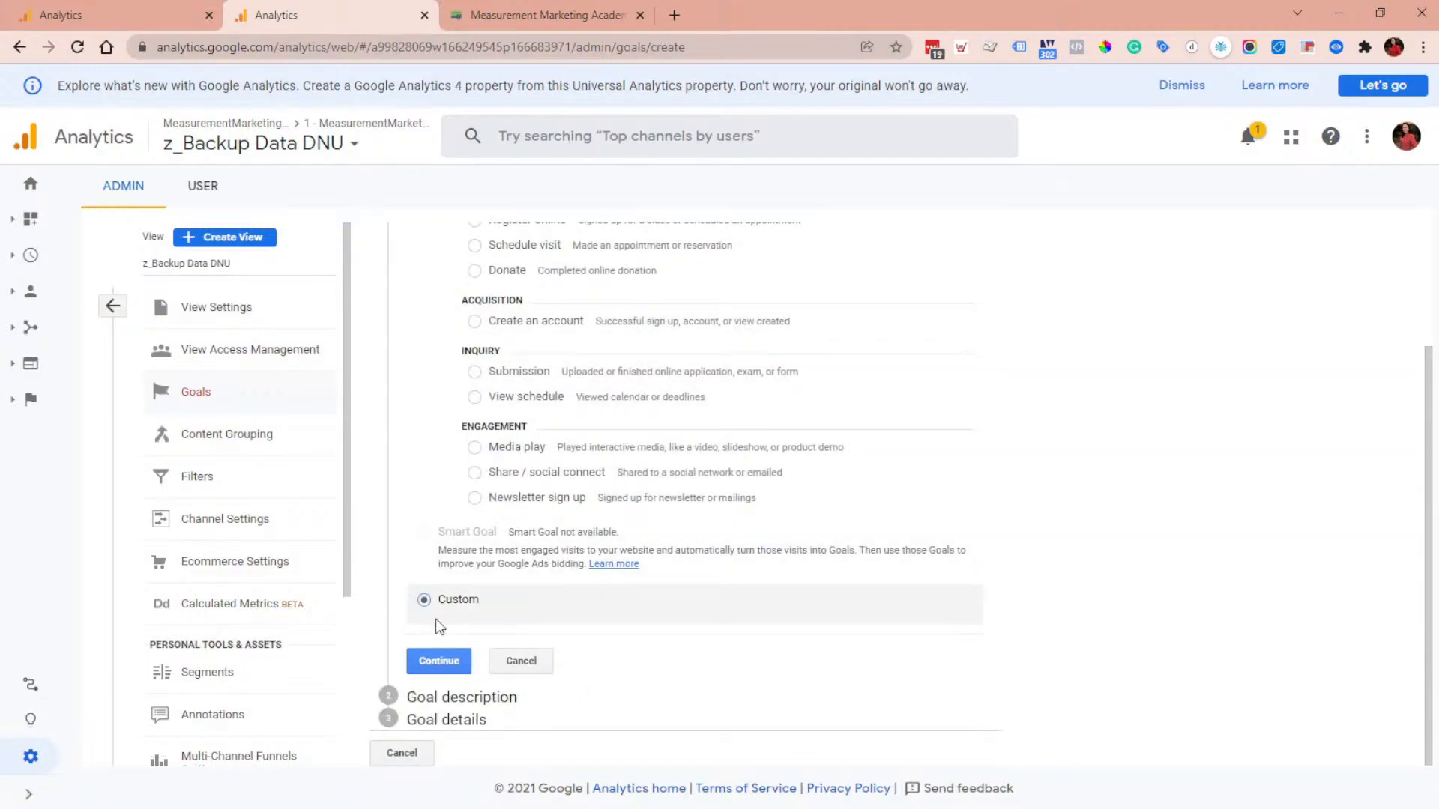
left_click(441, 661)
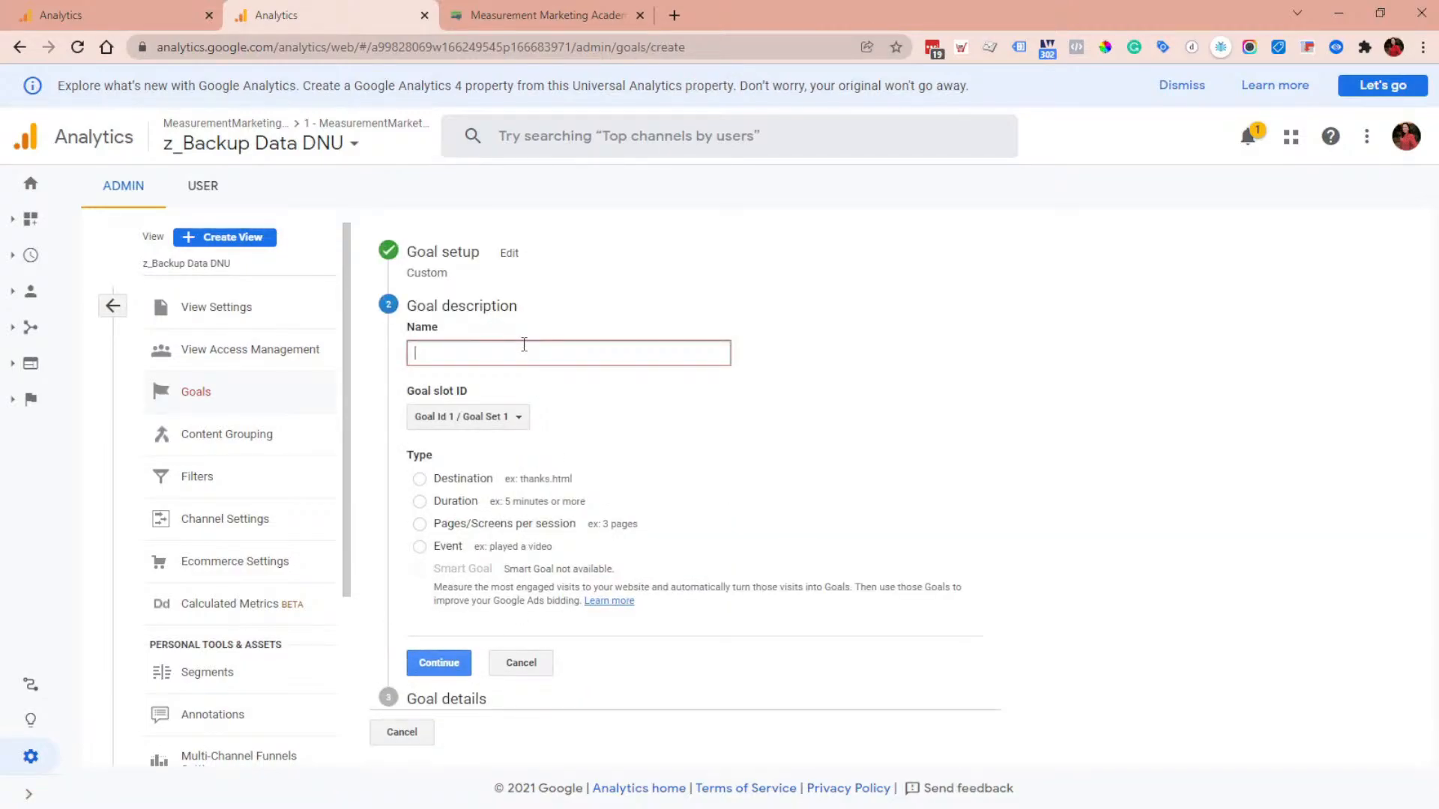
Step: Name the goal Academy Offer Page, choose the Destination type and continue
type("Academy Offer Page")
left_click(492, 490)
left_click(442, 662)
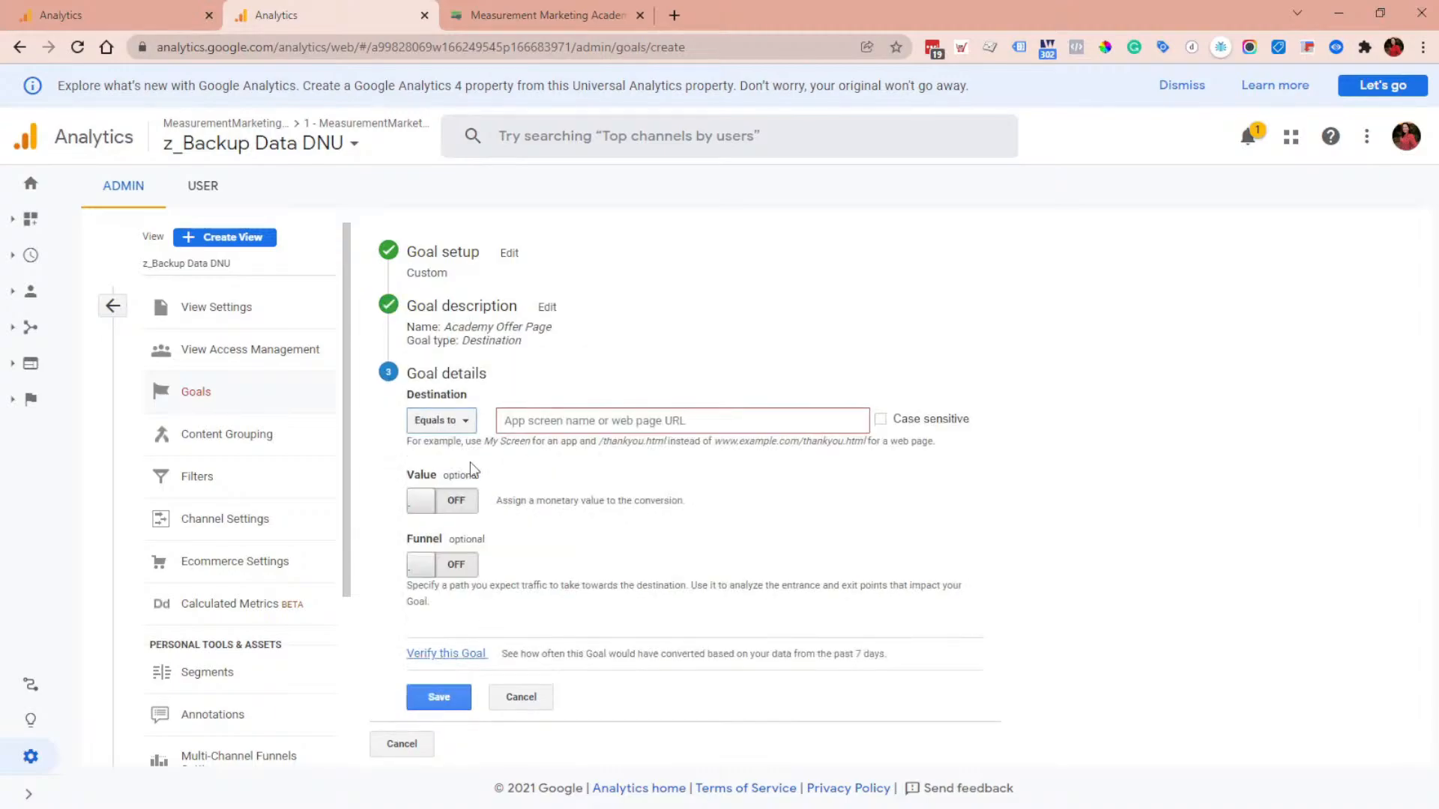
Step: Set the destination match type to Begins with
left_click(464, 421)
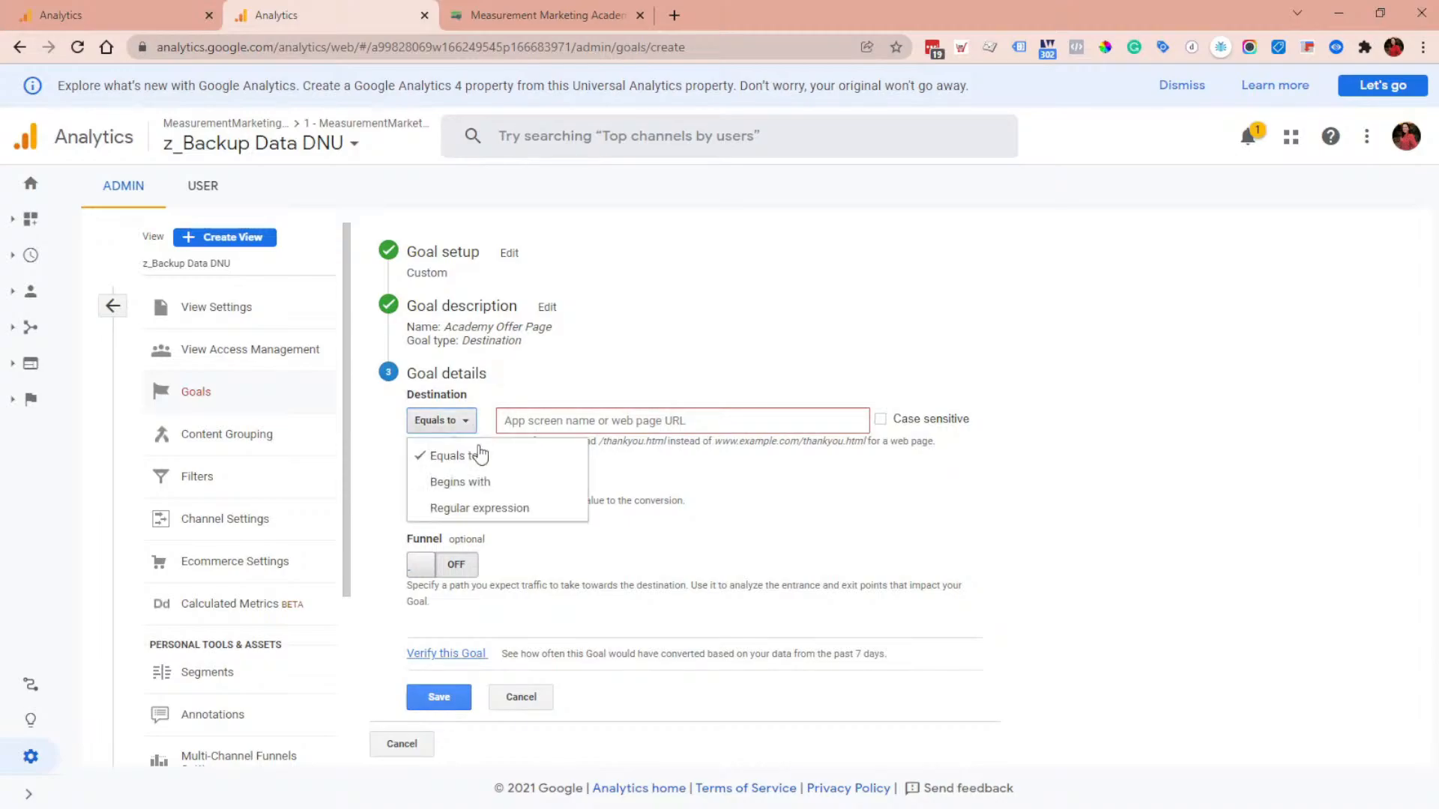
left_click(503, 491)
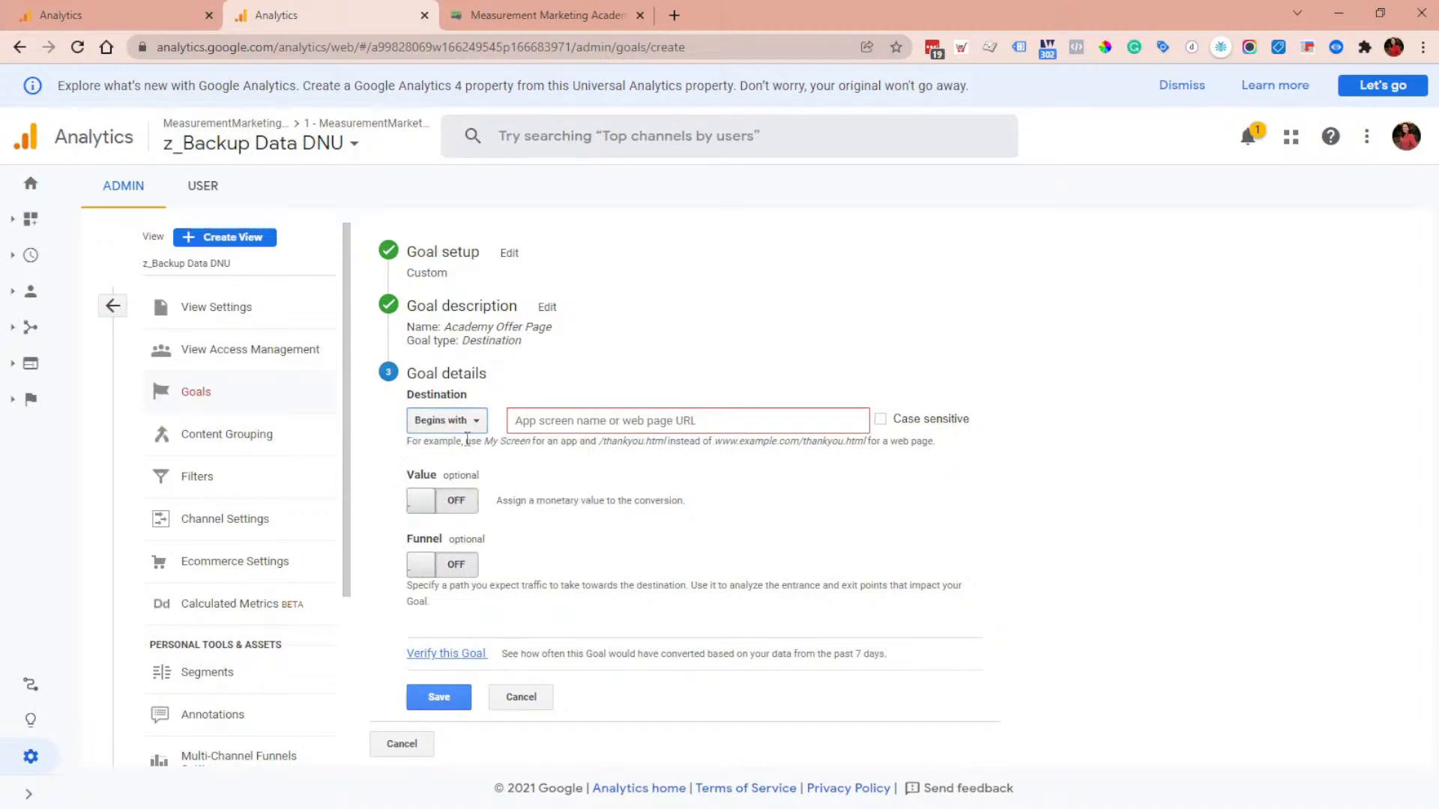
Step: Paste the academy page path /lp/membership/measurement-marketing-academy/ as the goal's destination
left_click(552, 422)
key("ctrl+v")
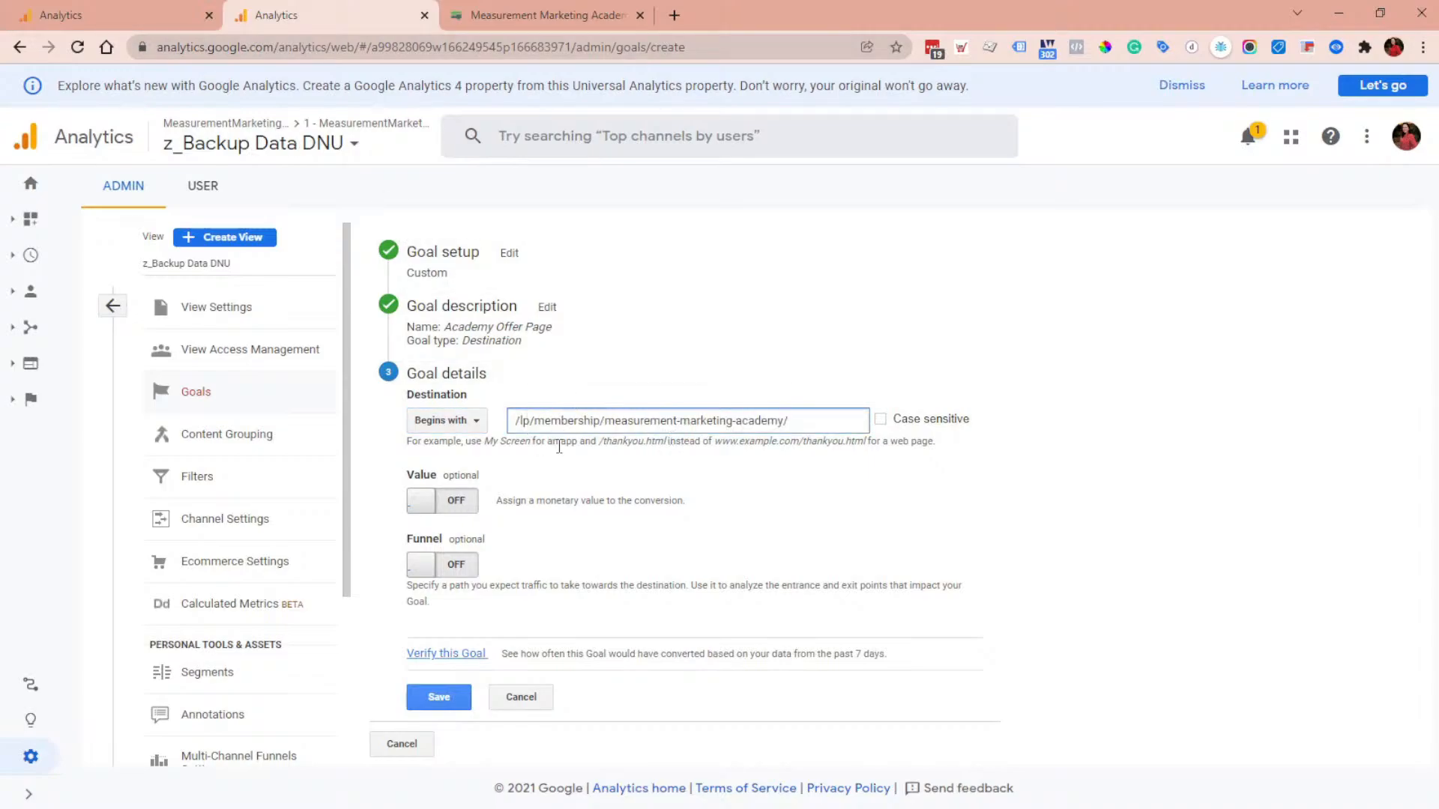
Step: Switch the destination match type to Equals to
left_click(443, 427)
left_click(708, 503)
left_click(469, 425)
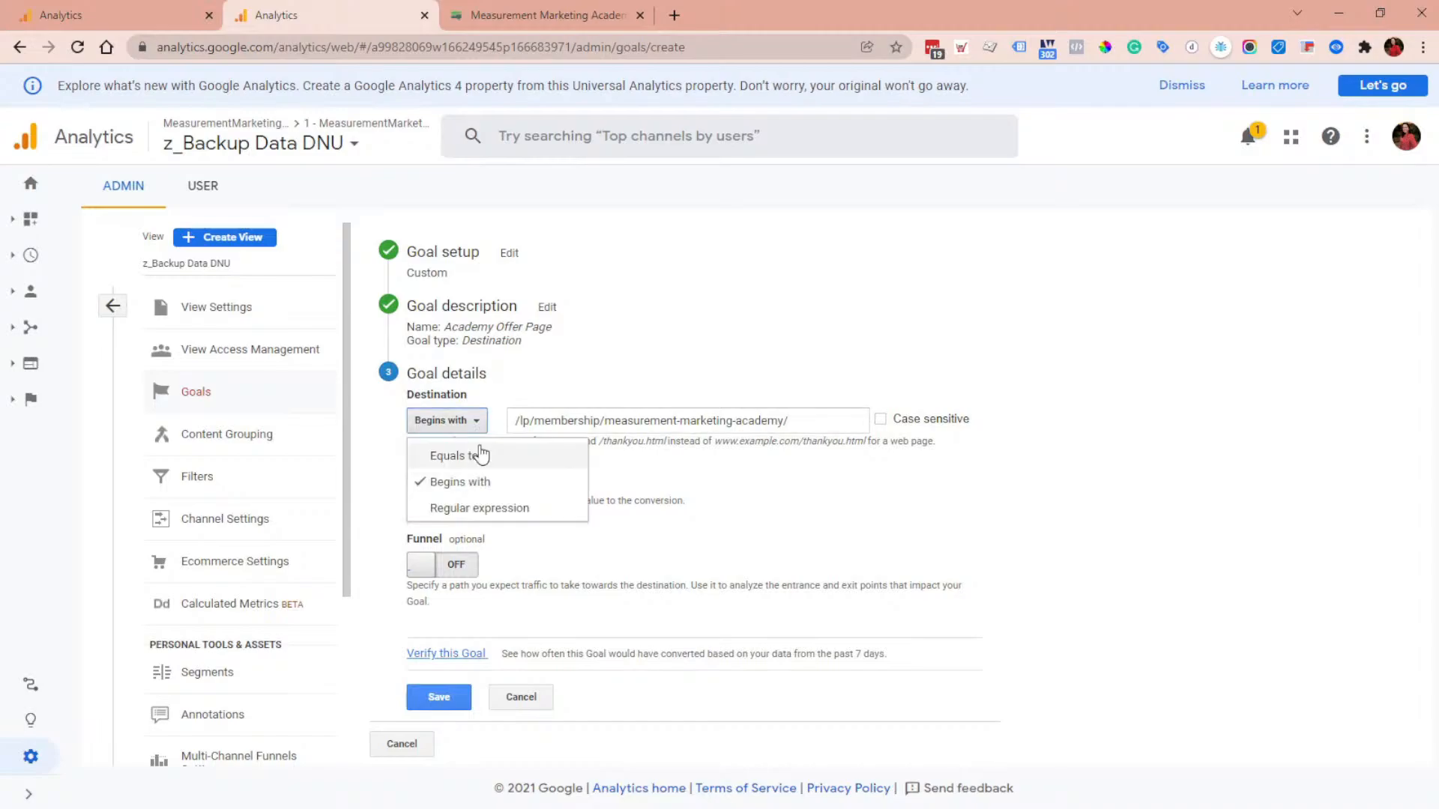
left_click(480, 455)
Step: Open this view's All Pages report in a new tab and scroll to its page list
left_click(124, 9)
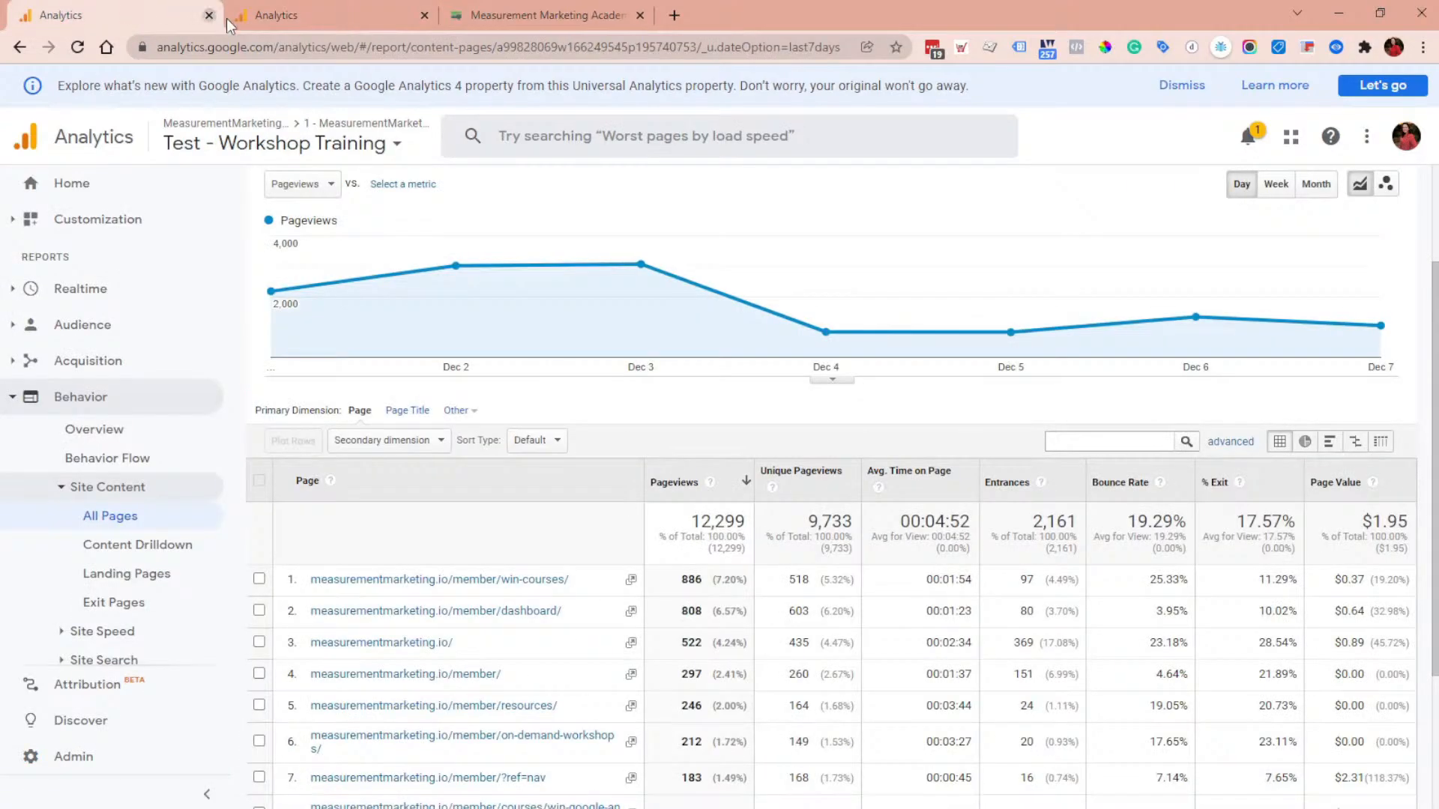
left_click(316, 15)
left_click(66, 8)
left_click(302, 10)
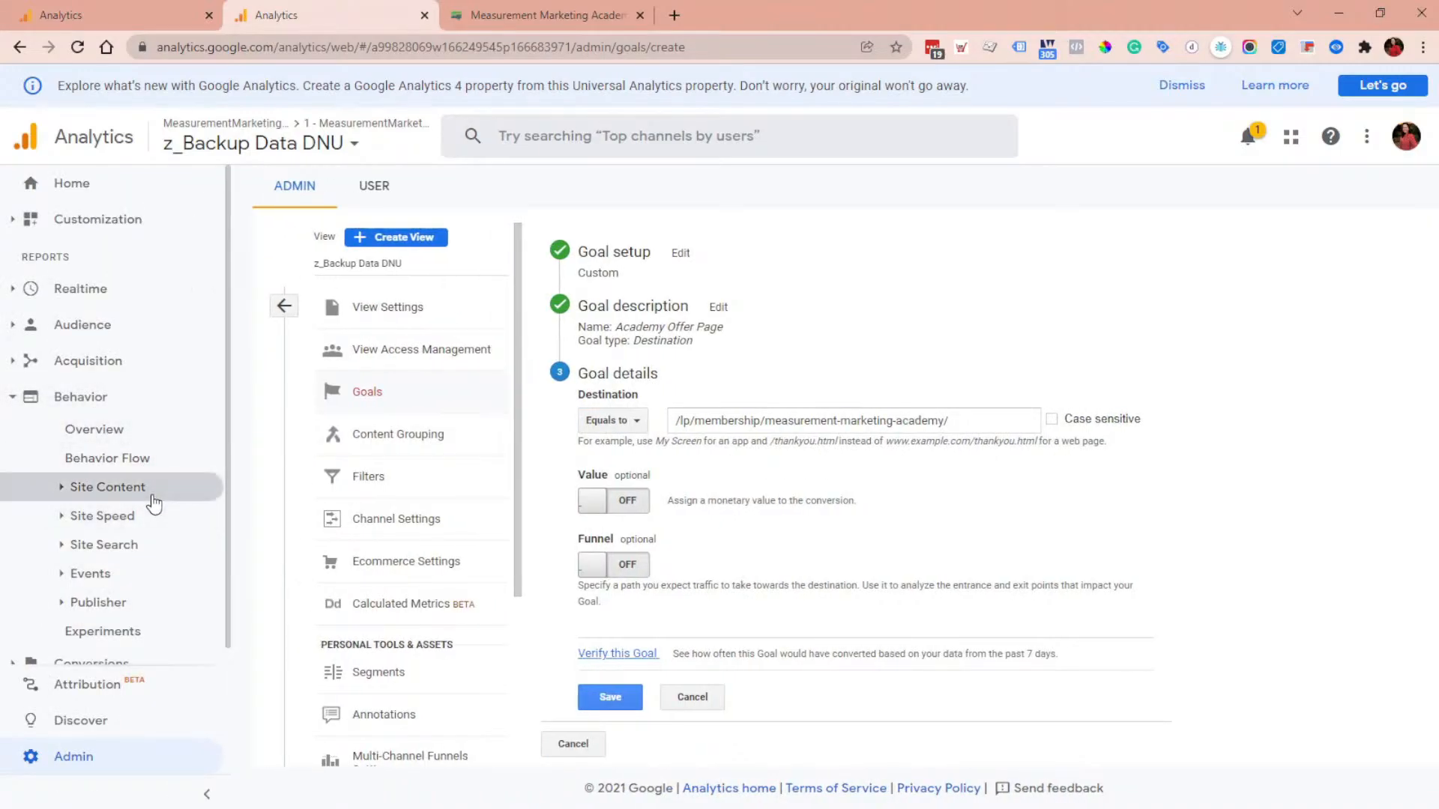
left_click(148, 490)
right_click(107, 523)
left_click(169, 523)
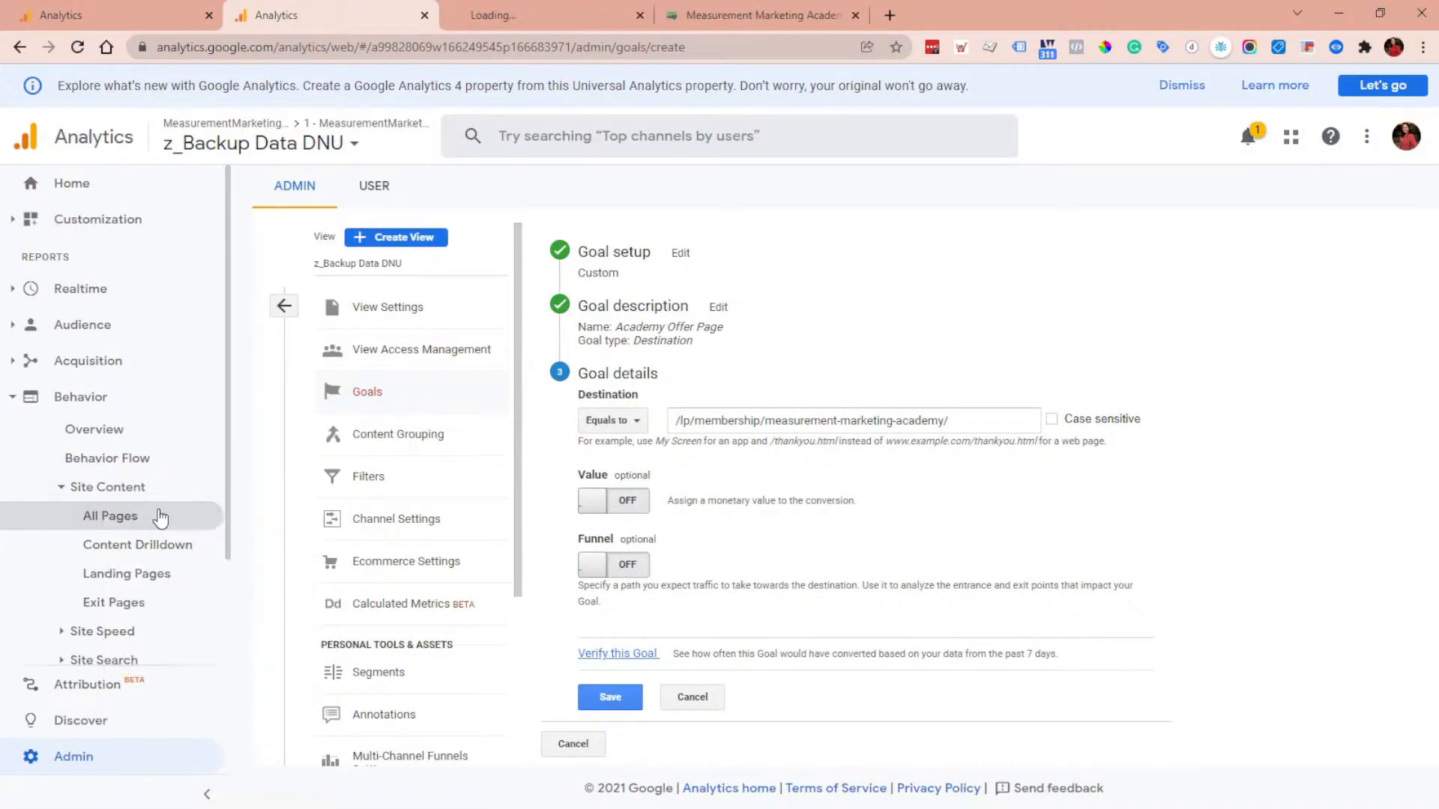
left_click(477, 9)
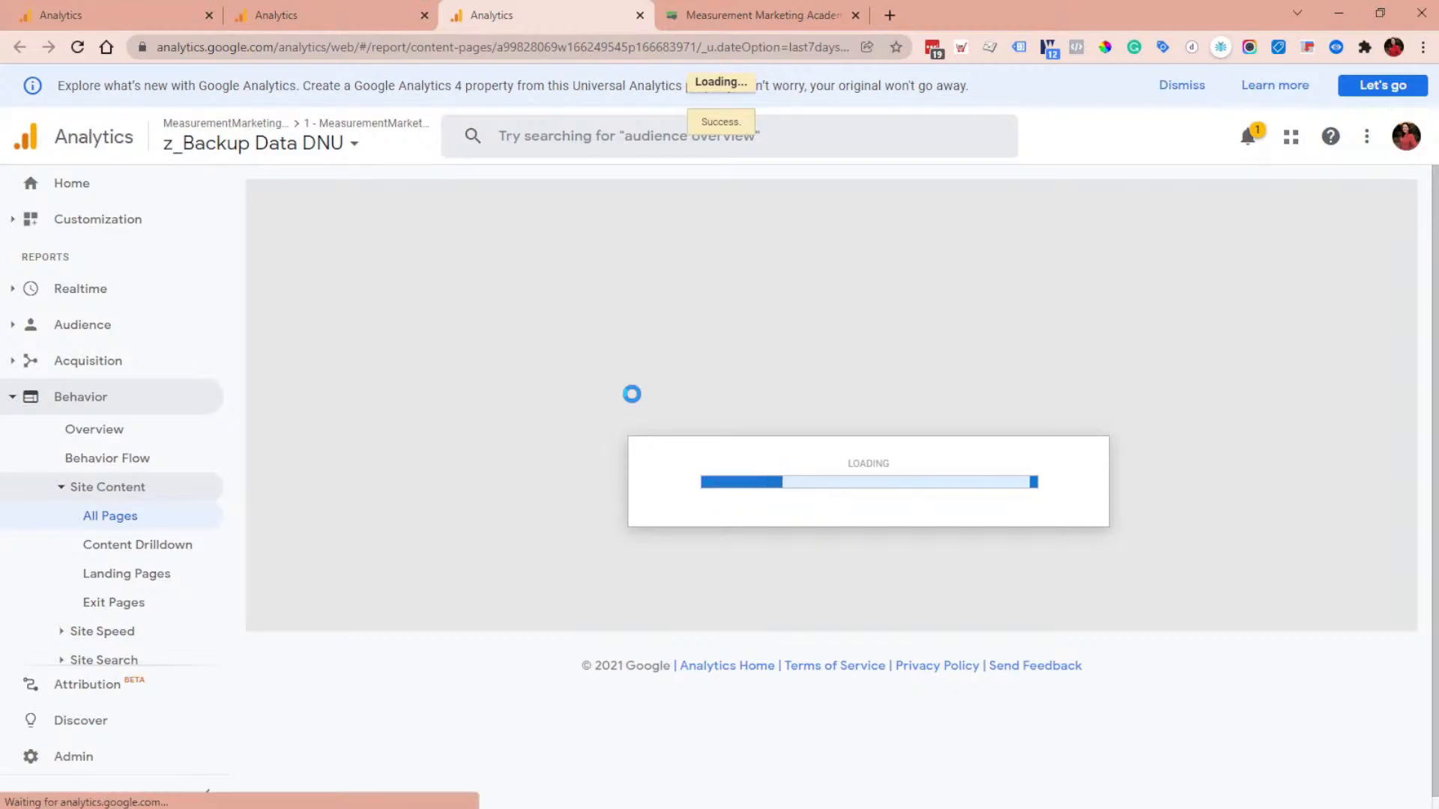
scroll(626, 390, "down", 4)
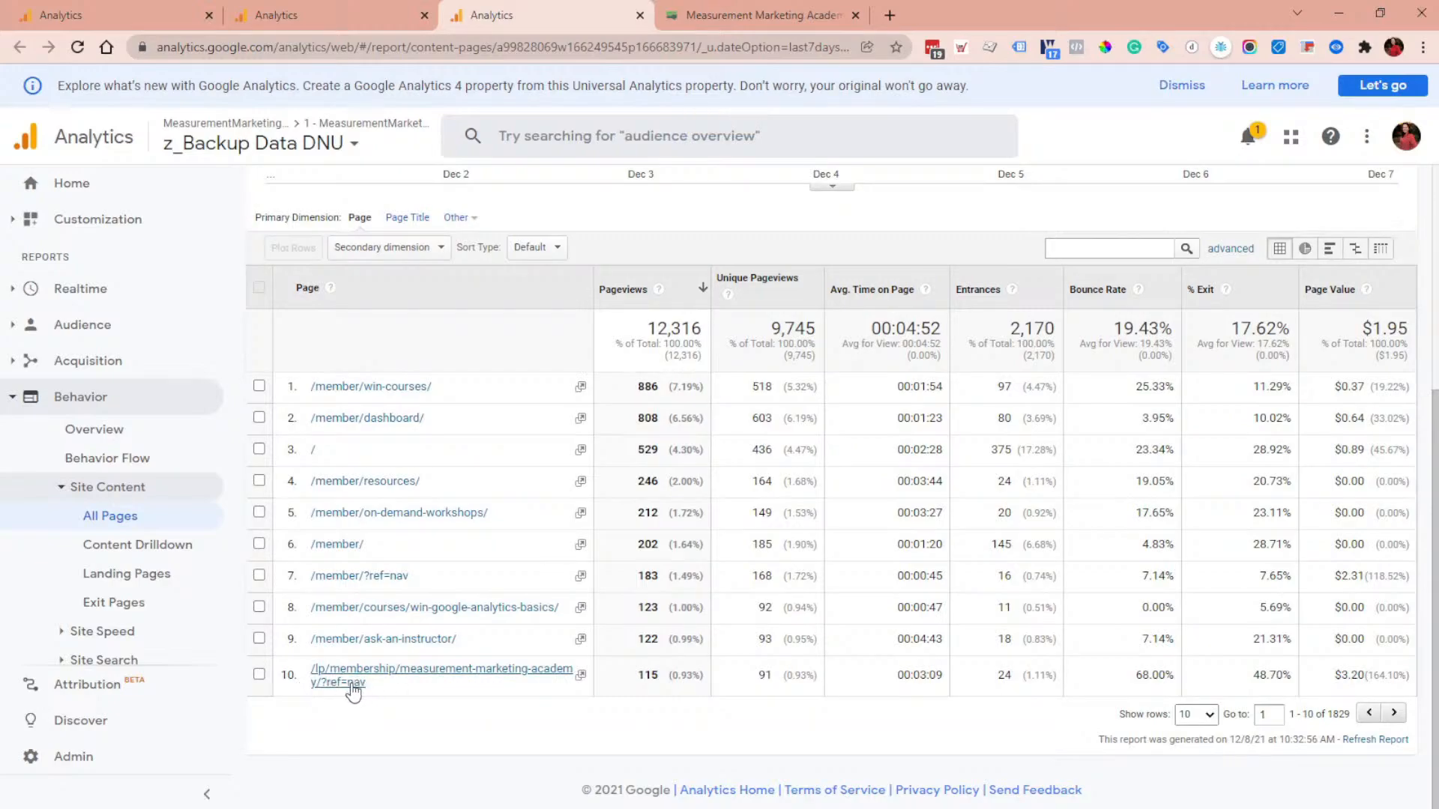
Step: Return to the goal and set the destination match type back to Begins with
left_click(324, 8)
left_click(613, 420)
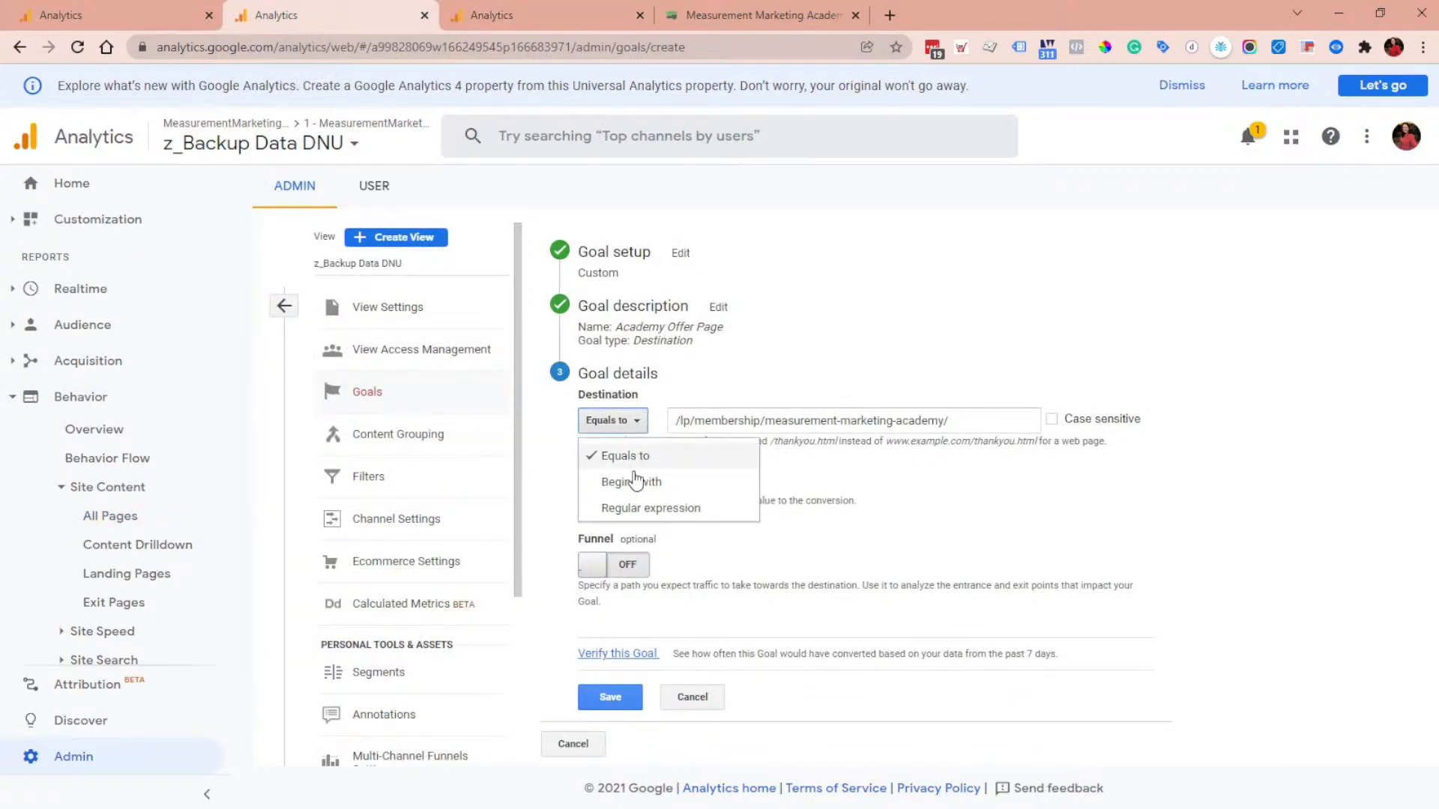
left_click(640, 480)
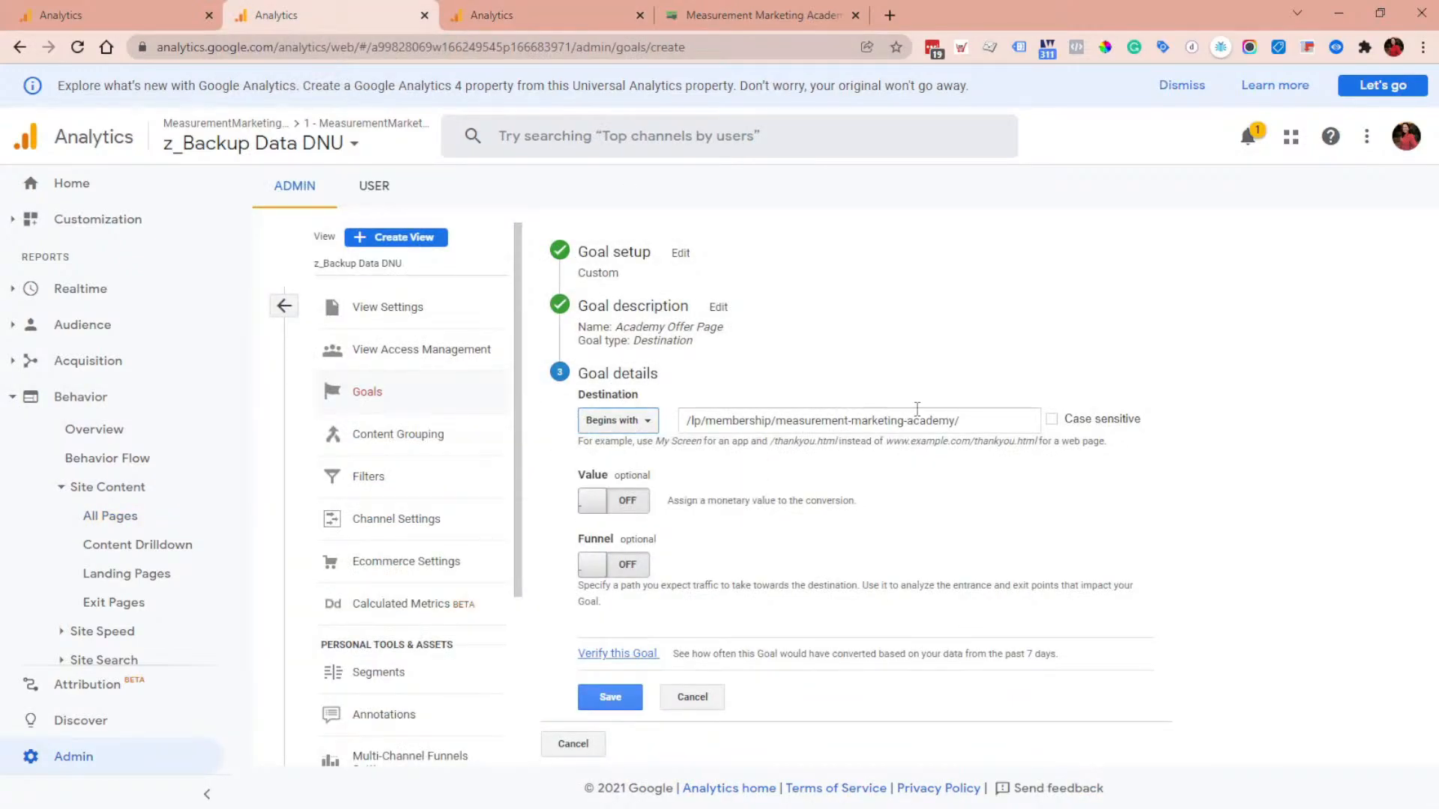
Step: Verify the goal to see how often it would have converted over the past 7 days
left_click_drag(685, 420, 939, 477)
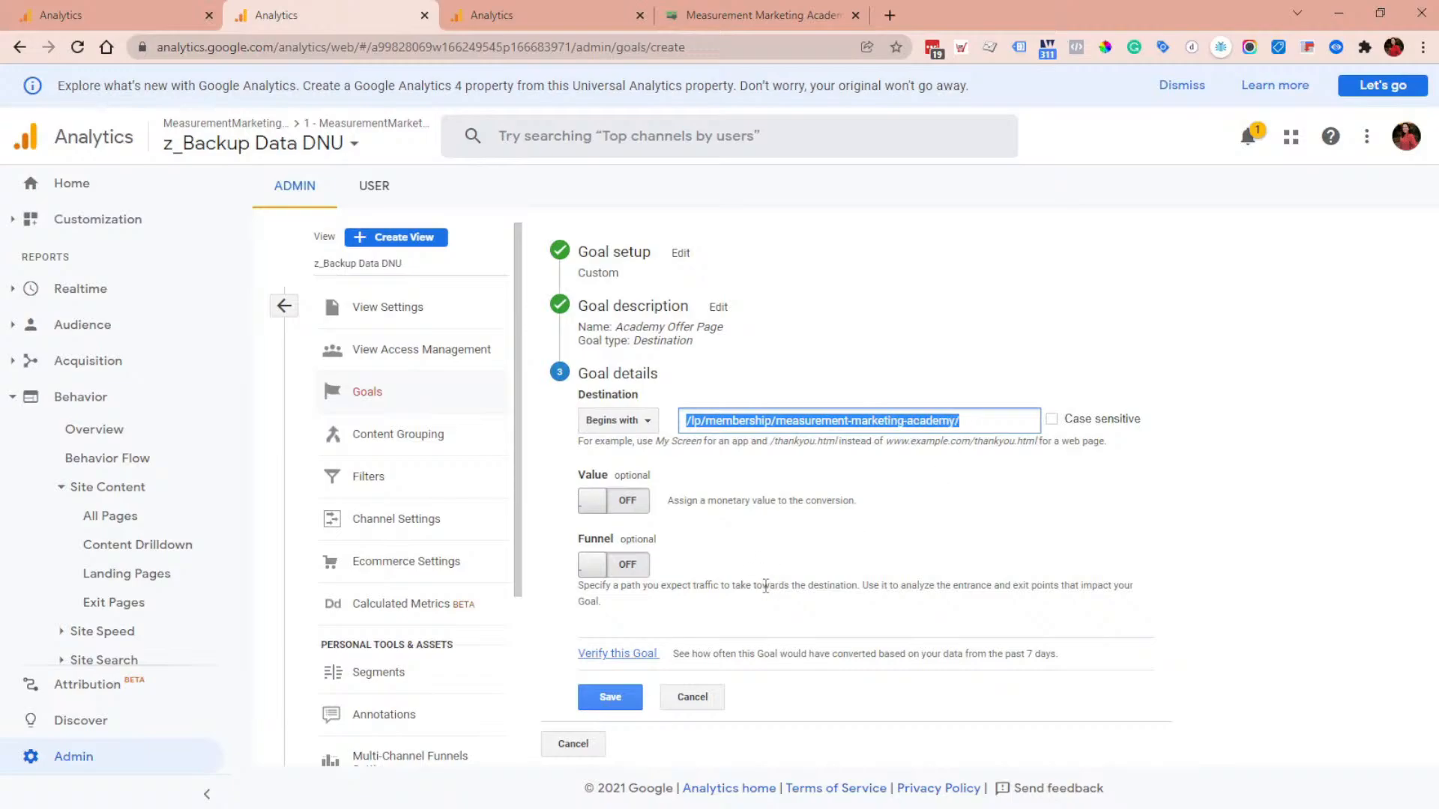
left_click(649, 660)
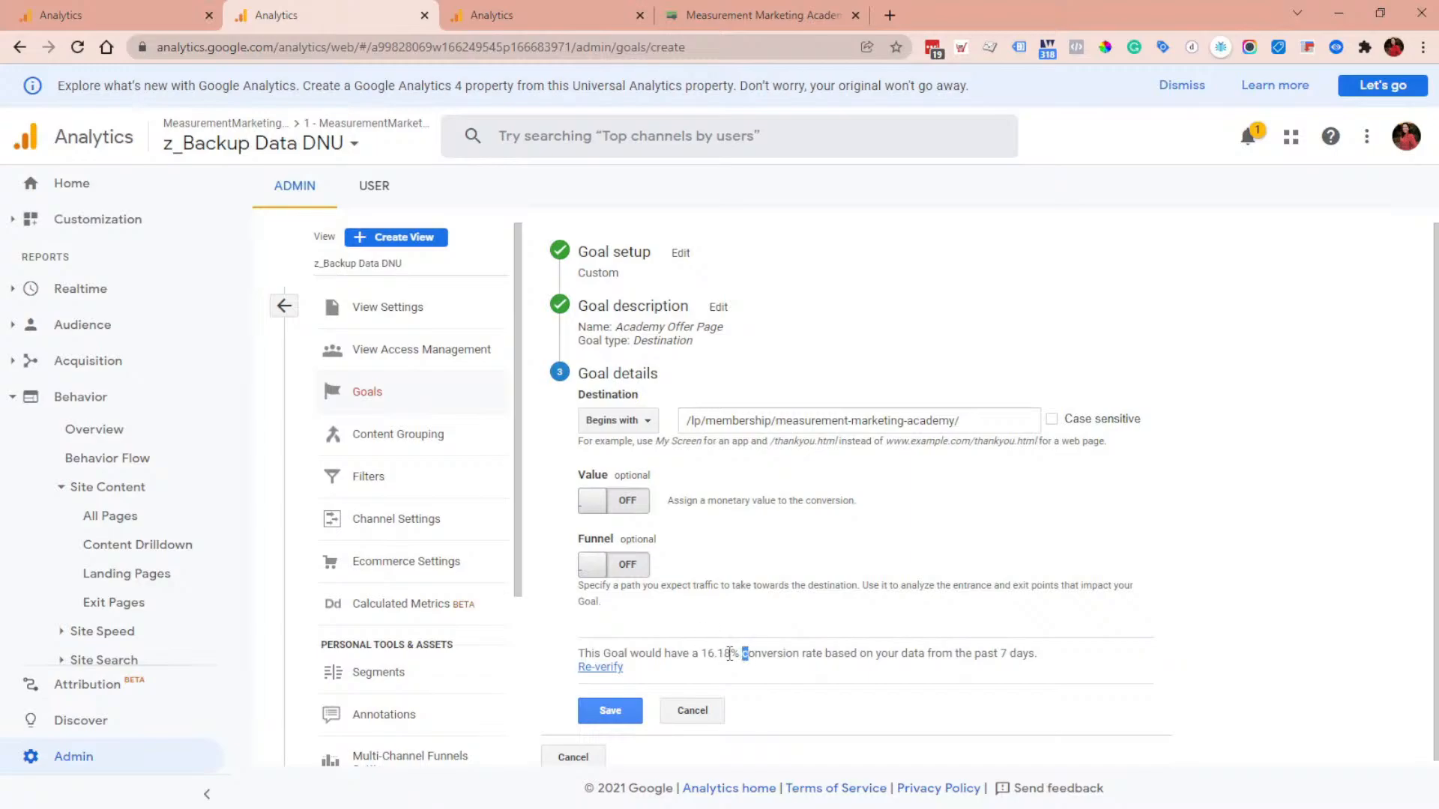
left_click_drag(729, 654, 702, 652)
Step: Change the match type to Regular expression and re-verify the goal
left_click(644, 423)
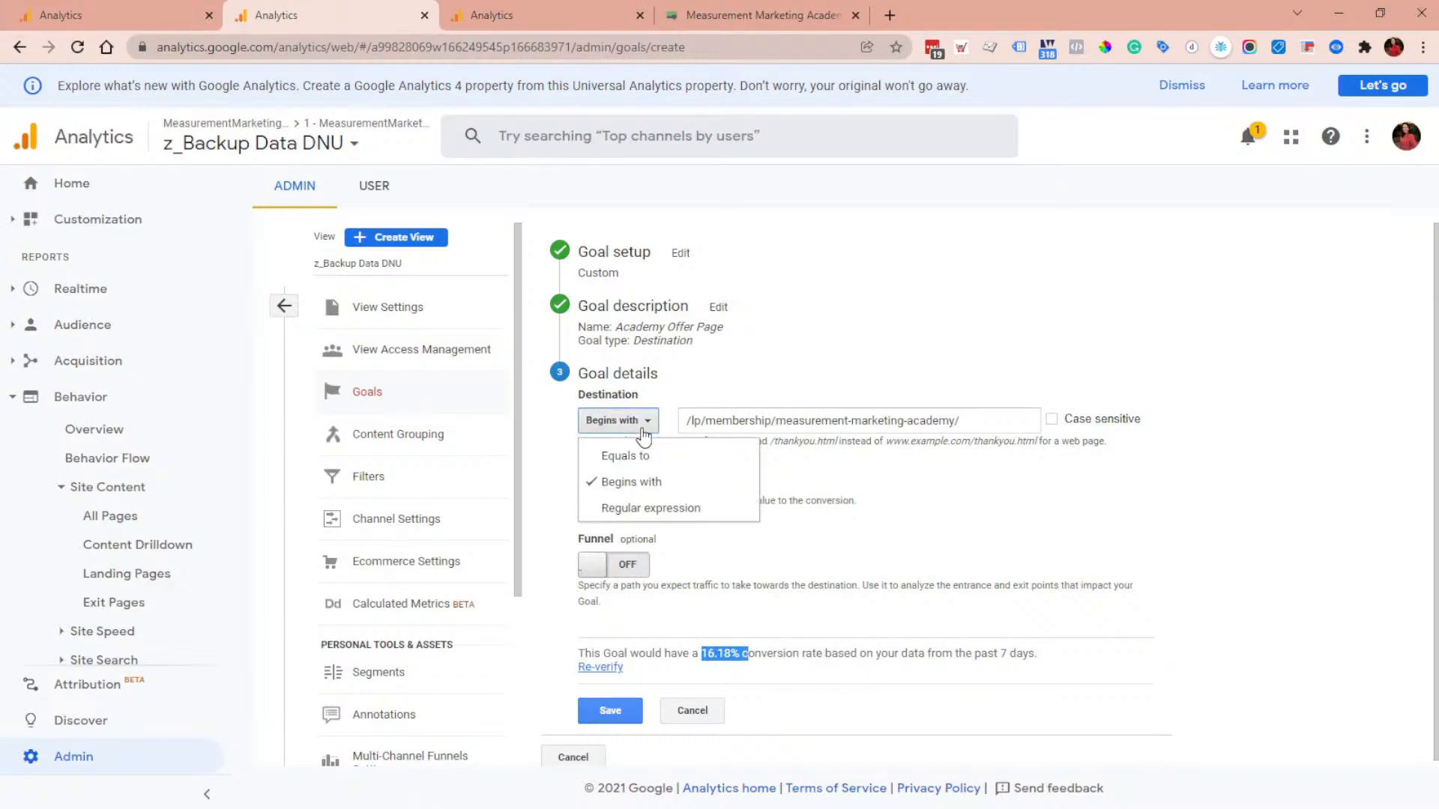
left_click(669, 510)
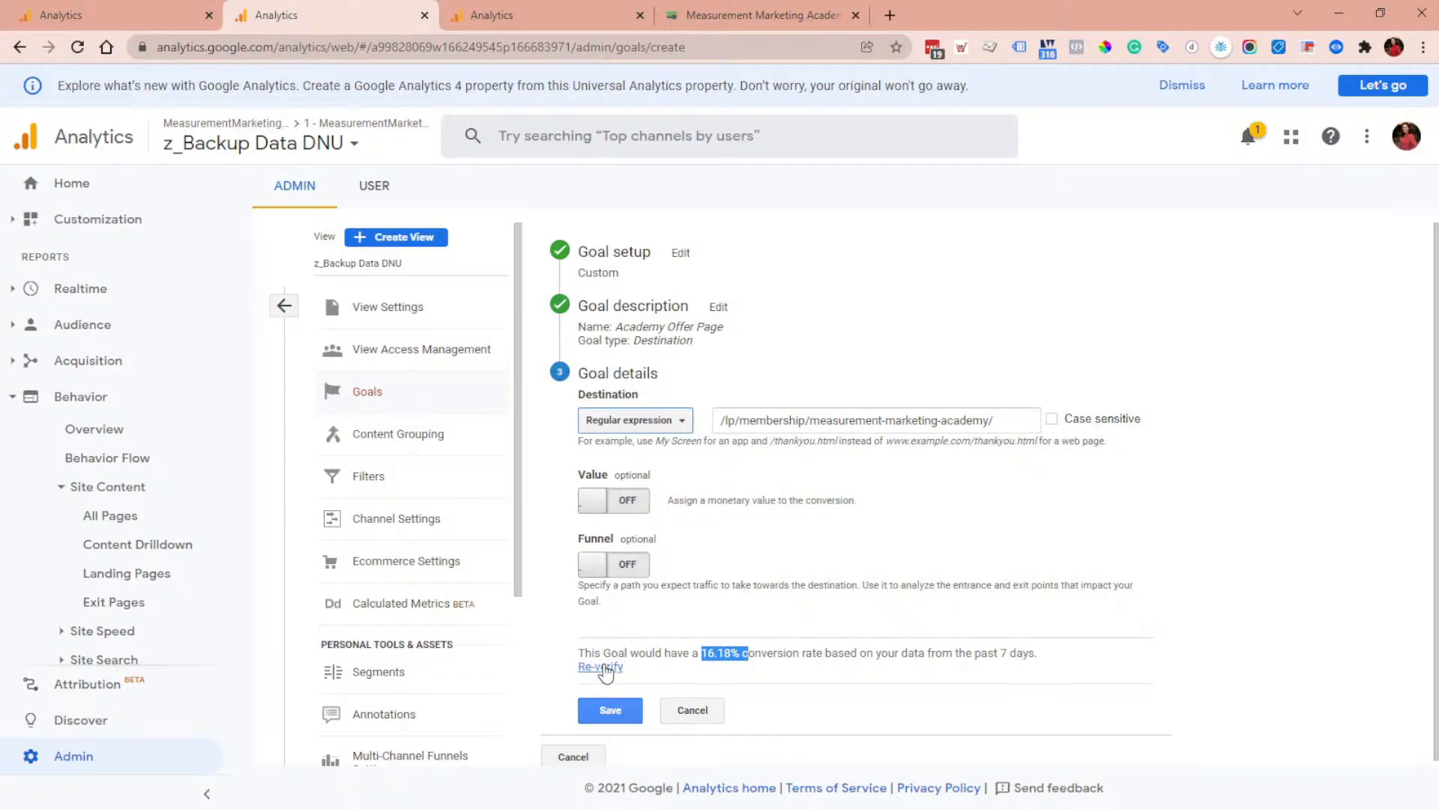
left_click(604, 667)
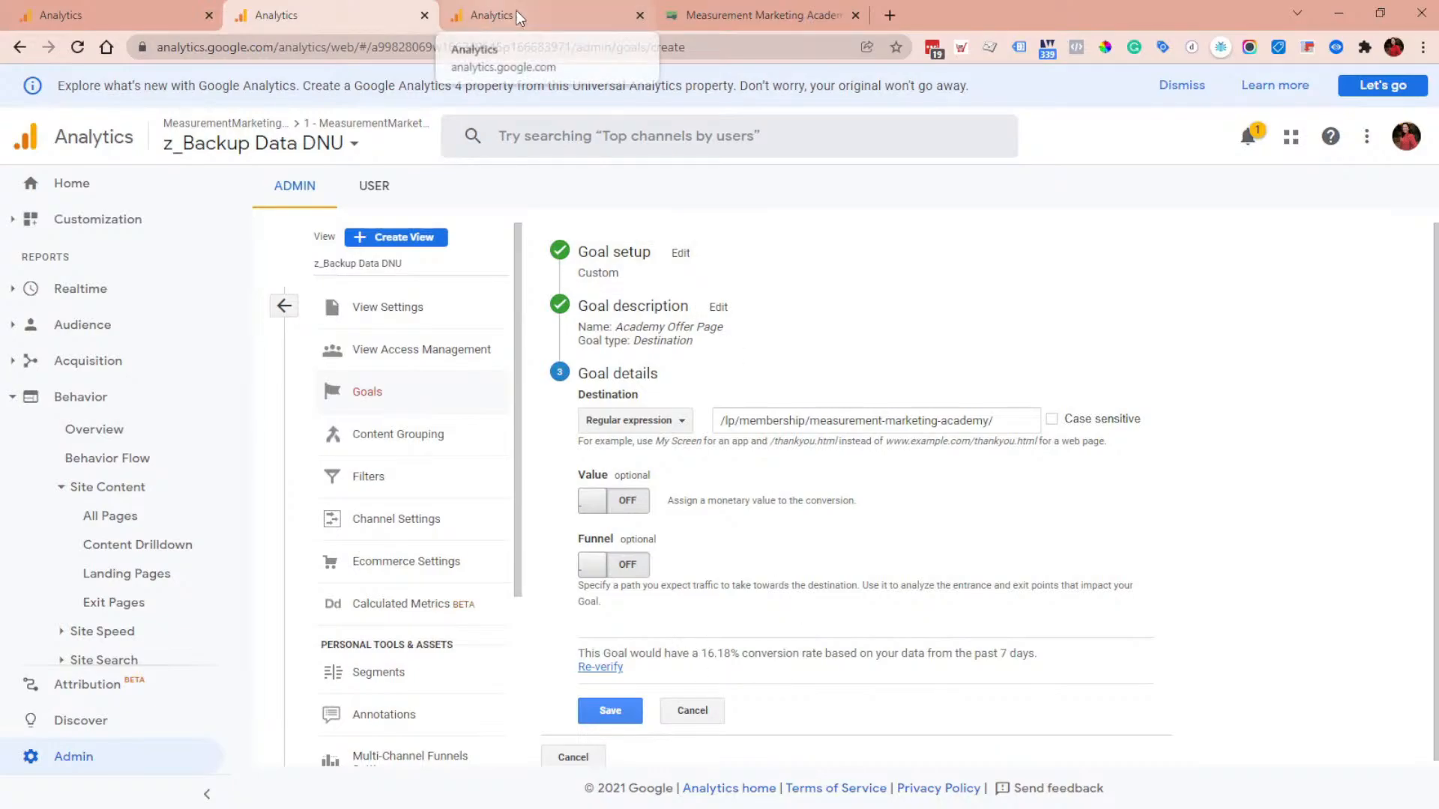
Step: Copy the destination path and filter the z_Backup Data DNU All Pages report to pages beginning with it
triple_click(945, 421)
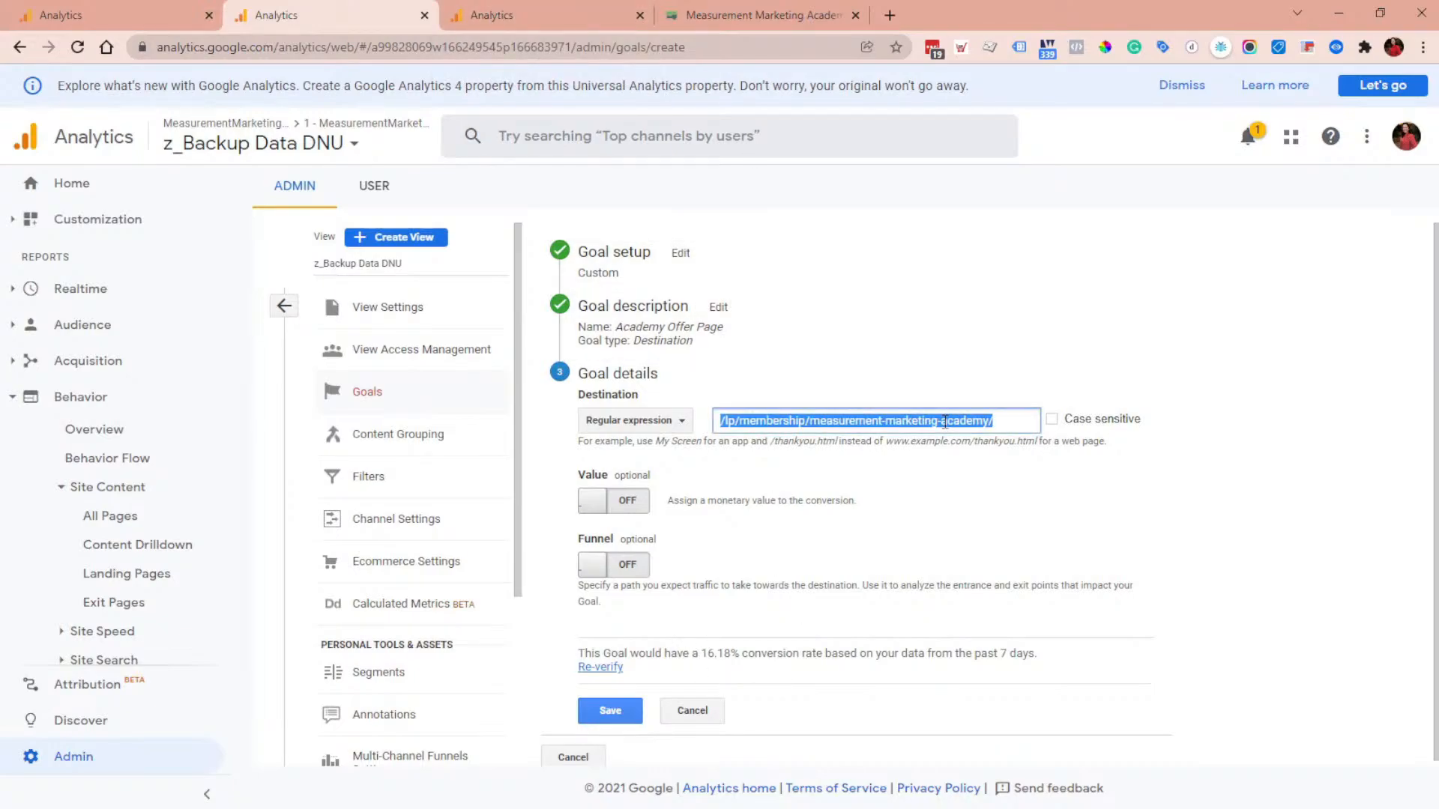
left_click(546, 11)
left_click(1220, 251)
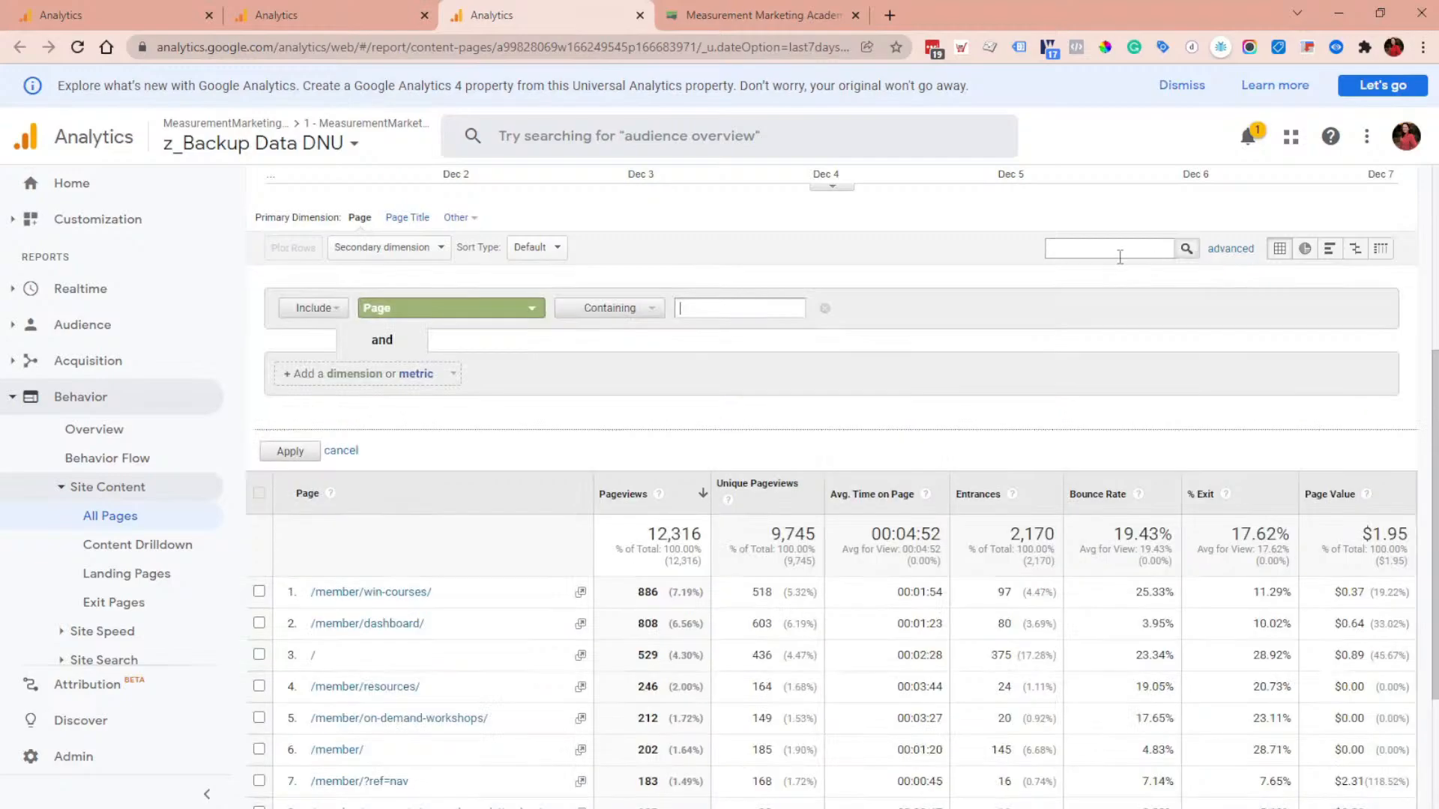
left_click(618, 310)
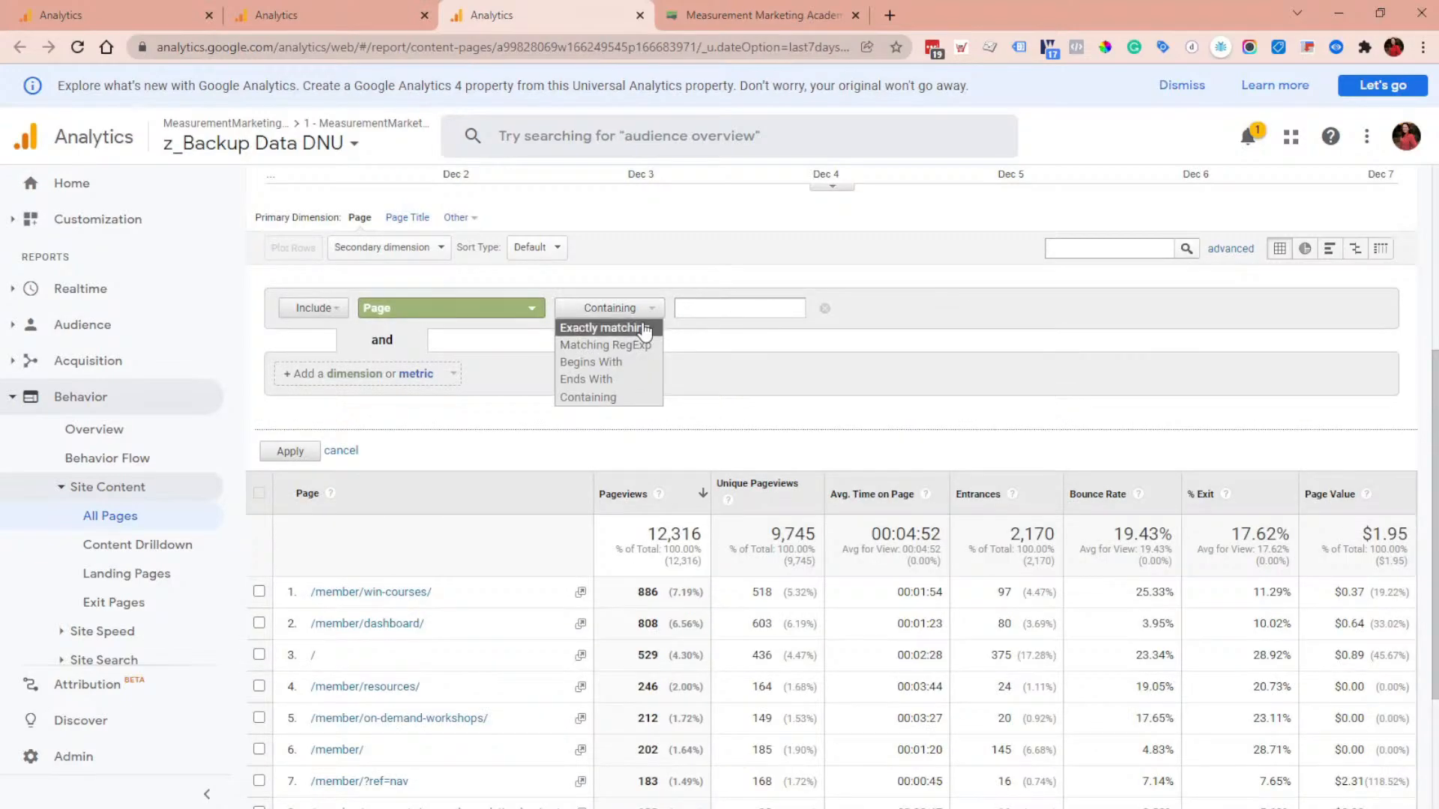
left_click(622, 327)
left_click(649, 311)
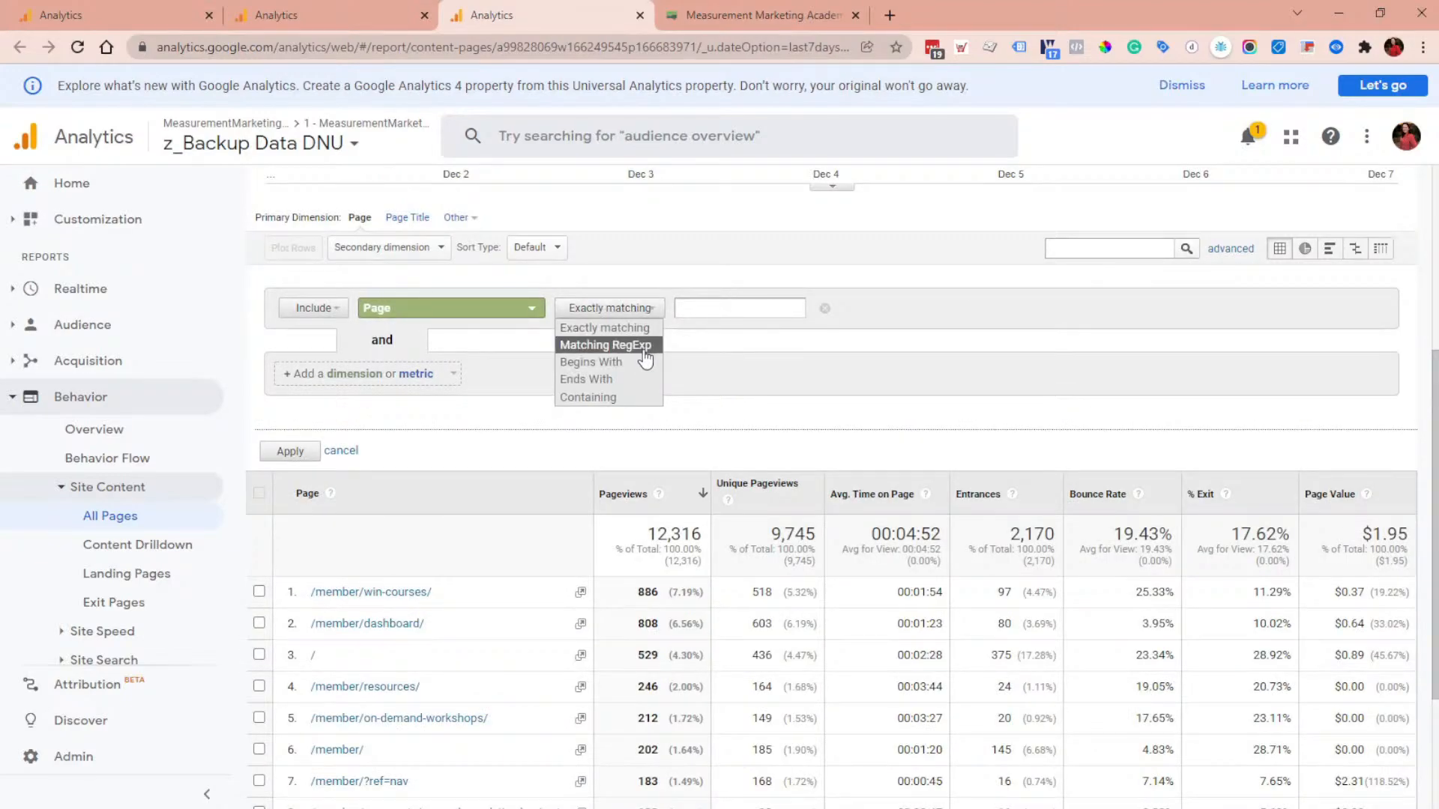
left_click(642, 362)
key("ctrl+v")
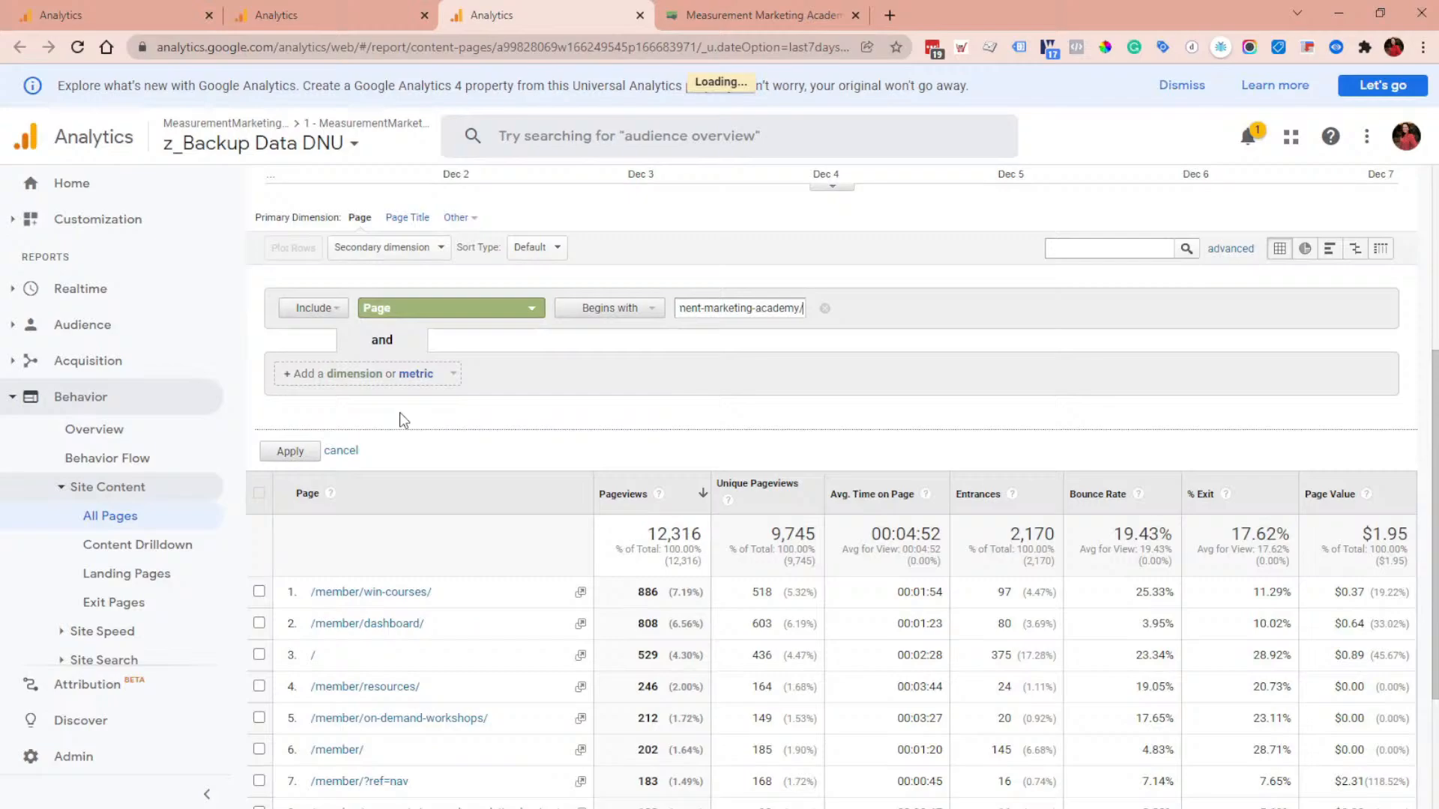
left_click(281, 448)
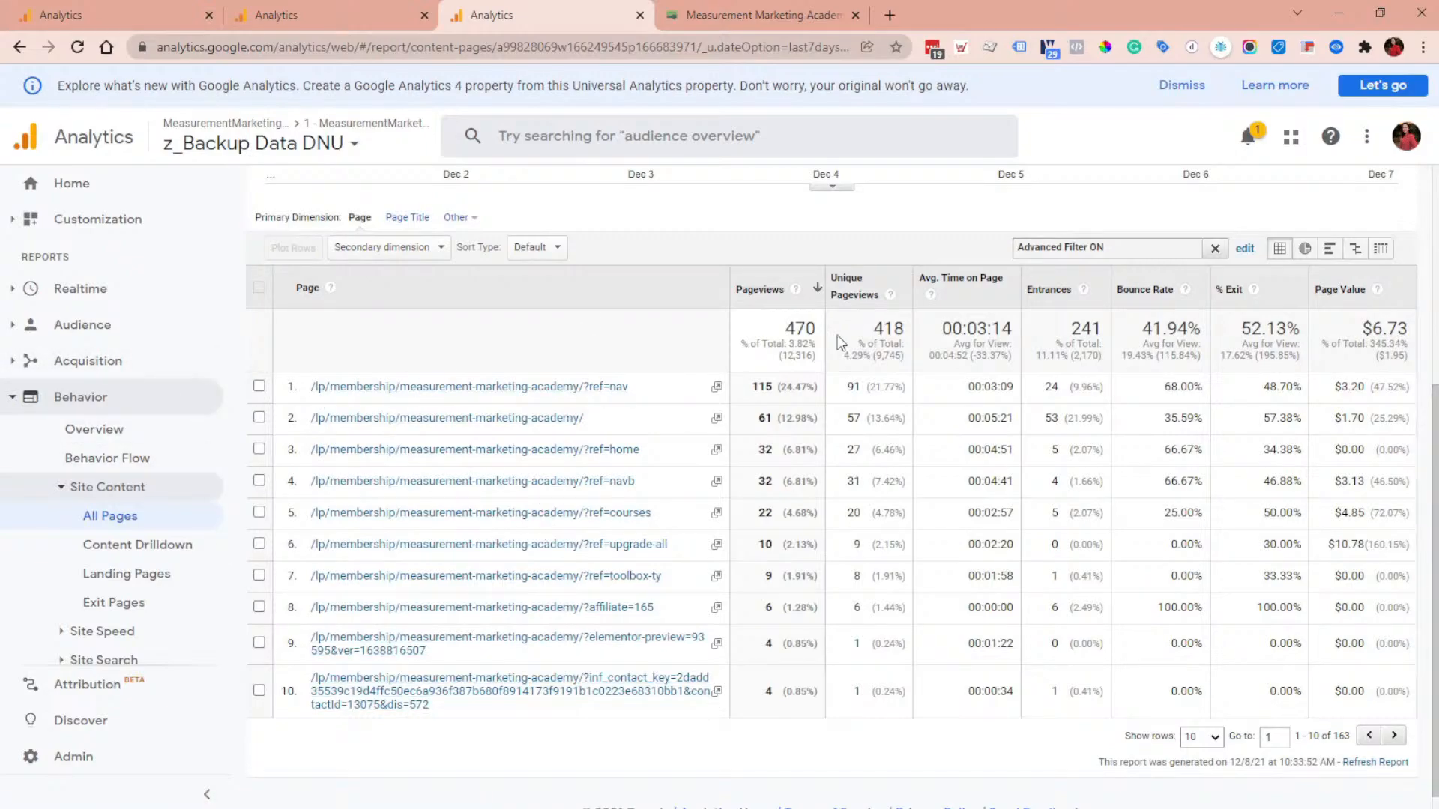
scroll(852, 507, "up", 4)
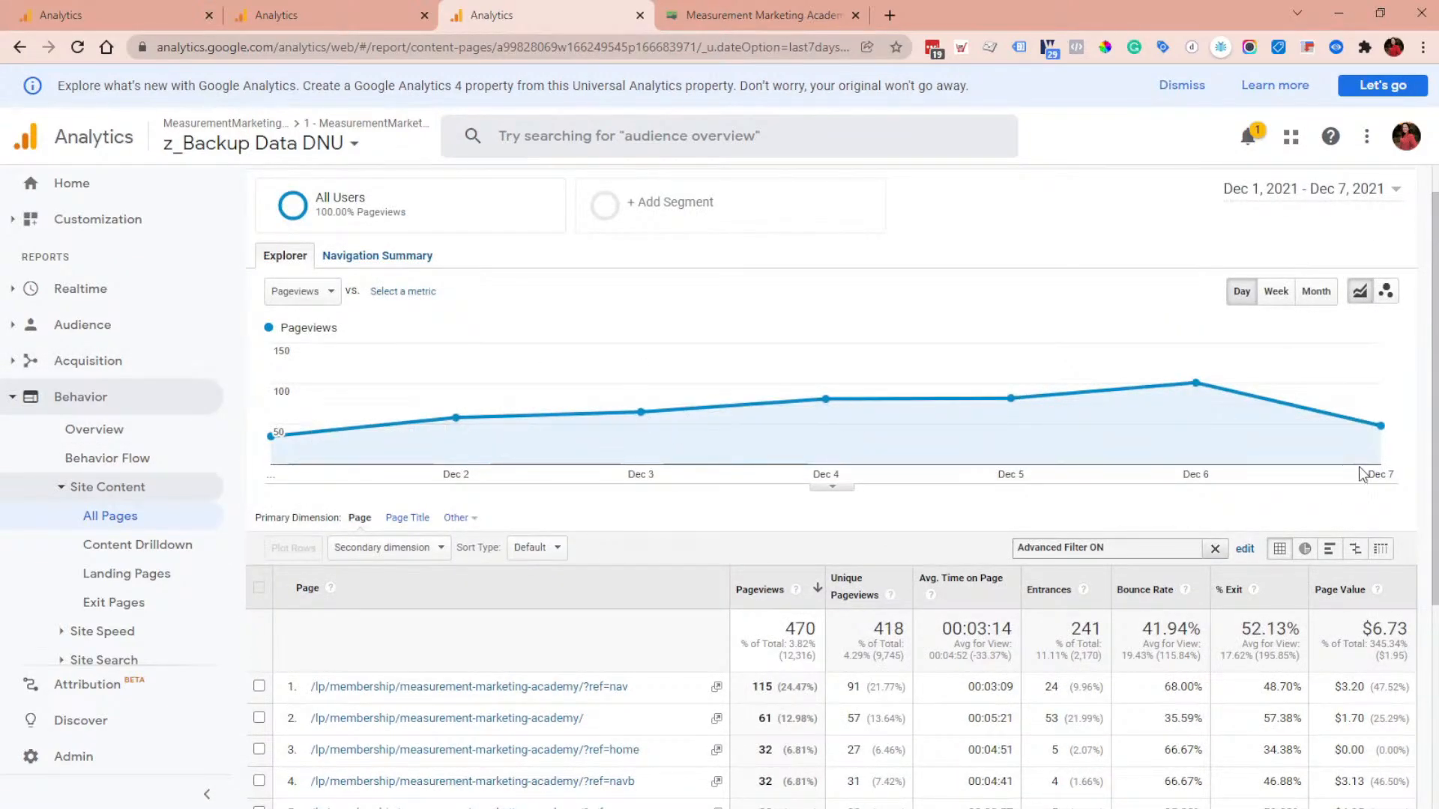
scroll(1362, 473, "down", 2)
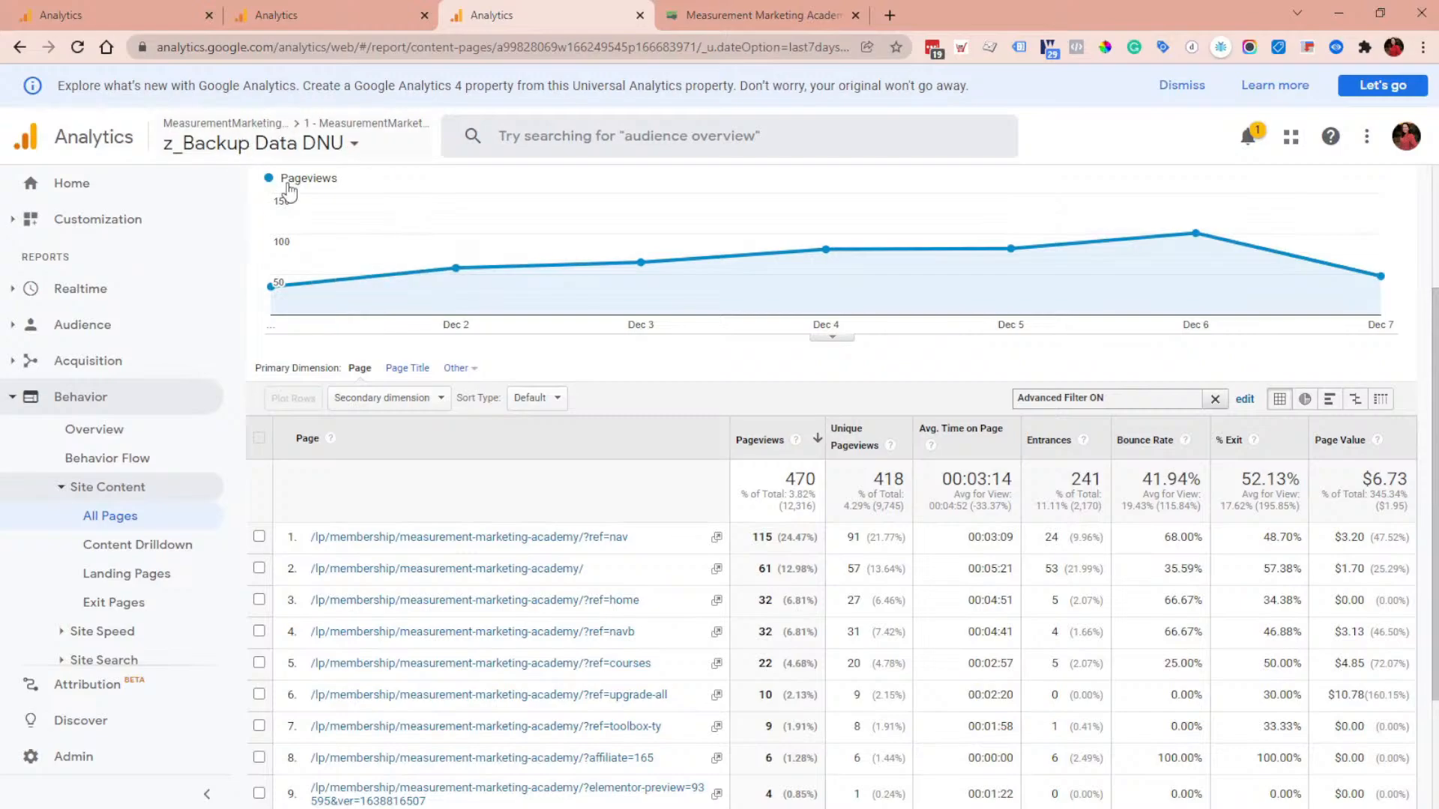
scroll(883, 584, "down", 2)
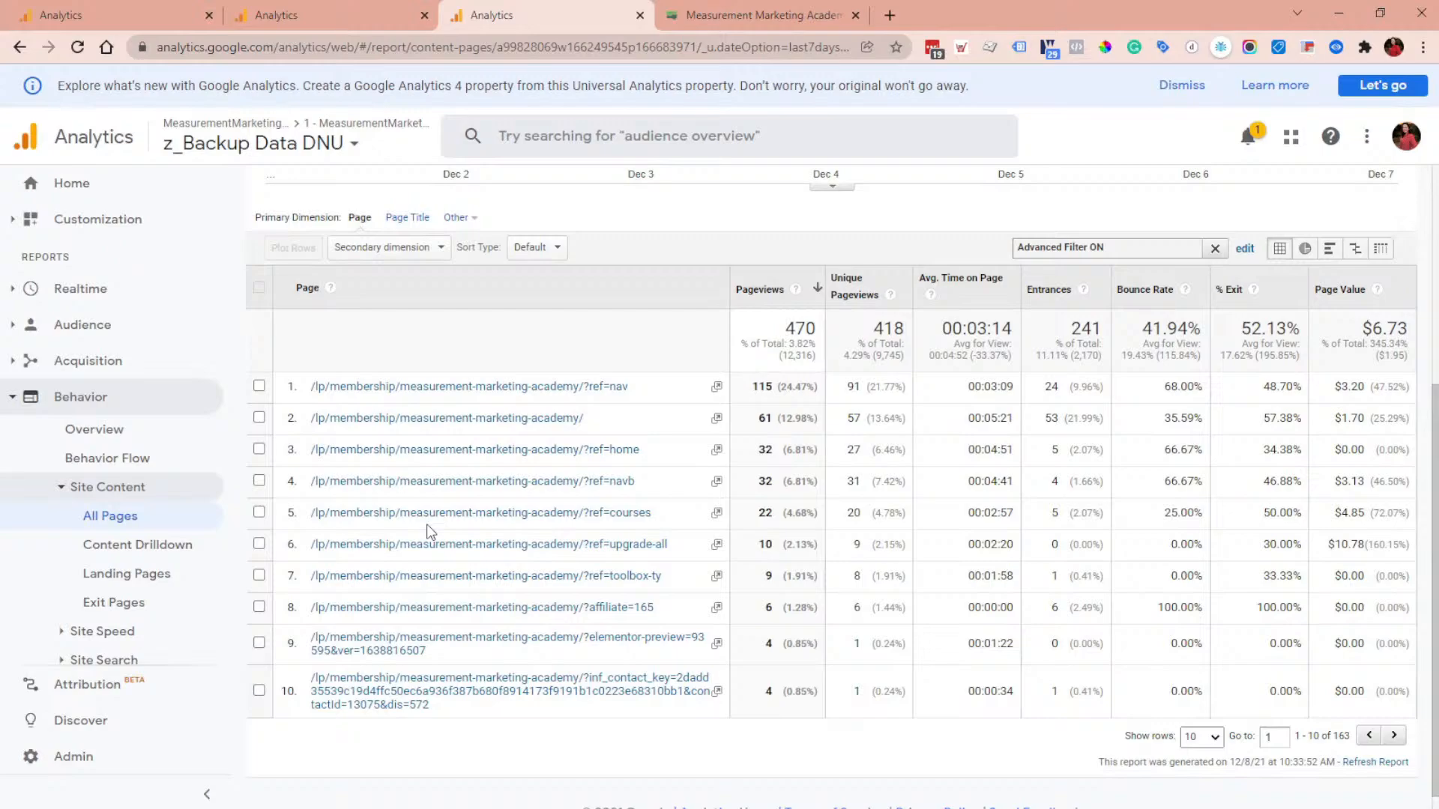
Step: Review the page list in the Test - Workshop Training view's All Pages report
left_click(70, 23)
mouse_move(312, 581)
left_mouse_down()
mouse_move(458, 590)
mouse_move(260, 596)
mouse_move(304, 576)
left_mouse_up()
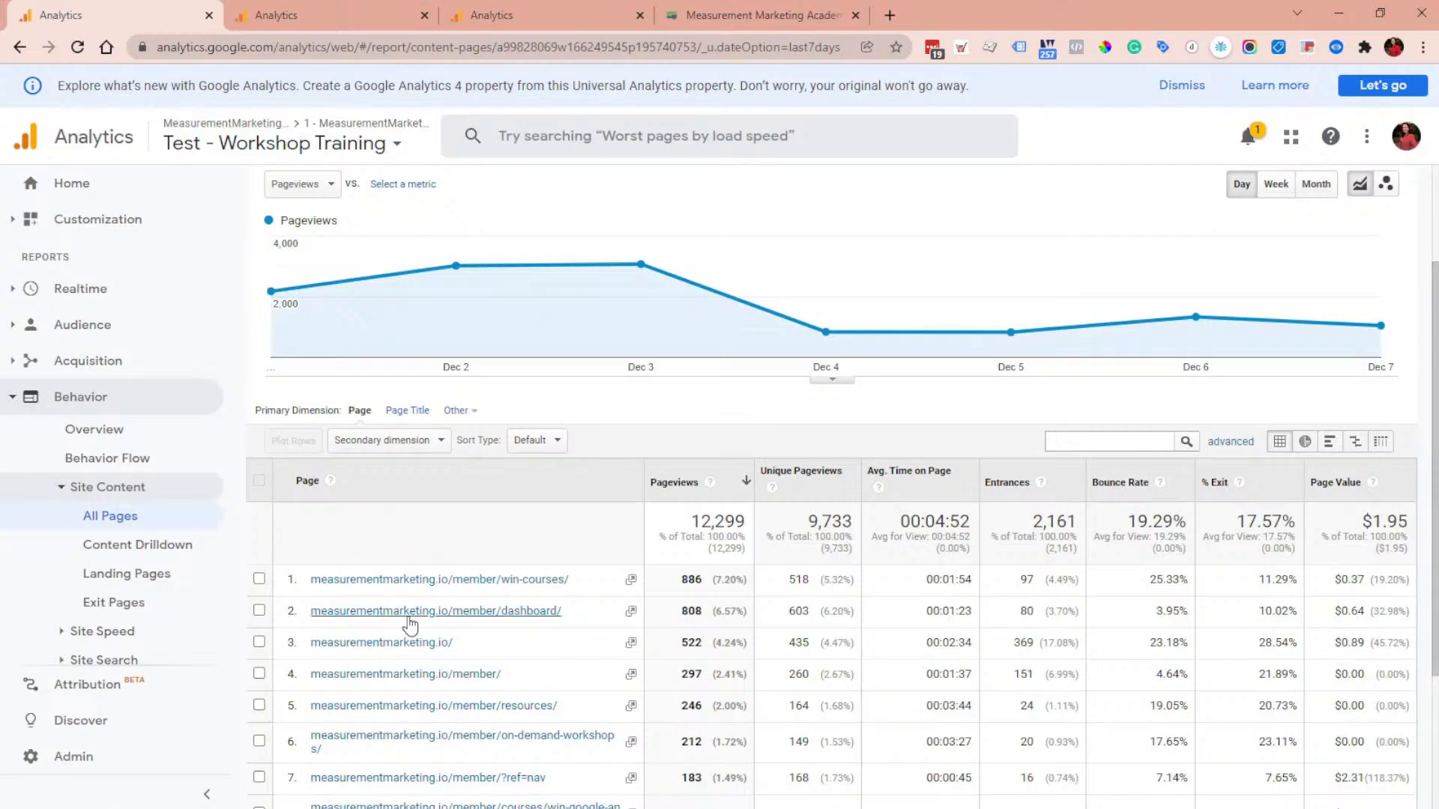
scroll(409, 624, "down", 2)
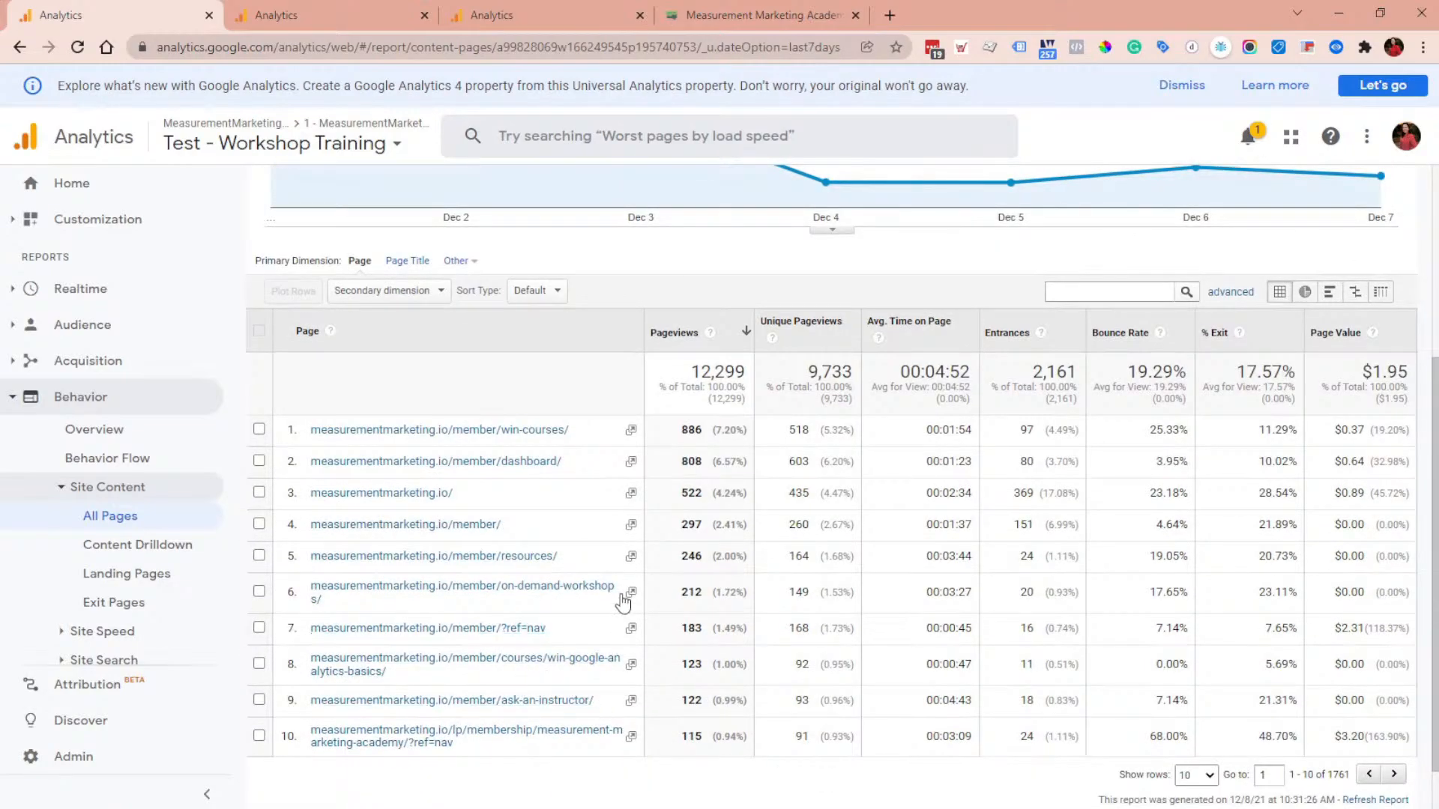
left_click(317, 3)
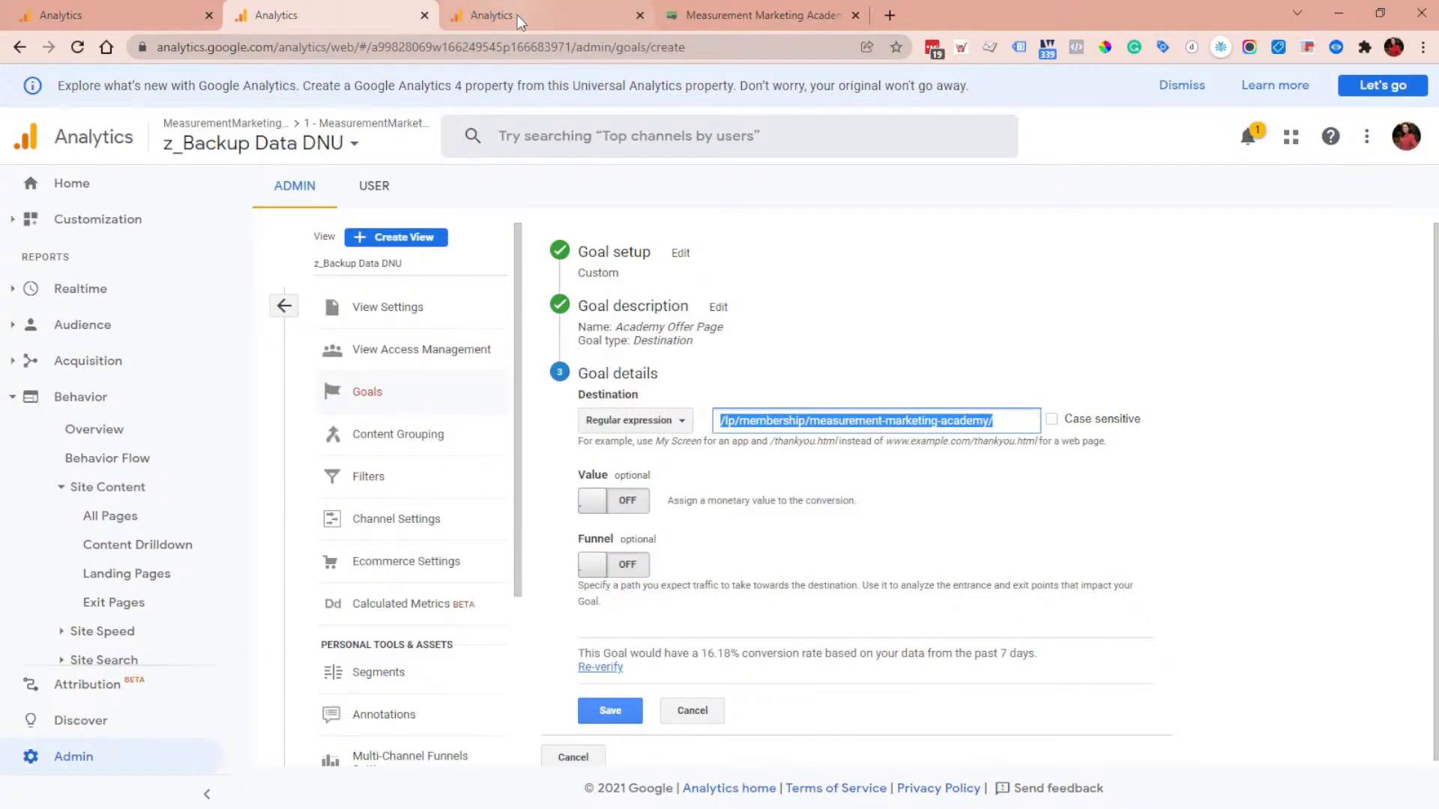
Step: Set the goal's destination match type back to Begins with and select the destination path
left_click(659, 426)
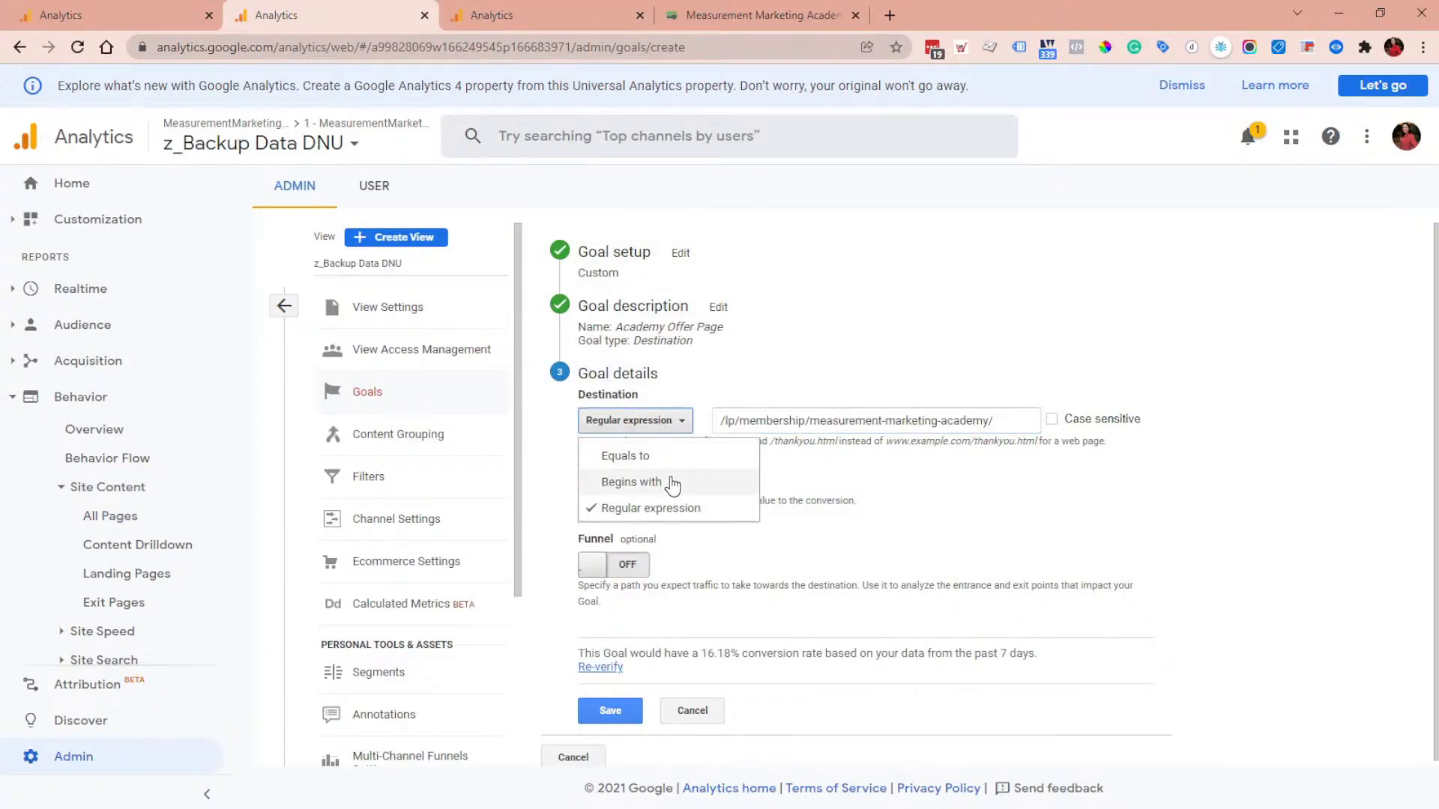
left_click(673, 484)
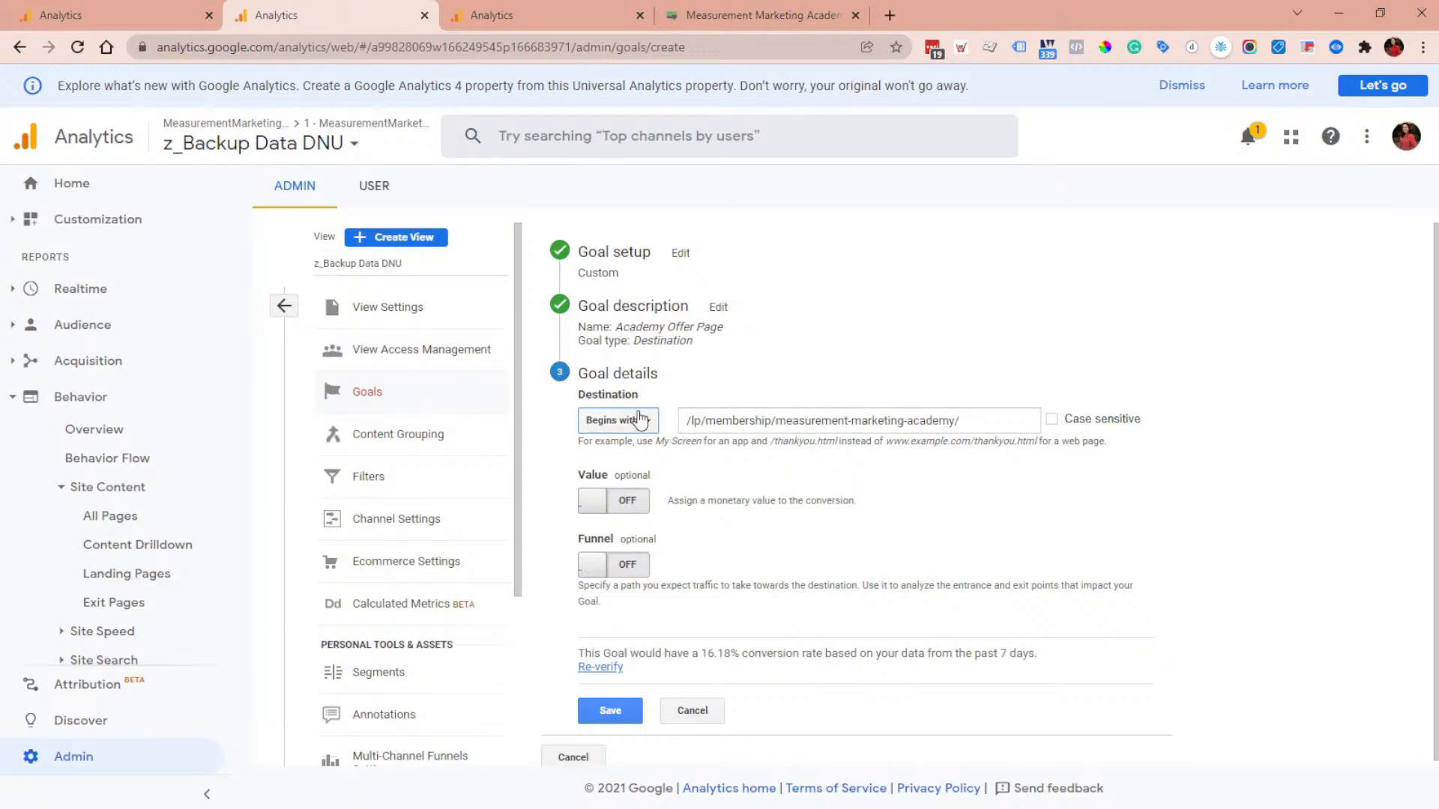
left_click_drag(684, 420, 937, 419)
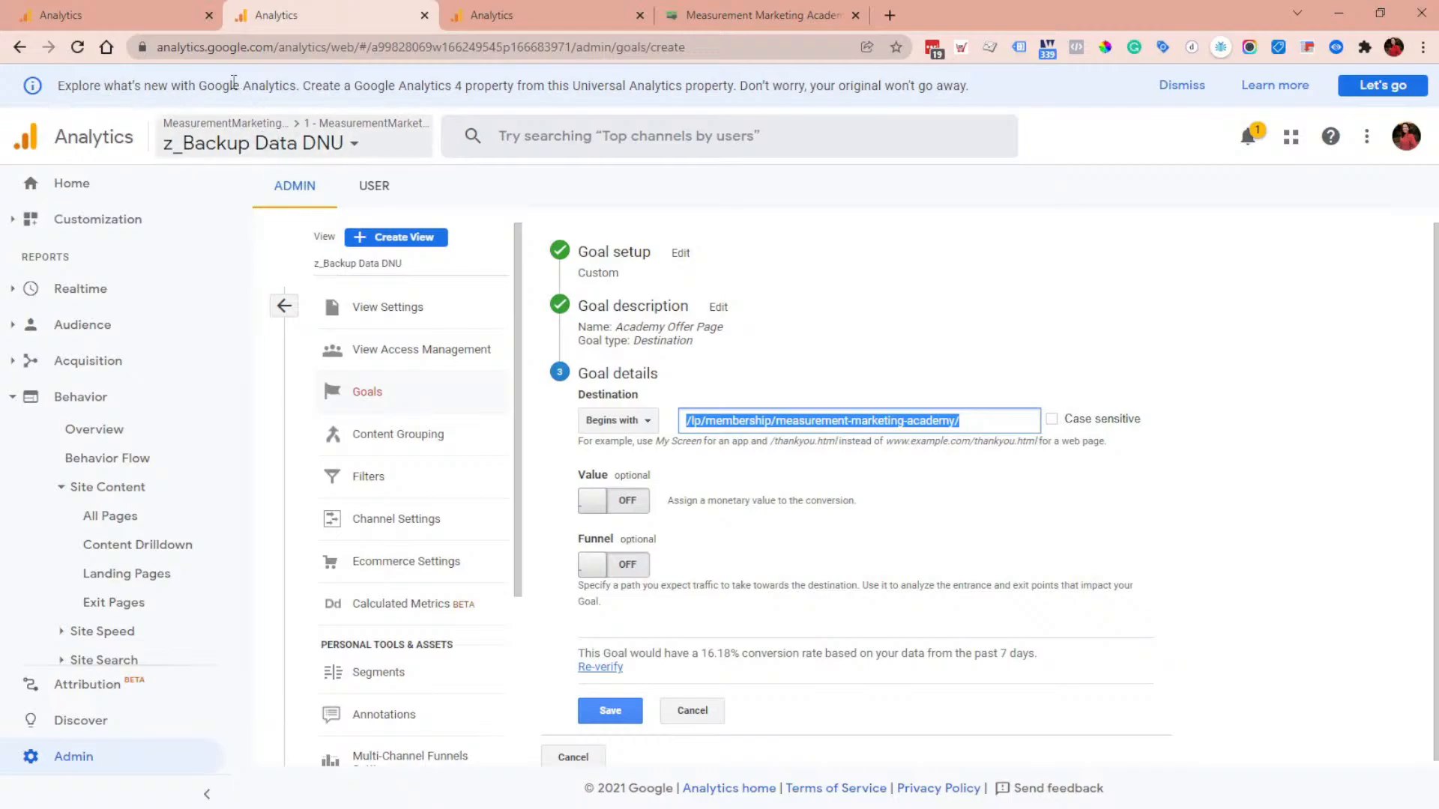
Step: Open the Test - Workshop Training view's Admin in a new tab
left_click(105, 10)
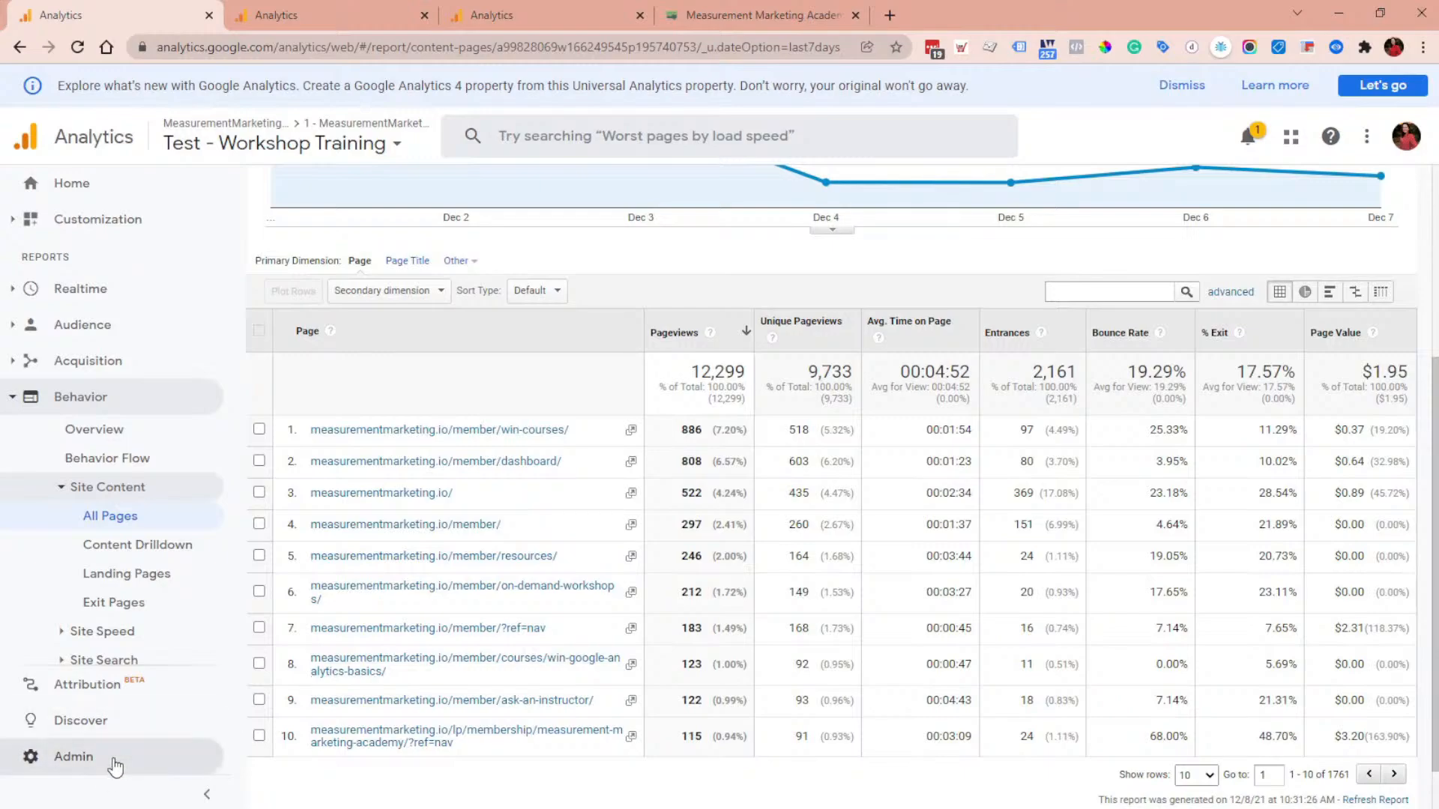
right_click(68, 760)
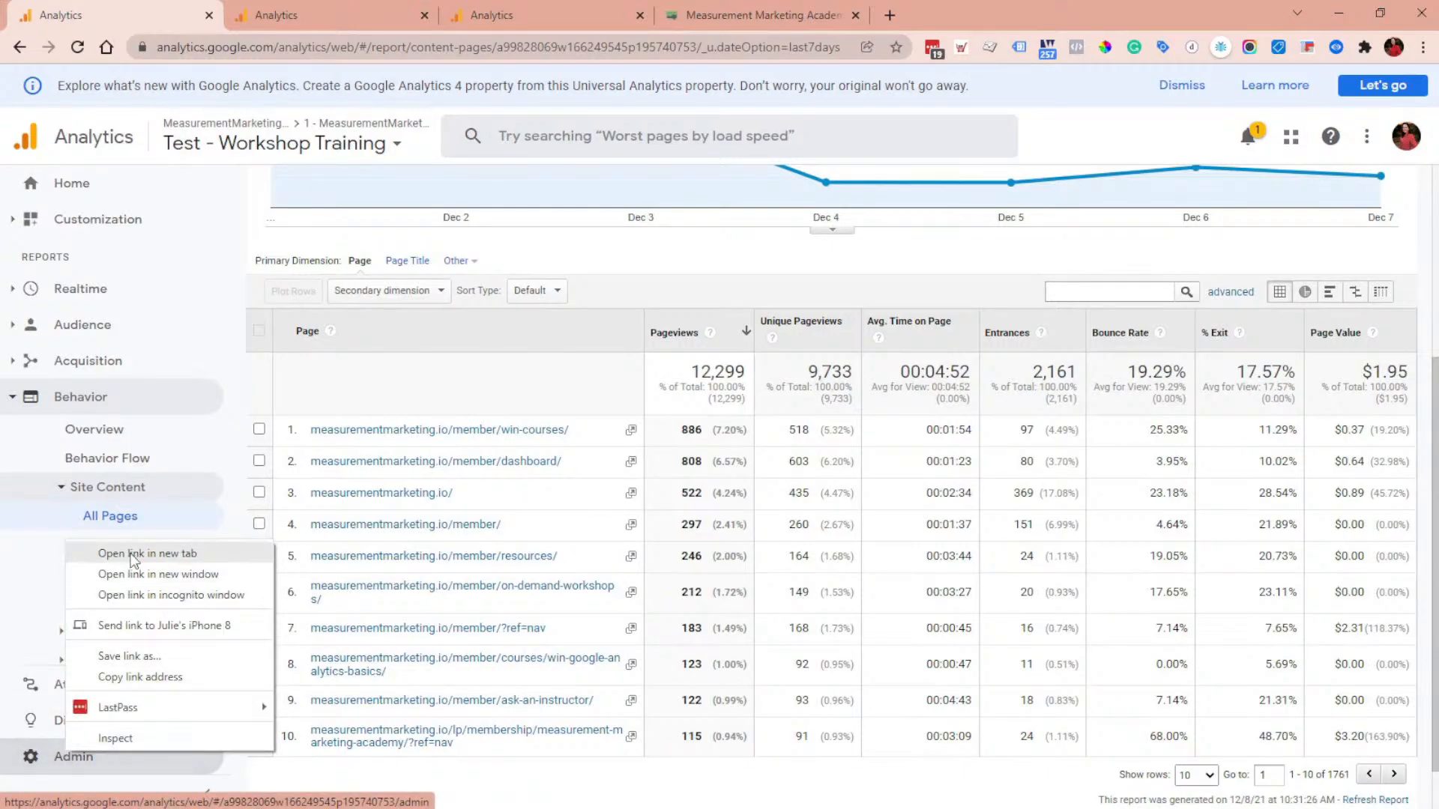
left_click(173, 550)
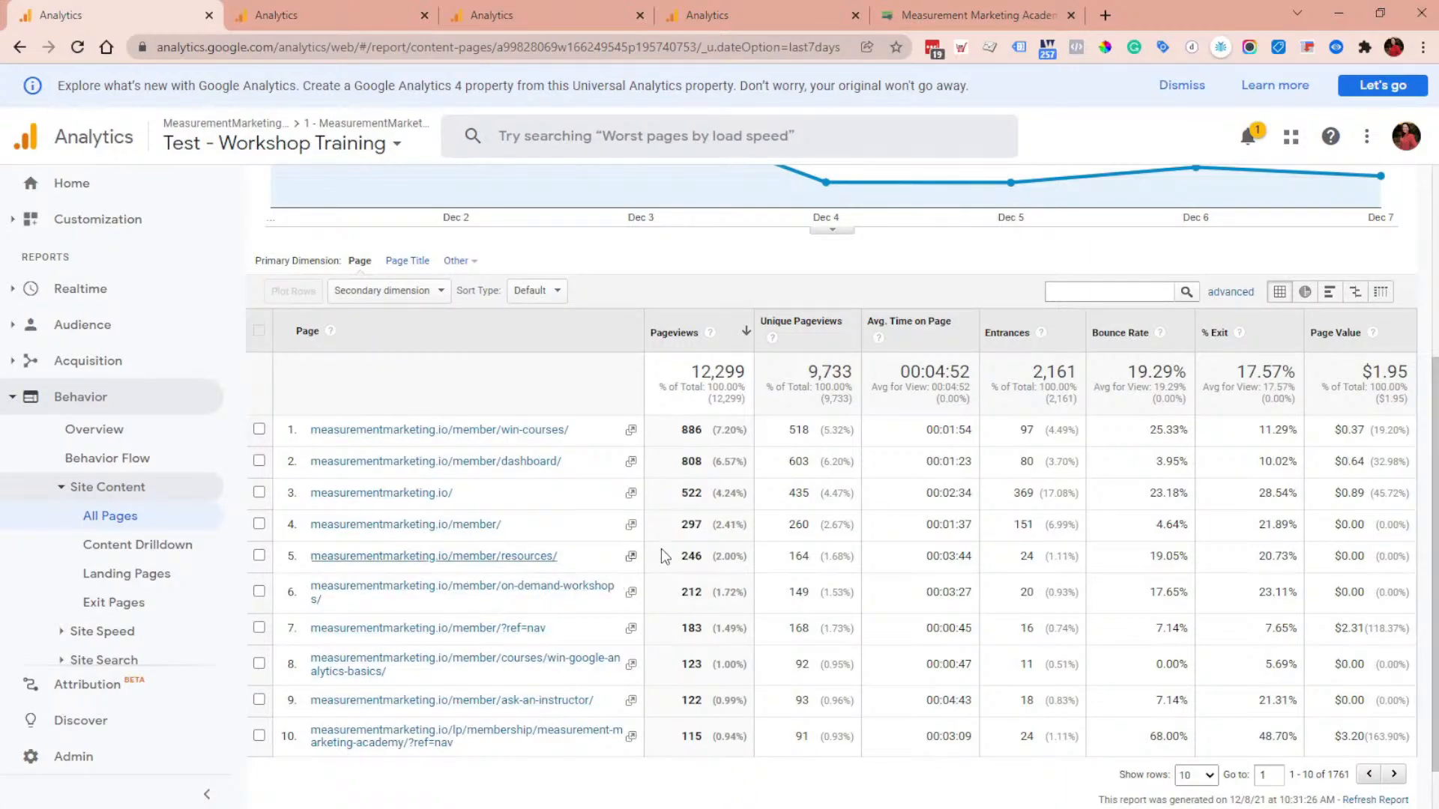
Step: Filter the Test - Workshop Training All Pages report to pages beginning with the pasted destination path
left_click(1230, 292)
left_click(633, 353)
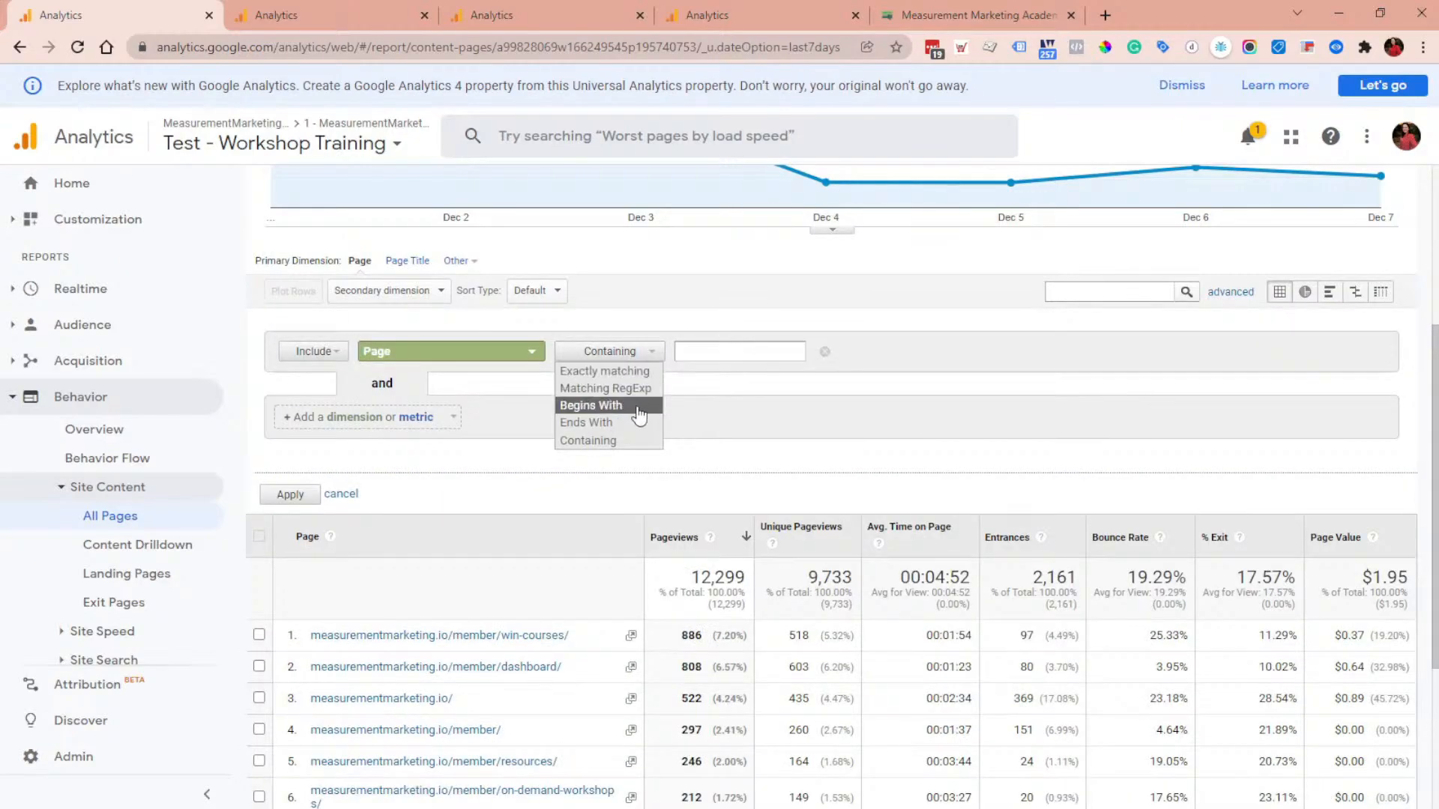
left_click(638, 406)
key("ctrl+v")
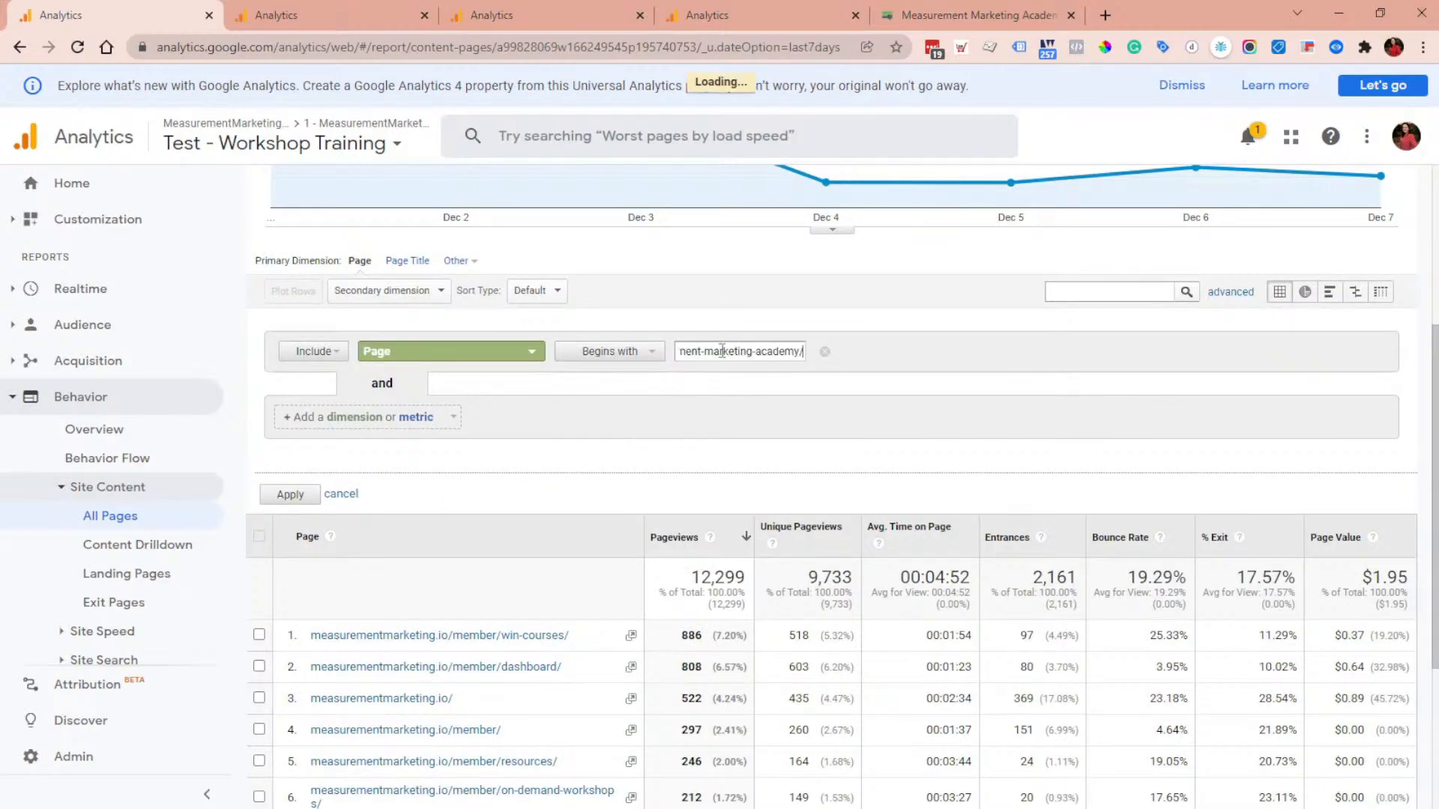
key("Home")
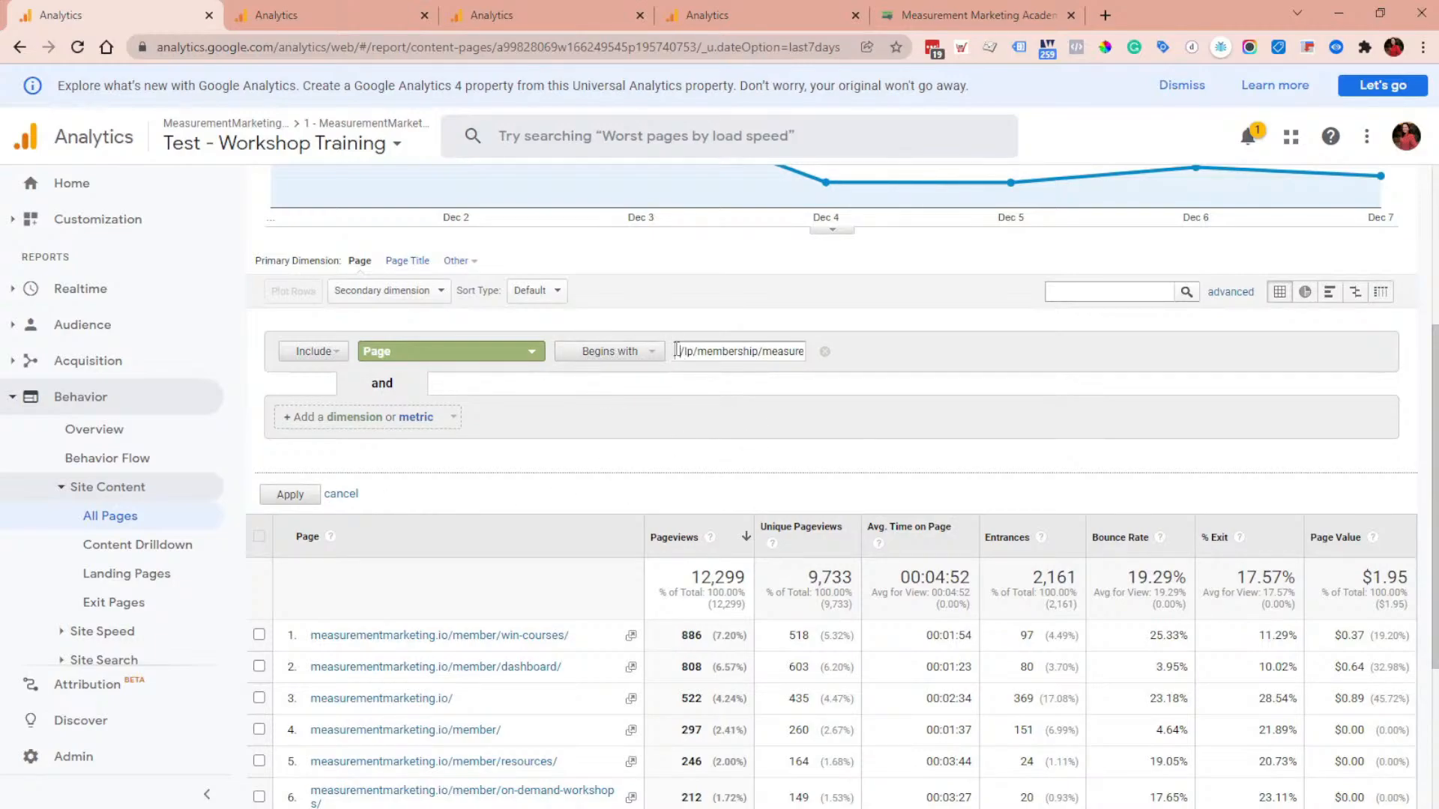
left_click_drag(677, 350, 714, 368)
key("ctrl+c")
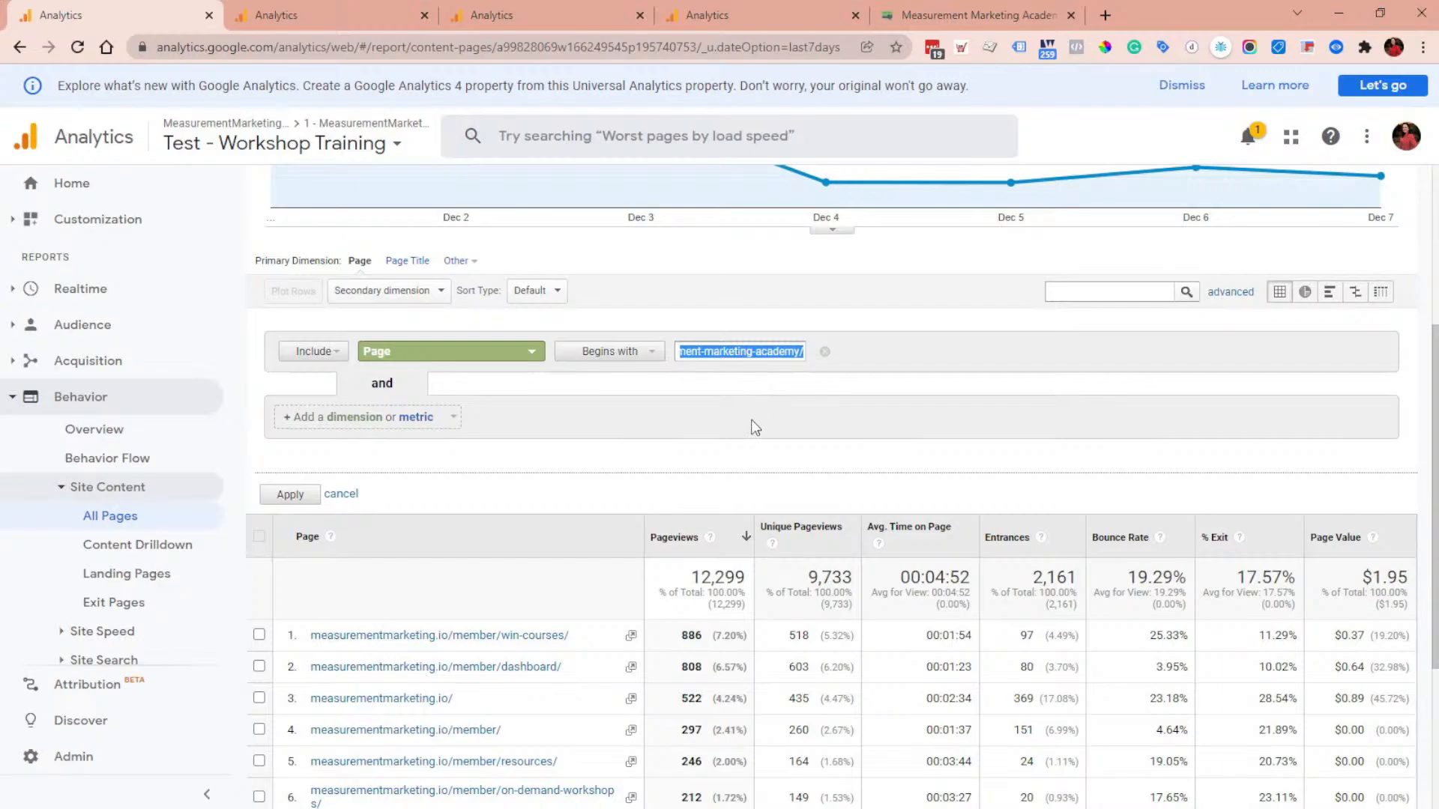
left_click(291, 494)
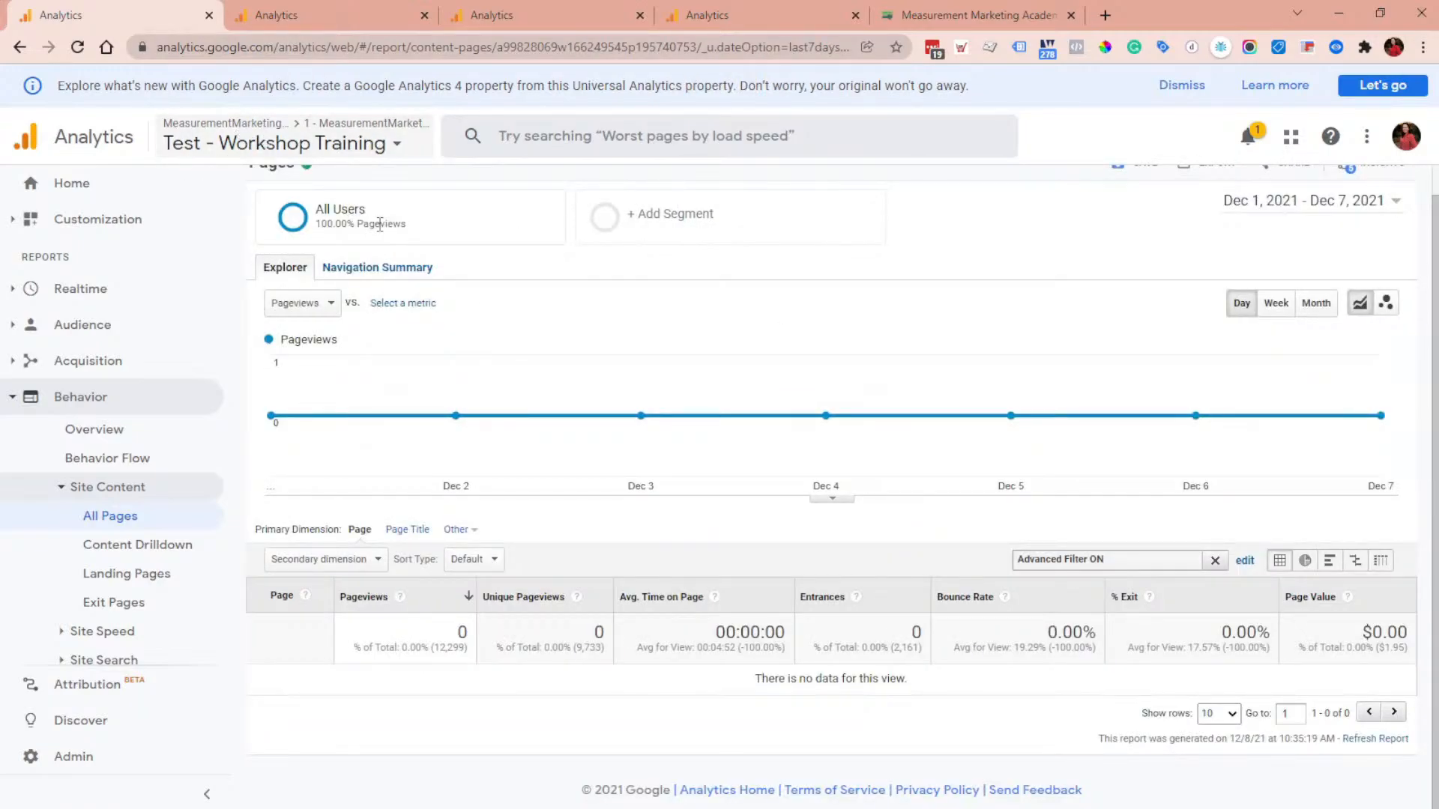
Step: Remove the advanced filter from the All Pages report
left_click(353, 16)
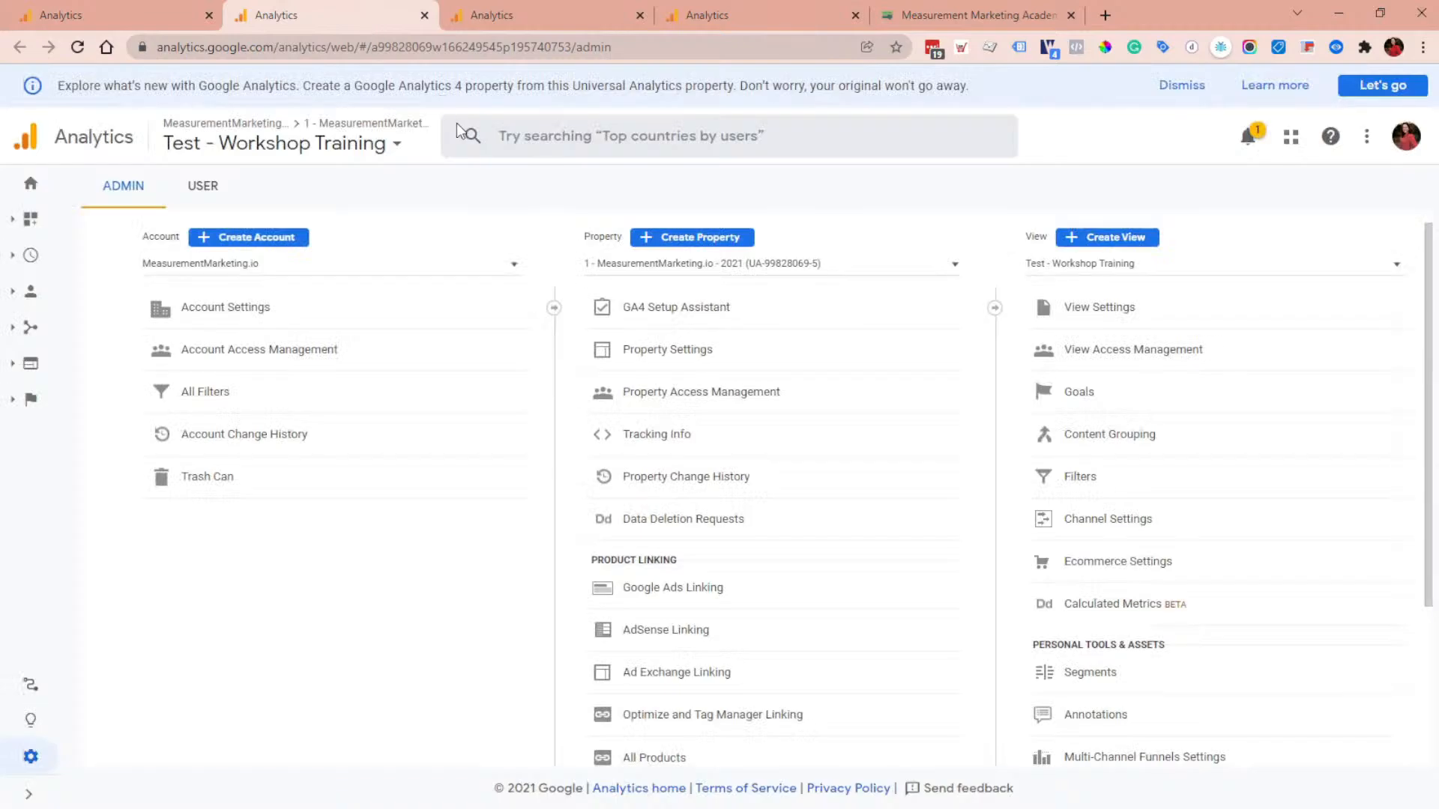
left_click(141, 9)
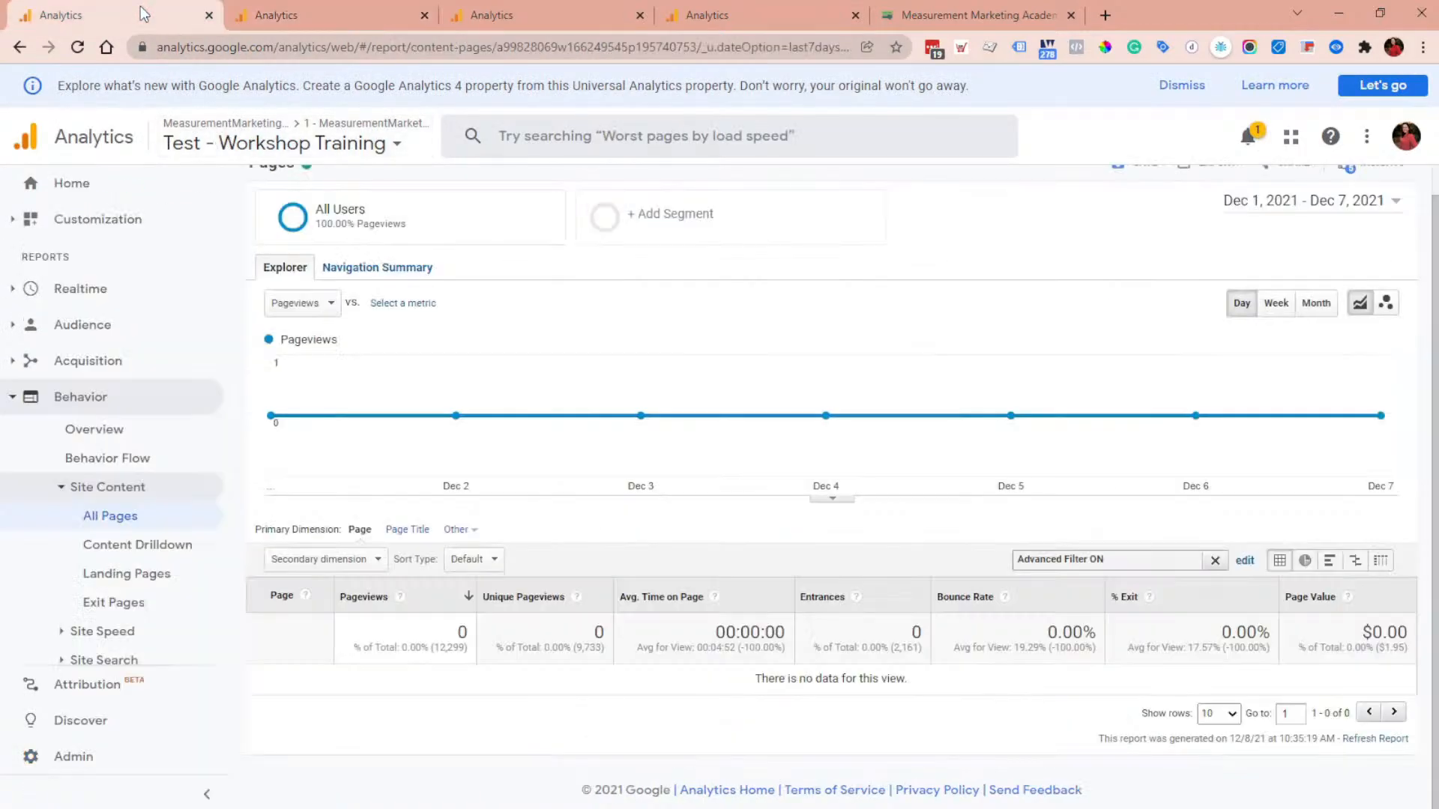
left_click(1215, 560)
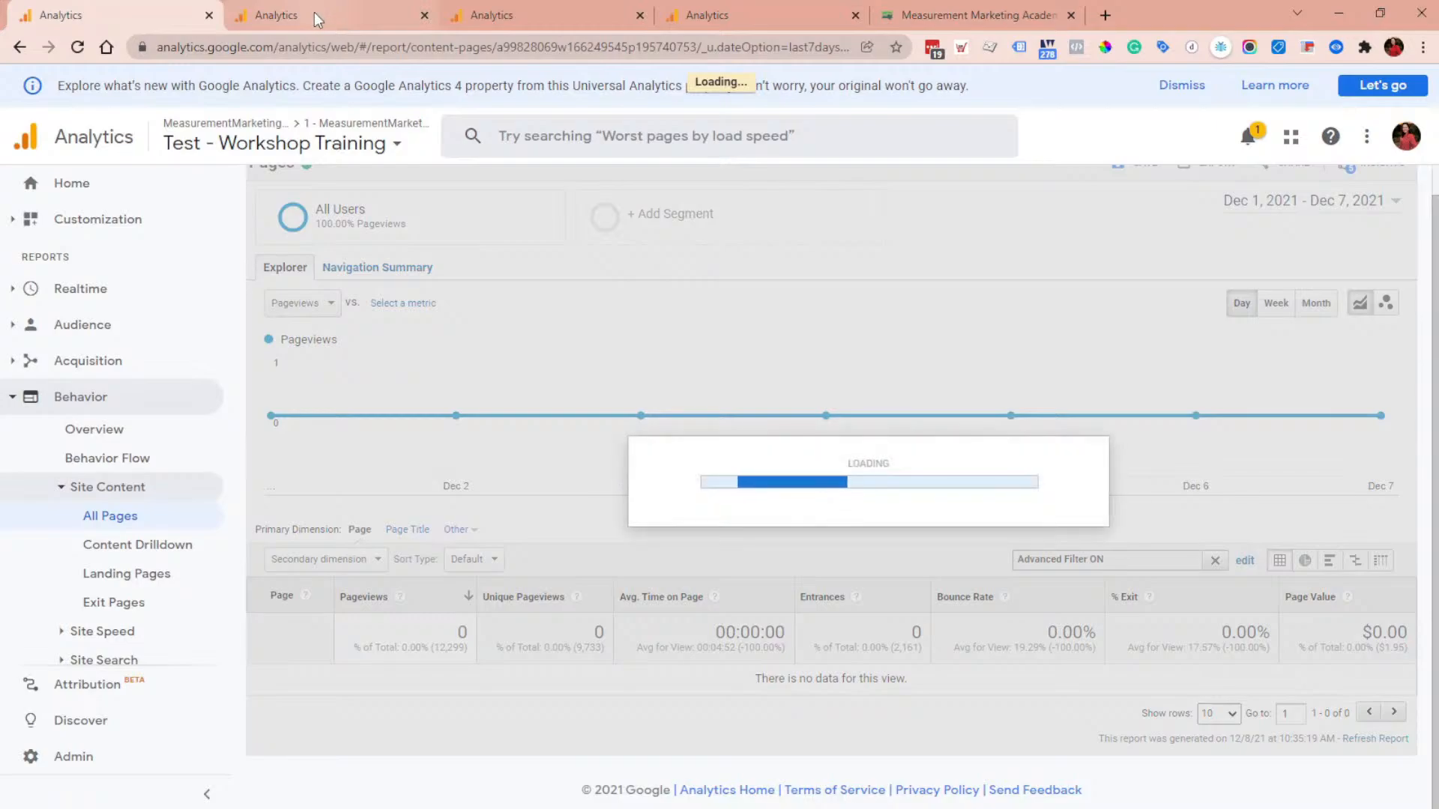
Step: Open the Test - Workshop Training view's Goals and start a new Custom goal
left_click(321, 9)
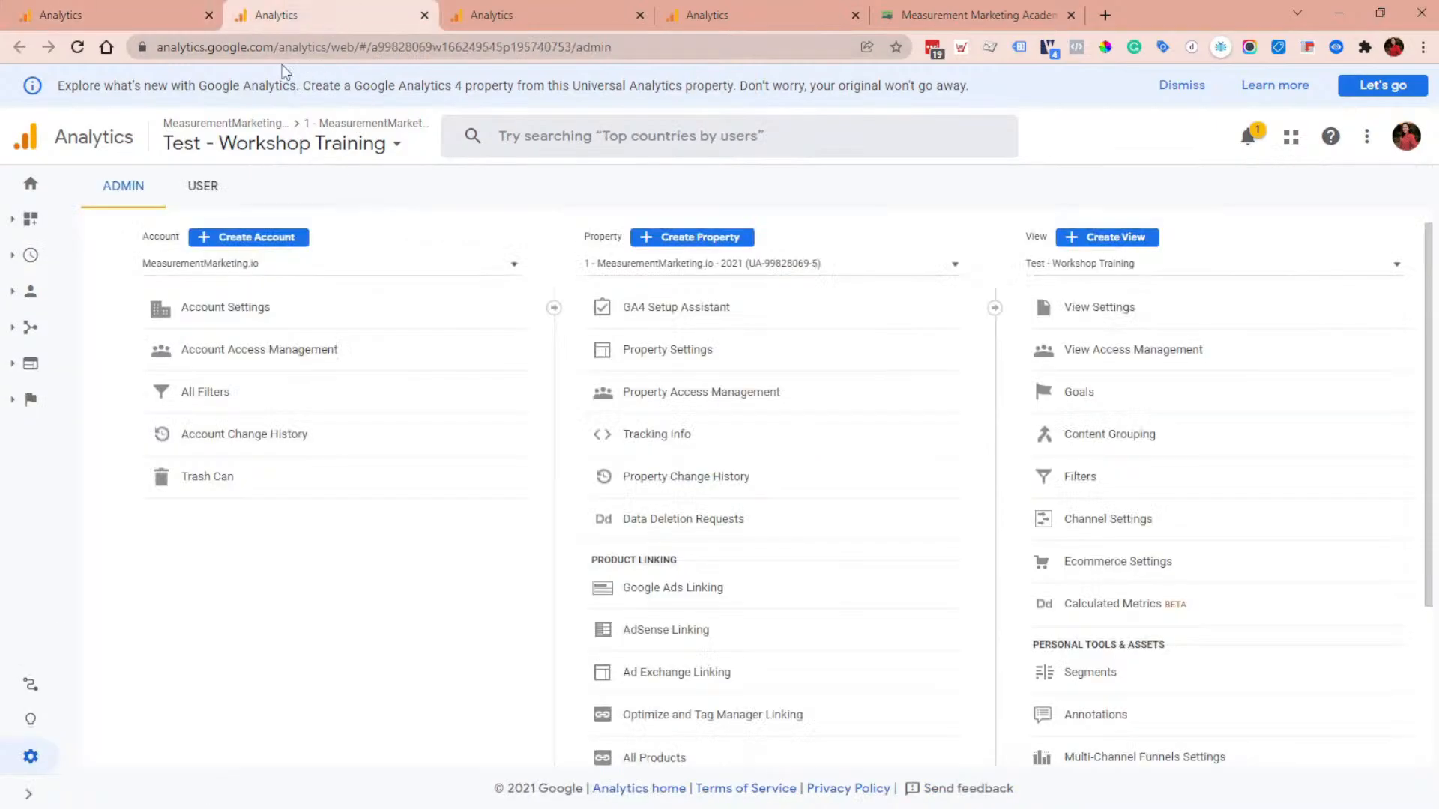
left_click(1082, 388)
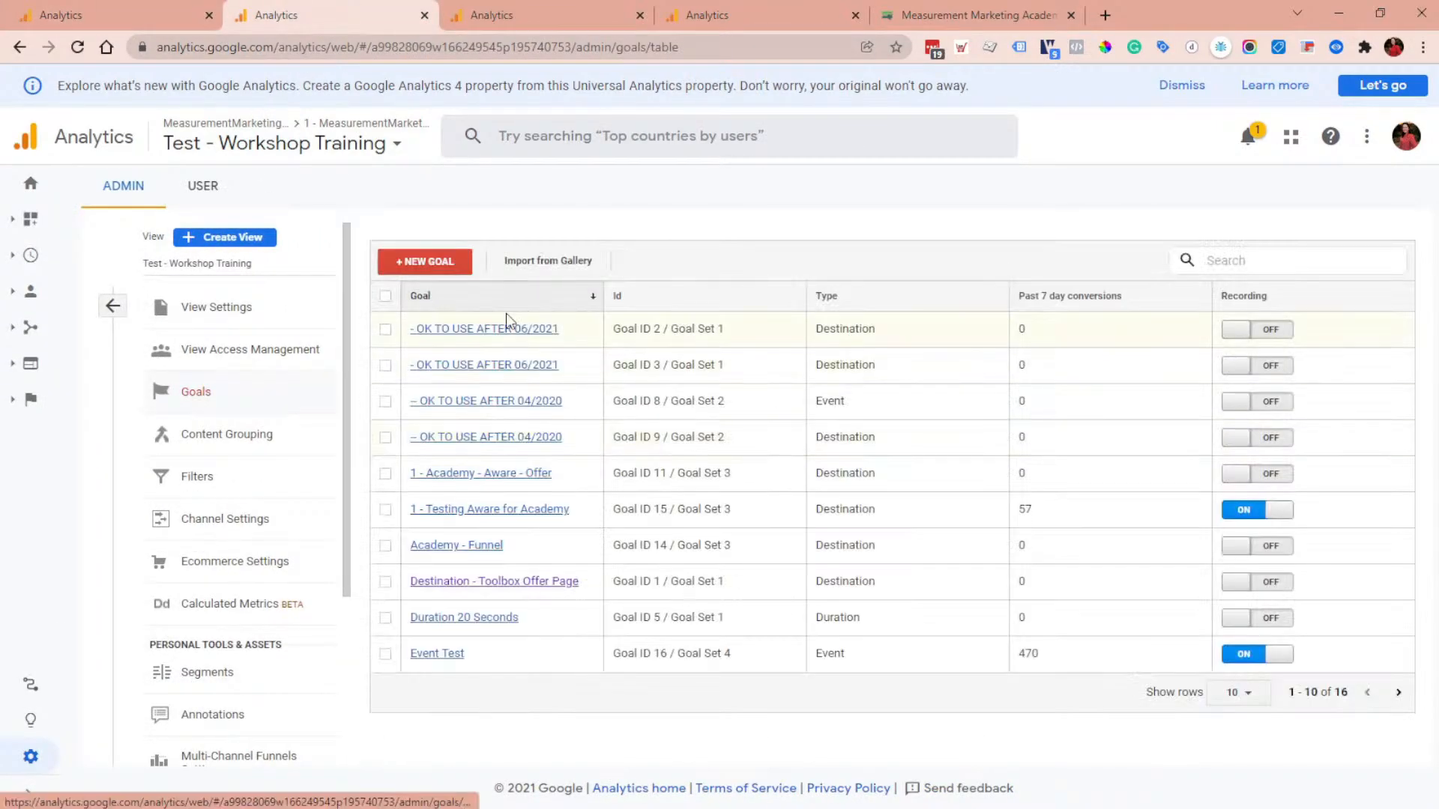
left_click(431, 262)
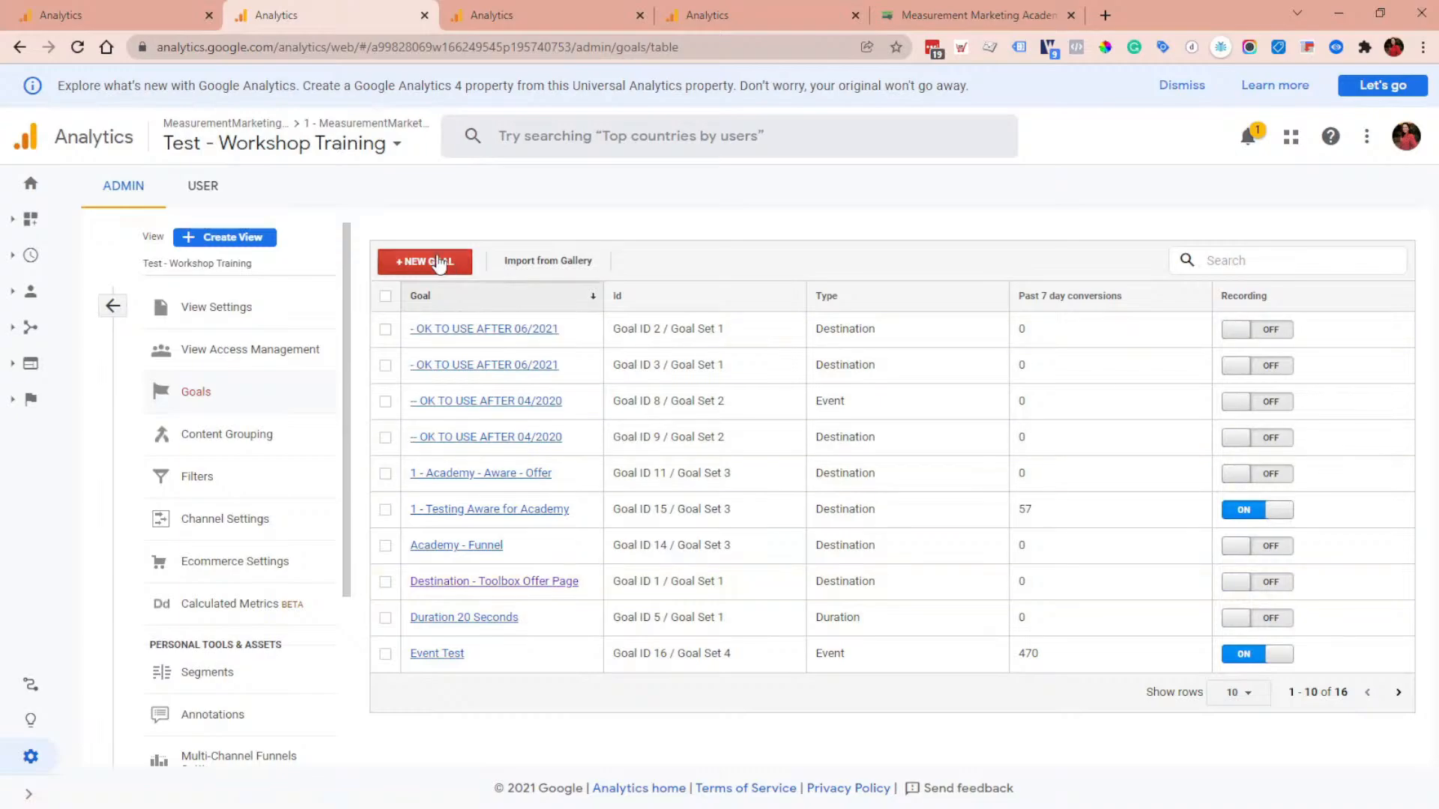
scroll(571, 442, "down", 2)
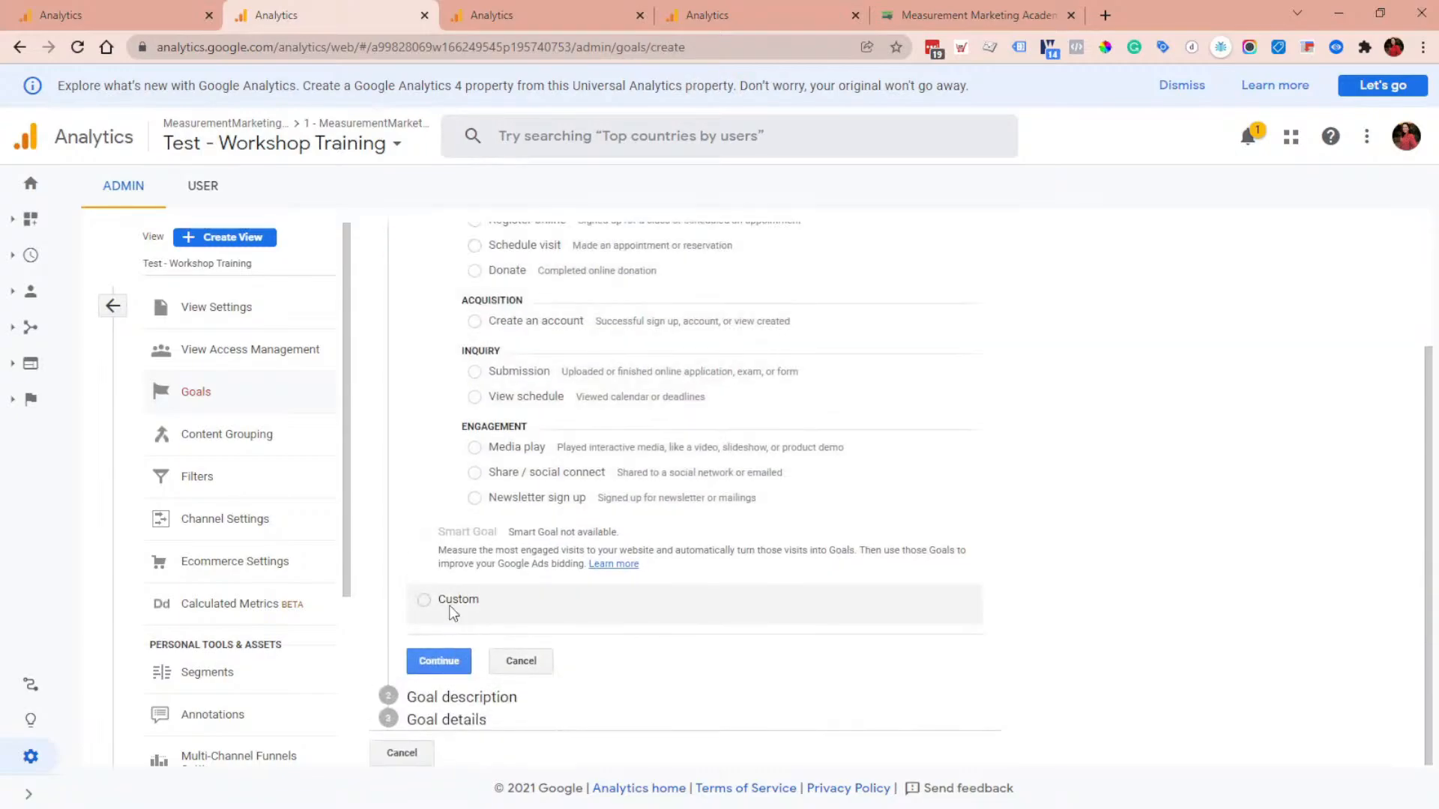
left_click(452, 604)
left_click(420, 662)
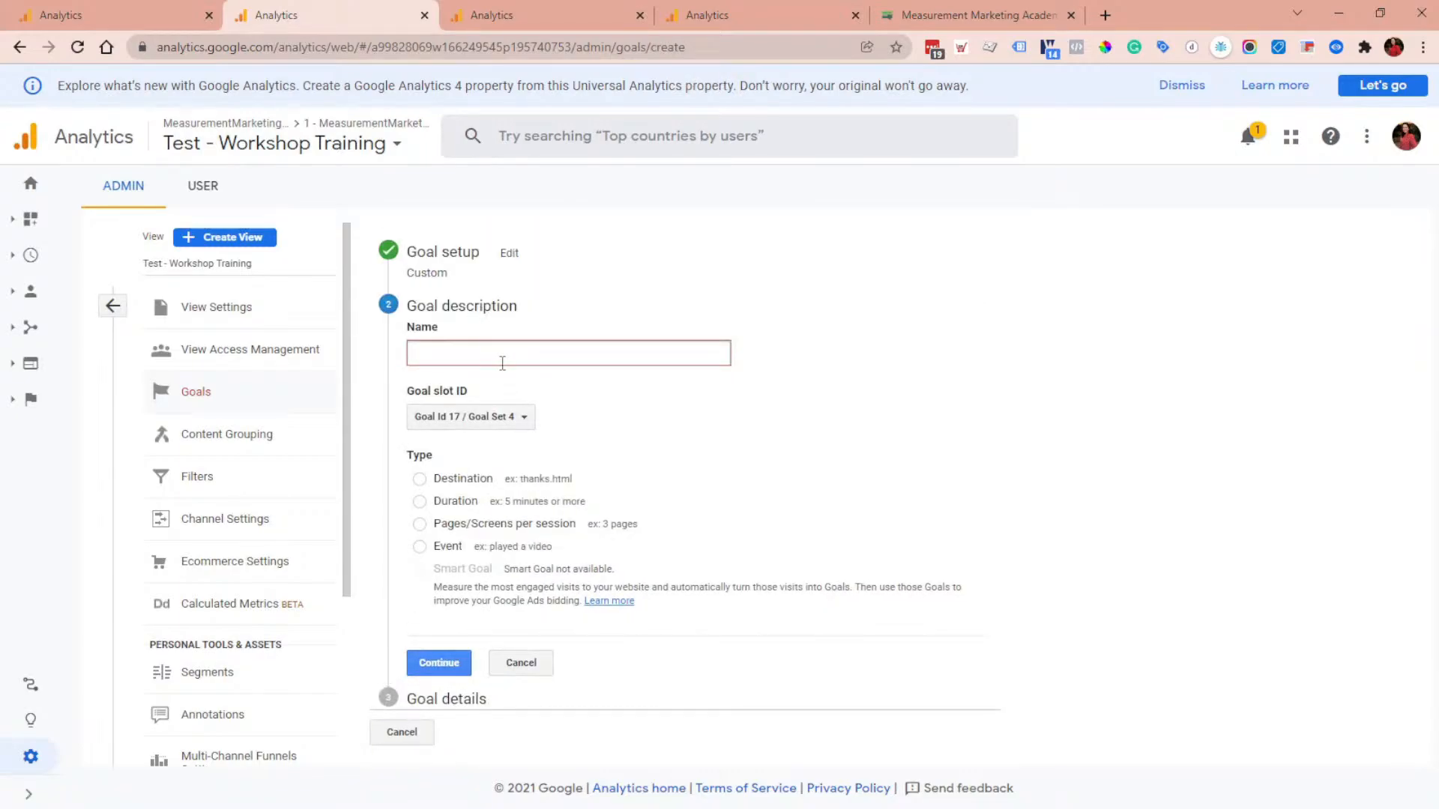
Step: Name the goal Academy Offer Page and choose the Destination goal type
type("Academy Offer Page")
left_click(434, 480)
left_click(448, 661)
Step: Set the destination to Begins with /lp/membership/measurement-marketing-academy/ and verify the goal
left_click(451, 427)
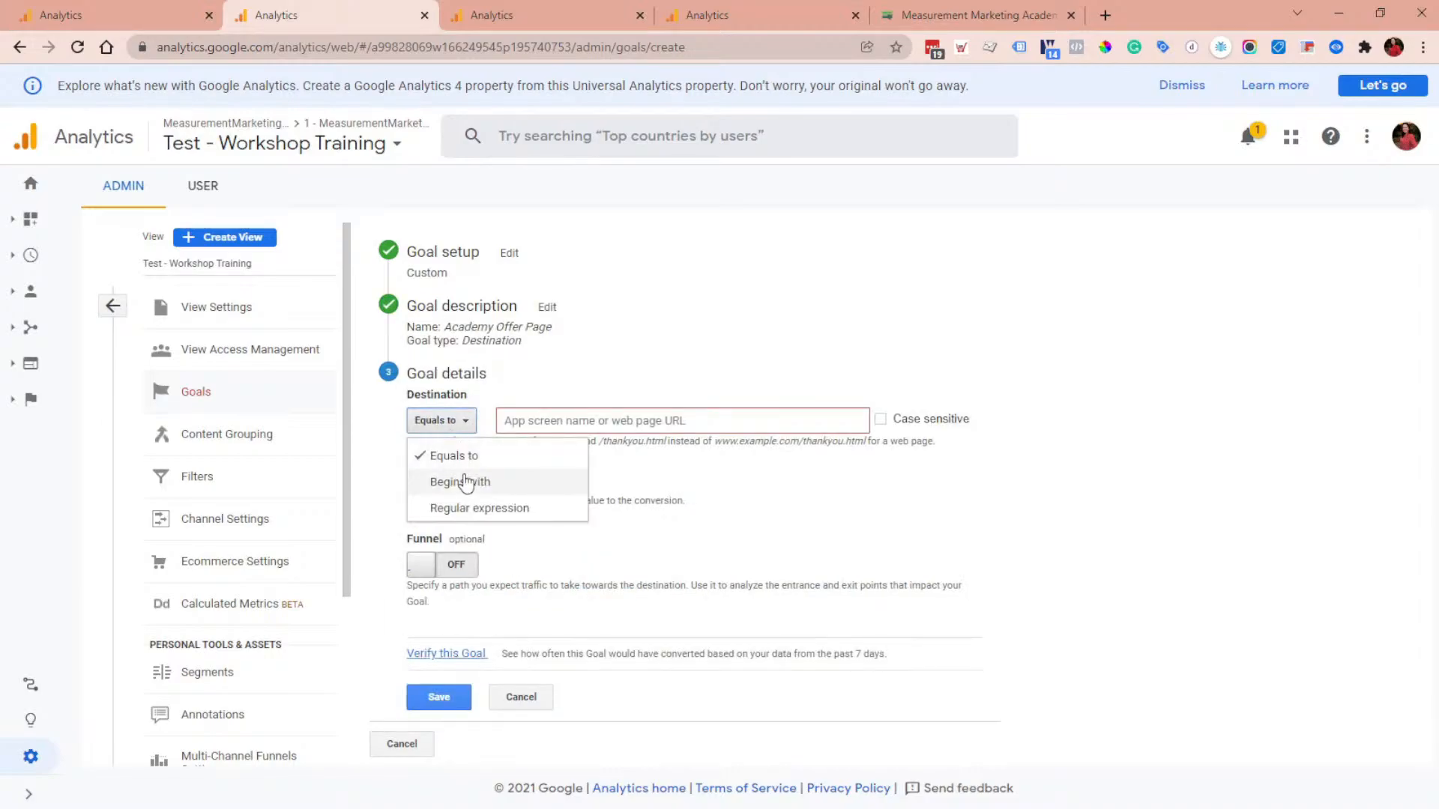
left_click(465, 482)
key("ctrl+v")
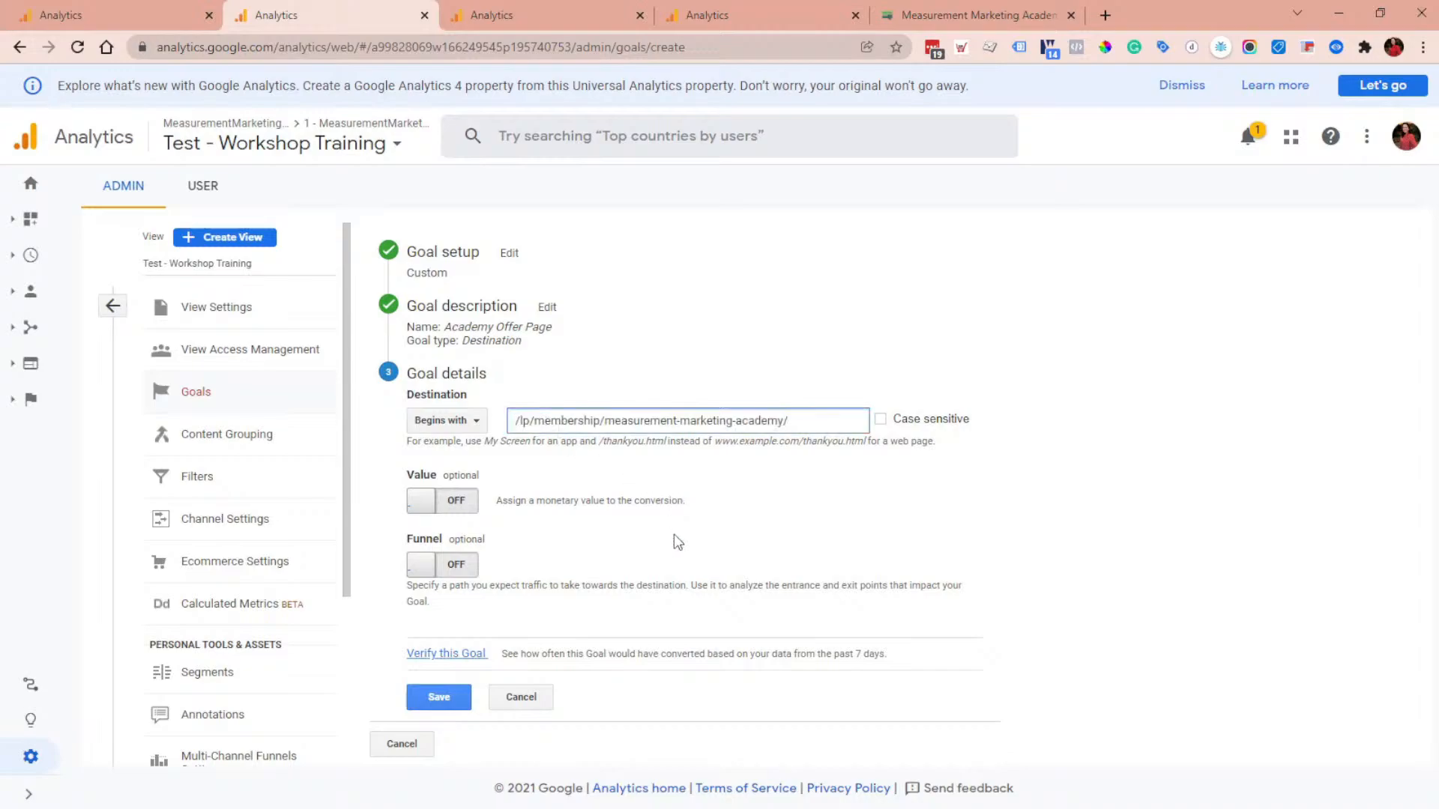
left_click(446, 653)
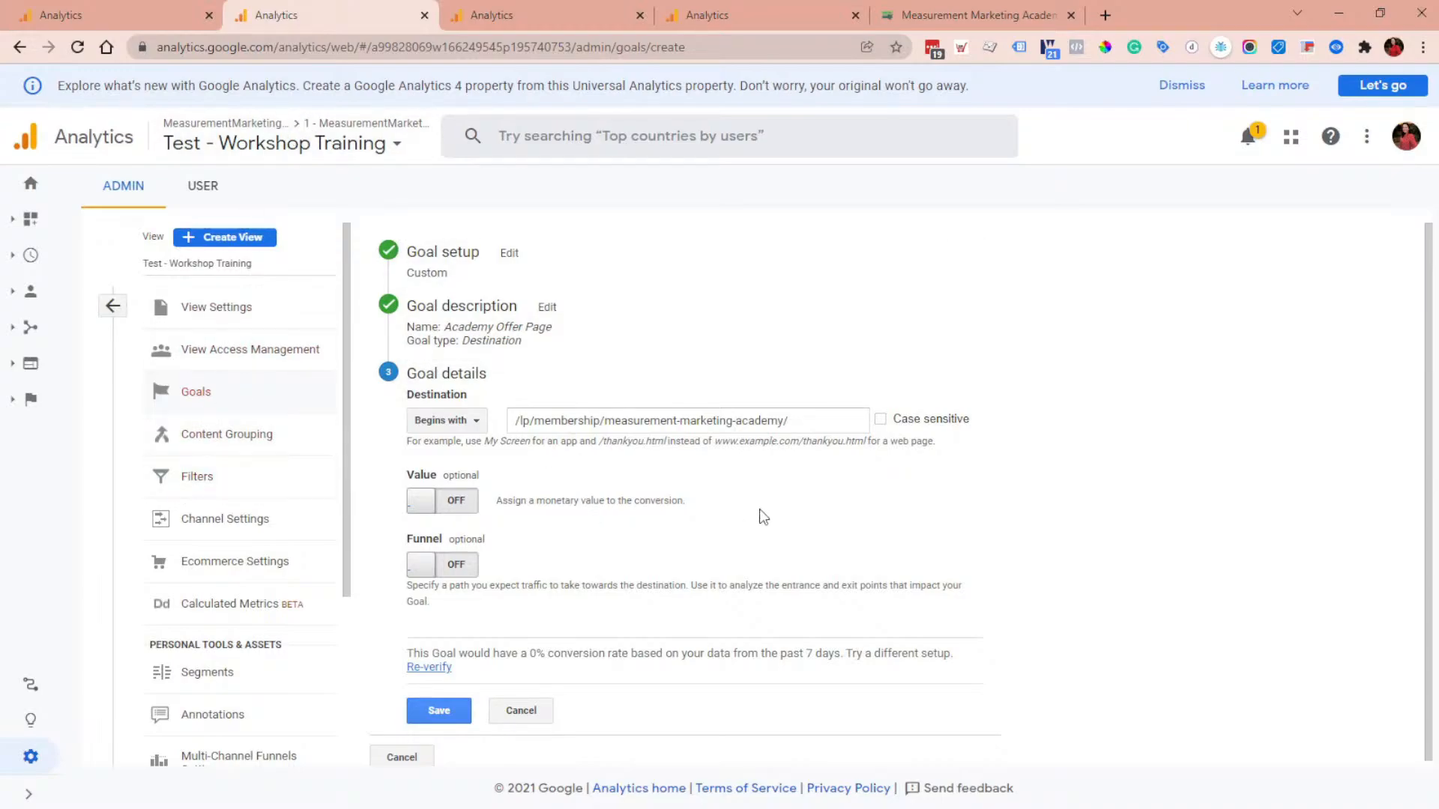
Step: Change the goal's destination match type to Regular expression
left_click(480, 426)
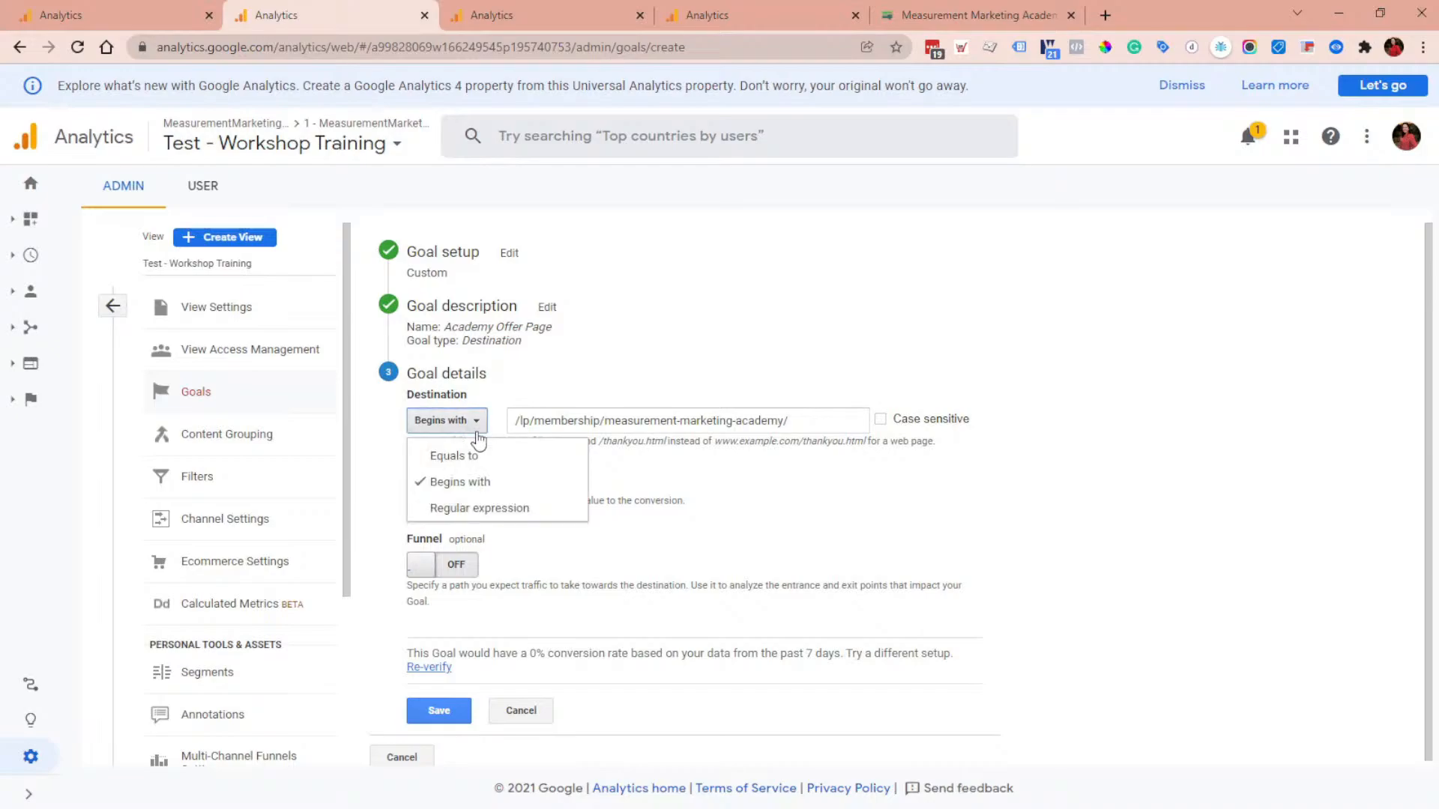
left_click(475, 504)
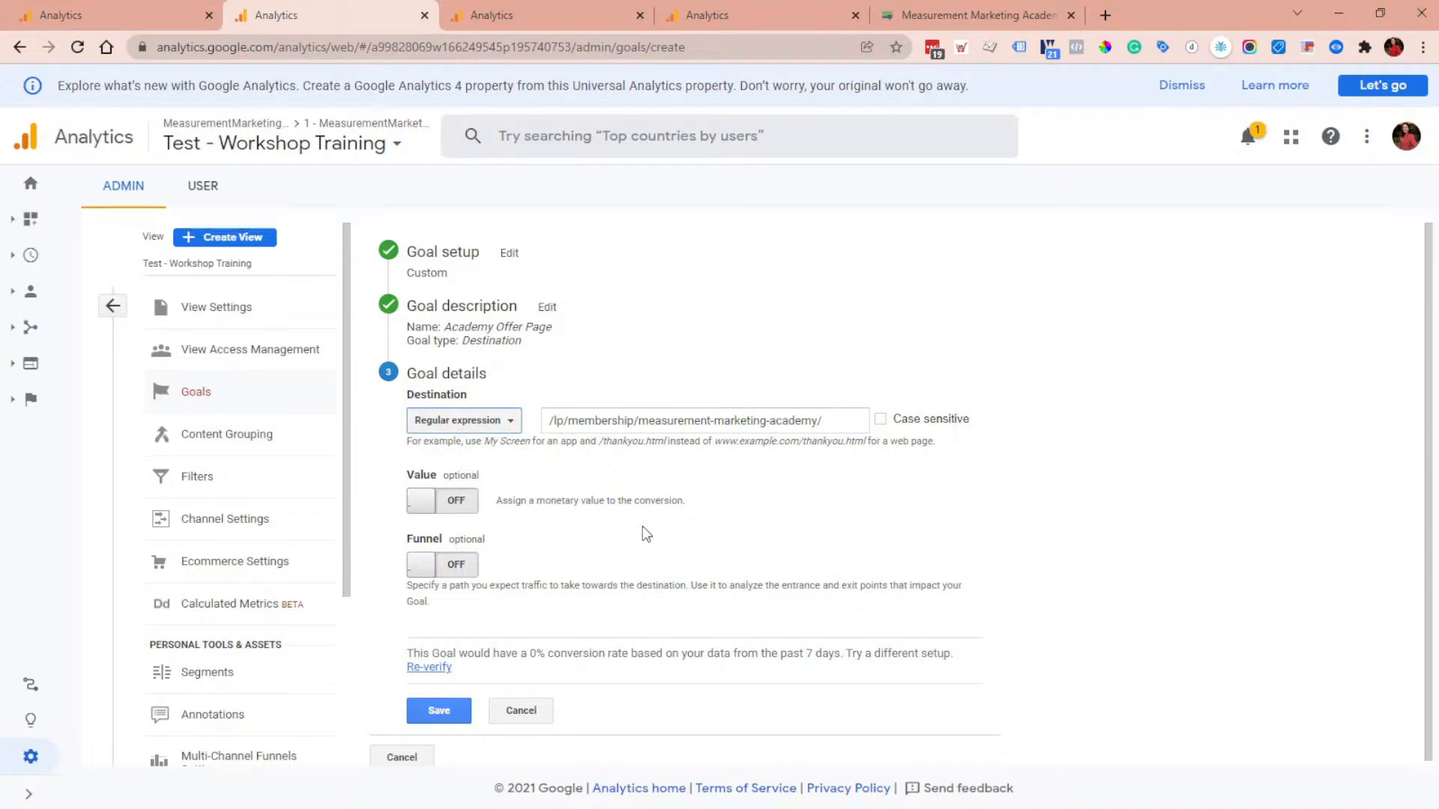
left_click(70, 4)
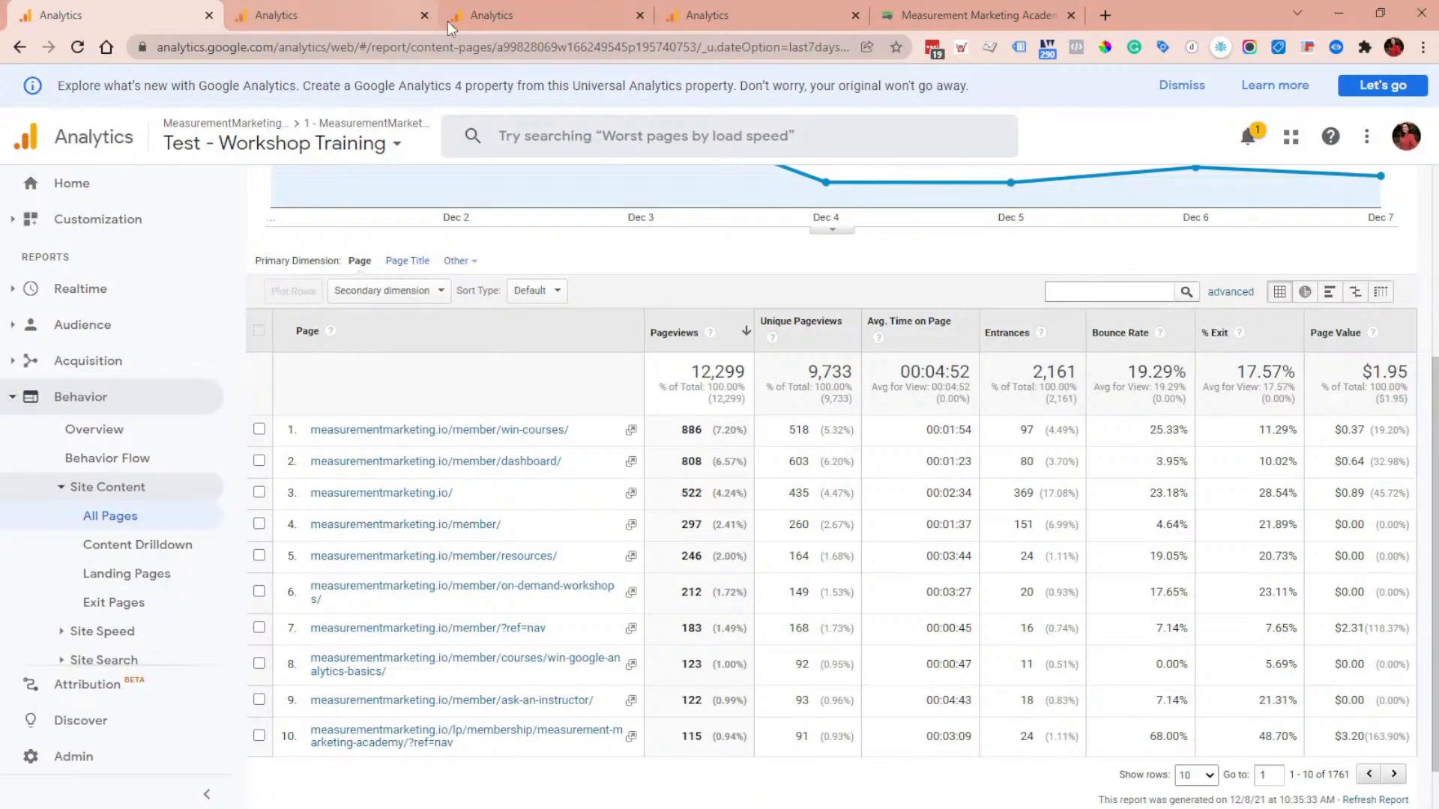
left_click(405, 17)
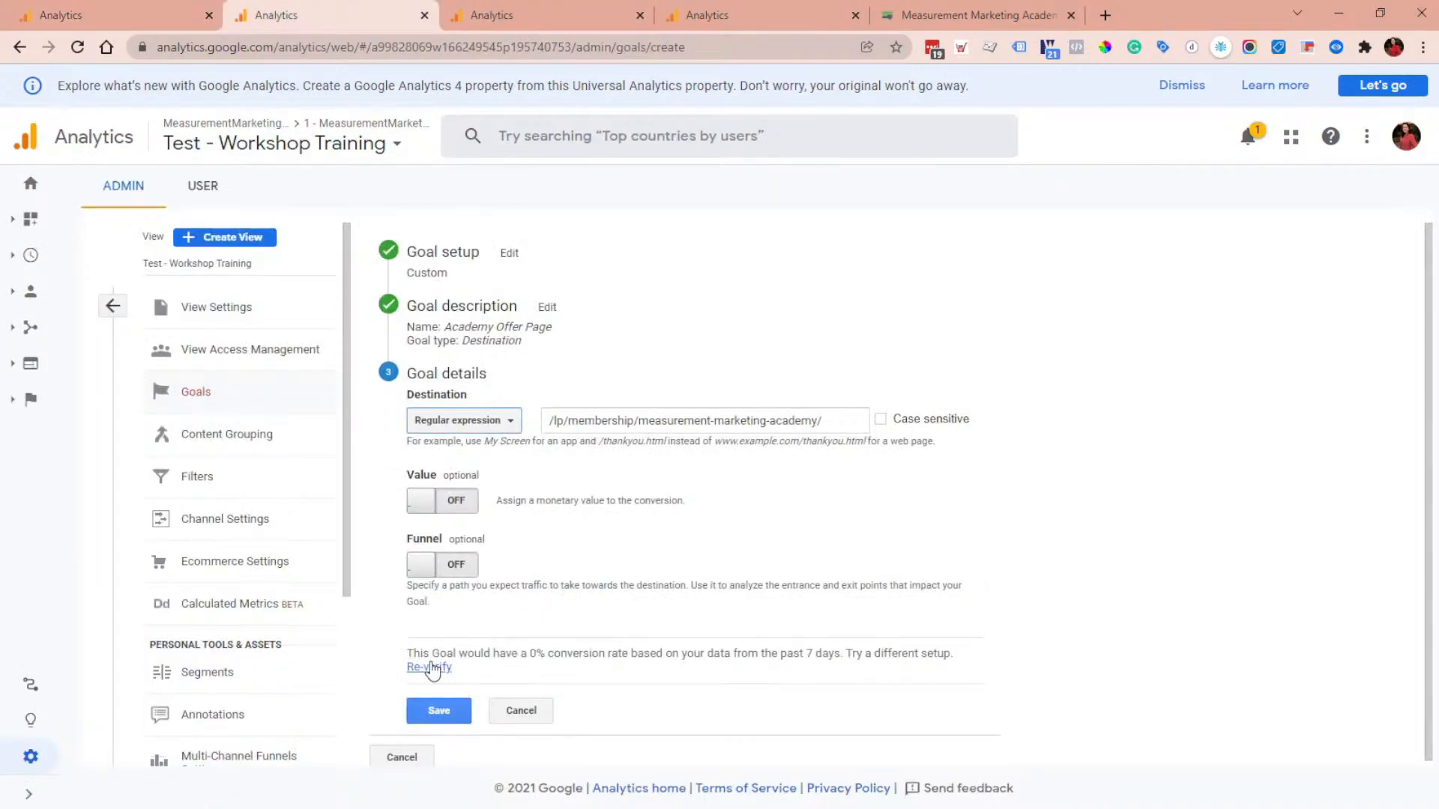
left_click(75, 9)
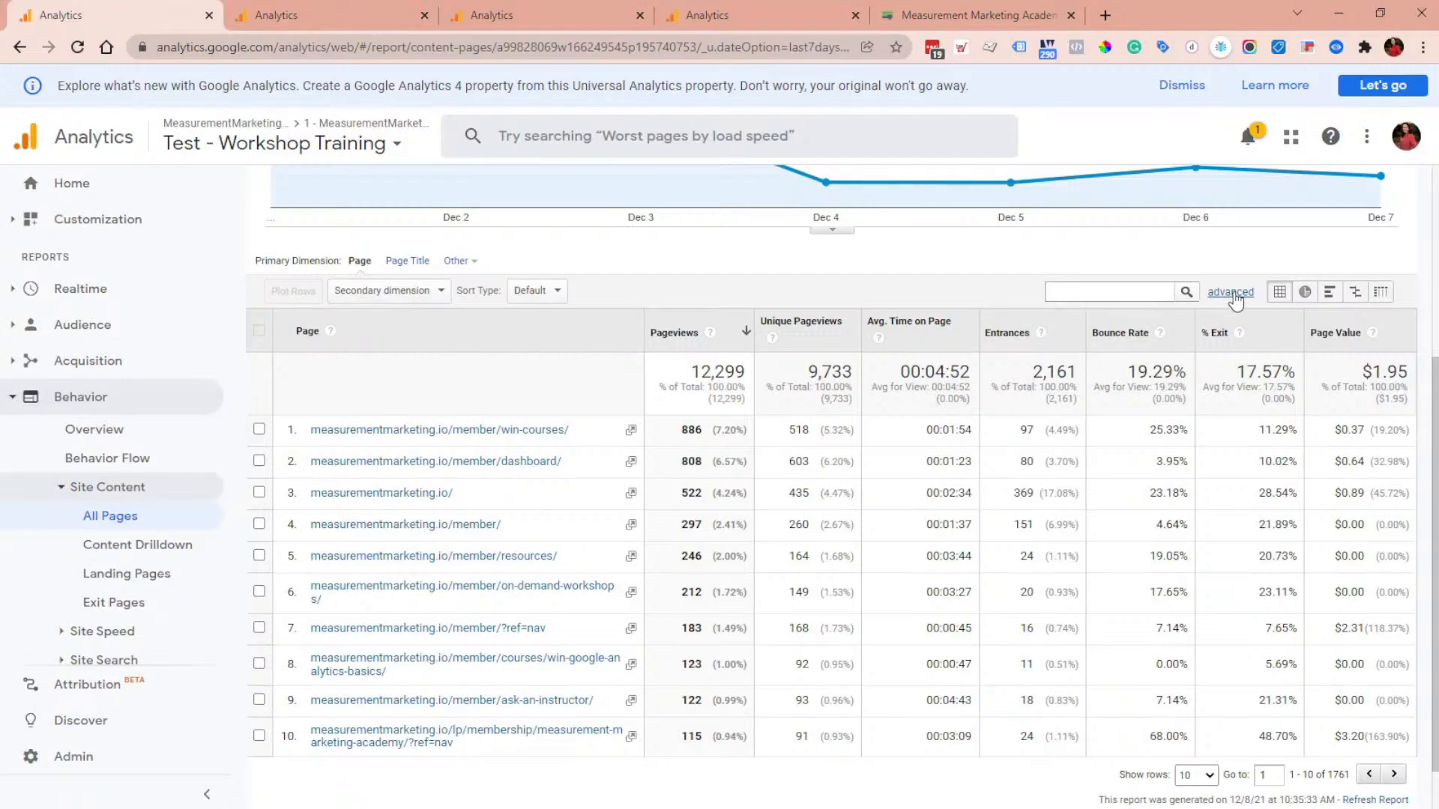
Step: Filter the All Pages report to pages containing the pasted destination path
left_click(1231, 292)
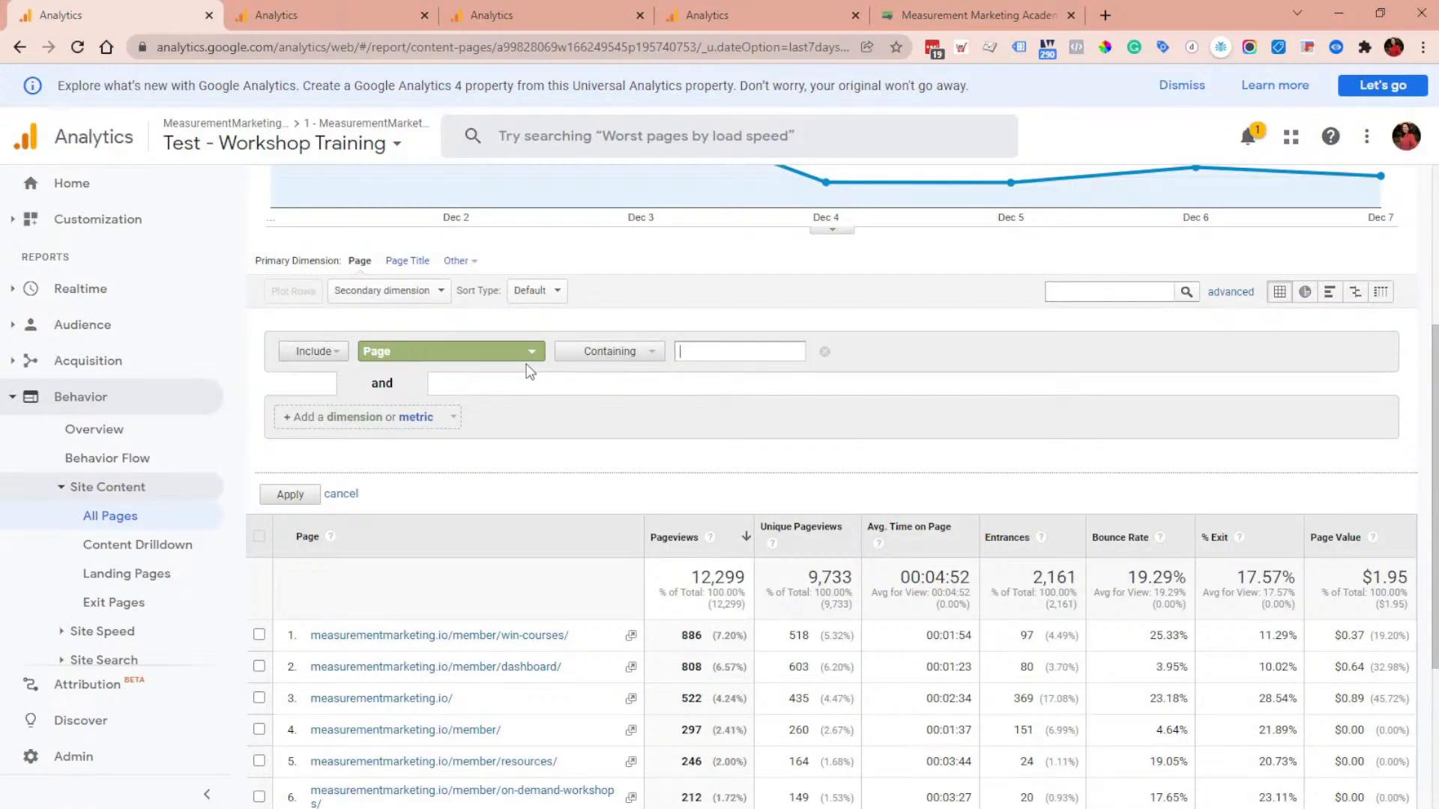
left_click(646, 360)
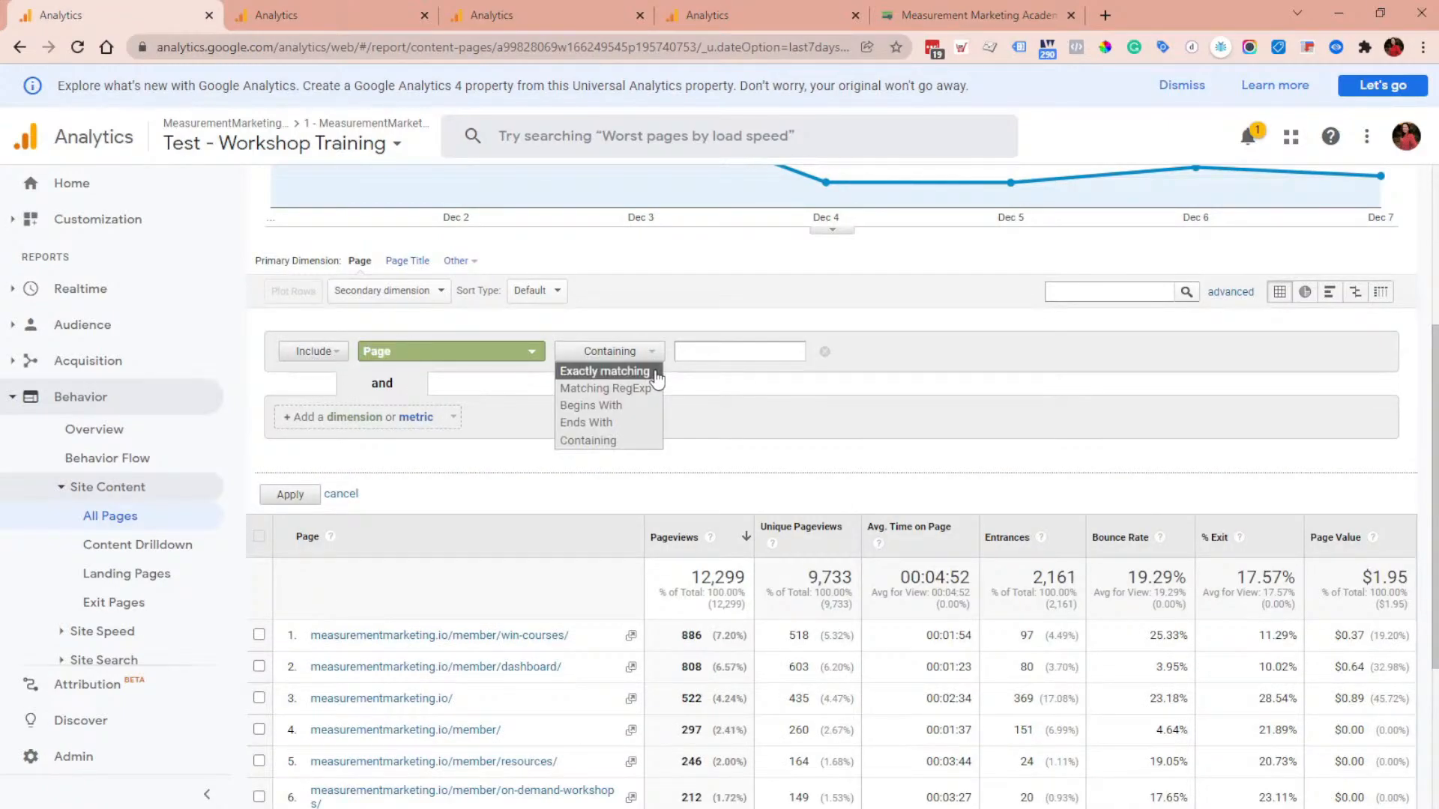
left_click(630, 439)
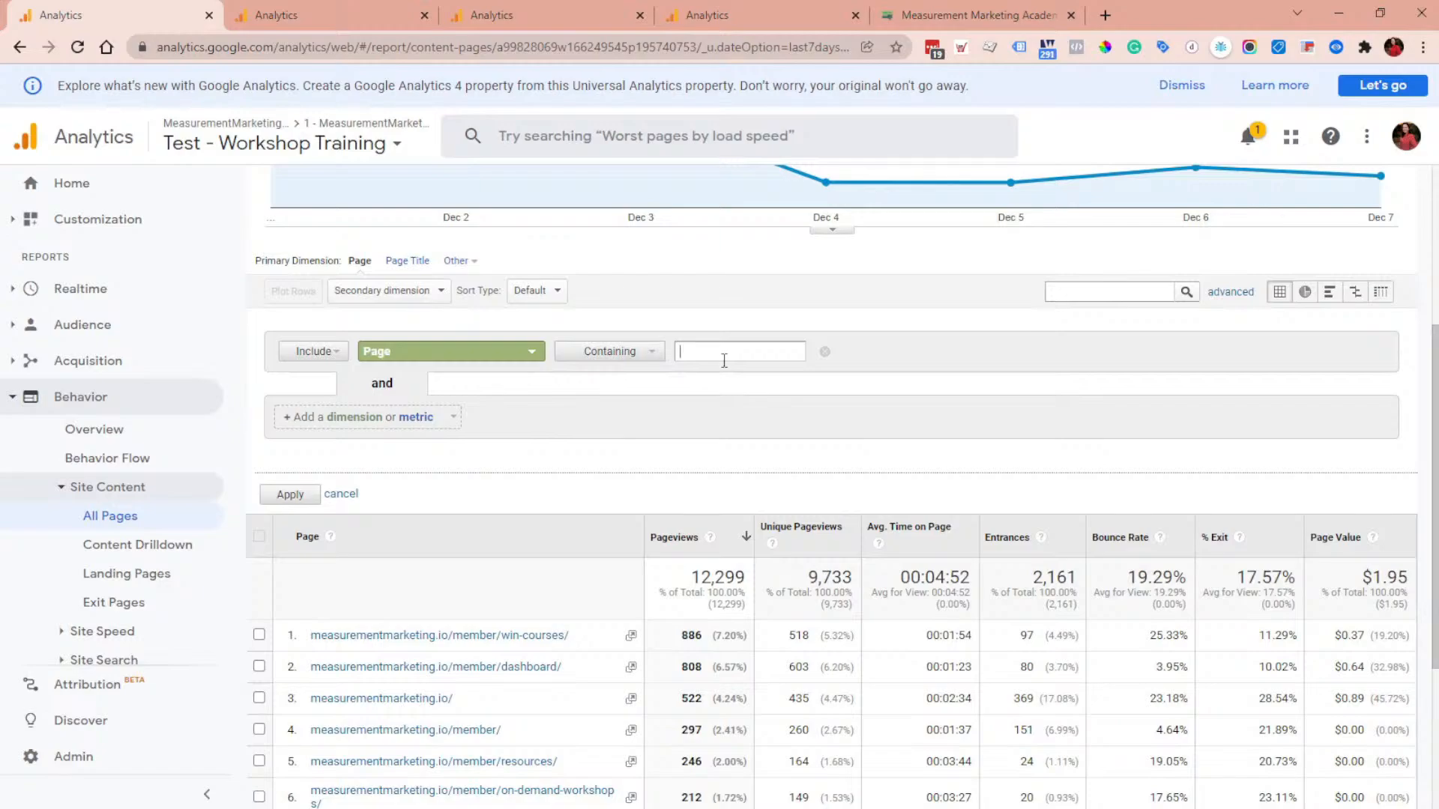
left_click(724, 361)
key("ctrl+v")
left_click(290, 495)
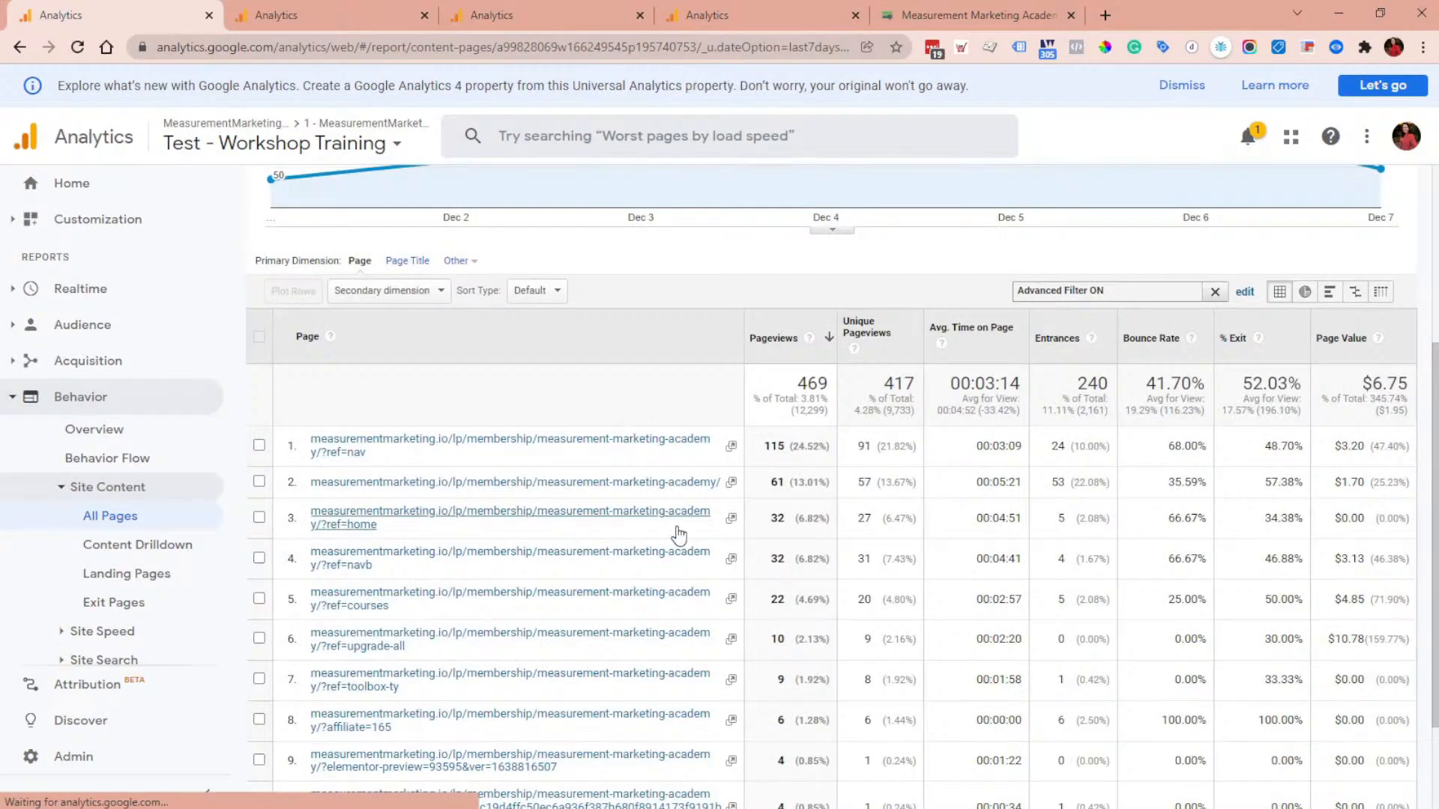
Step: Review the filtered page list and its query-string variants
scroll(679, 535, "down", 3)
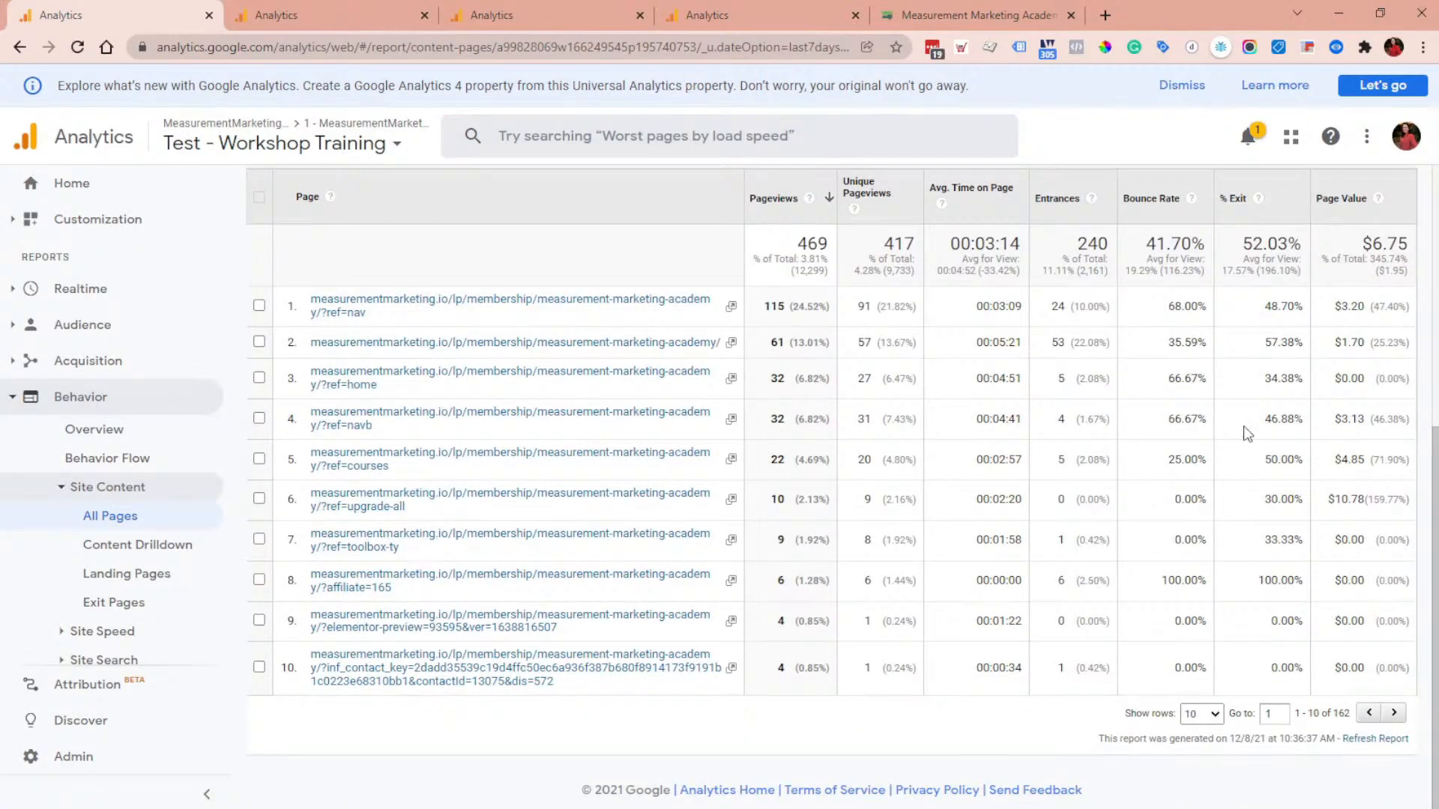
scroll(1251, 390, "up", 3)
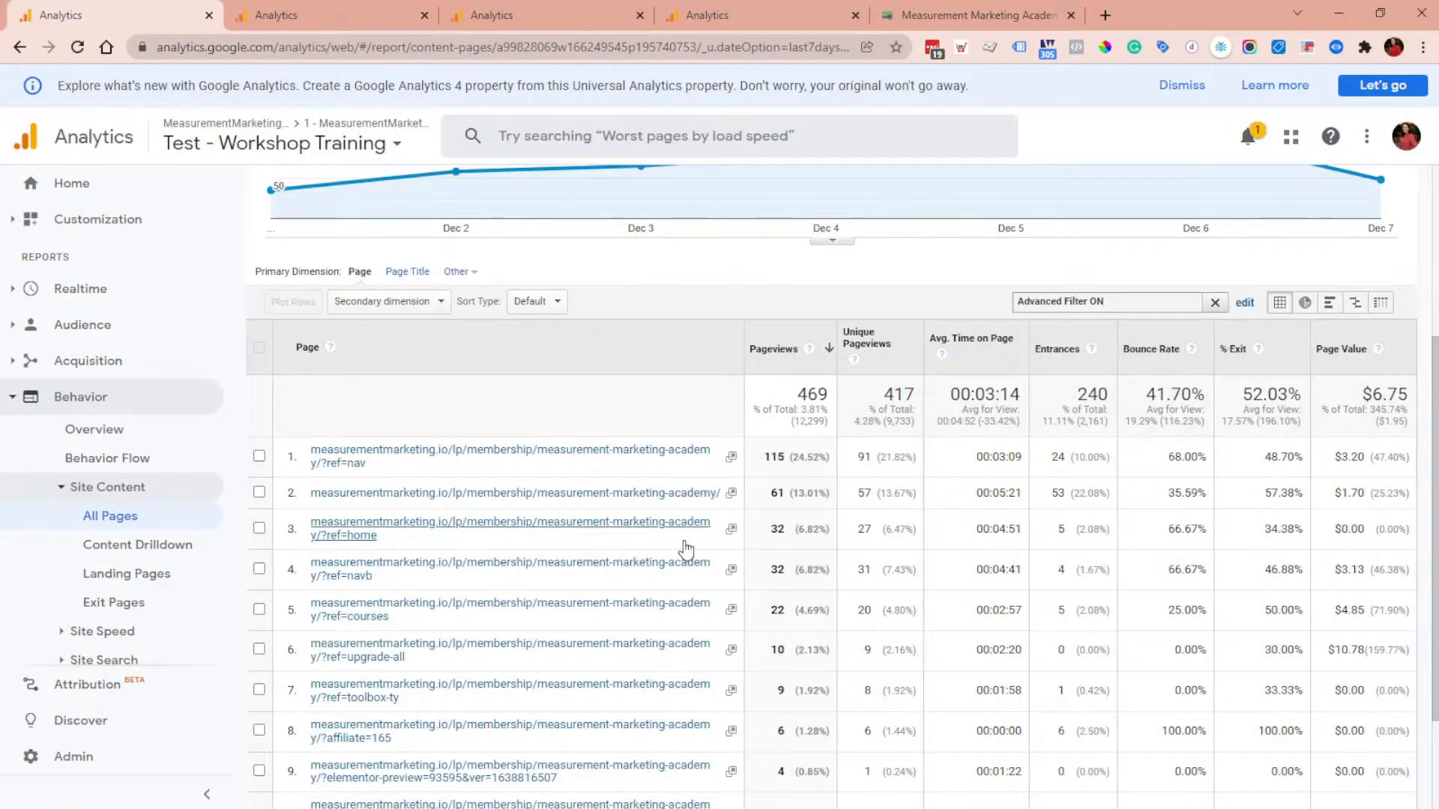
scroll(1091, 491, "down", 3)
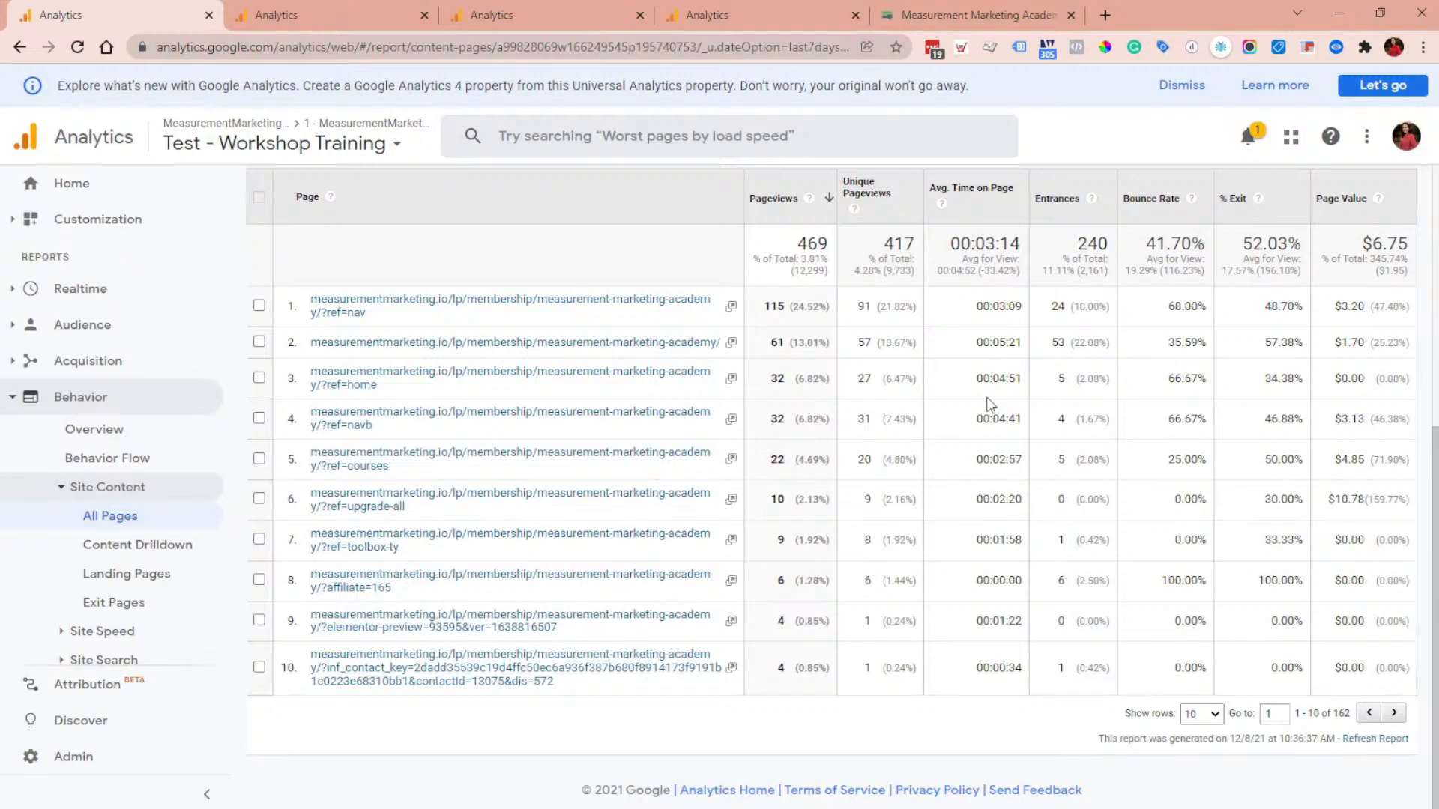
scroll(1180, 291, "up", 3)
Step: Switch the report filter's match type to Matching RegExp and edit the end of the path
left_click(1245, 302)
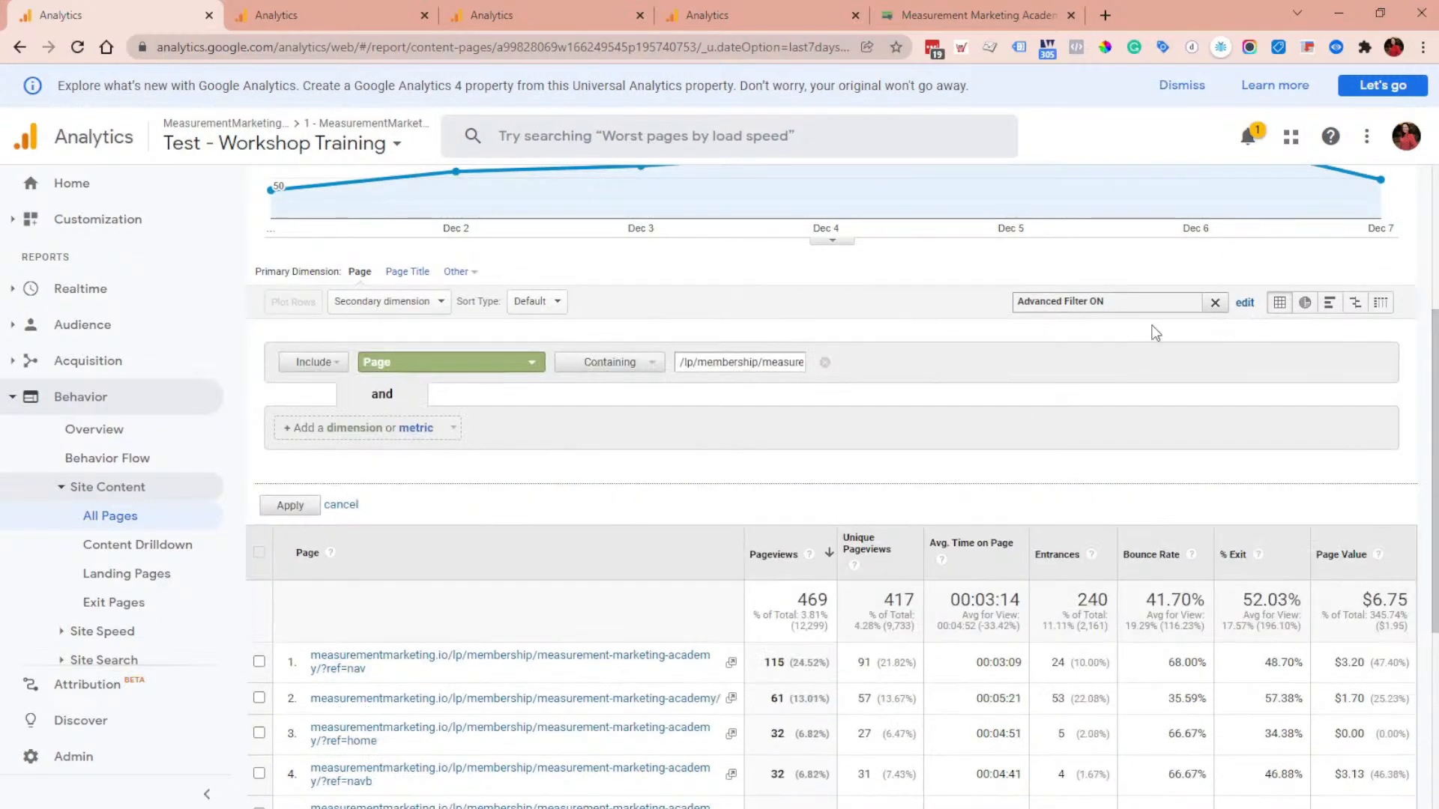
left_click(650, 362)
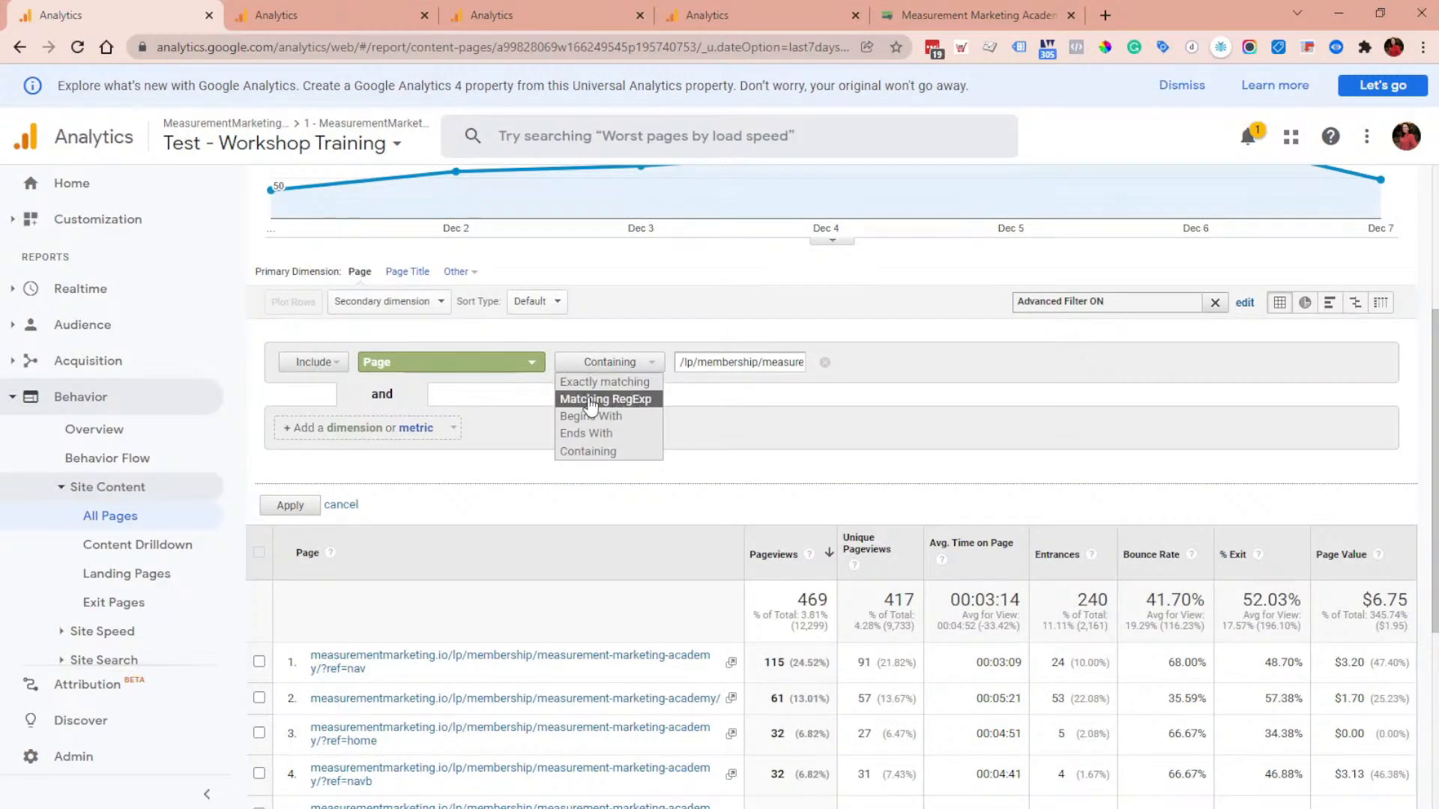
left_click(642, 401)
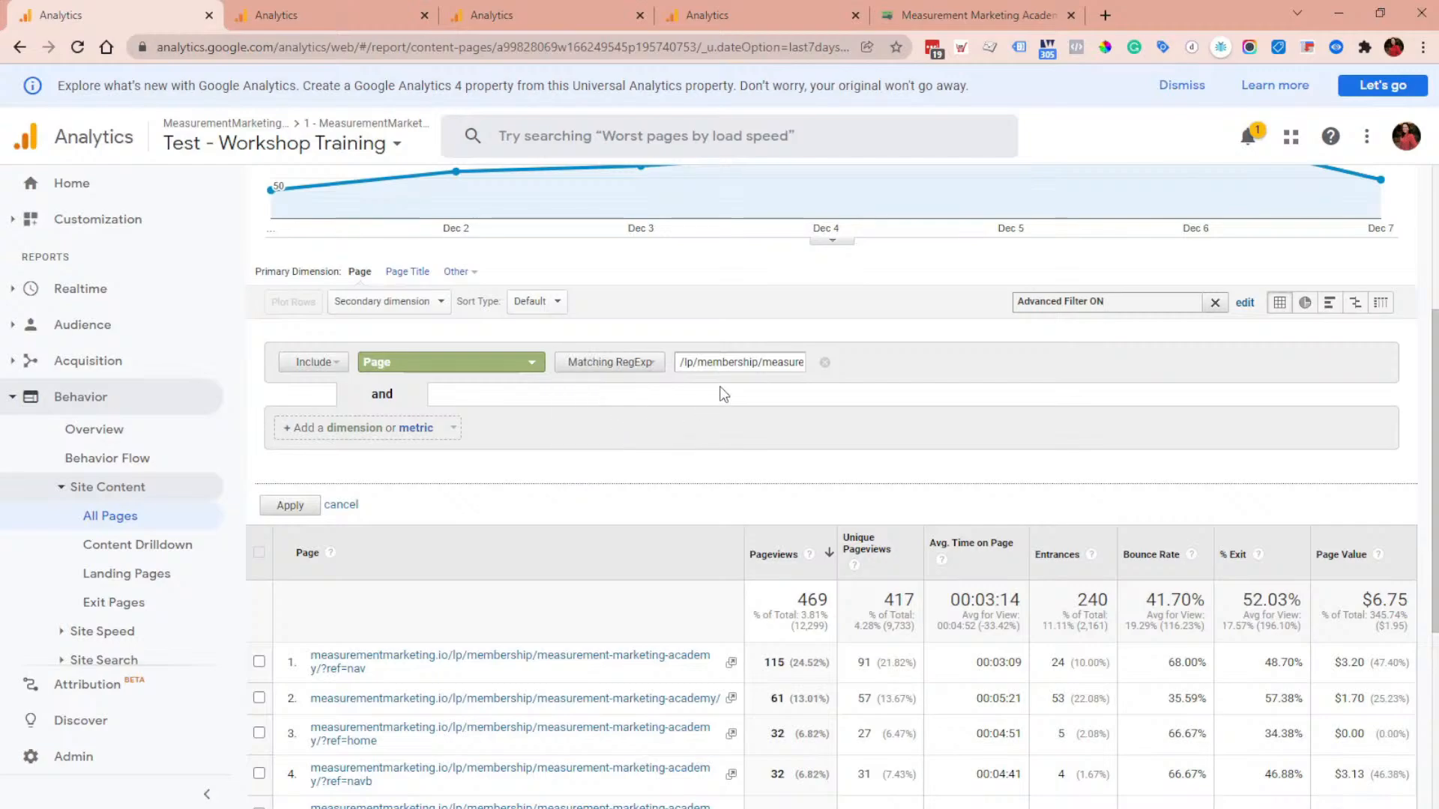
key("End")
type("|")
key("BackSpace")
Step: Switch the page filter back to Containing and filter the report to measurementmarketing.io/
scroll(735, 547, "down", 4)
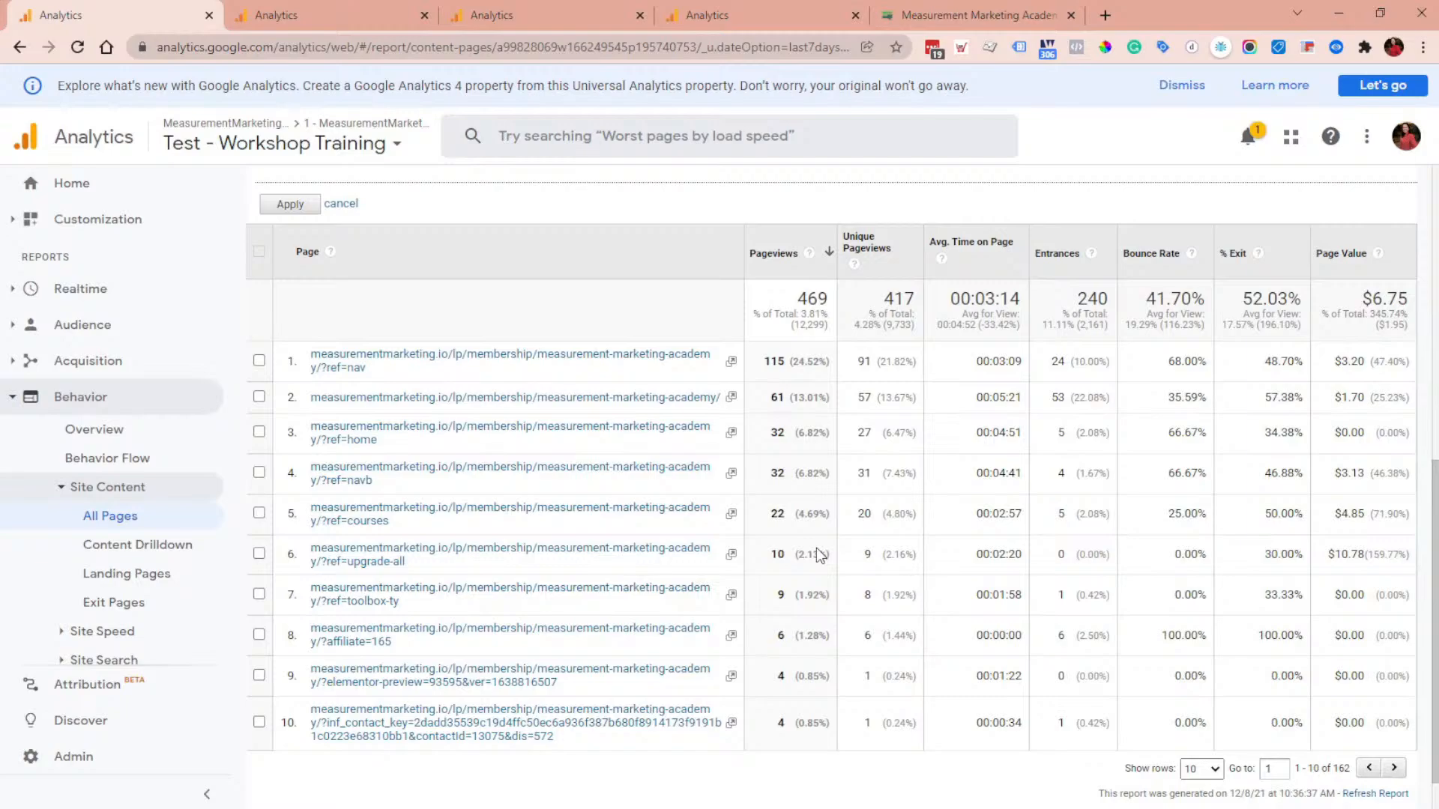
scroll(668, 514, "up", 2)
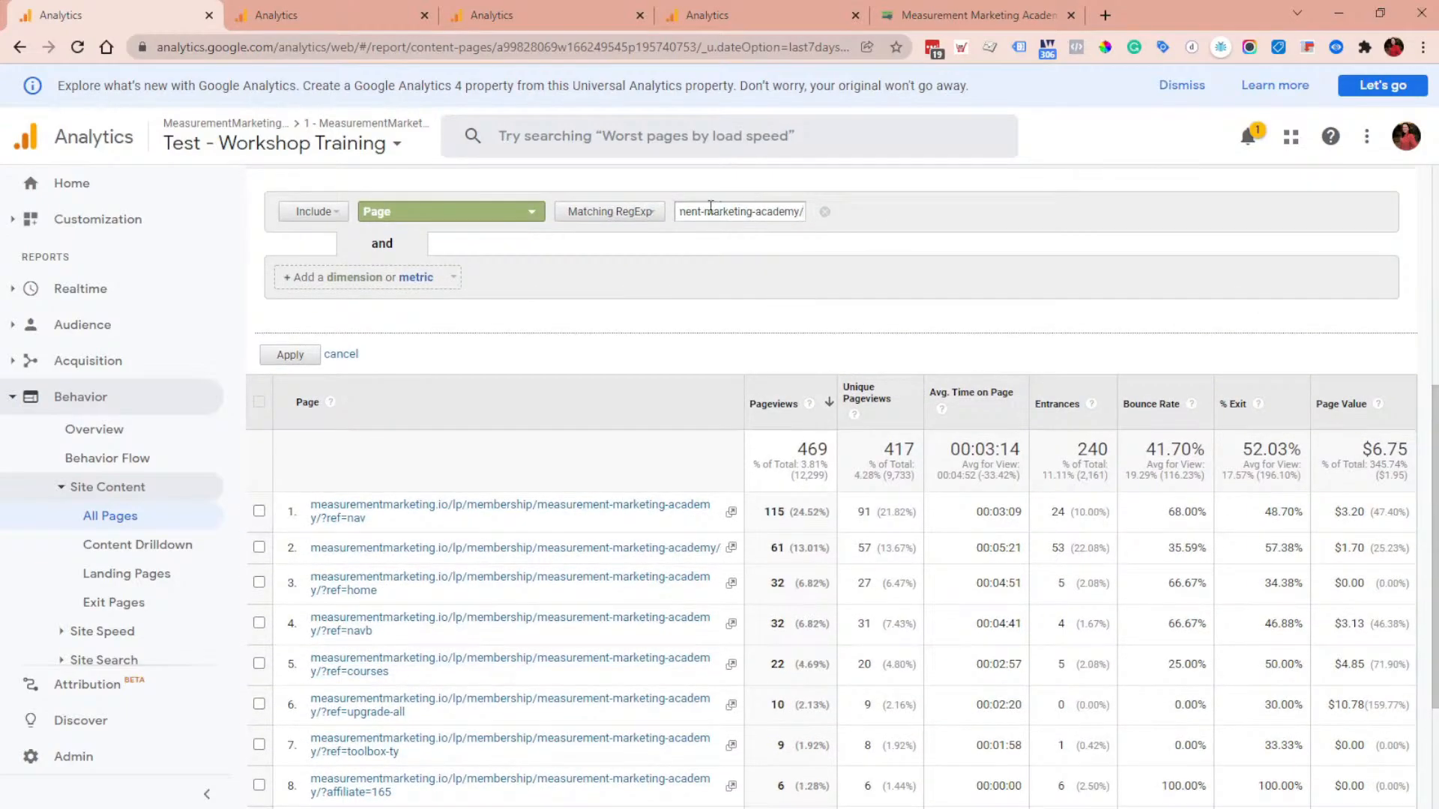
key("BackSpace")
key("BackSpace")
key("BackSpace")
key("BackSpace")
key("BackSpace")
key("BackSpace")
key("BackSpace")
key("BackSpace")
key("BackSpace")
key("BackSpace")
key("BackSpace")
key("BackSpace")
key("BackSpace")
key("BackSpace")
key("BackSpace")
key("BackSpace")
key("BackSpace")
key("BackSpace")
key("BackSpace")
key("BackSpace")
key("BackSpace")
key("BackSpace")
key("BackSpace")
key("BackSpace")
key("BackSpace")
key("BackSpace")
key("BackSpace")
left_click(608, 215)
left_click(592, 300)
left_click(714, 216)
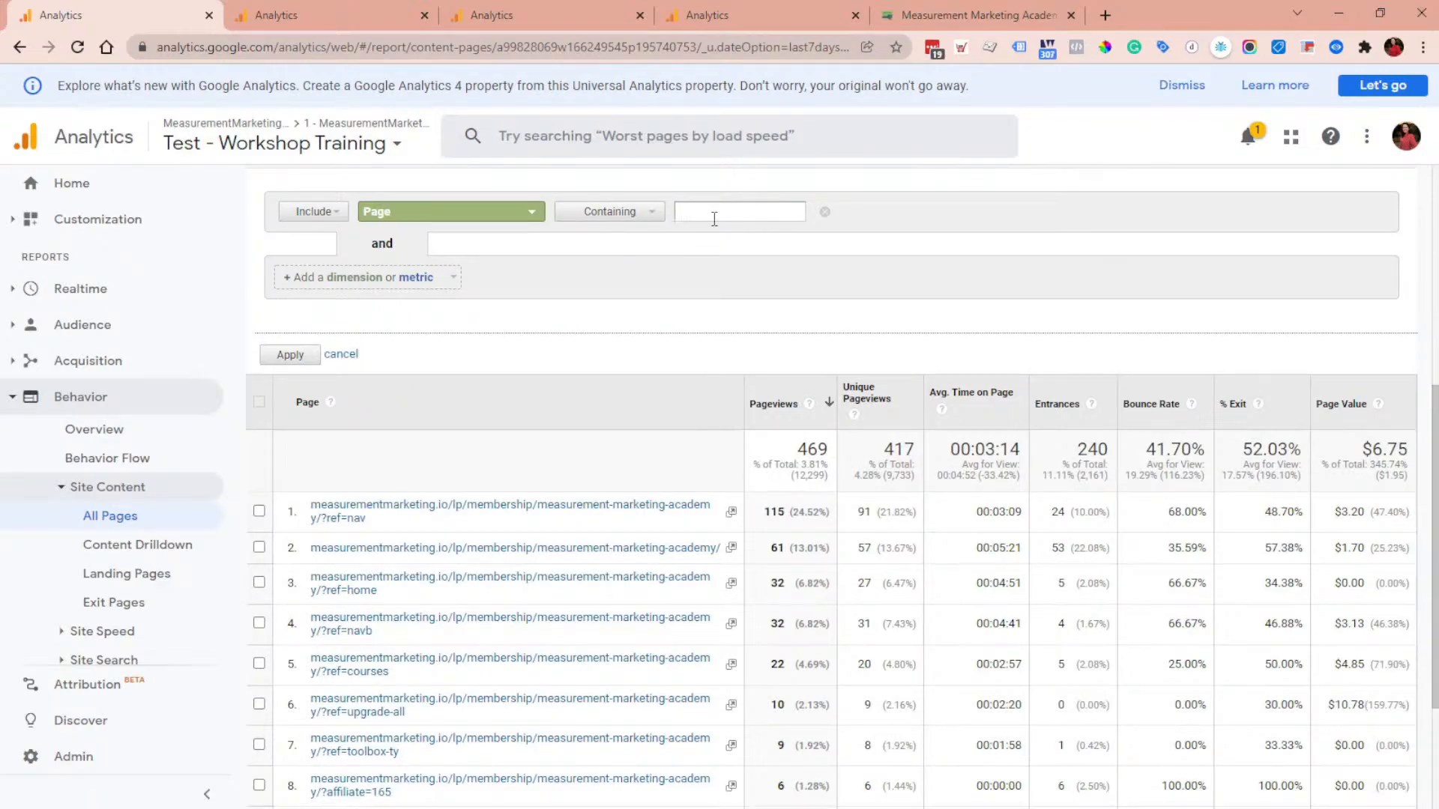
type("measurementmarket")
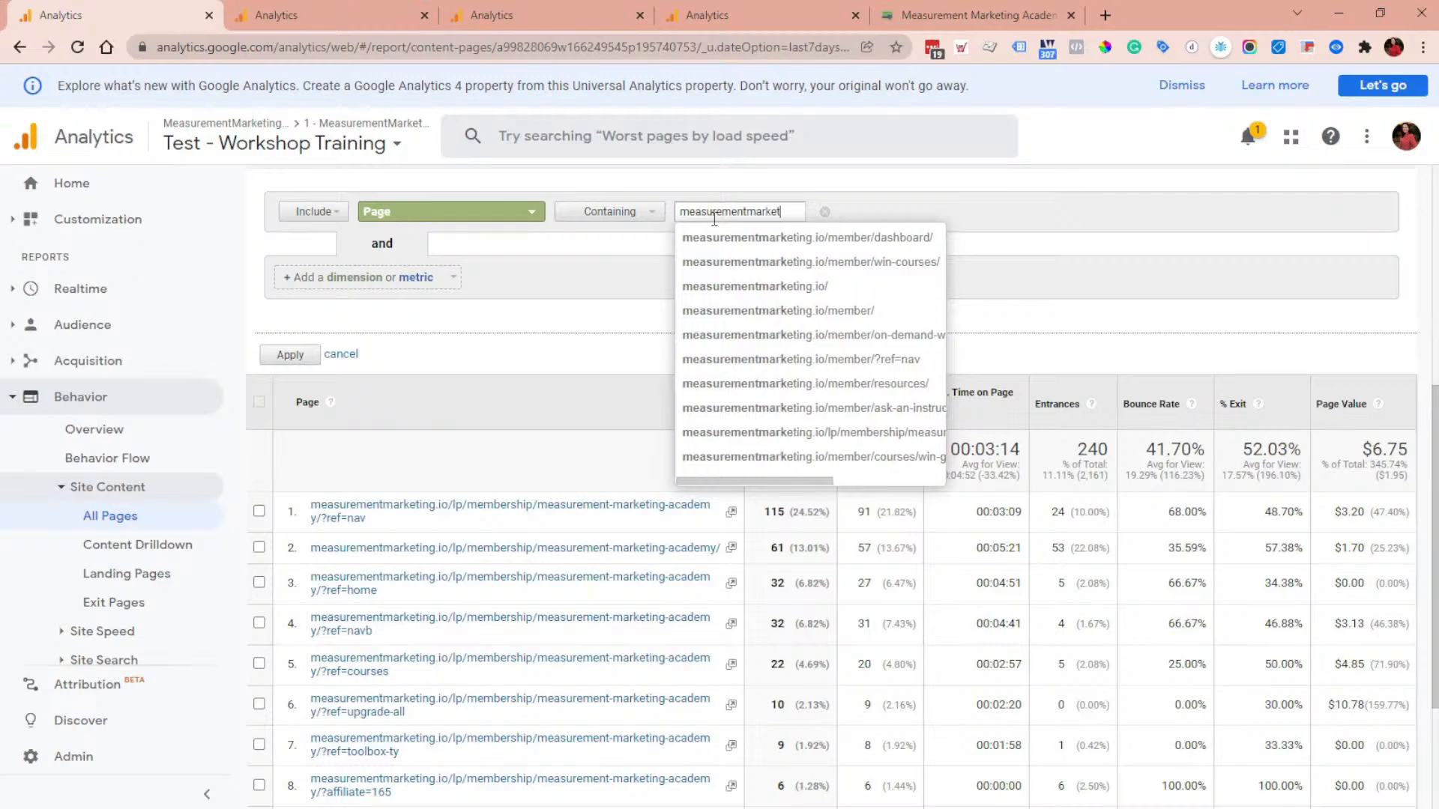
type("ing.io")
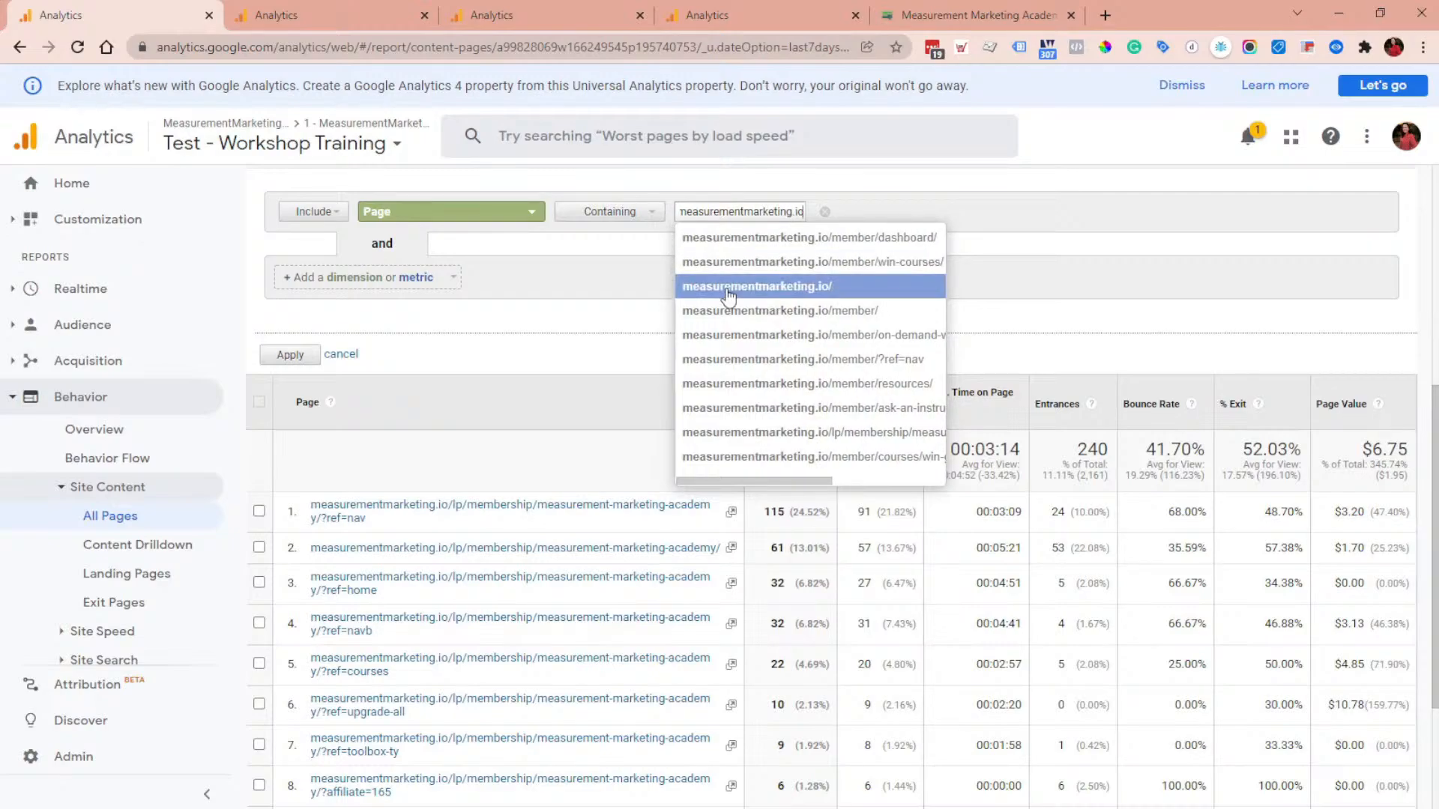
left_click(727, 295)
left_click(291, 353)
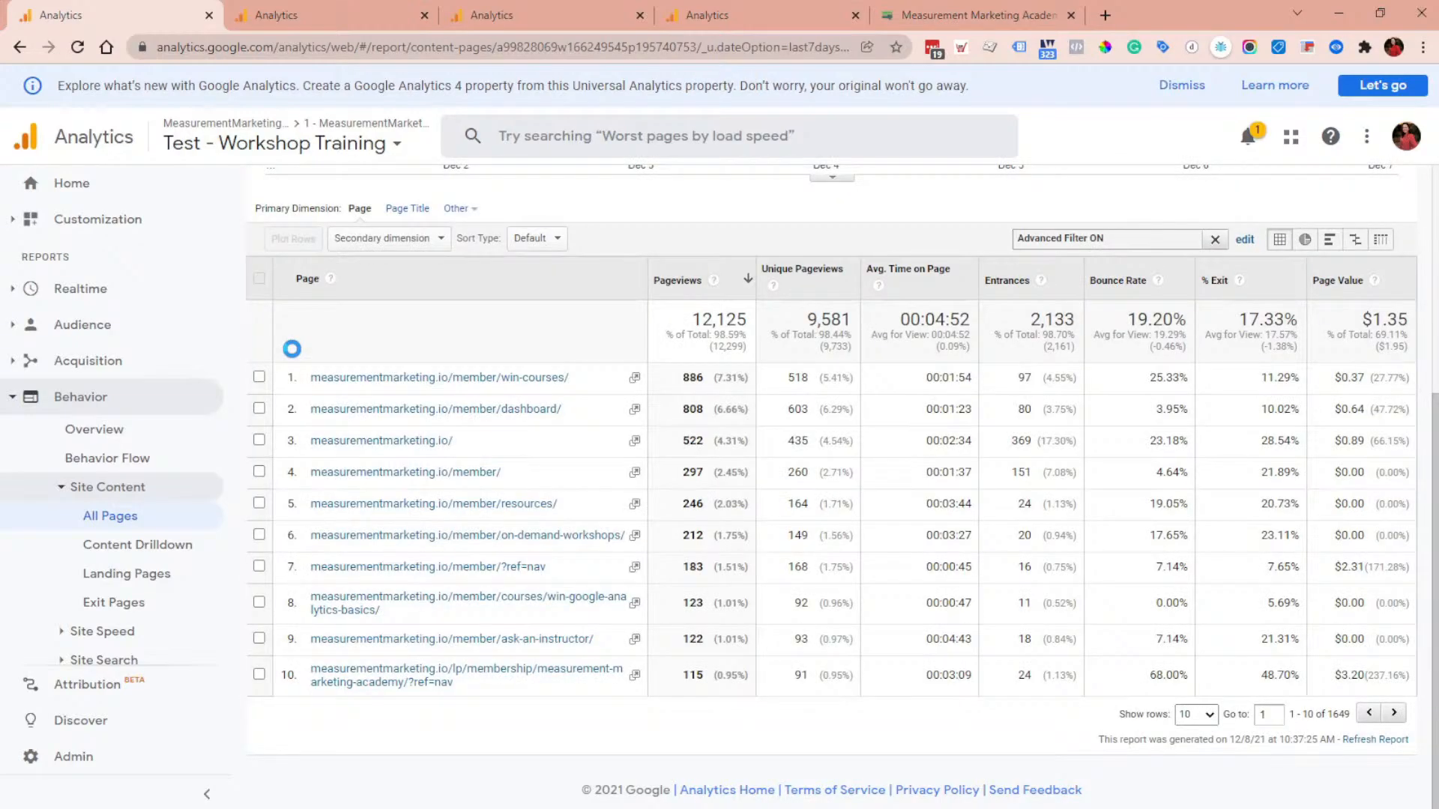
Step: Change the filter to Matching RegExp, append $ to the pattern, and apply it
scroll(658, 558, "up", 2)
scroll(658, 554, "down", 2)
left_click(1245, 242)
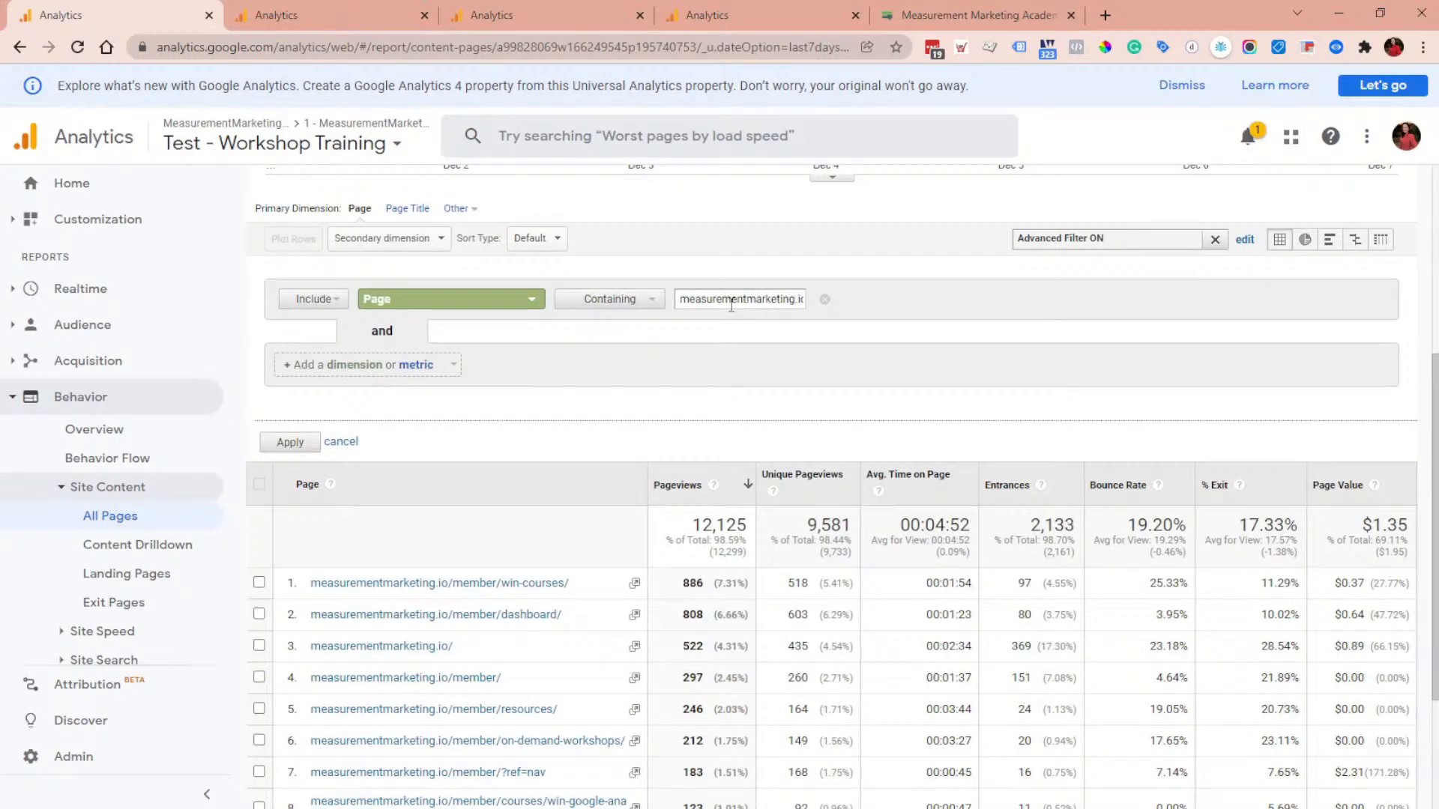
left_click(647, 303)
left_click(605, 336)
key("End")
type("$")
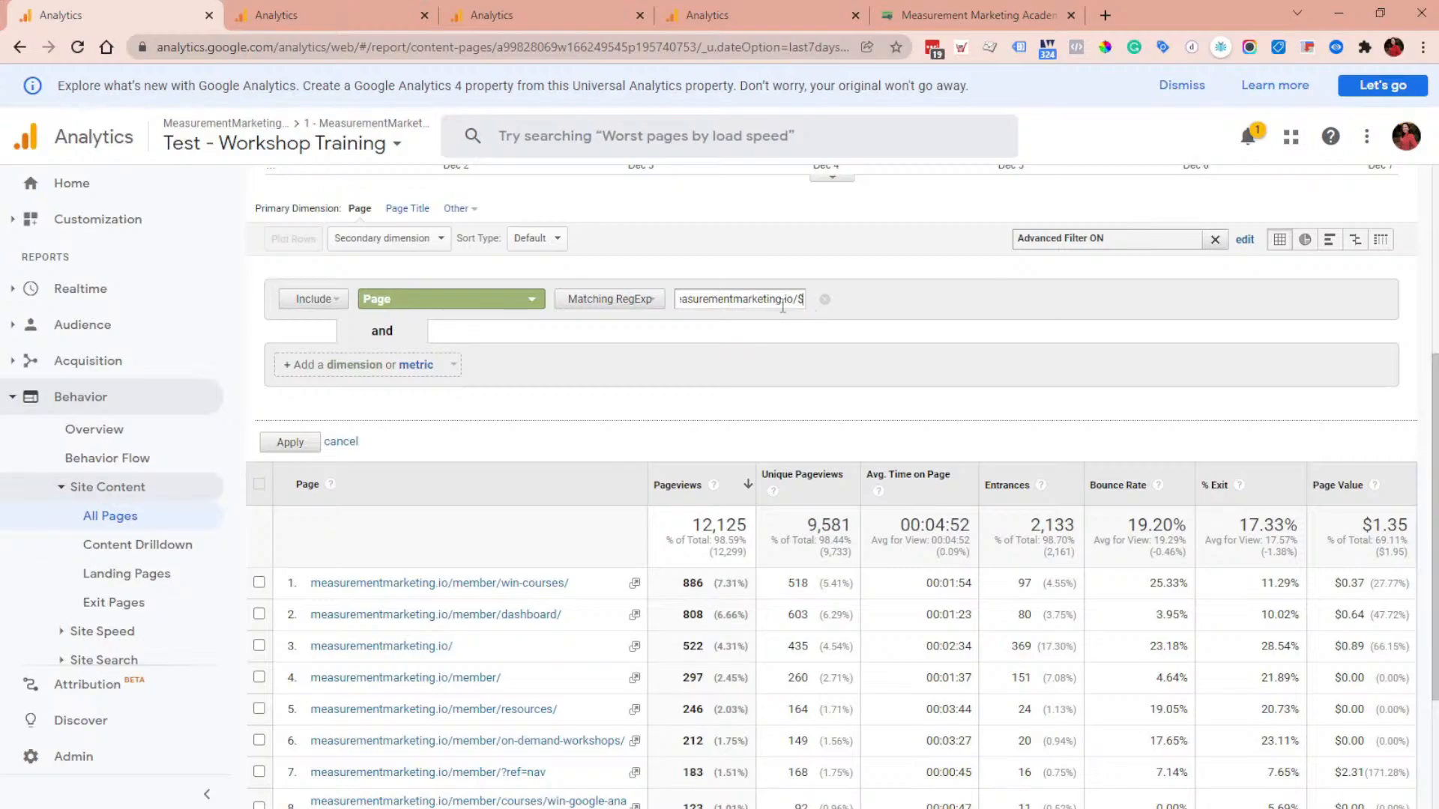
left_click(277, 445)
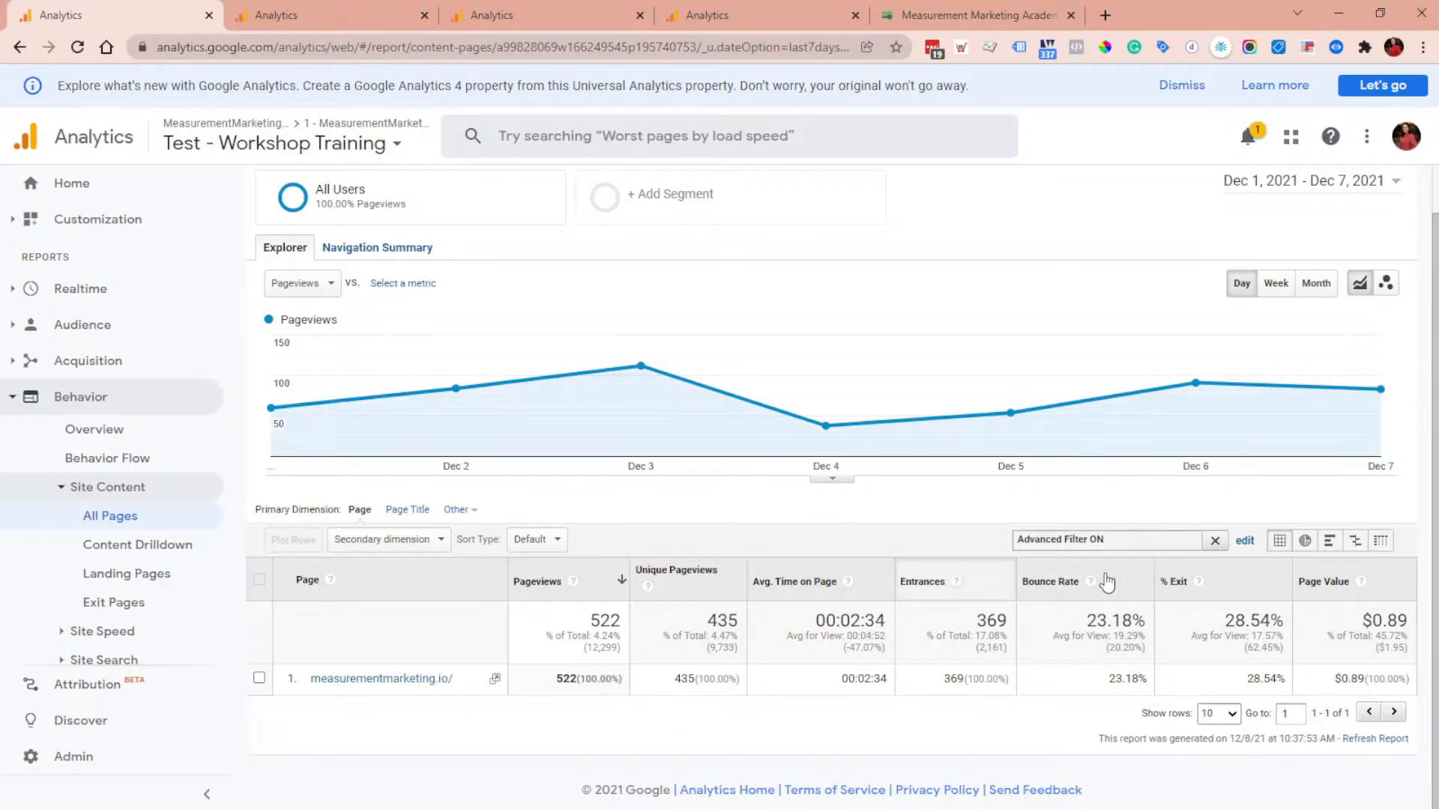
Step: Experiment with adding /? and | characters to the end of the regex filter pattern
left_click(1245, 541)
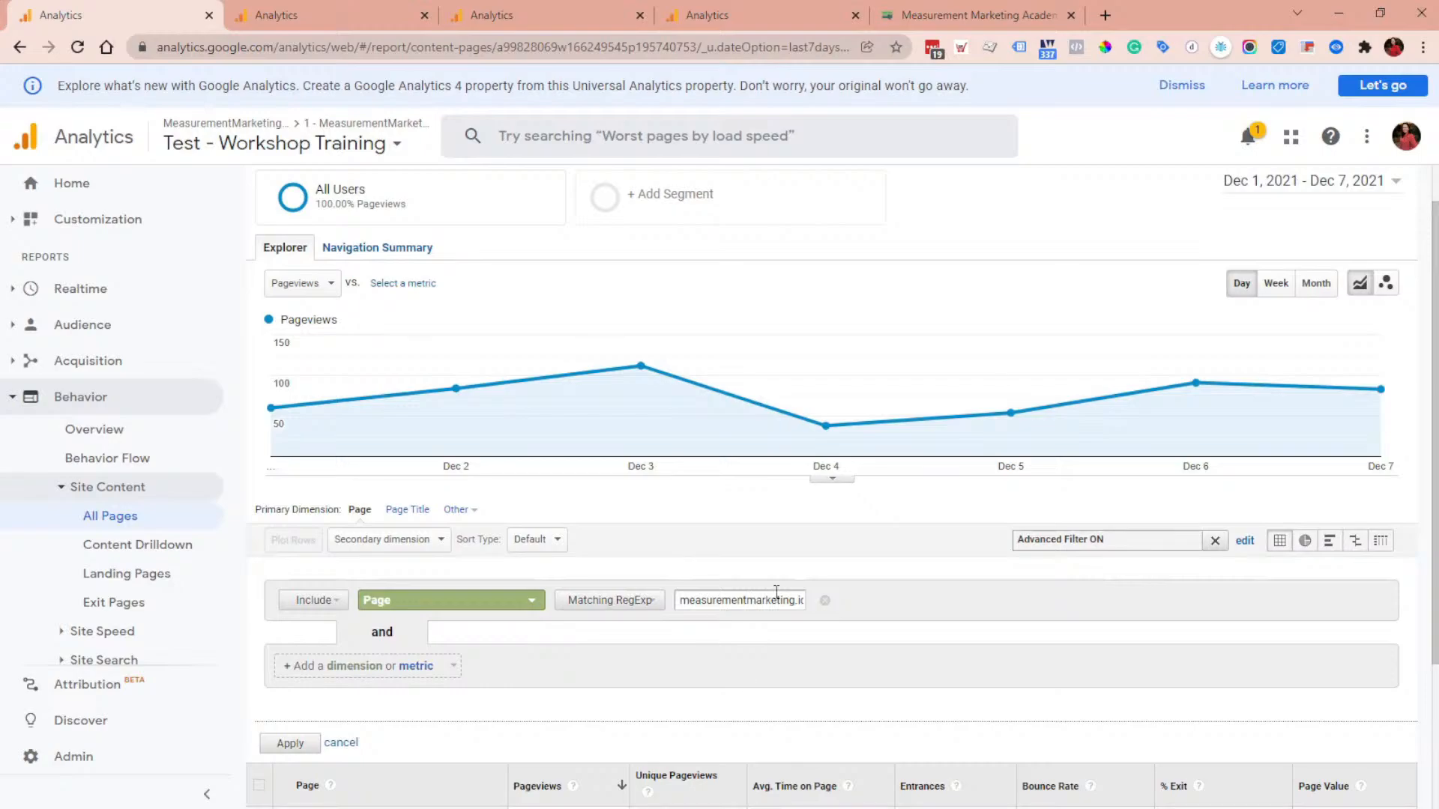
type("/")
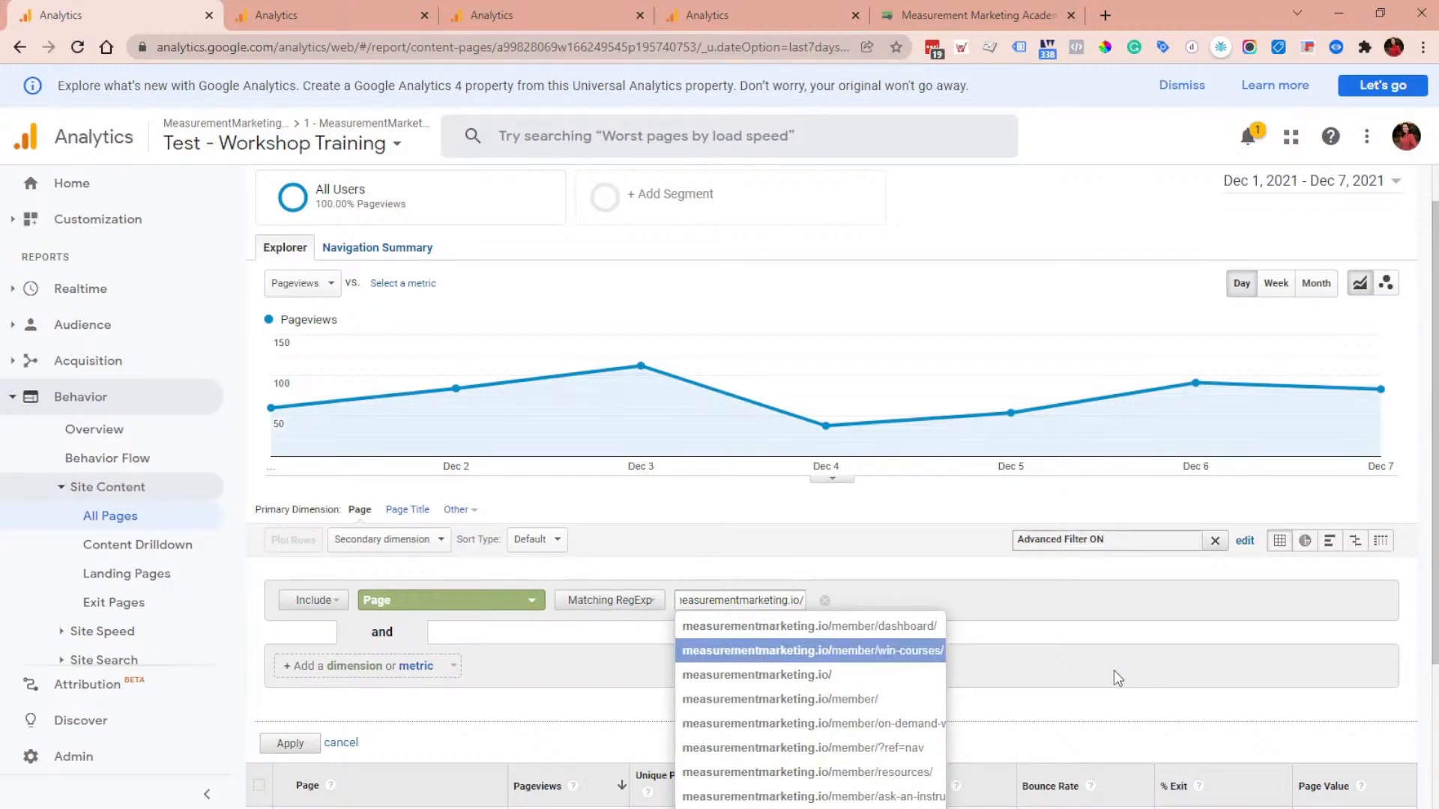
type("?")
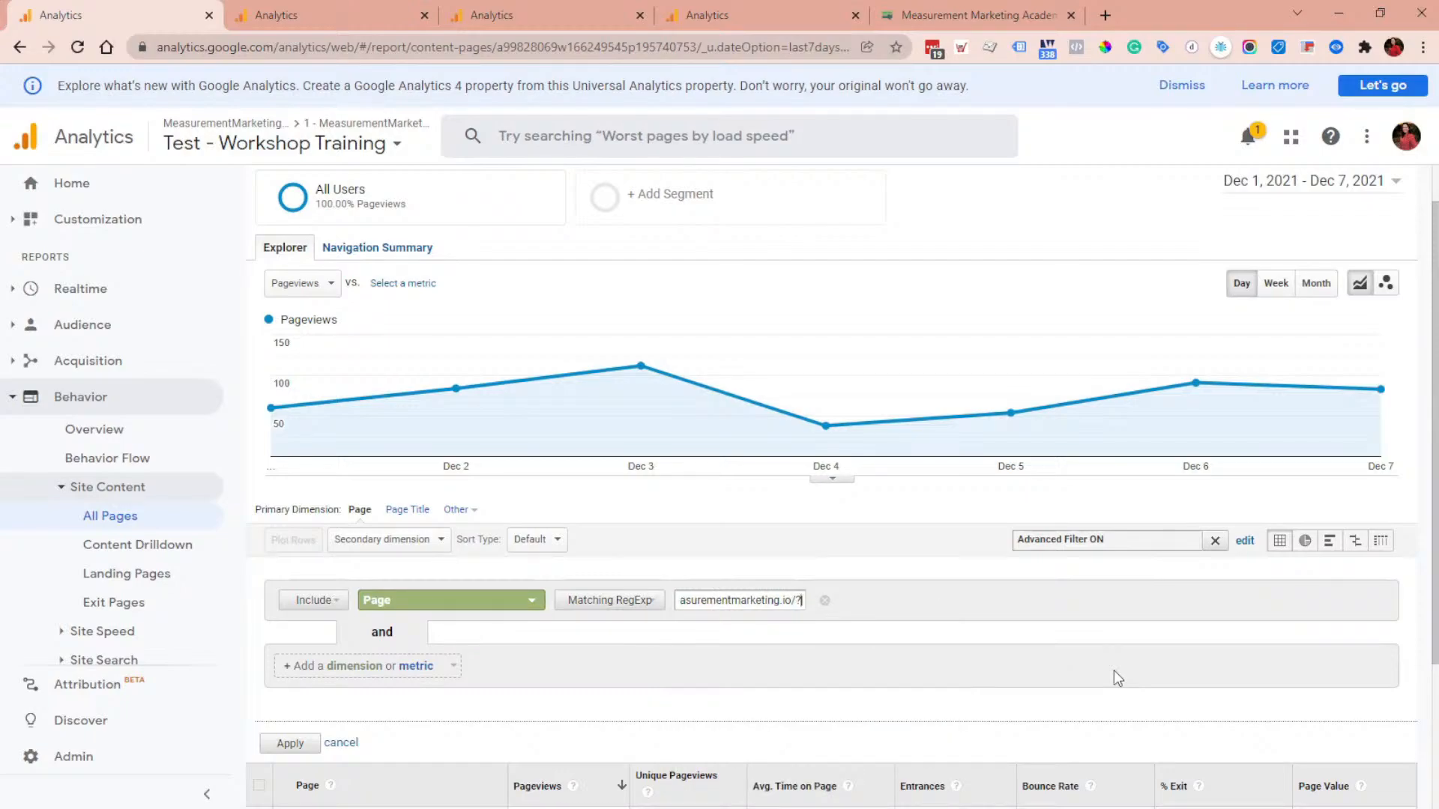
key("shift+Left")
key("shift+Left")
key("shift+Left")
key("shift+Left")
key("shift+Left")
key("shift+Left")
key("shift+Left")
key("shift+Left")
key("shift+Left")
key("shift+Left")
key("shift+Left")
key("shift+Left")
key("shift+Left")
key("shift+Left")
key("shift+Left")
key("shift+Left")
key("shift+Left")
key("shift+Left")
key("shift+Left")
key("shift+Left")
key("End")
key("BackSpace")
key("Left")
key("Left")
key("Left")
key("Left")
key("Left")
key("Left")
key("Left")
key("Left")
key("Left")
key("Left")
key("Left")
key("Left")
key("Left")
key("Left")
key("Left")
key("Left")
key("Left")
key("BackSpace")
key("Delete")
key("Delete")
key("Delete")
key("Delete")
key("Delete")
key("Delete")
key("Delete")
key("Delete")
key("Delete")
key("Delete")
key("Delete")
key("Delete")
key("Delete")
key("Delete")
key("Delete")
key("Delete")
key("Delete")
key("Delete")
key("Delete")
key("Delete")
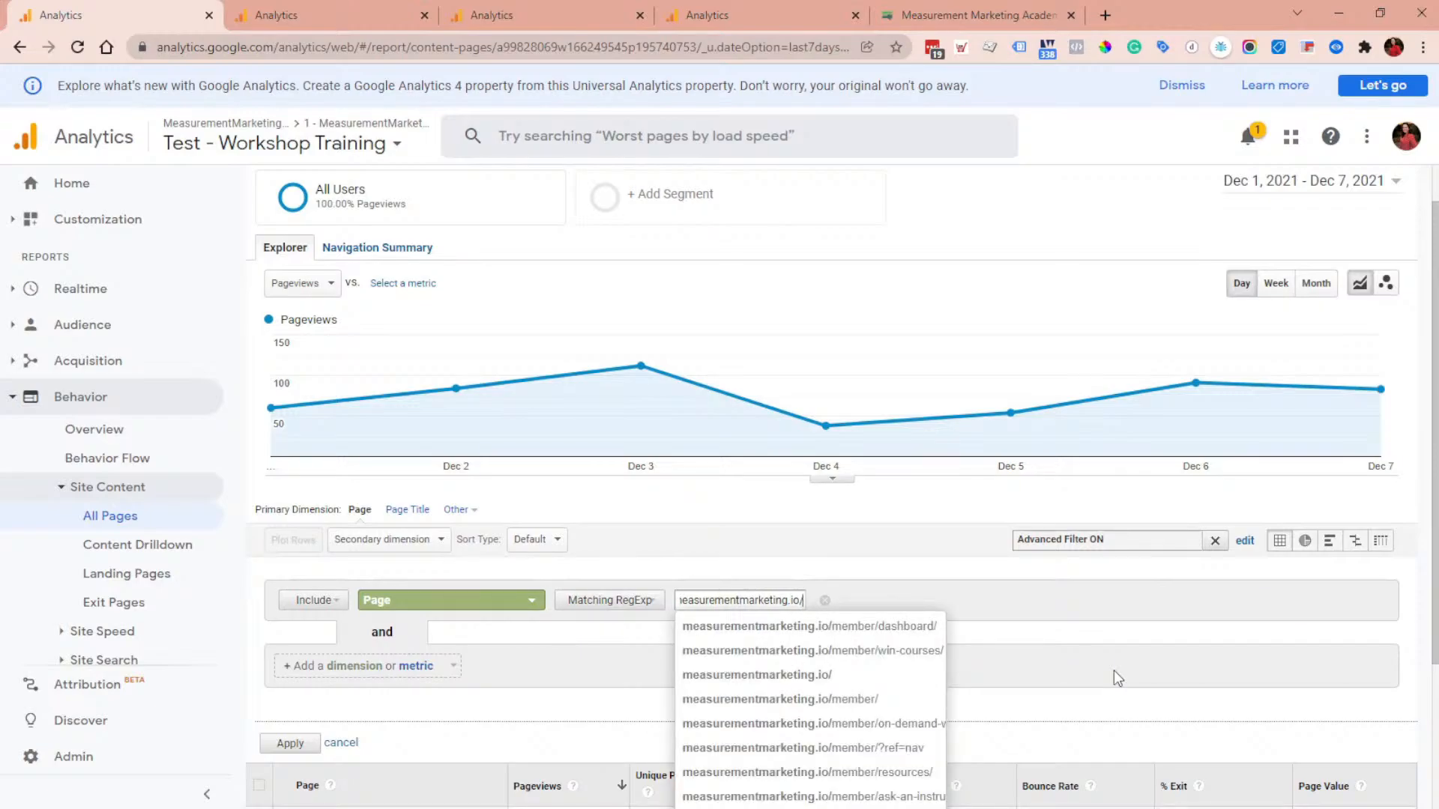
type("|")
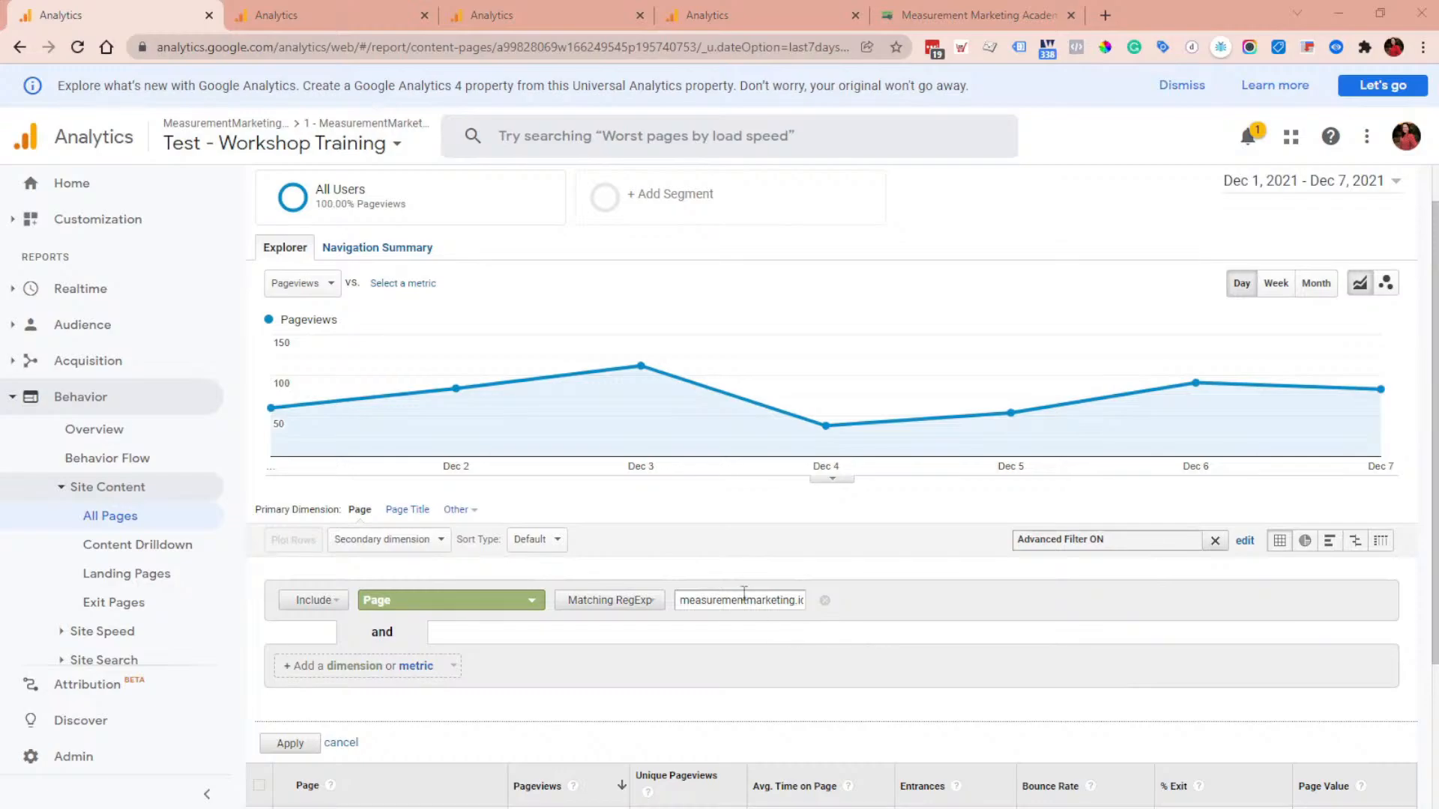
Step: Trim the regex filter pattern back to measurementmarketing.io/ and apply it
scroll(748, 628, "down", 2)
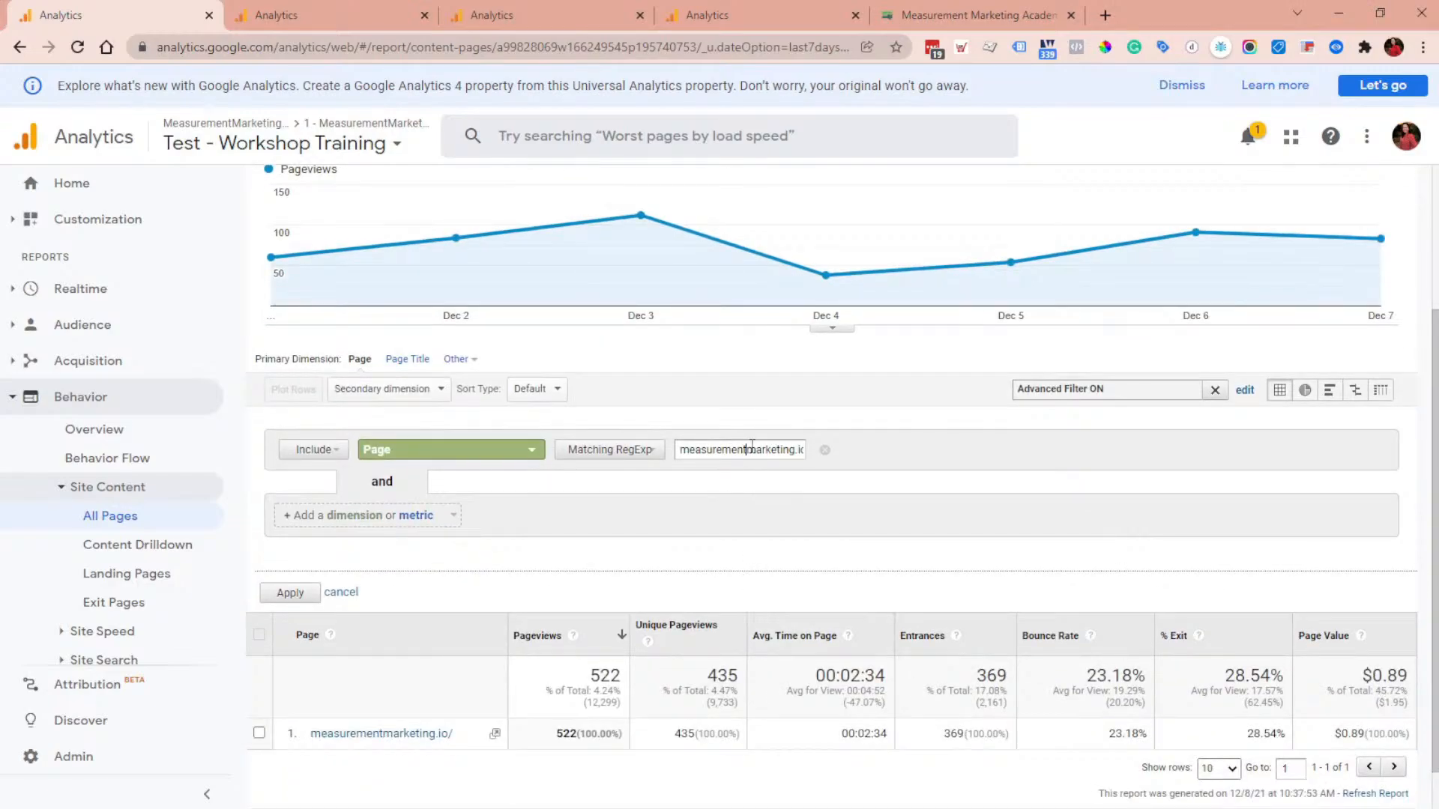
left_click_drag(747, 450, 840, 467)
left_click(782, 449)
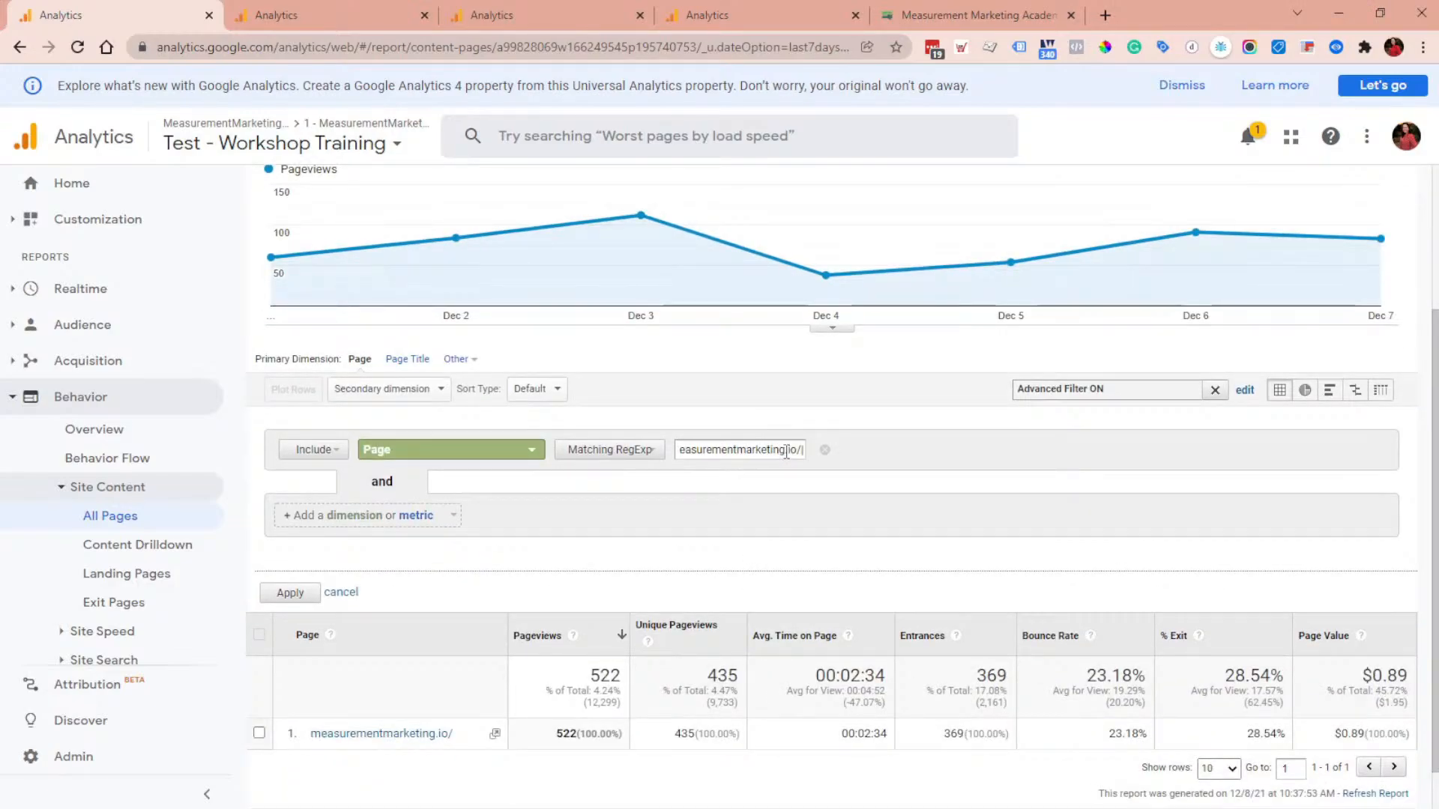
key("BackSpace")
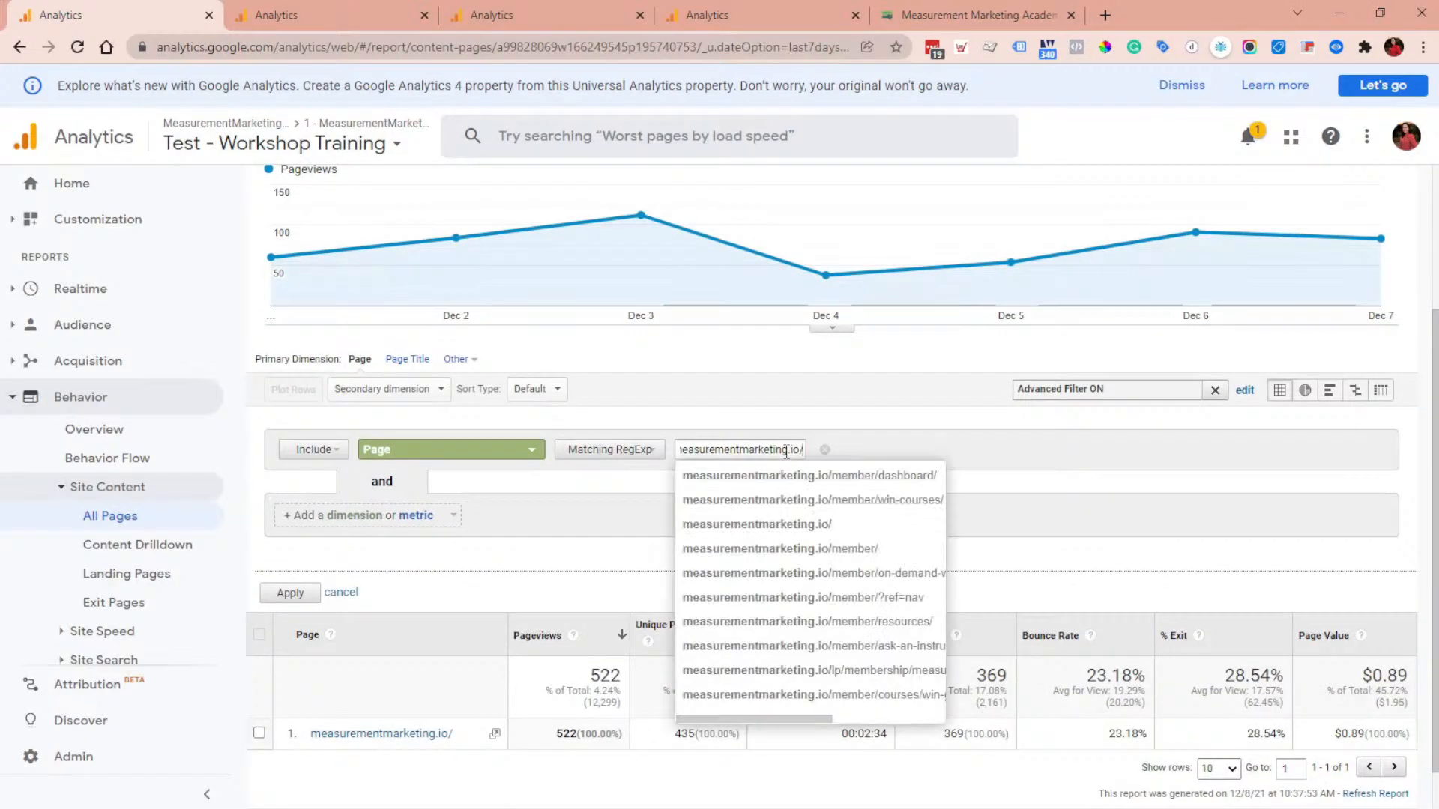
left_click(288, 594)
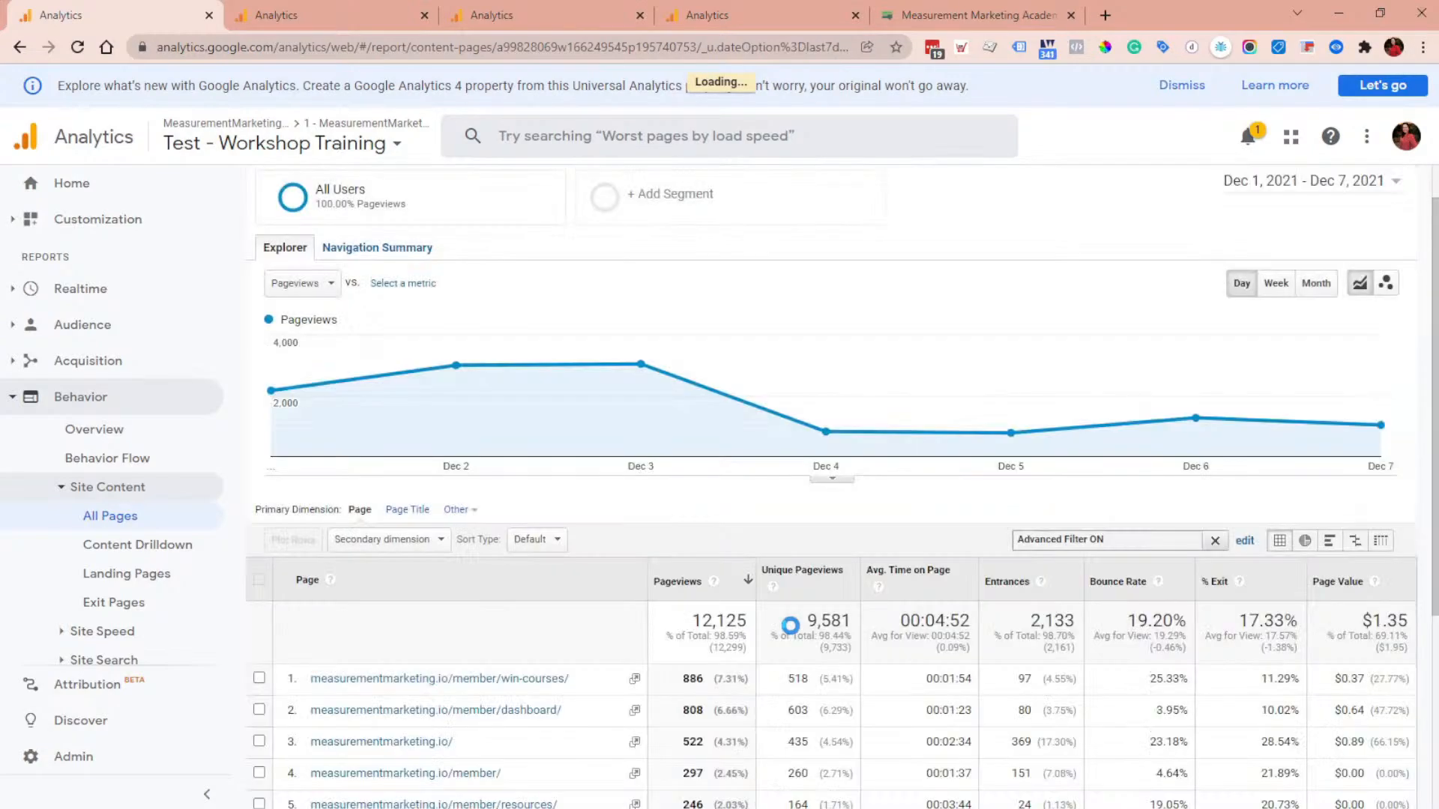
Step: Append /? to the regex filter pattern and apply the filter
scroll(545, 608, "down", 2)
scroll(512, 585, "down", 2)
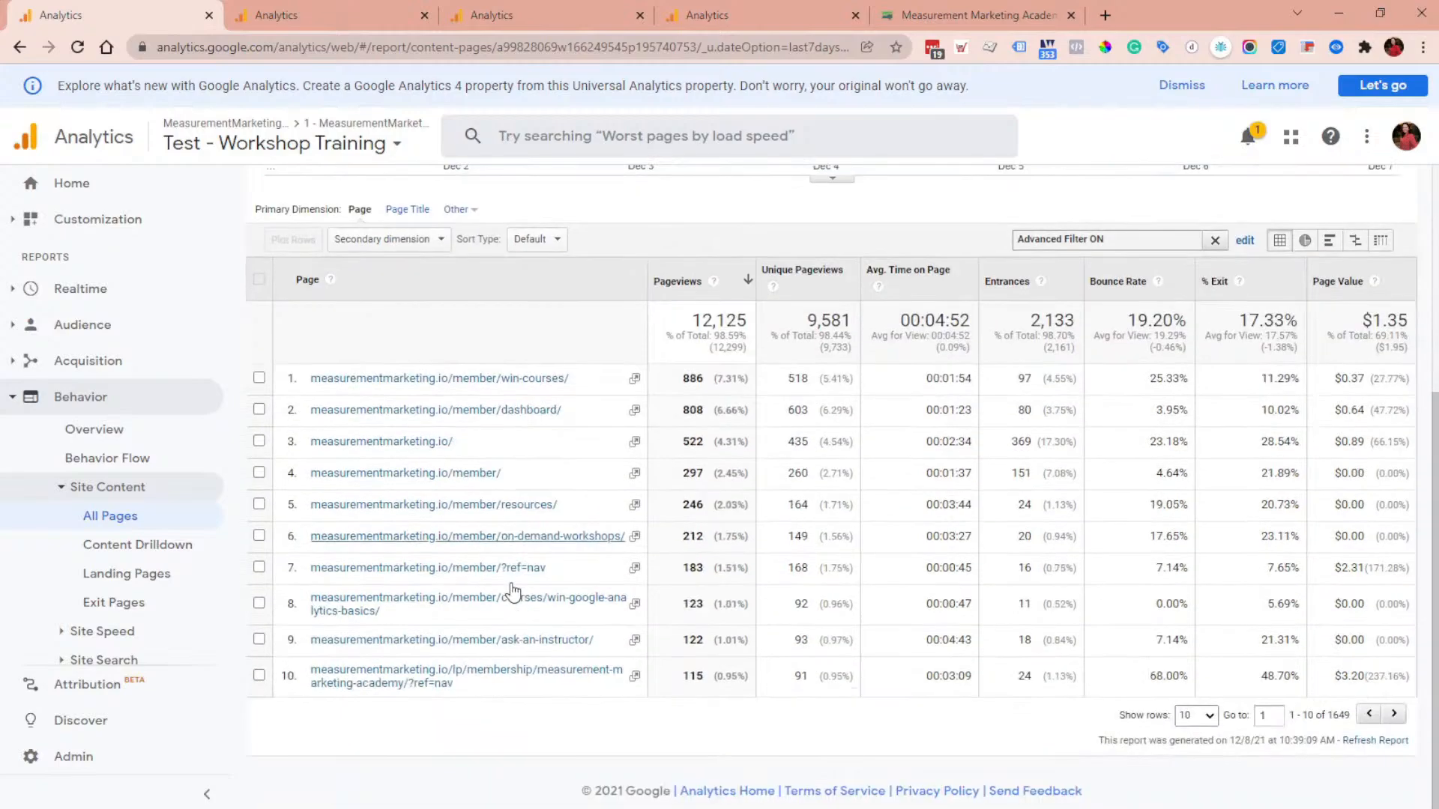
left_click(1245, 241)
left_click(738, 300)
key("End")
type("/")
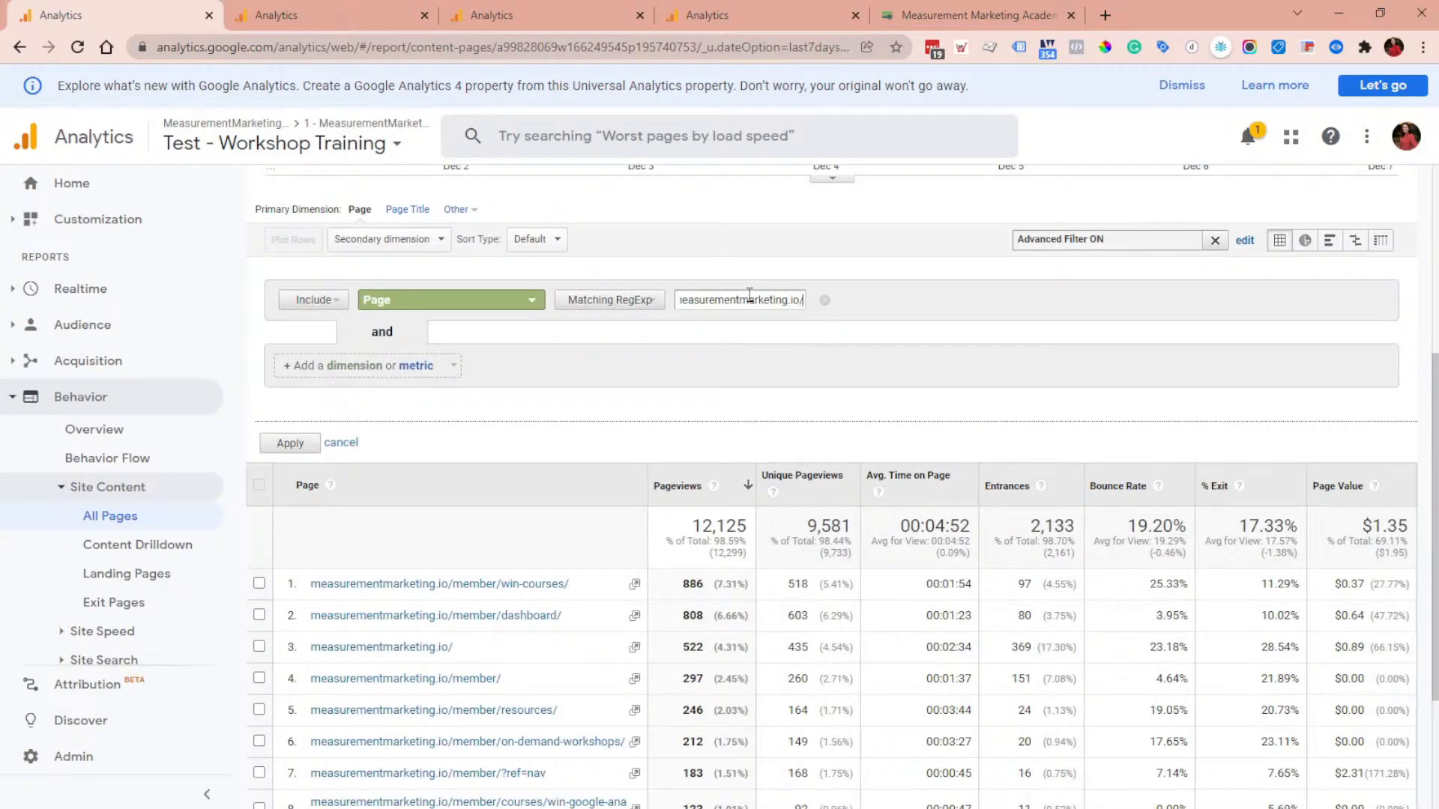
type("?")
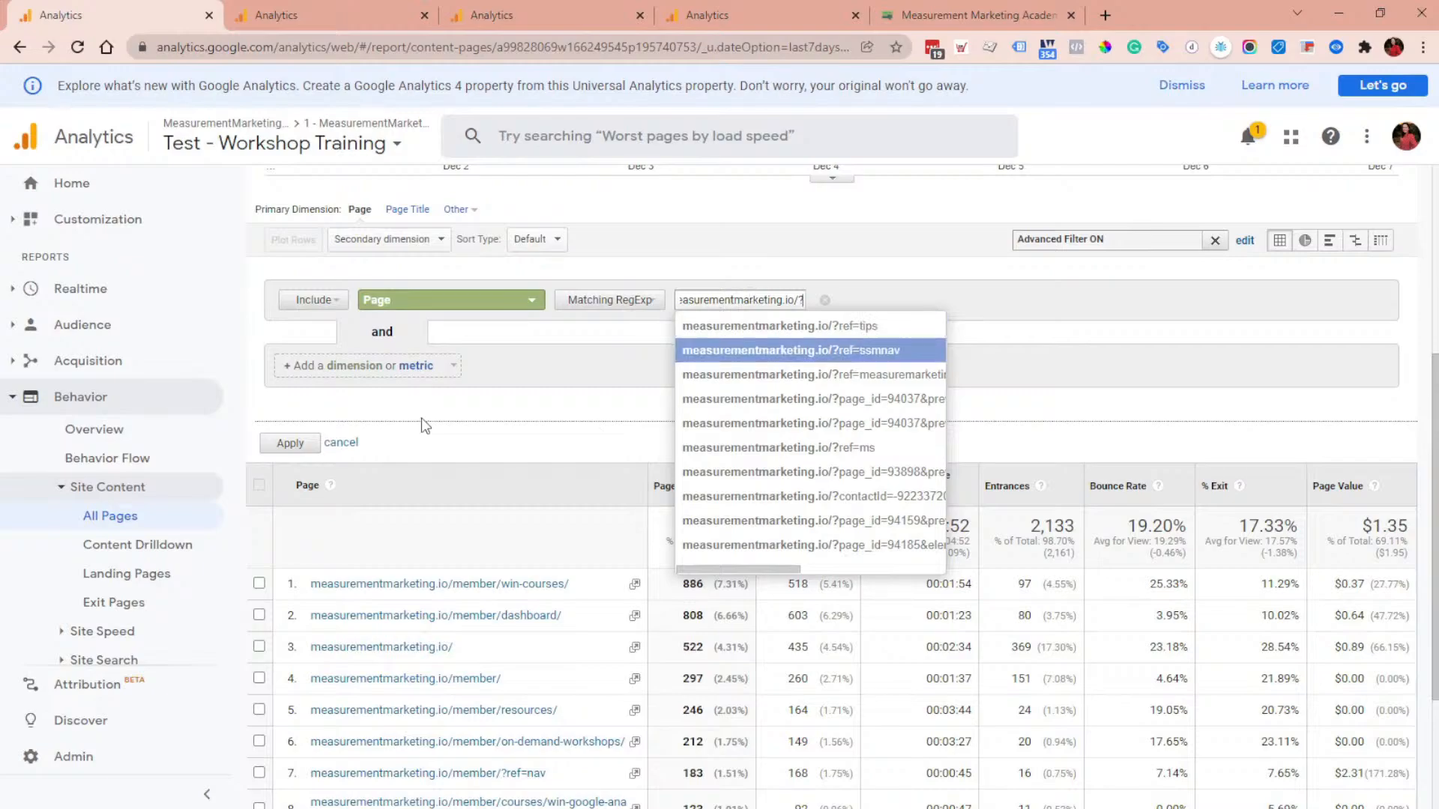
left_click(299, 442)
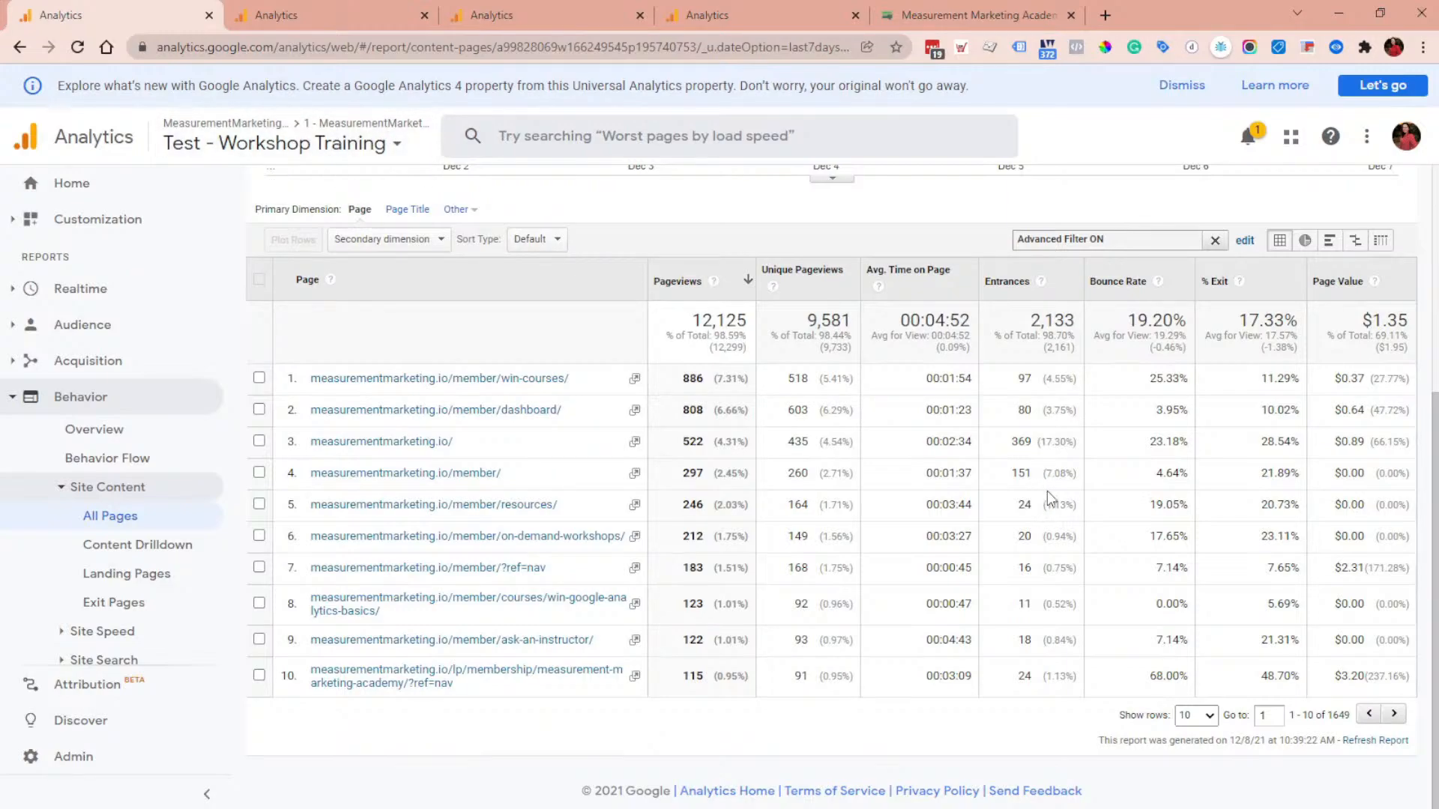
Step: Open Admin and switch to the Member + Marketing (NO PARAMS) view
left_click(1246, 240)
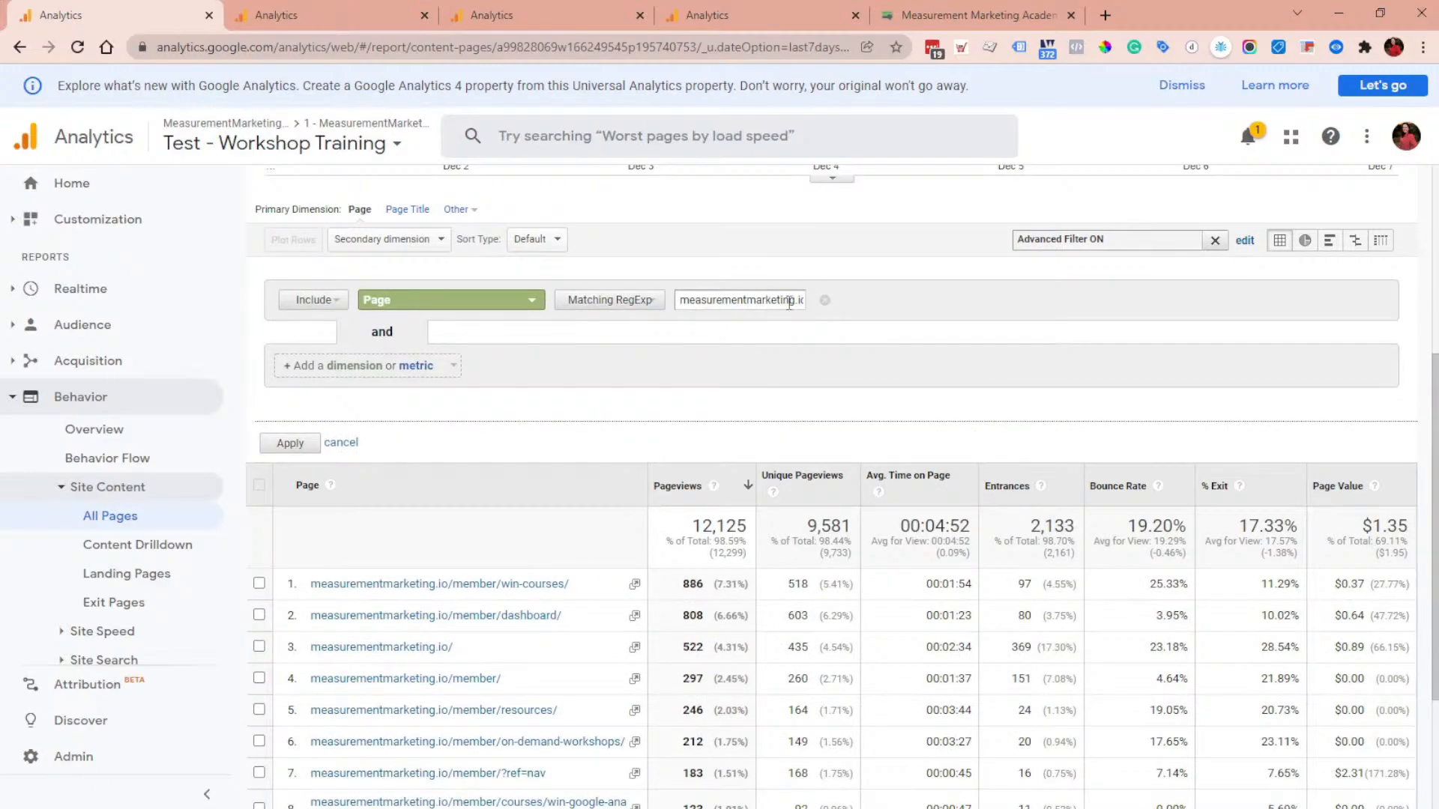
left_click_drag(817, 302, 919, 302)
scroll(660, 622, "down", 2)
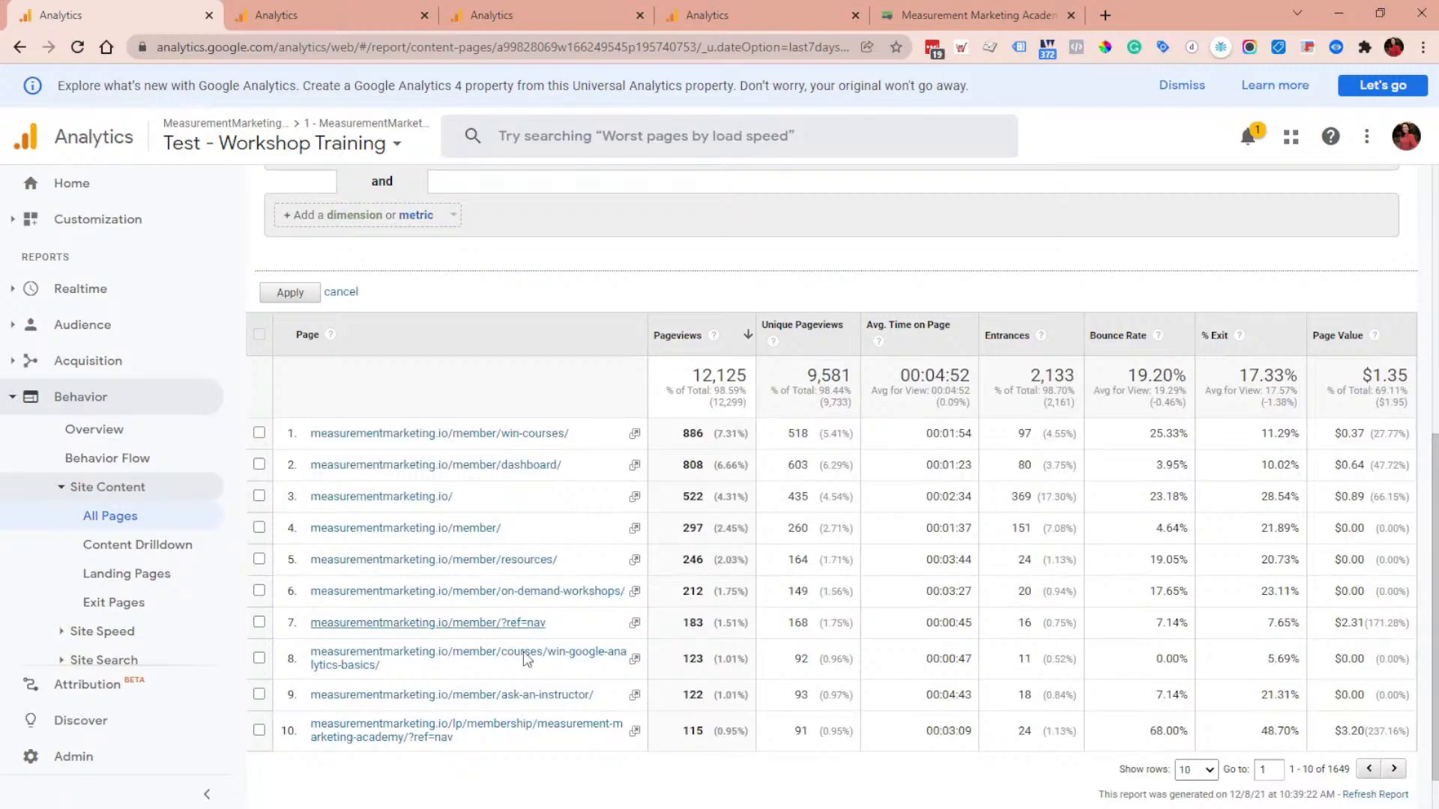
scroll(572, 710, "down", 1)
scroll(572, 709, "up", 4)
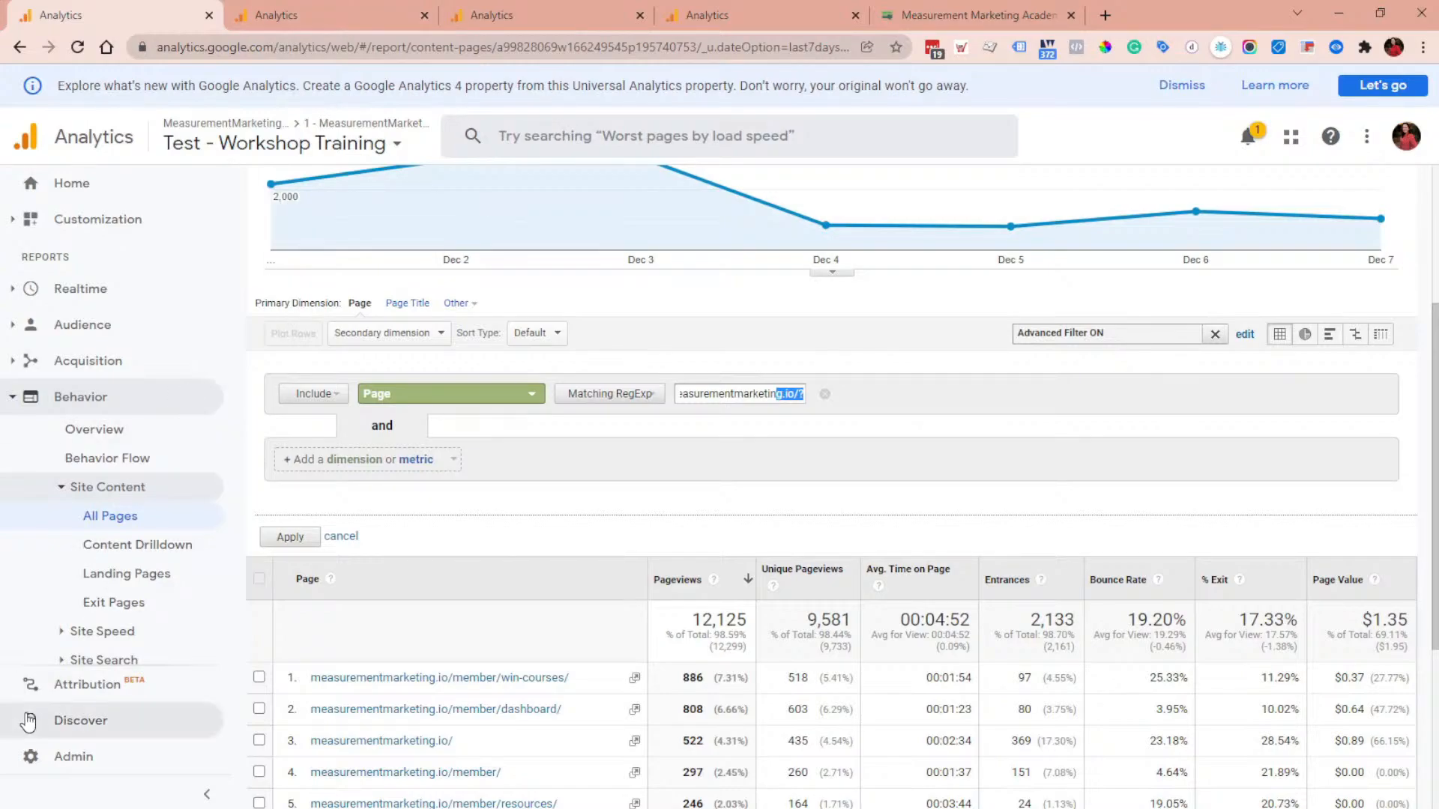
left_click(71, 756)
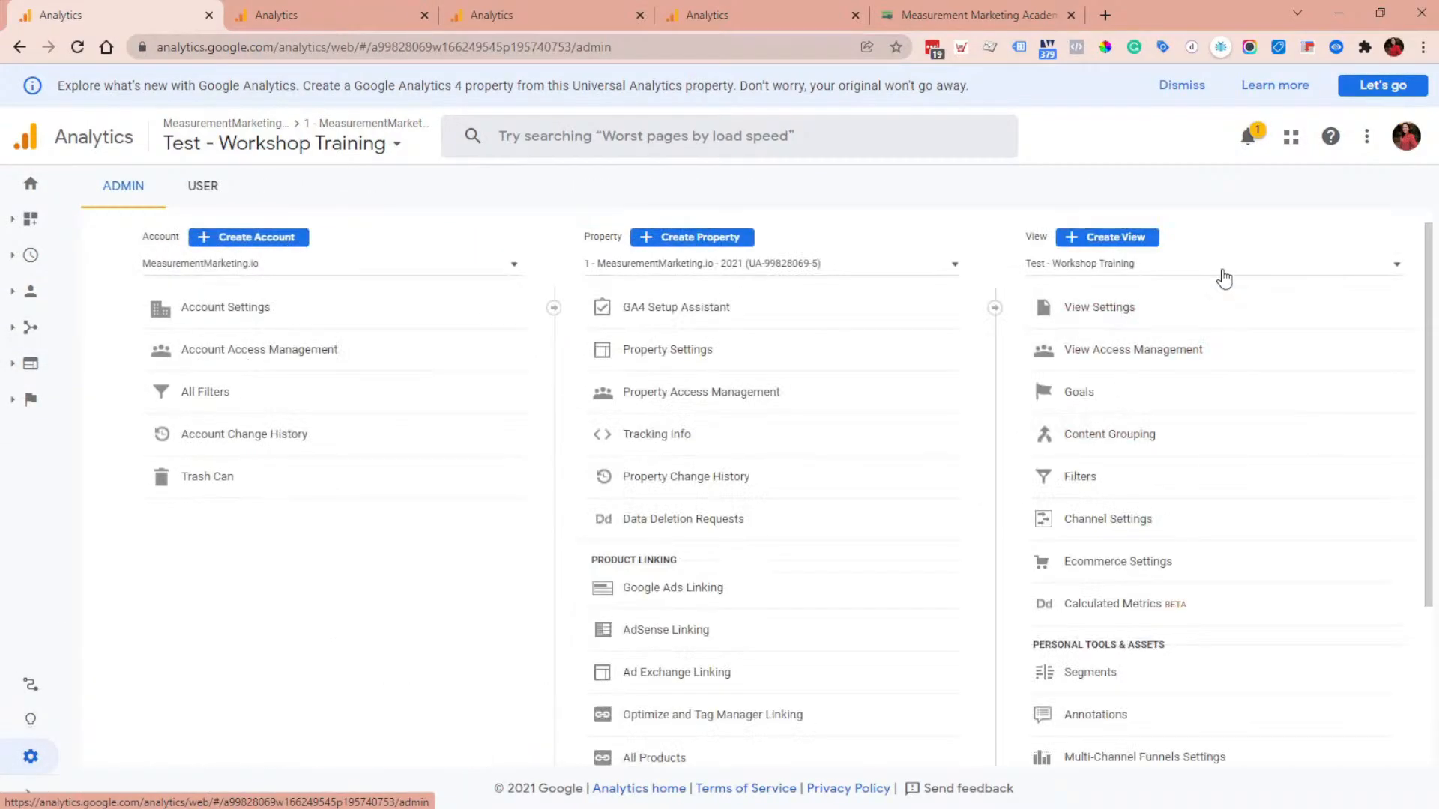
left_click(1219, 271)
scroll(1246, 331, "down", 4)
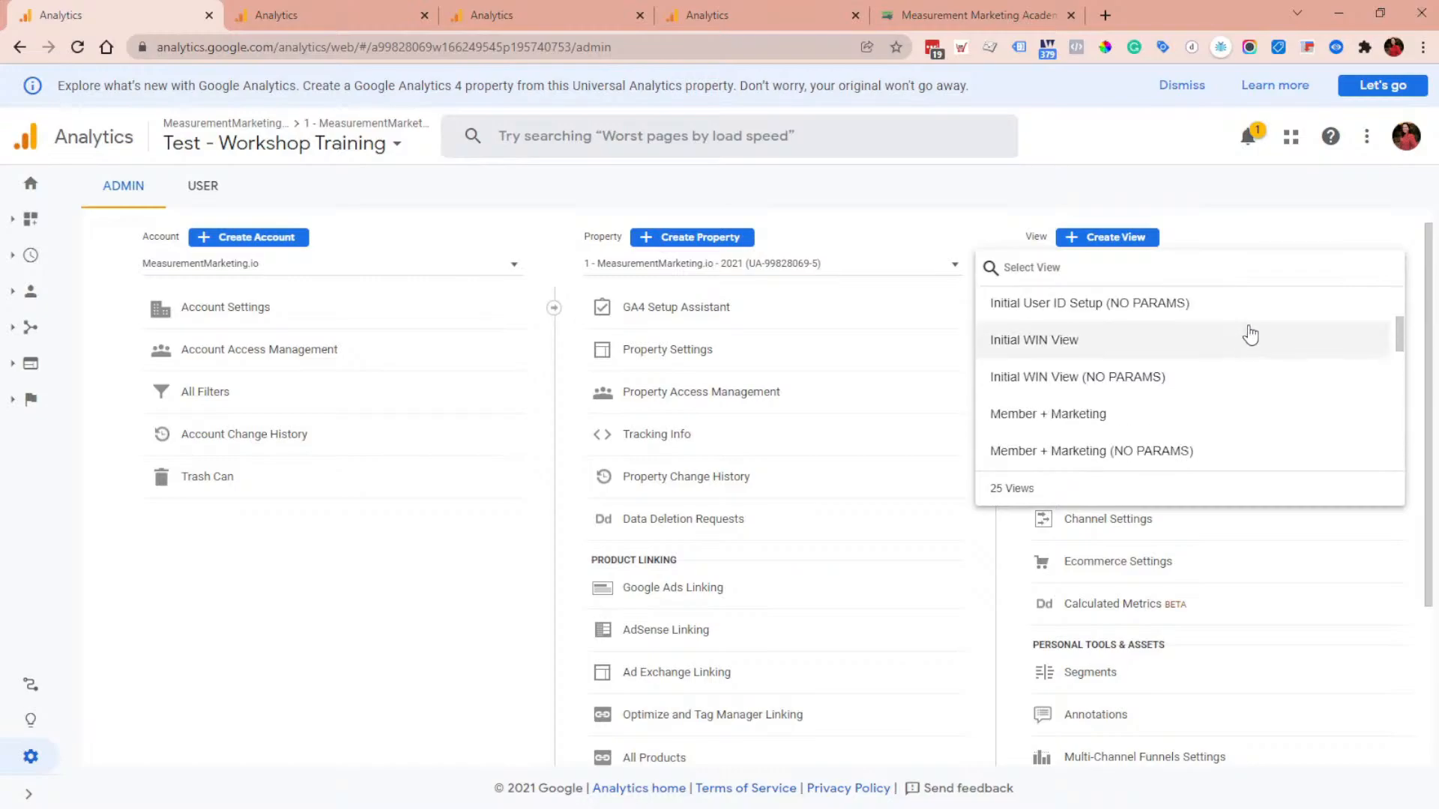
scroll(1251, 317, "up", 4)
left_click(1301, 460)
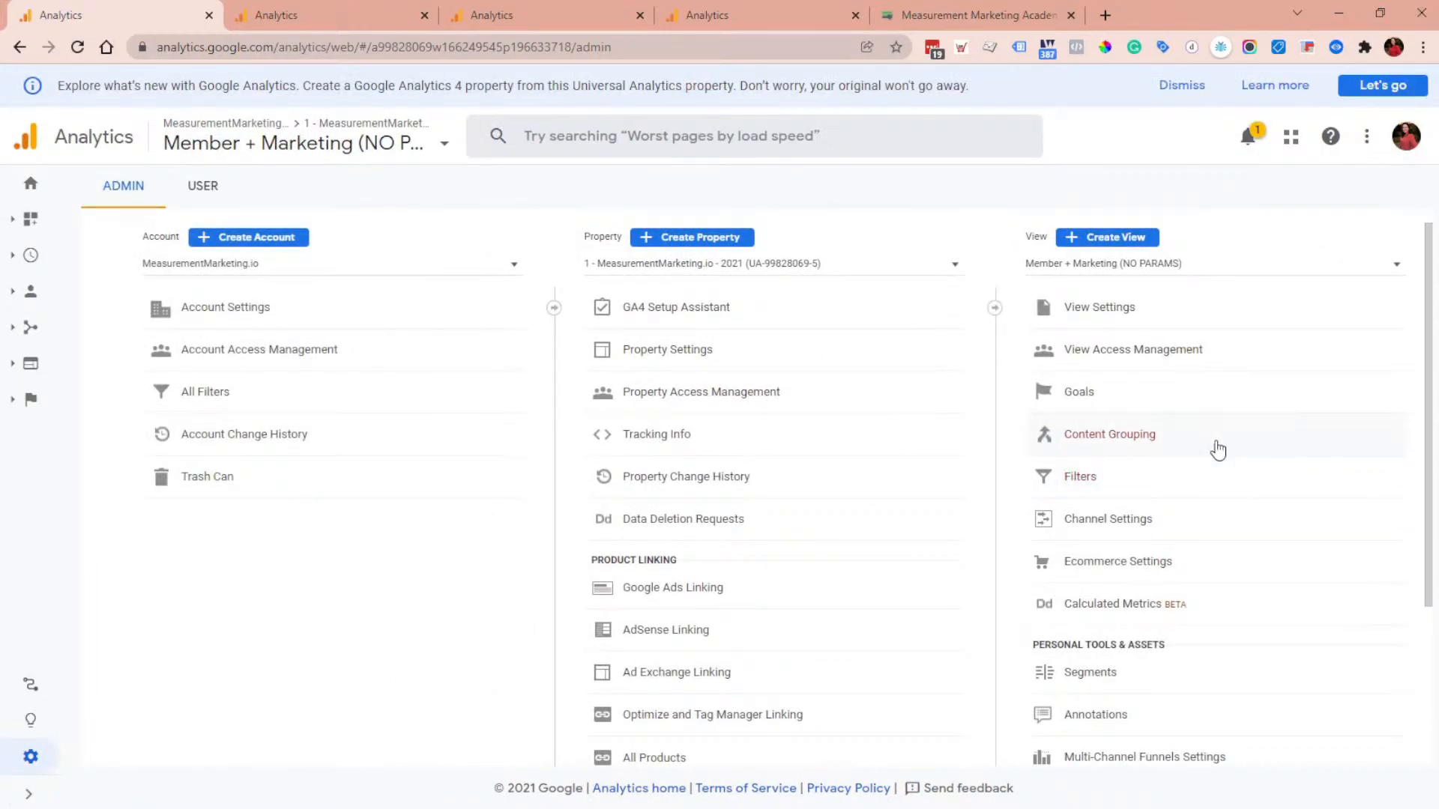
Step: Open the – Jan 2022 goal's details, delete its second and third funnel steps, and turn the funnel off
left_click(1126, 409)
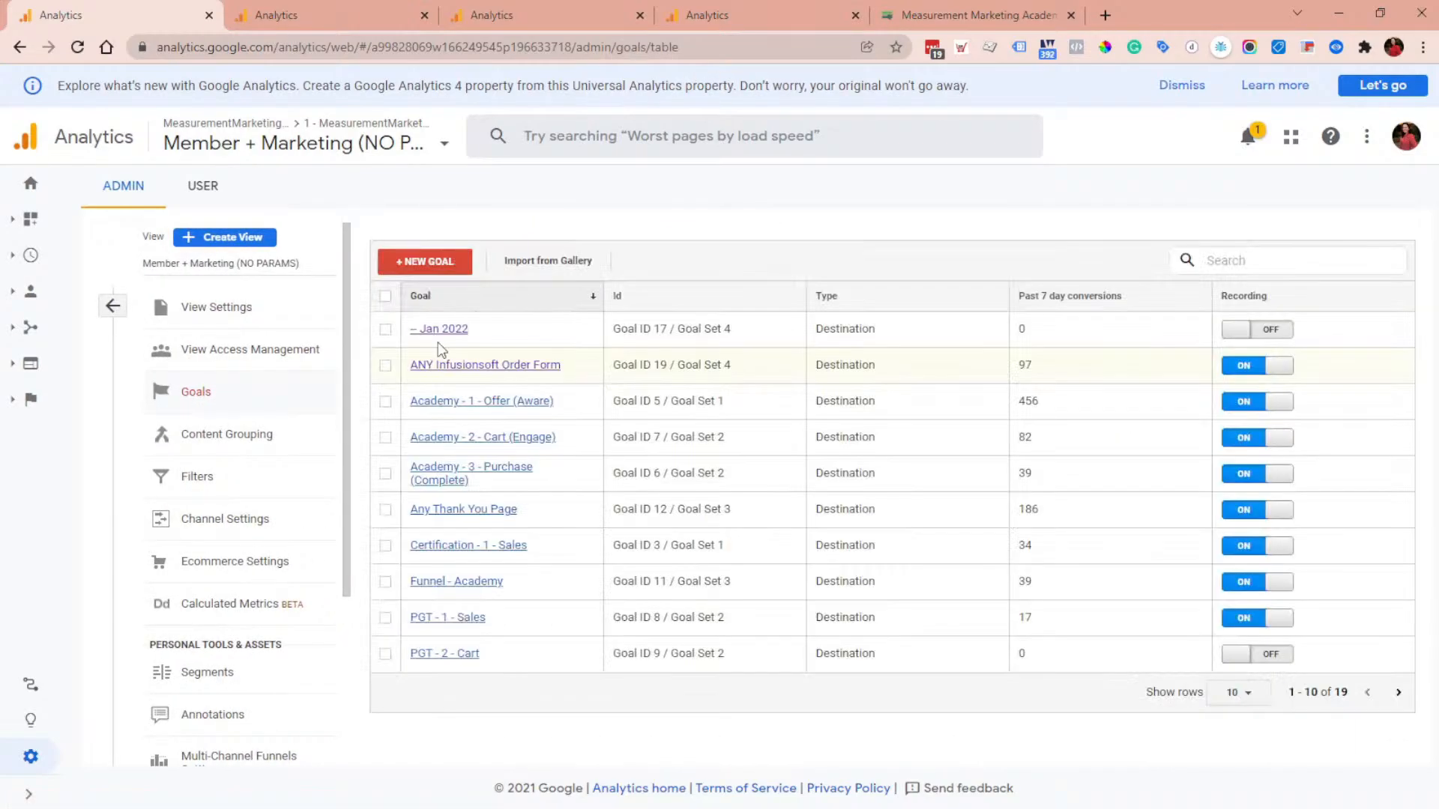
left_click(439, 329)
left_click(520, 376)
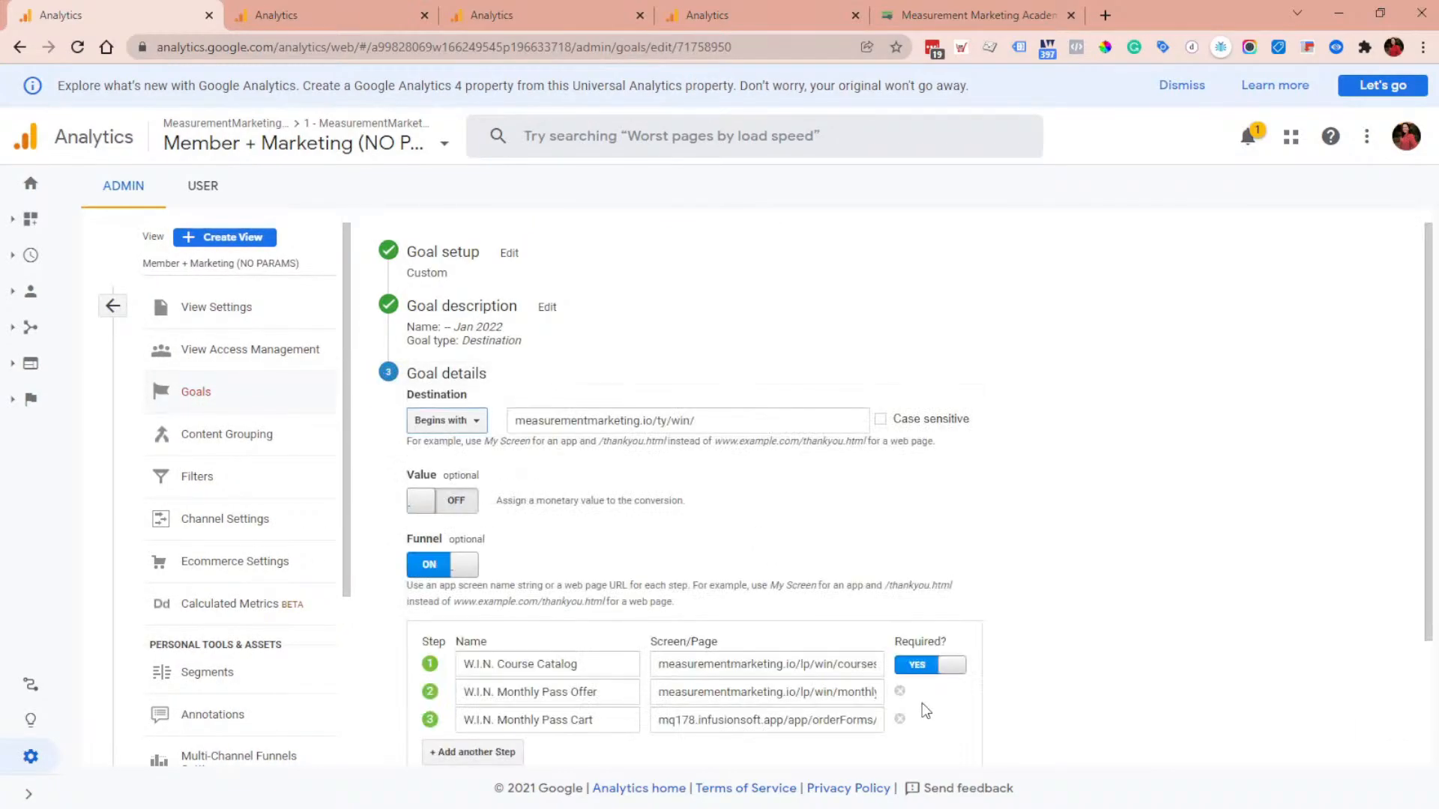
left_click(899, 720)
left_click(899, 691)
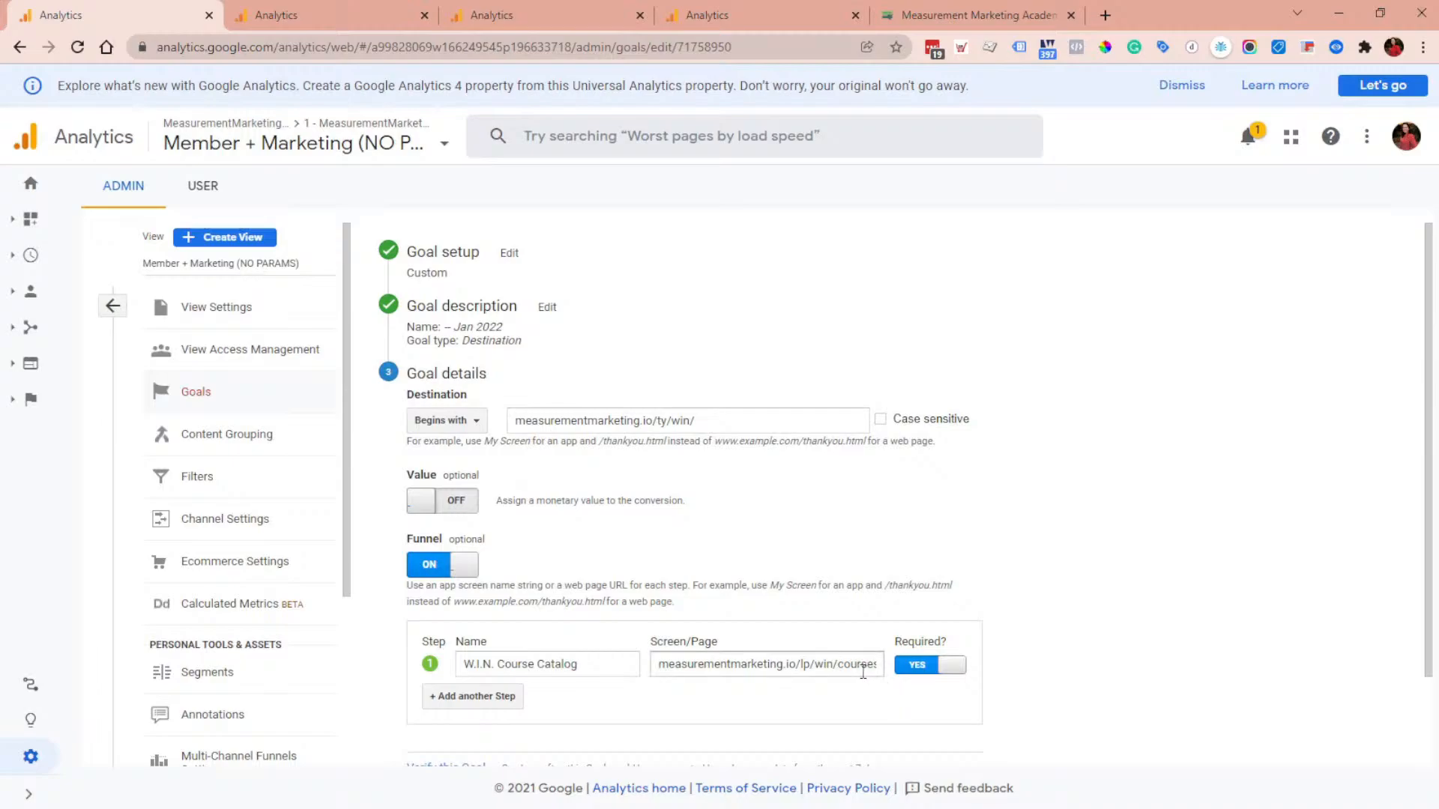
left_click(464, 563)
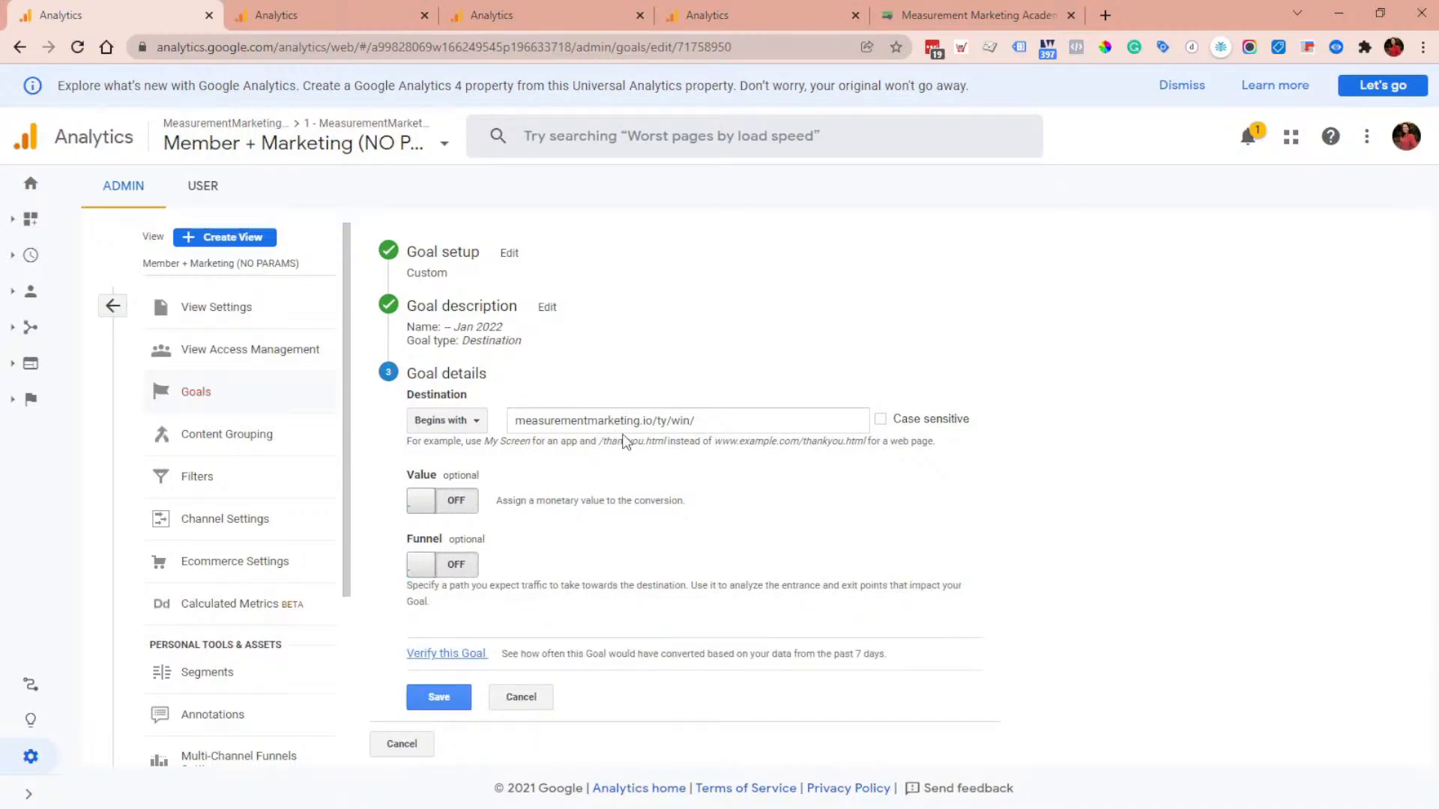
Step: Switch the goal's destination match type to Regular expression and change the pattern to measurementmarketing.io/$
left_click(457, 423)
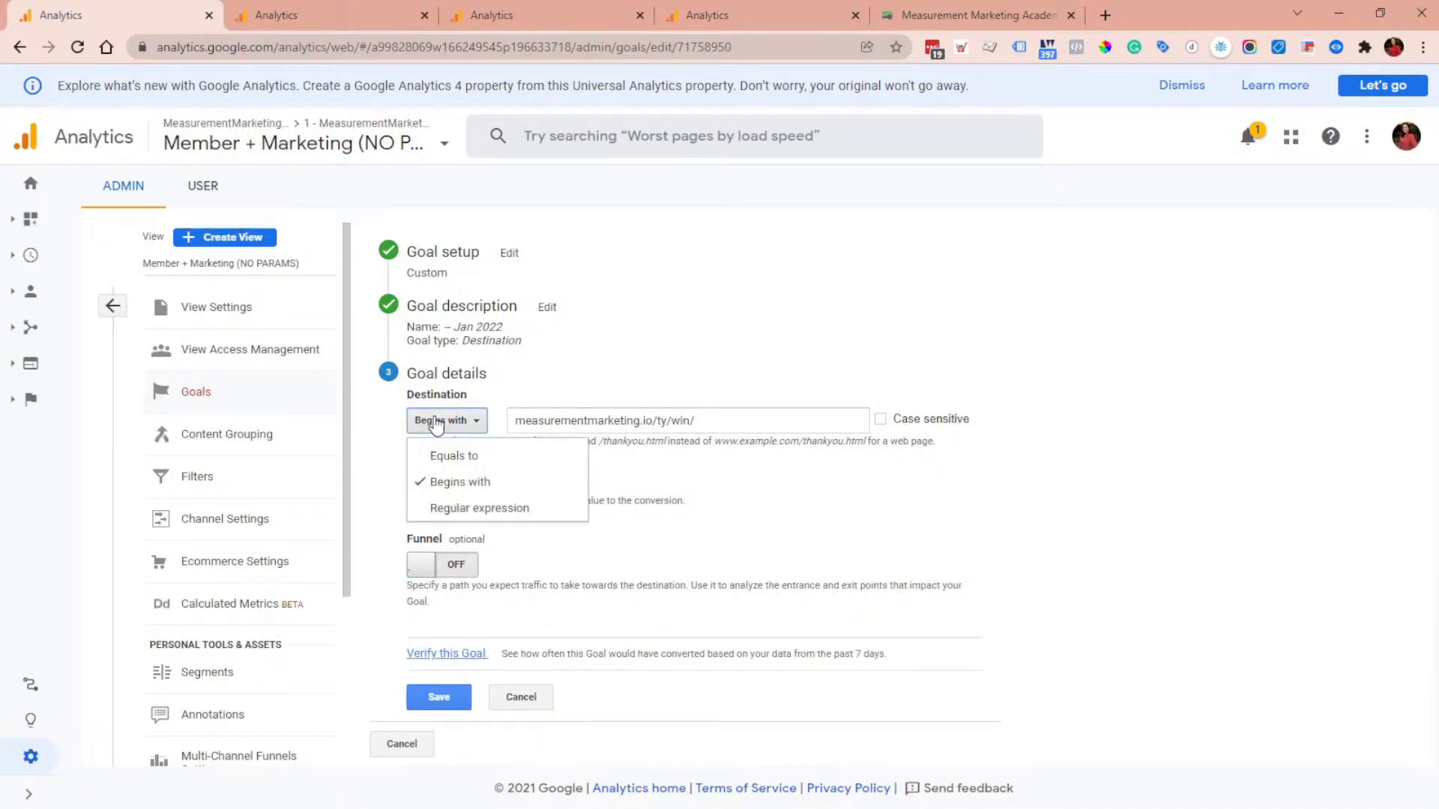
left_click(496, 509)
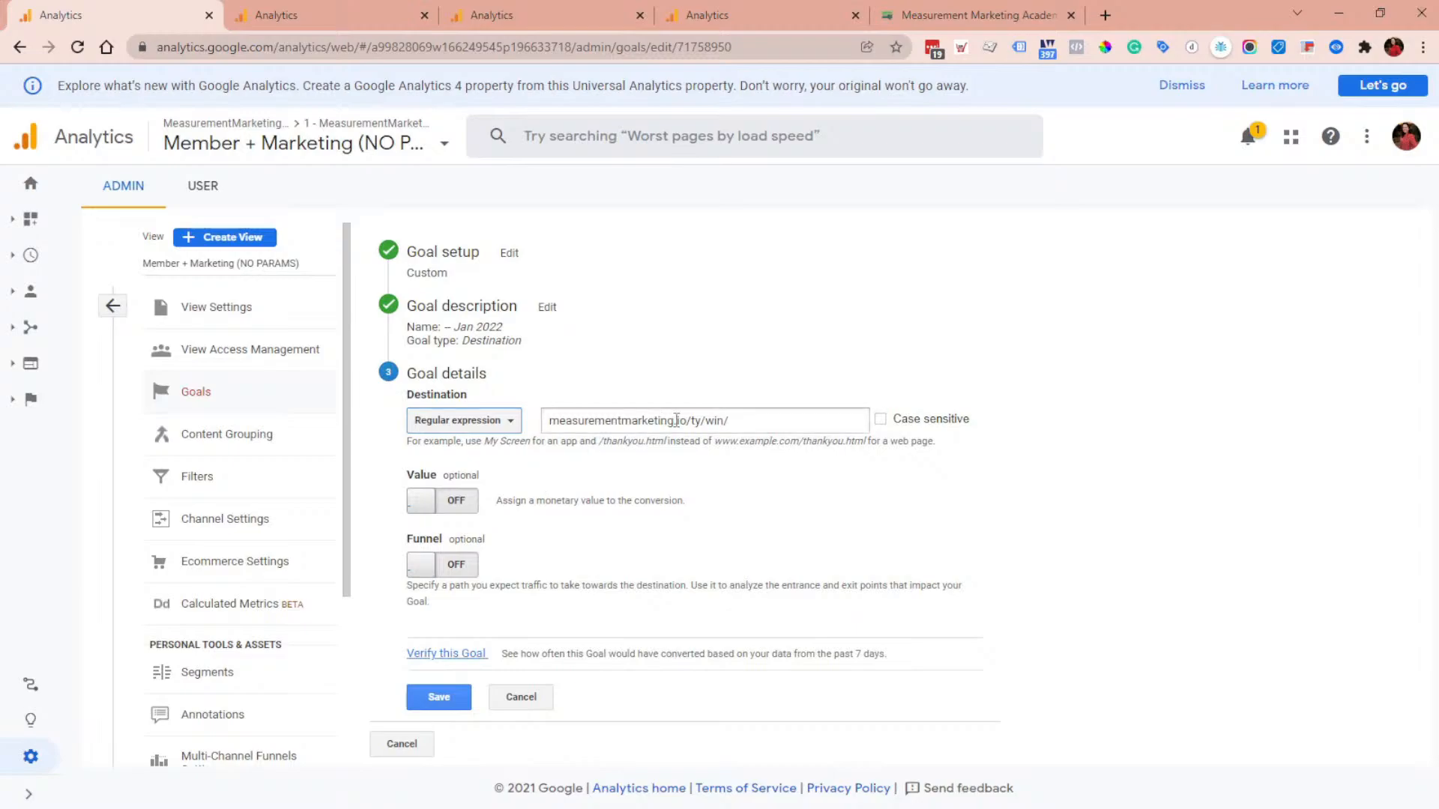
left_click_drag(691, 420, 1026, 470)
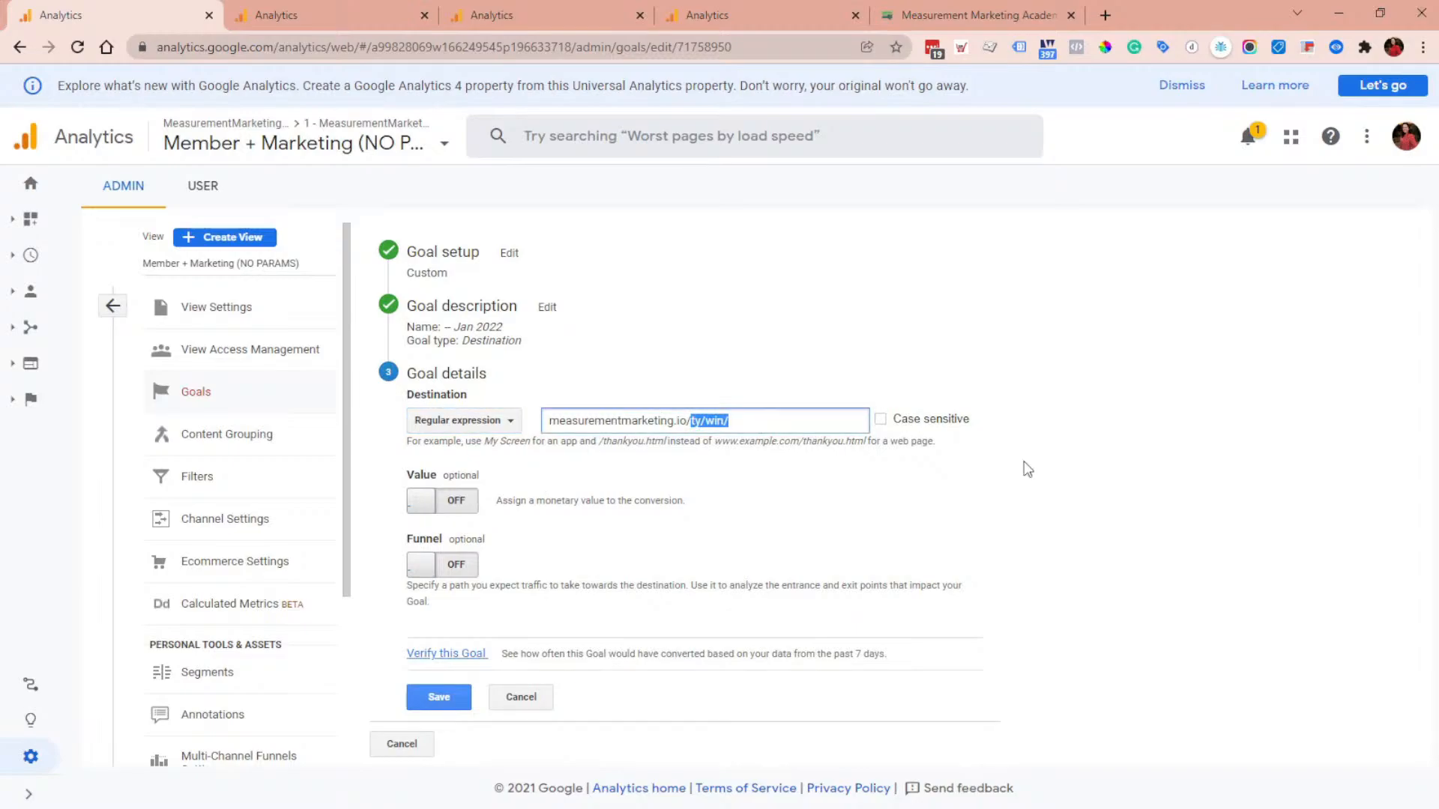
type("$")
Step: Verify the goal's conversion rate and copy the regex destination pattern
left_click_drag(692, 421, 549, 422)
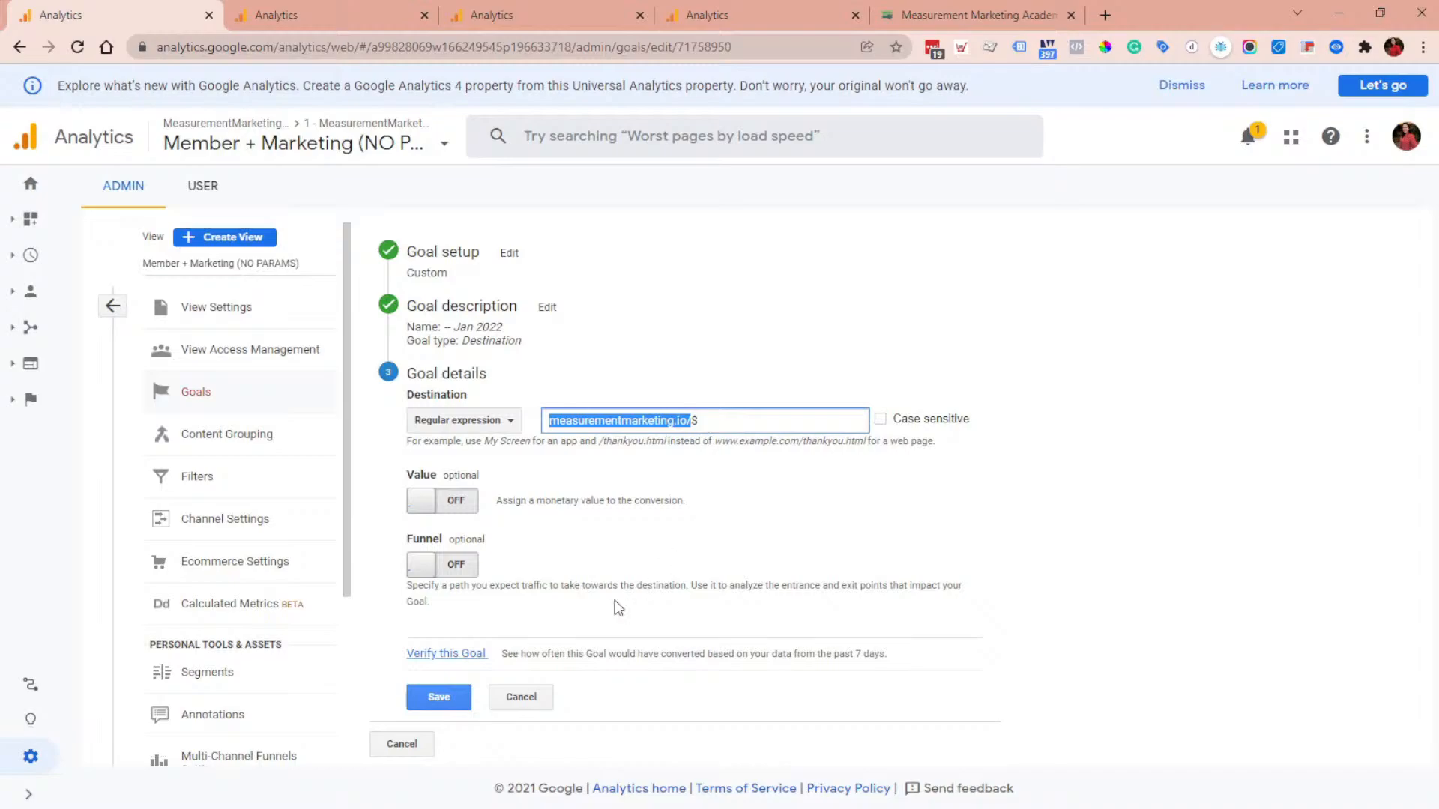
left_click(744, 689)
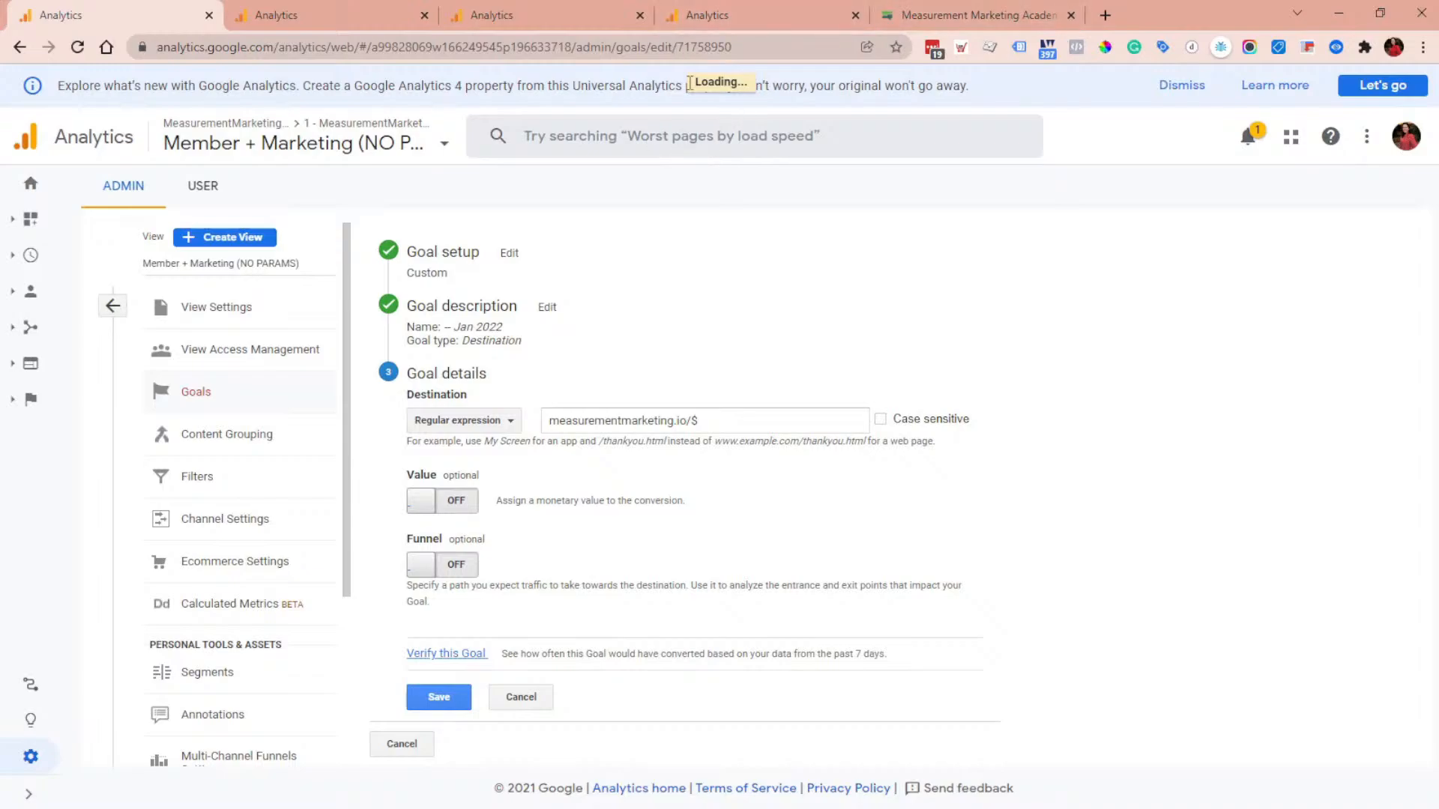
left_click_drag(532, 647, 571, 648)
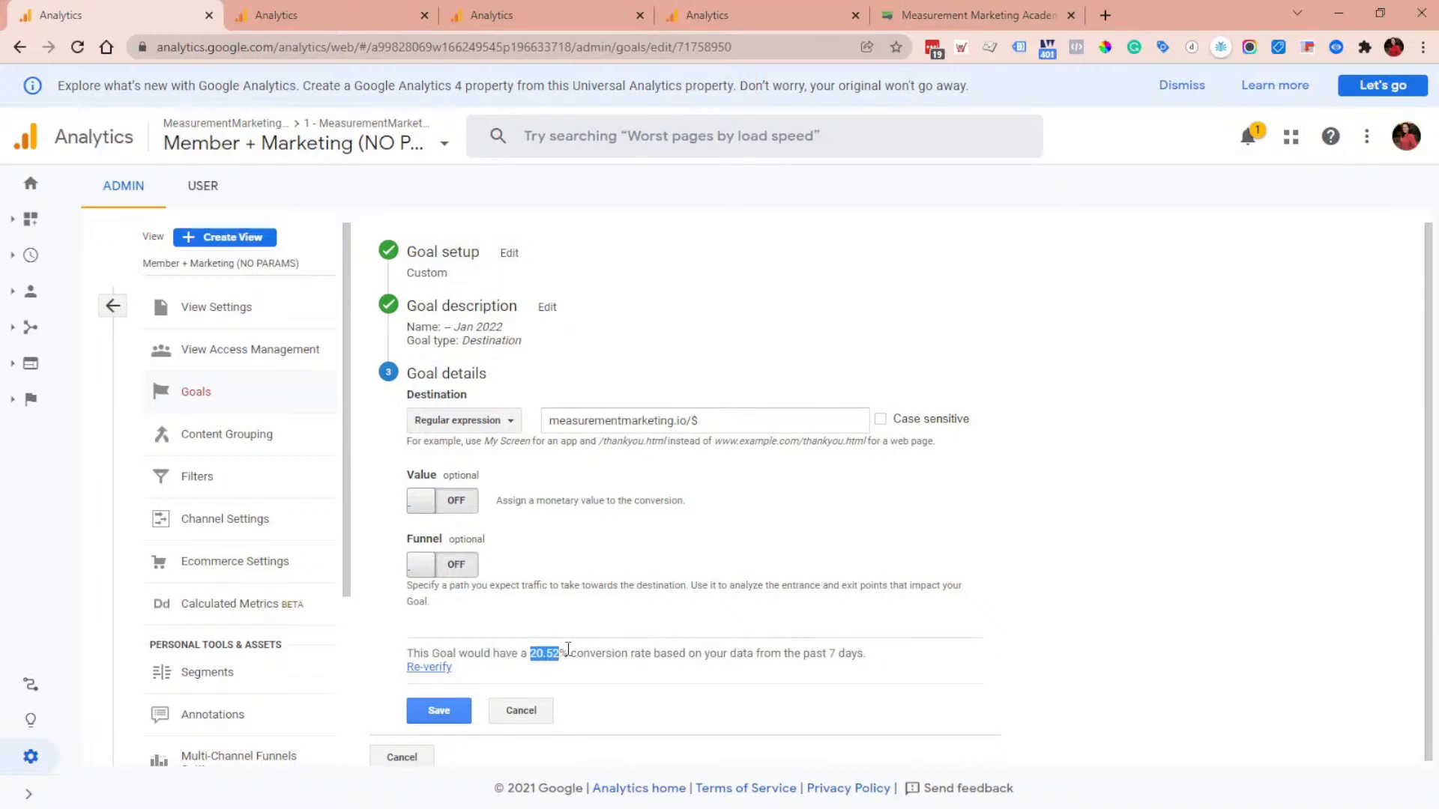
left_click_drag(711, 419, 621, 420)
left_click_drag(525, 407, 494, 413)
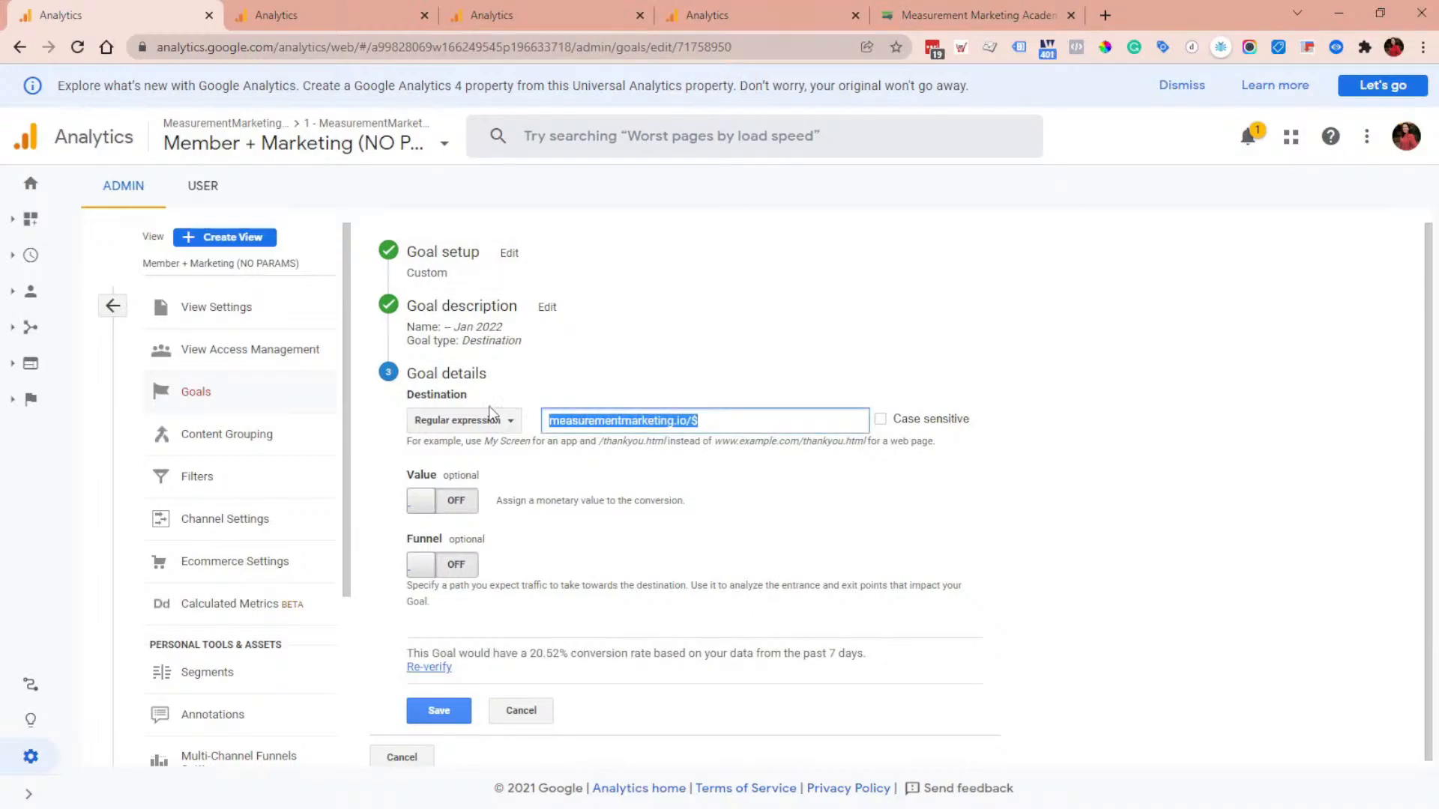
Step: Open the Behavior All Pages report and clear its existing advanced filter
left_click(29, 368)
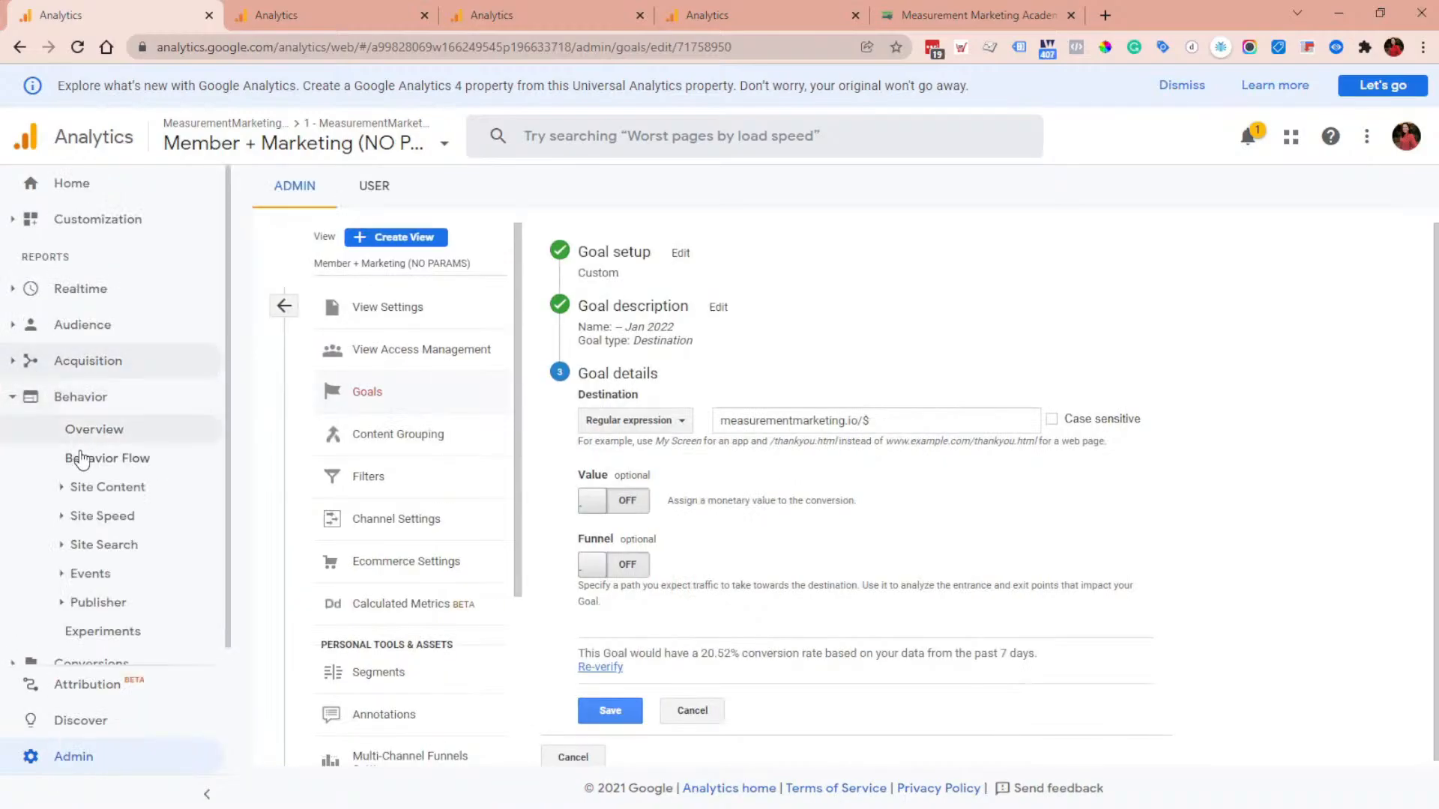
left_click(98, 487)
left_click(112, 515)
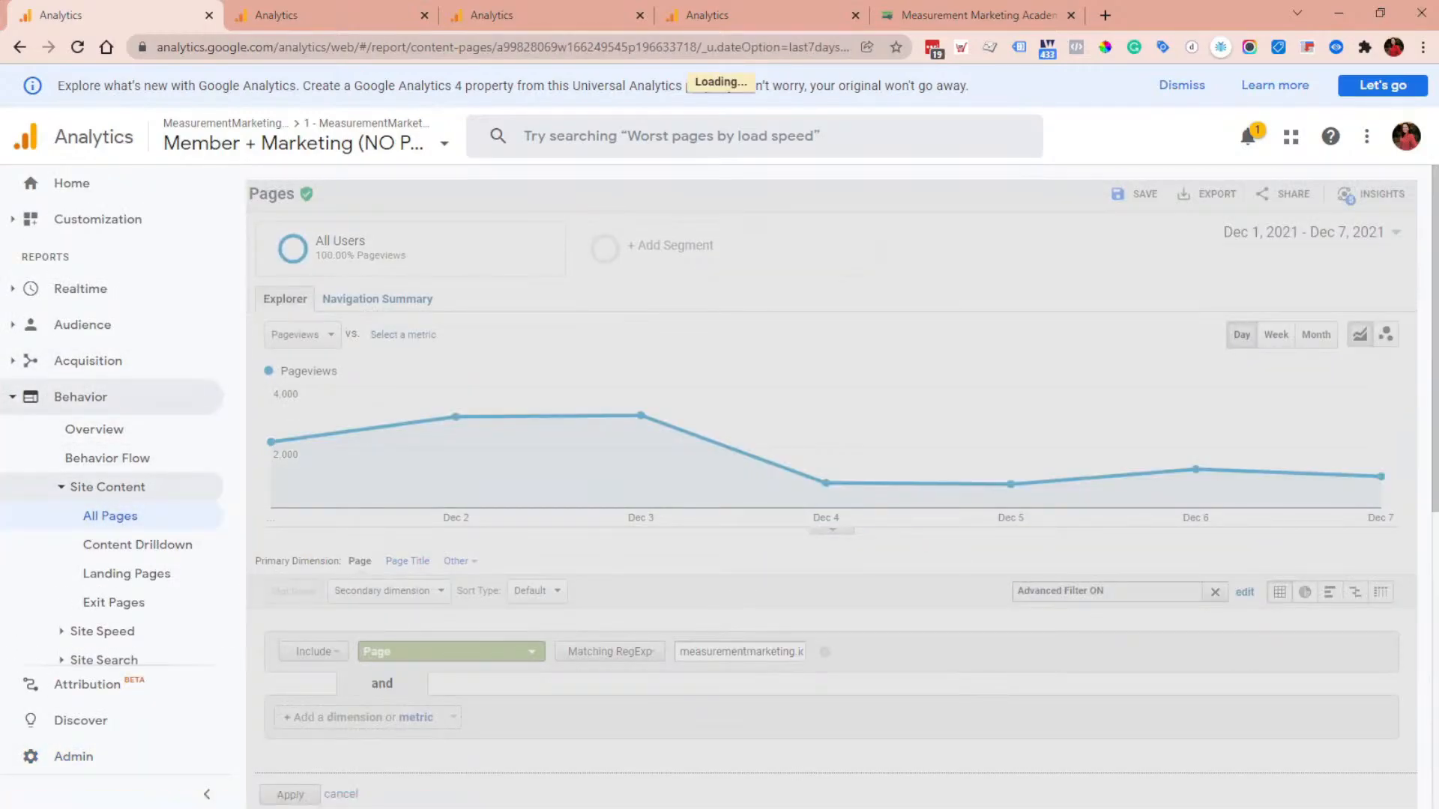
scroll(867, 492, "down", 2)
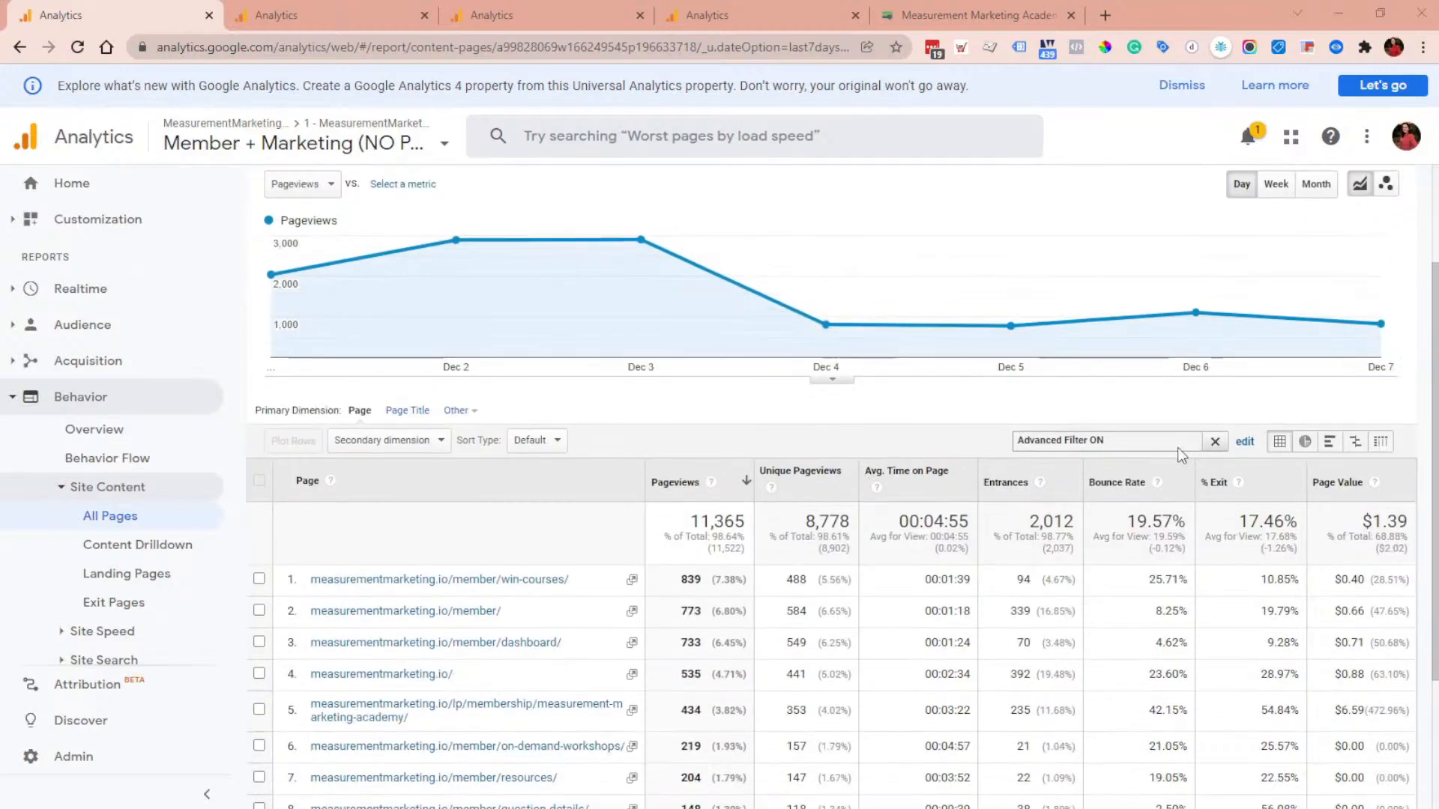
left_click(1215, 441)
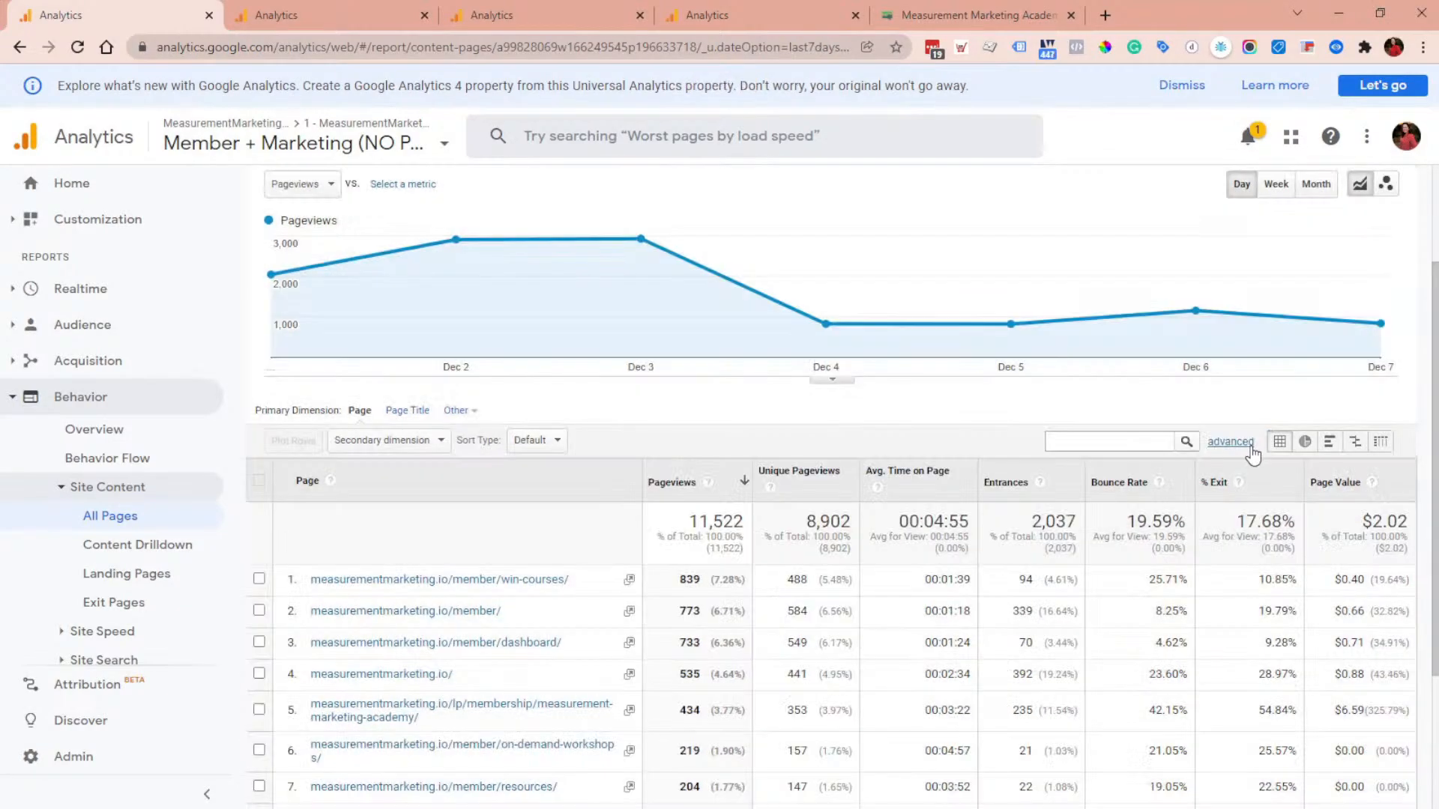
Step: Create an advanced filter including Page matching RegExp with the pasted measurementmarketing.io/$ pattern and apply it
left_click(1230, 441)
left_click(650, 502)
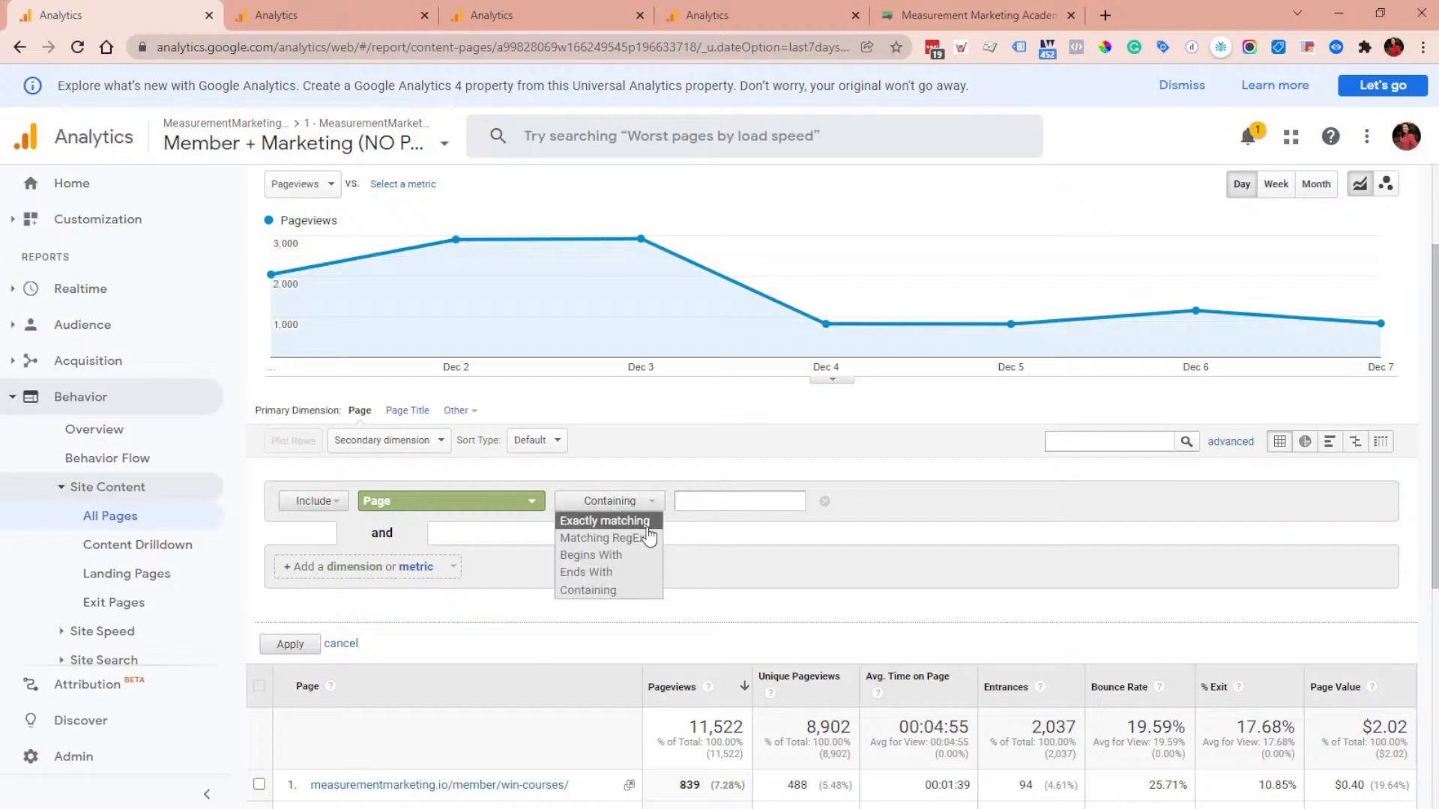
left_click(642, 534)
left_click(711, 500)
key("ctrl+v")
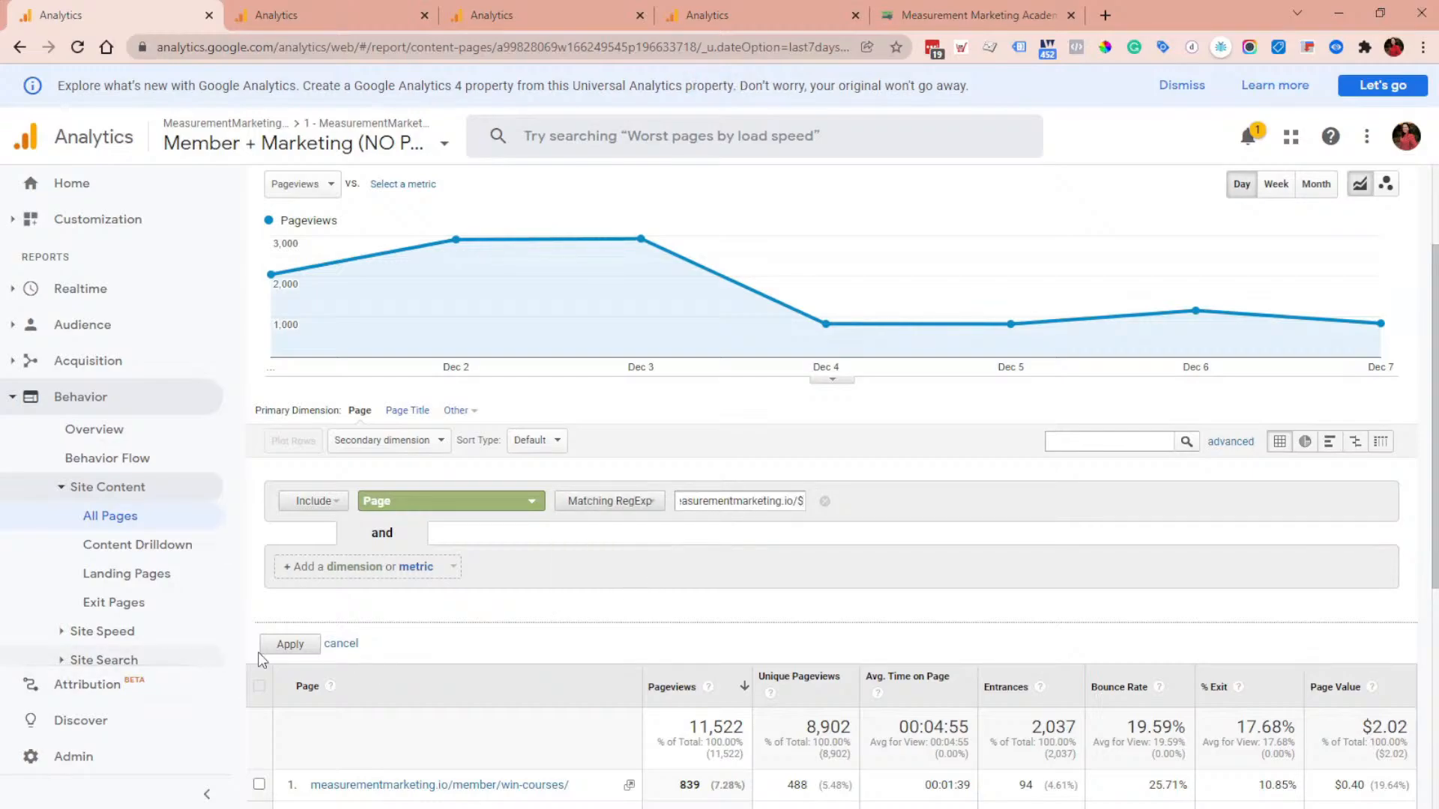
left_click(284, 645)
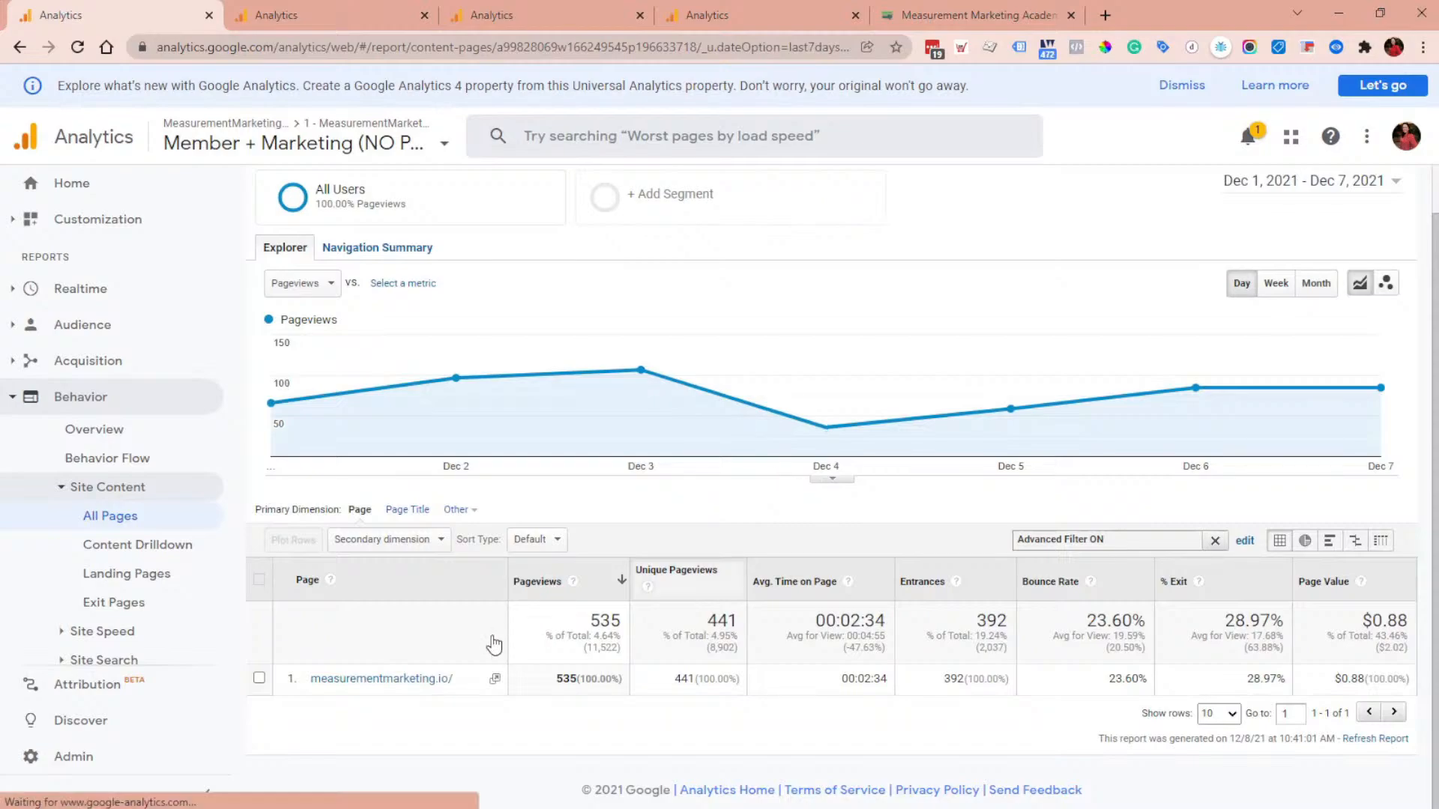
Step: Review the applied filter and the goal setups open in the other browser tabs
left_click(1244, 541)
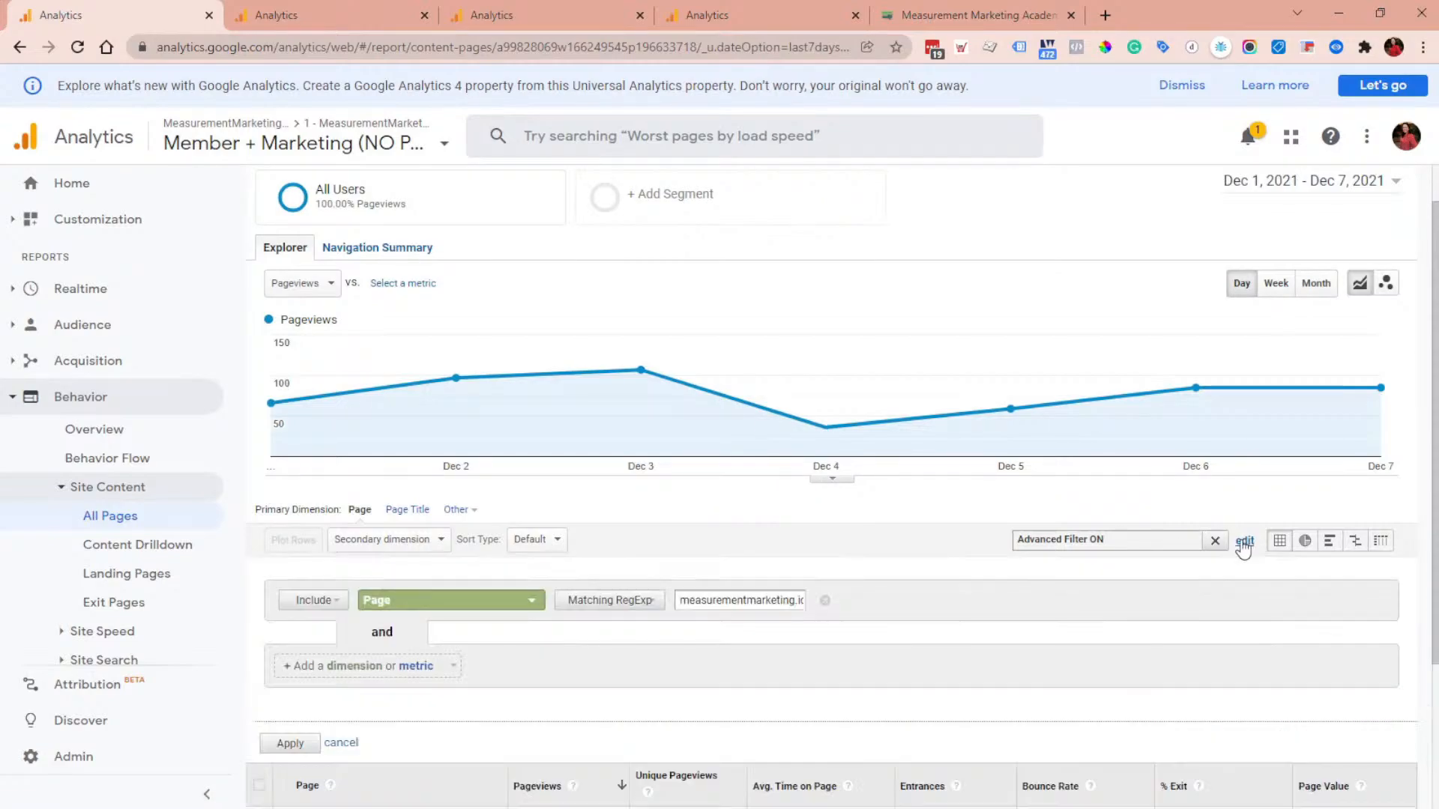
left_click(403, 10)
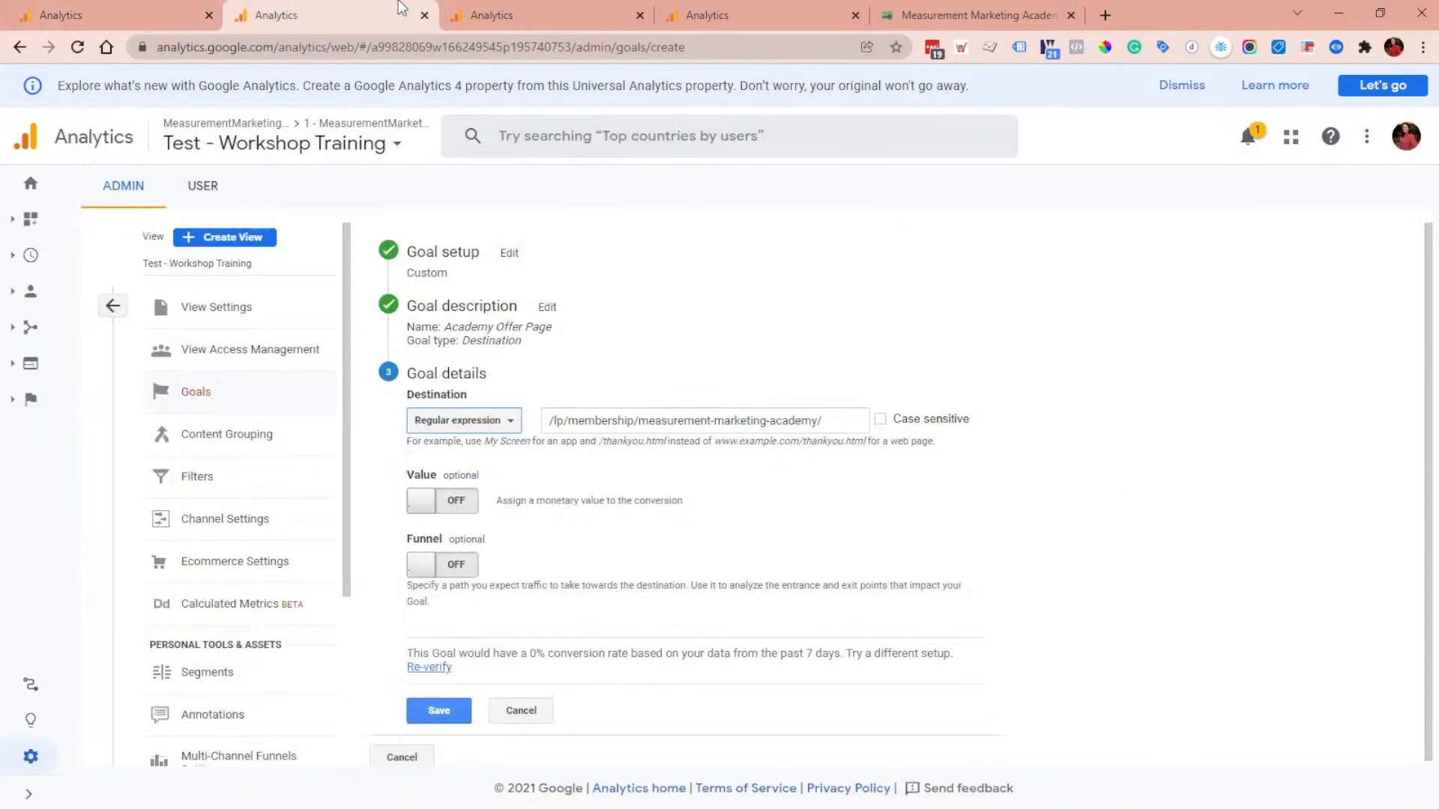
left_click(199, 11)
scroll(519, 487, "down", 3)
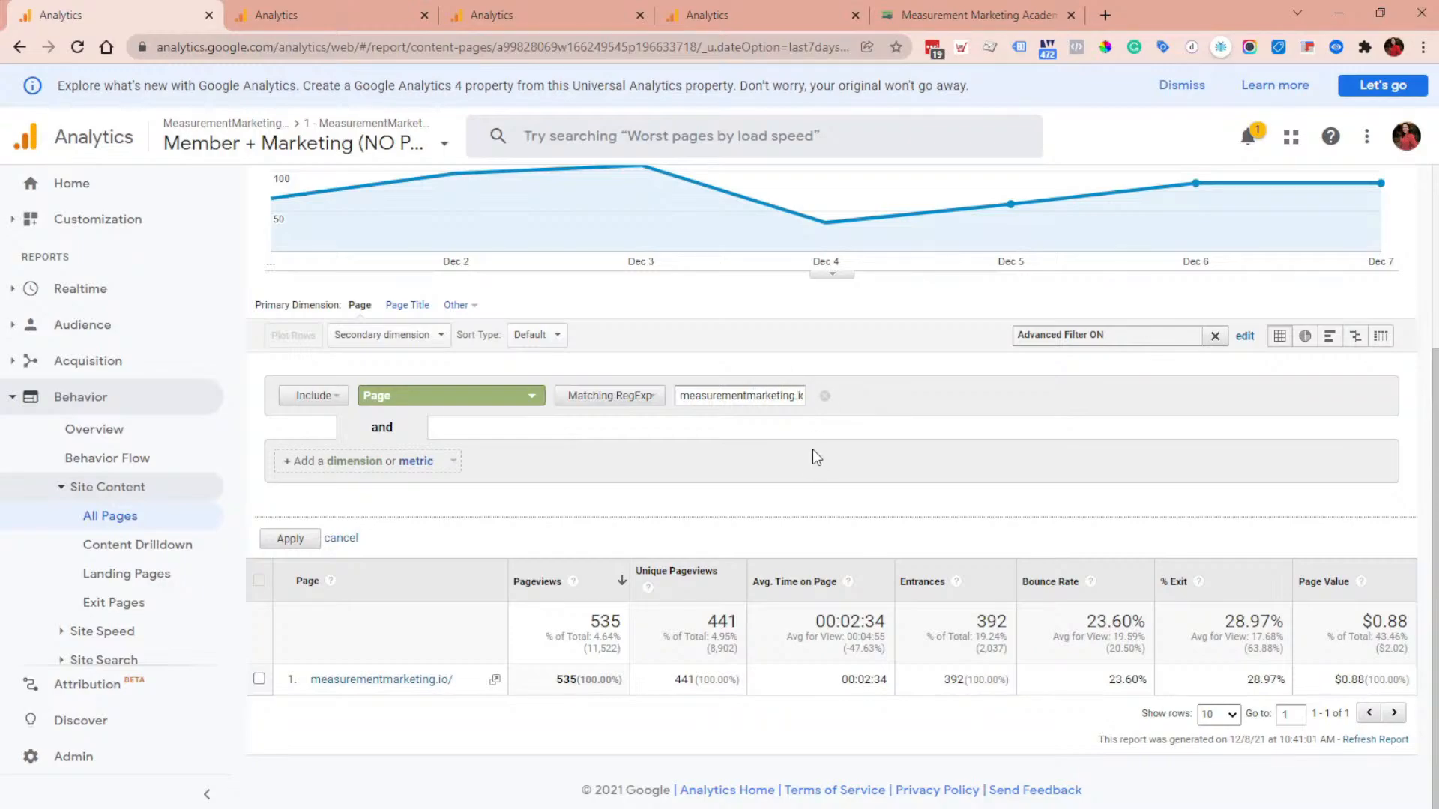
left_click(496, 3)
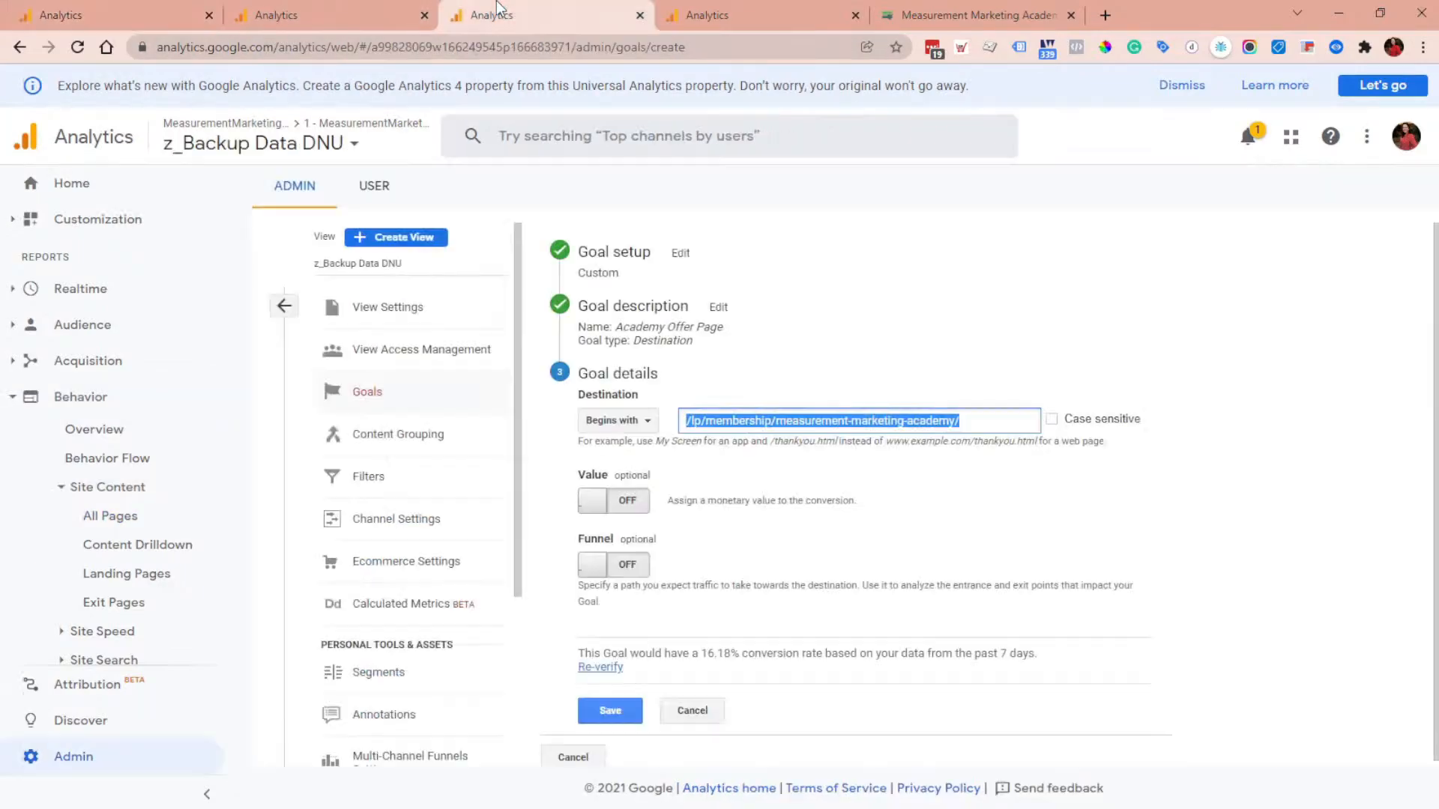
Step: Set the Academy Offer Page goal's destination match type to Regular expression in the z_Backup Data DNU view
left_click(998, 536)
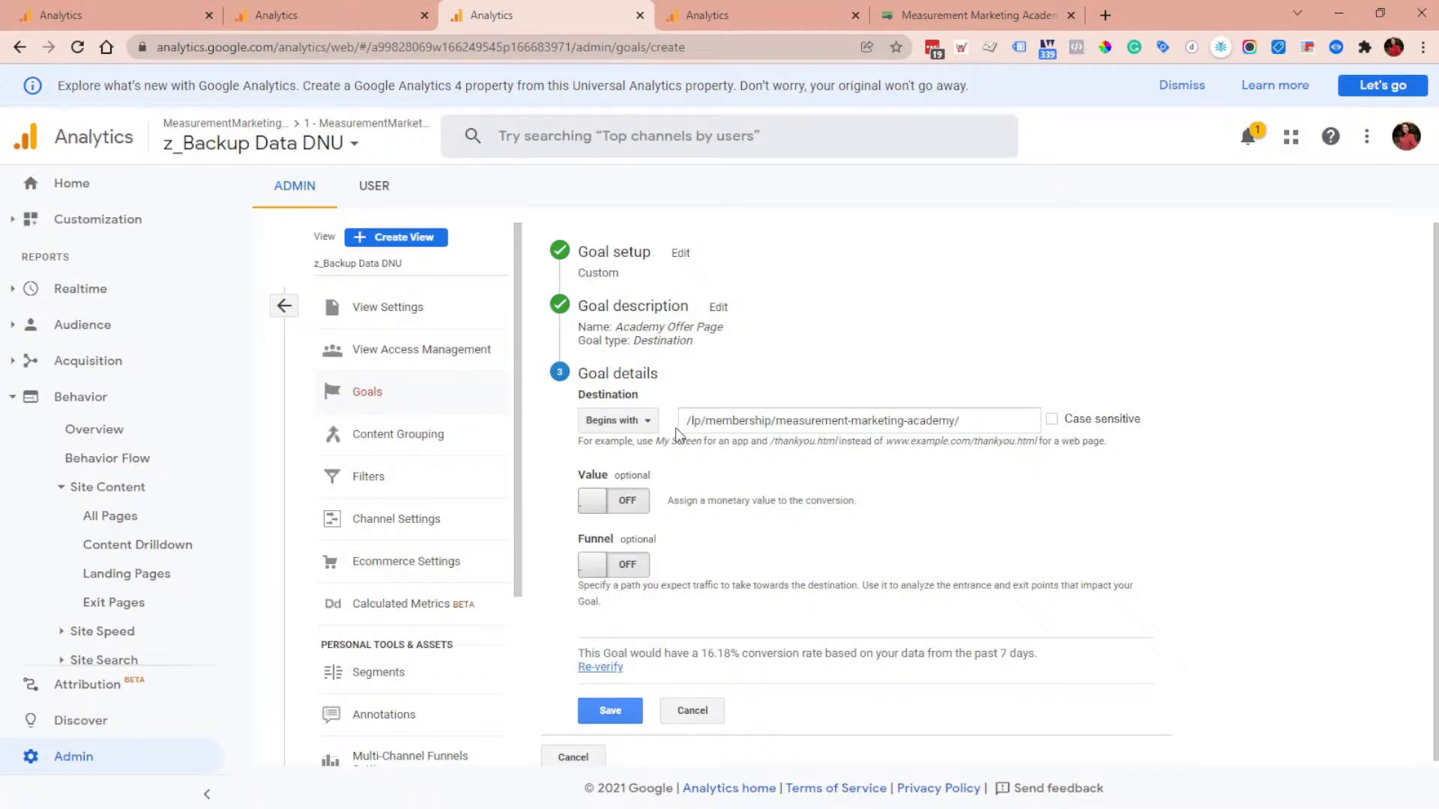
left_click(646, 421)
left_click(649, 507)
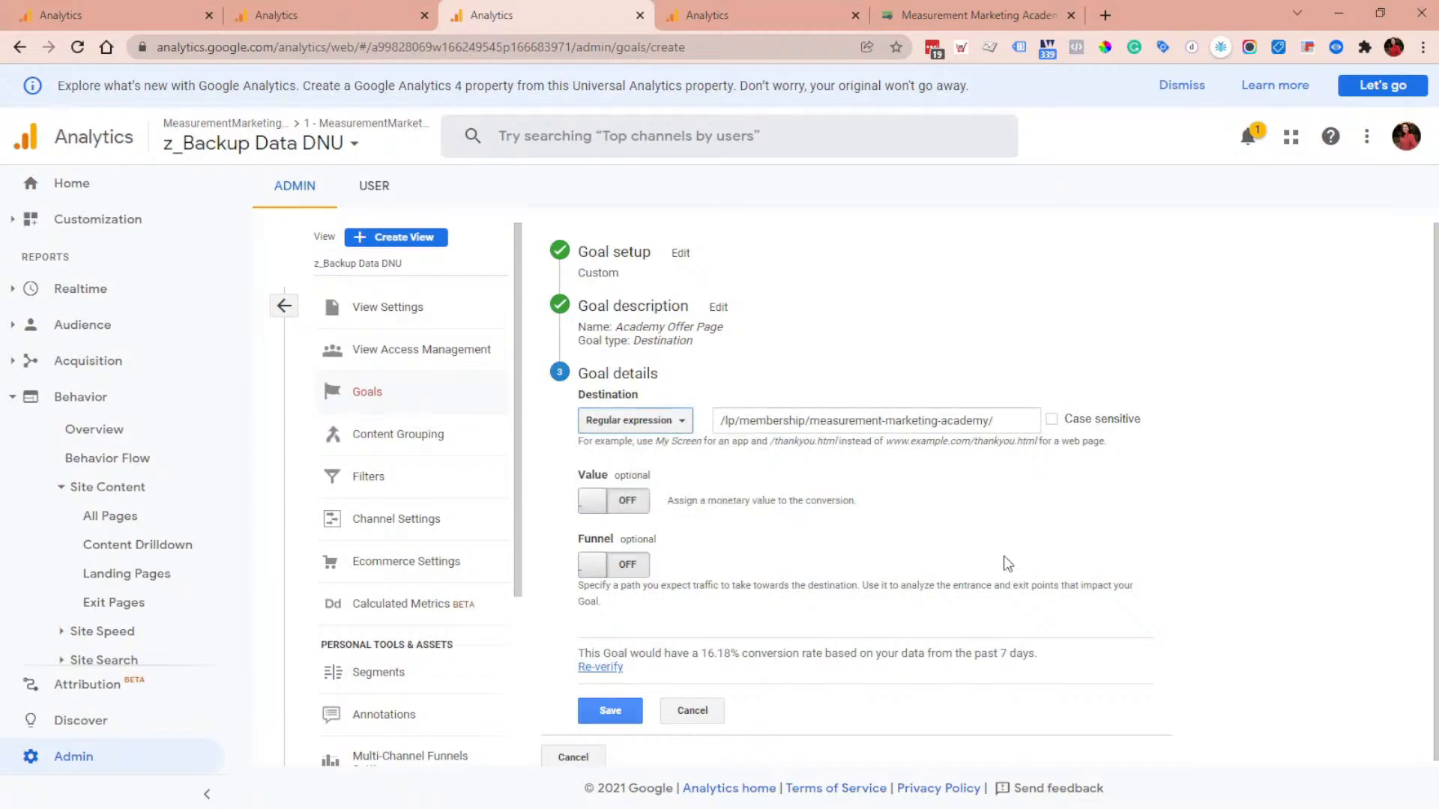
left_click(677, 421)
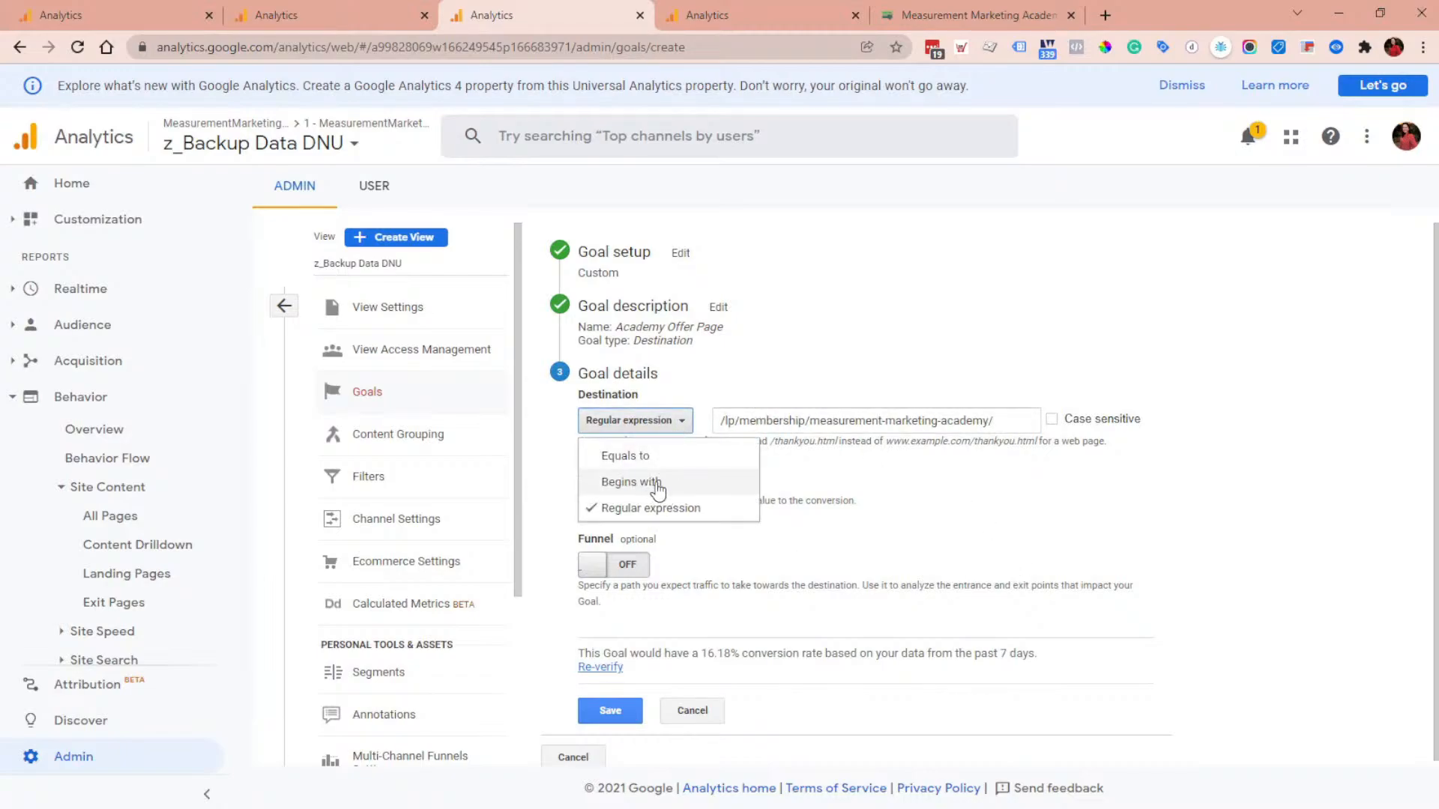
left_click(945, 523)
left_click(652, 419)
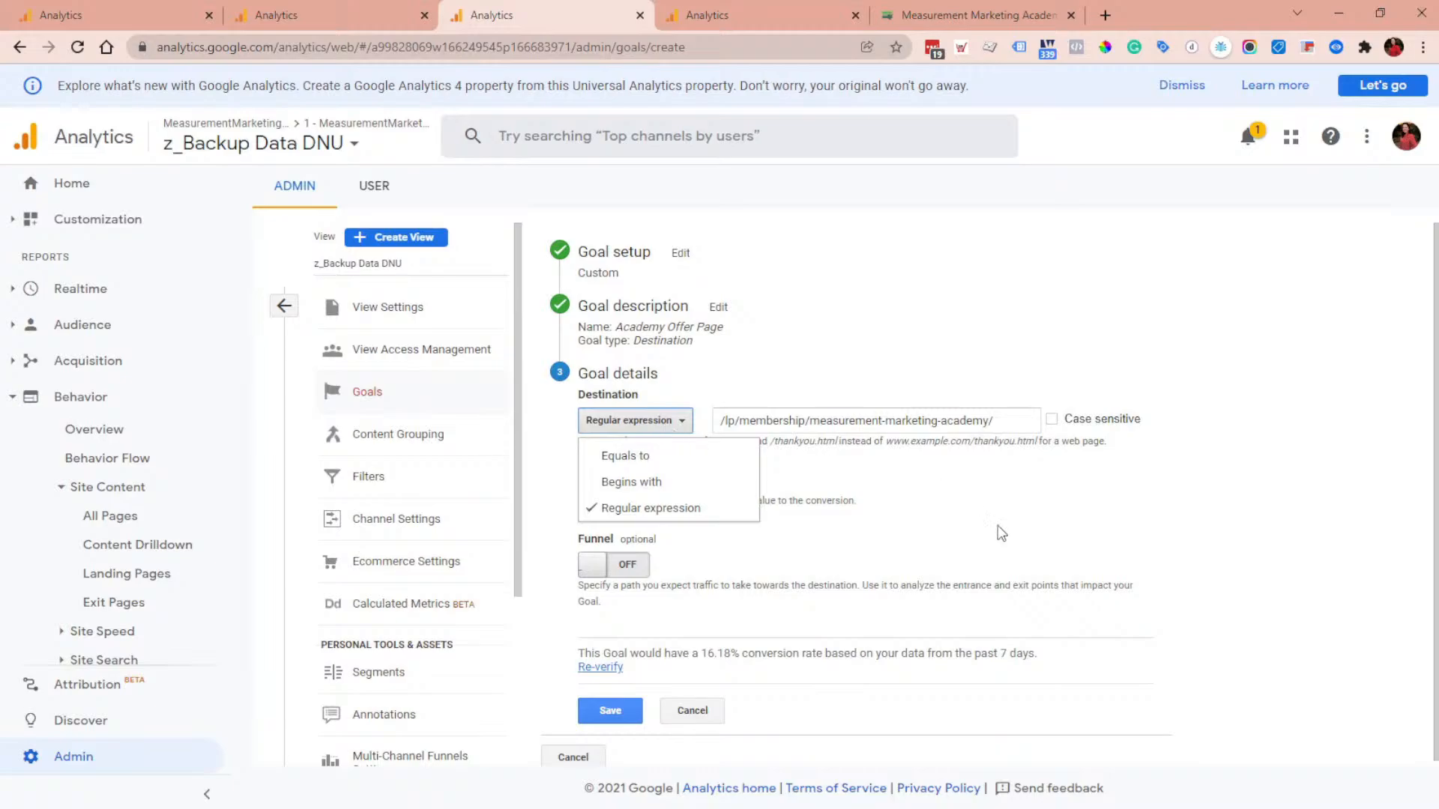
left_click(697, 508)
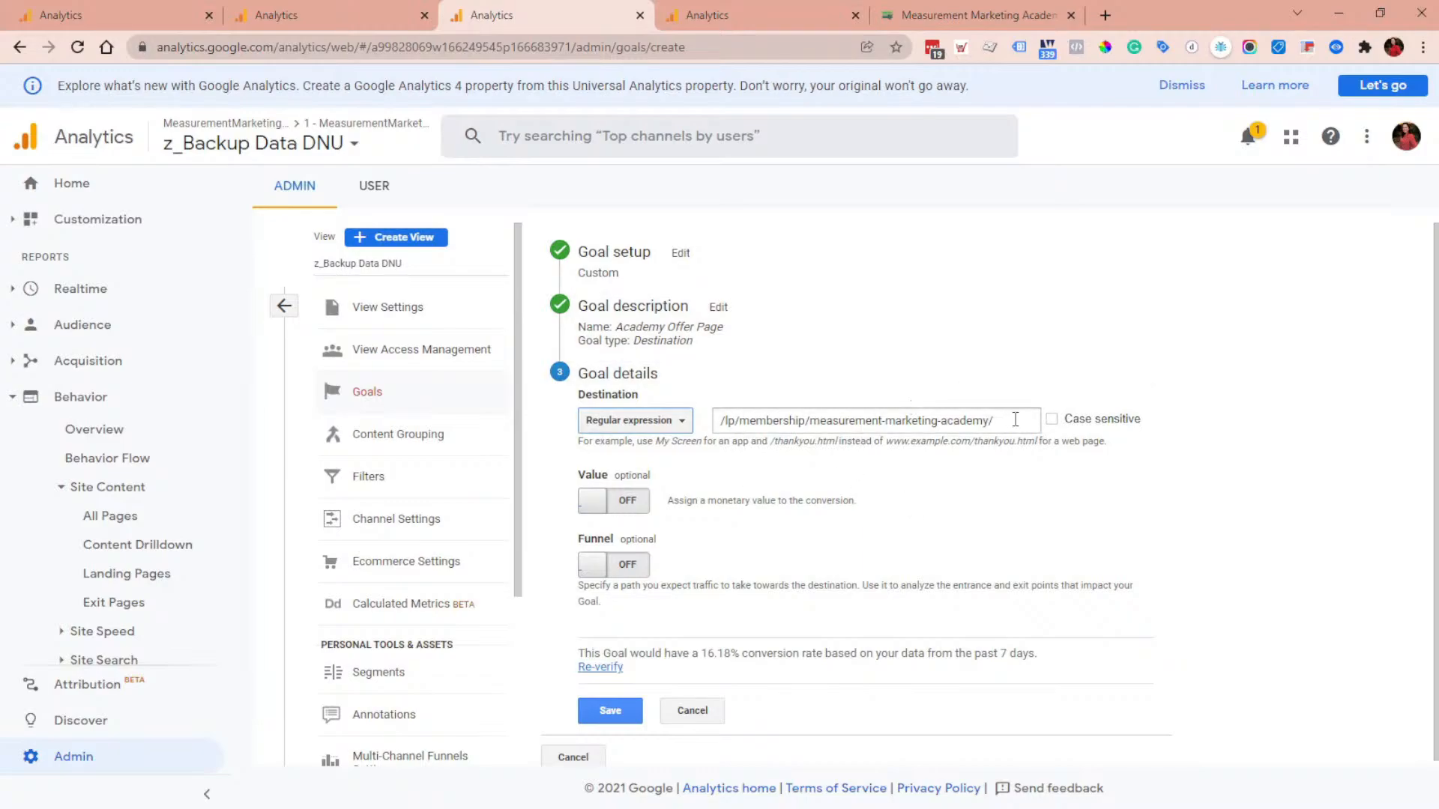
left_click(676, 423)
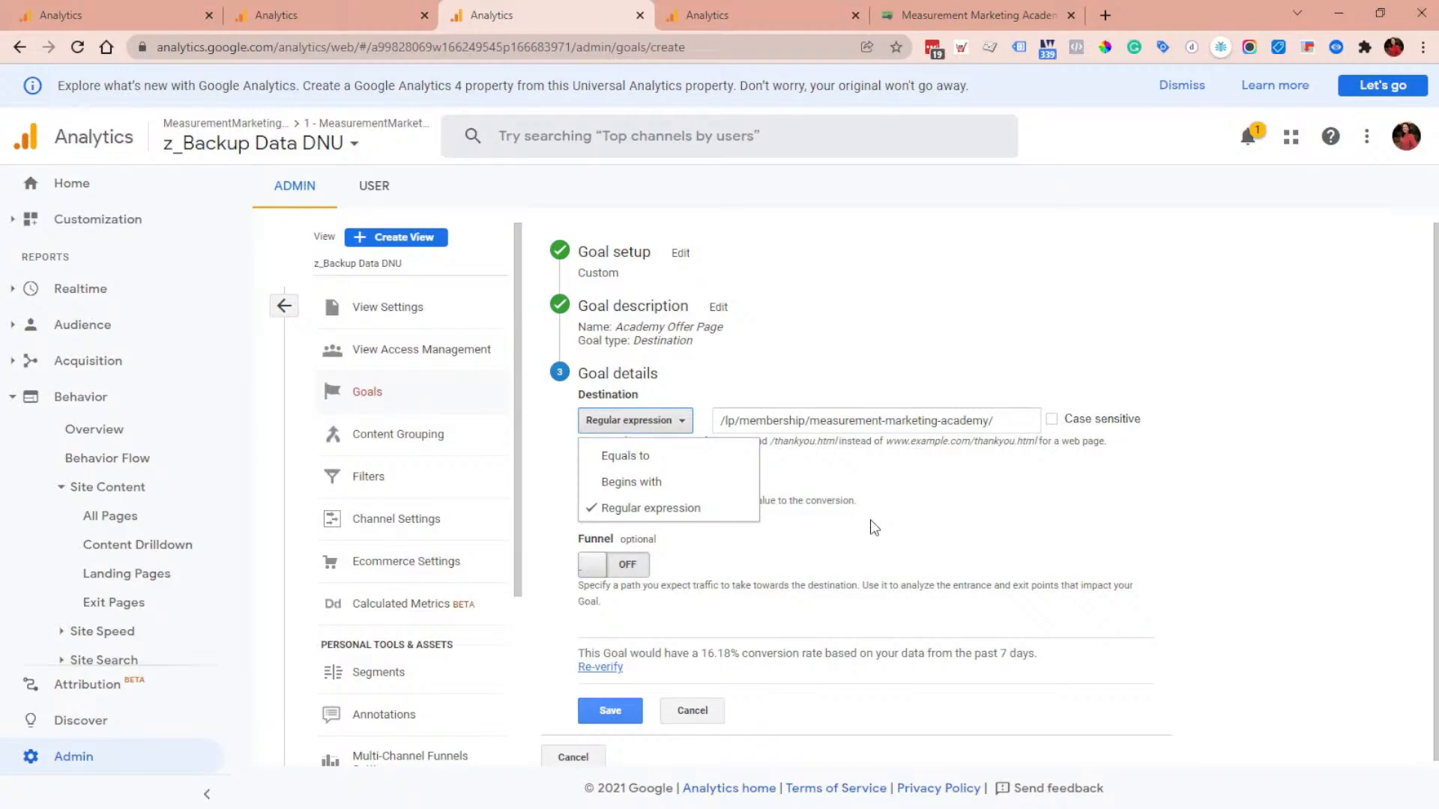
left_click(995, 506)
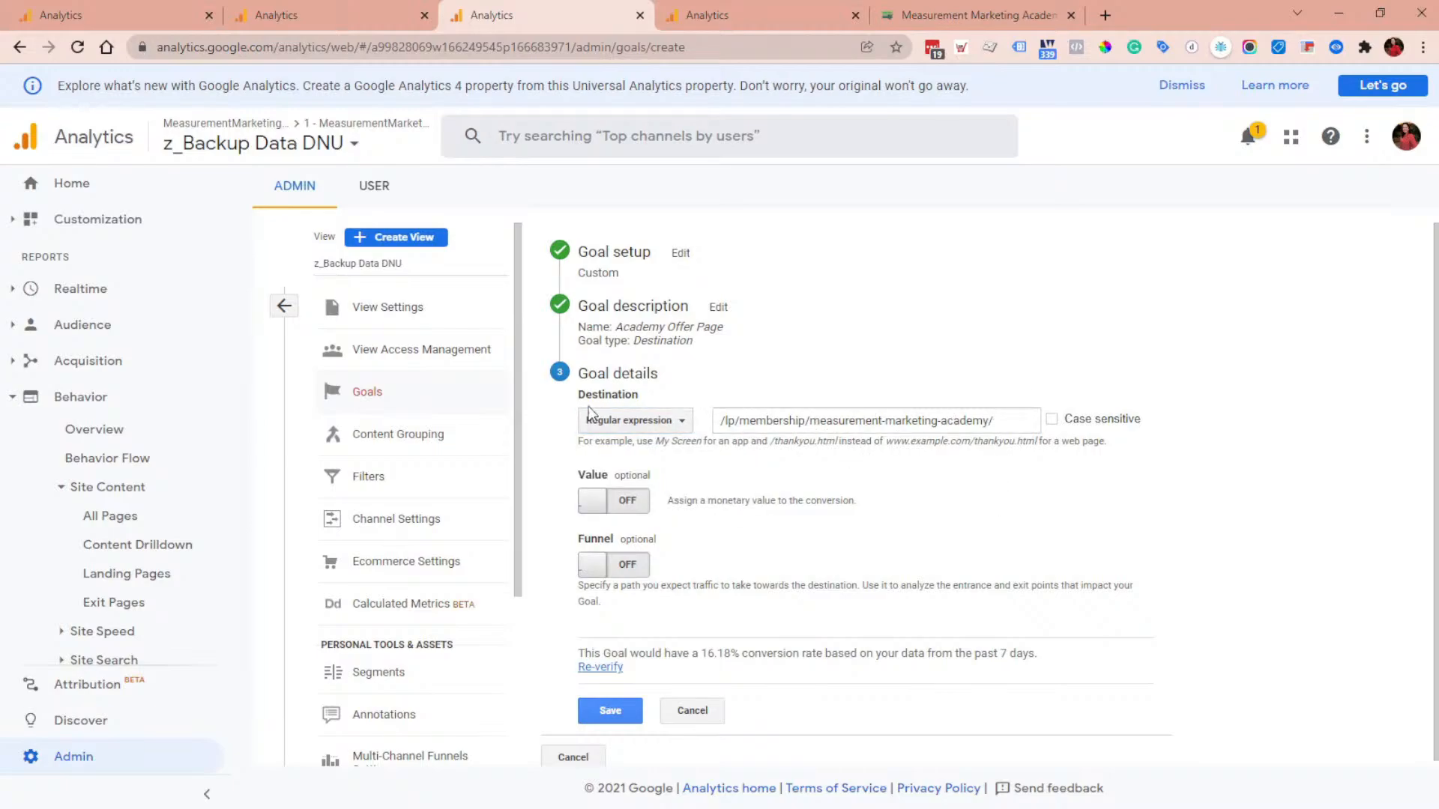